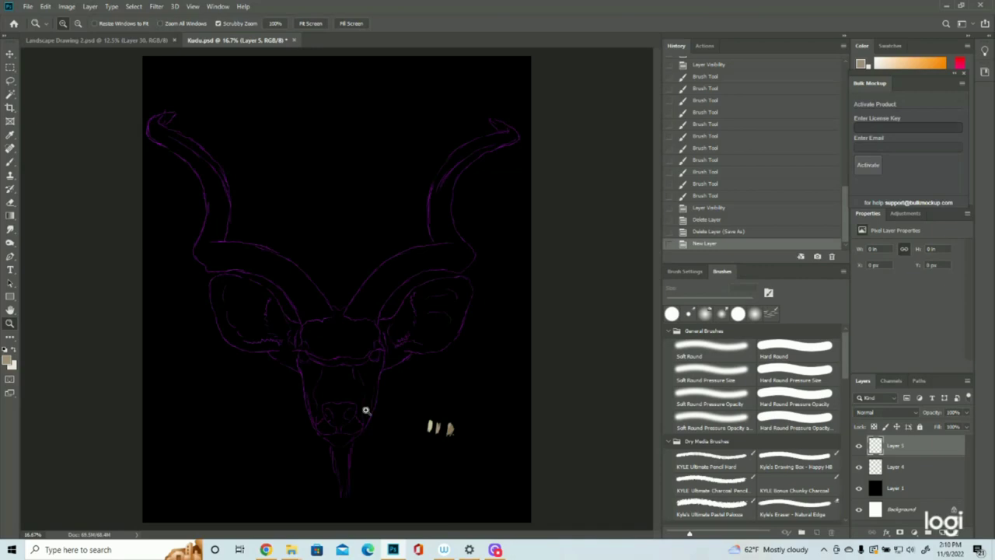
- Brush short tan fur strokes fanning upward from the top edge of the nose on Layer 5
click(349, 429)
click(349, 429)
click(354, 331)
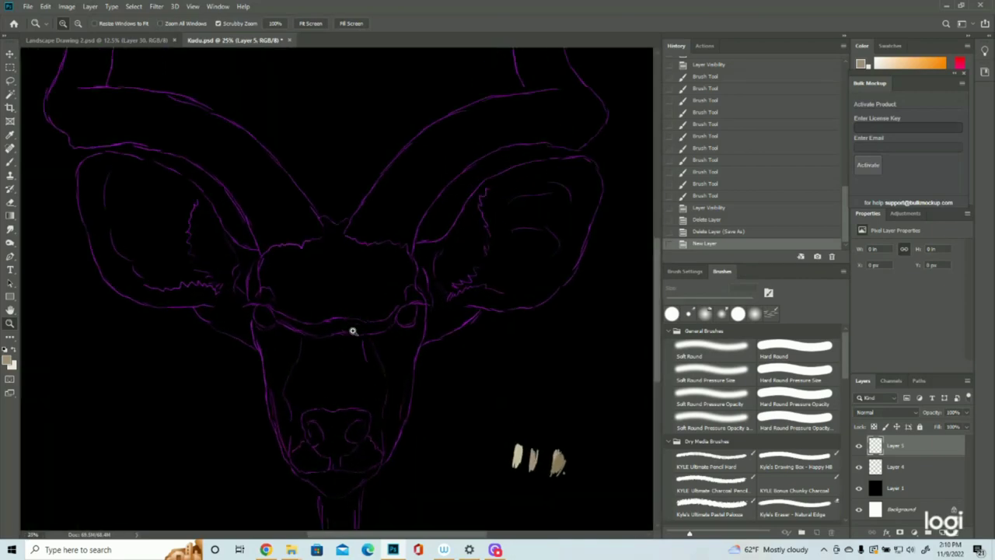
click(10, 162)
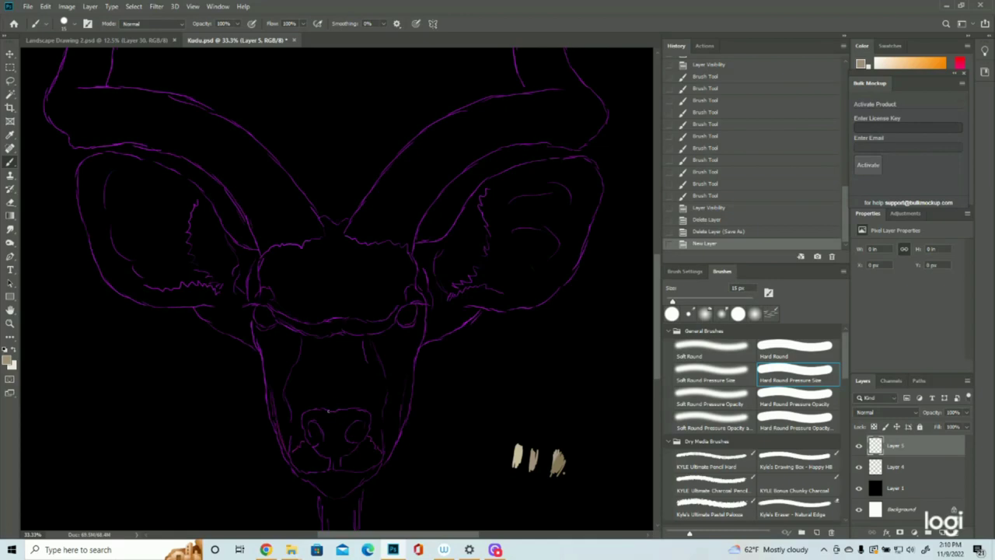
drag(334, 410, 334, 400)
mouse_move(331, 405)
mouse_down()
mouse_move(326, 395)
mouse_move(353, 405)
mouse_move(320, 405)
mouse_move(344, 381)
mouse_up()
mouse_move(339, 383)
mouse_down()
mouse_move(336, 357)
mouse_move(332, 384)
mouse_up()
drag(339, 364, 338, 377)
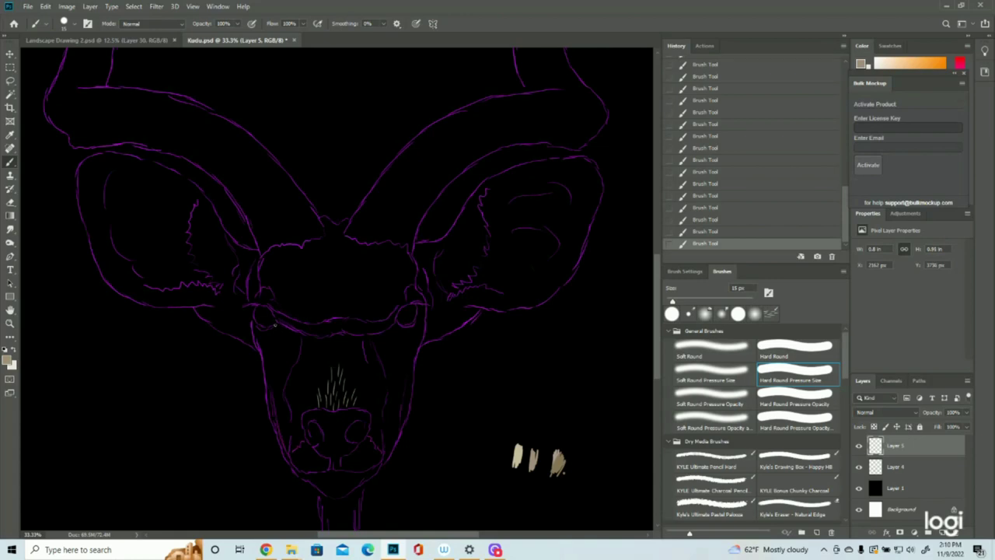
- Fill the bridge of the snout with tan fur strokes from the nose up to the brow line
mouse_move(317, 375)
mouse_down()
mouse_move(324, 390)
mouse_move(311, 354)
mouse_up()
drag(365, 392, 358, 409)
mouse_move(355, 374)
mouse_down()
mouse_move(350, 392)
mouse_move(359, 387)
mouse_up()
mouse_move(365, 364)
mouse_down()
mouse_move(350, 375)
mouse_move(370, 348)
mouse_up()
mouse_move(370, 402)
mouse_down()
mouse_move(361, 411)
mouse_move(366, 395)
mouse_up()
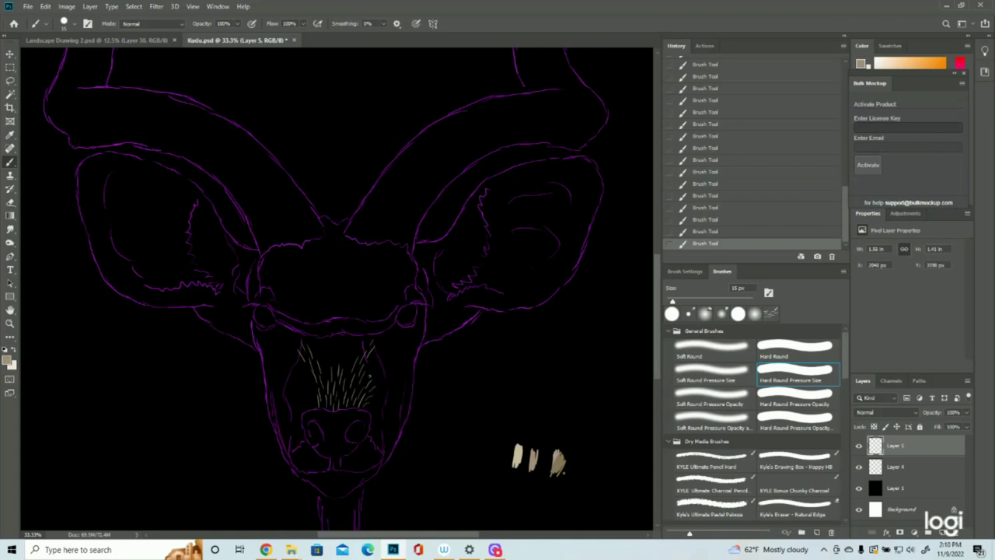
drag(381, 355, 372, 369)
mouse_move(347, 355)
mouse_down()
mouse_move(343, 371)
mouse_move(337, 353)
mouse_move(324, 374)
mouse_move(328, 363)
mouse_up()
mouse_move(329, 333)
mouse_down()
mouse_move(323, 355)
mouse_move(304, 348)
mouse_move(350, 362)
mouse_move(343, 348)
mouse_move(359, 352)
mouse_up()
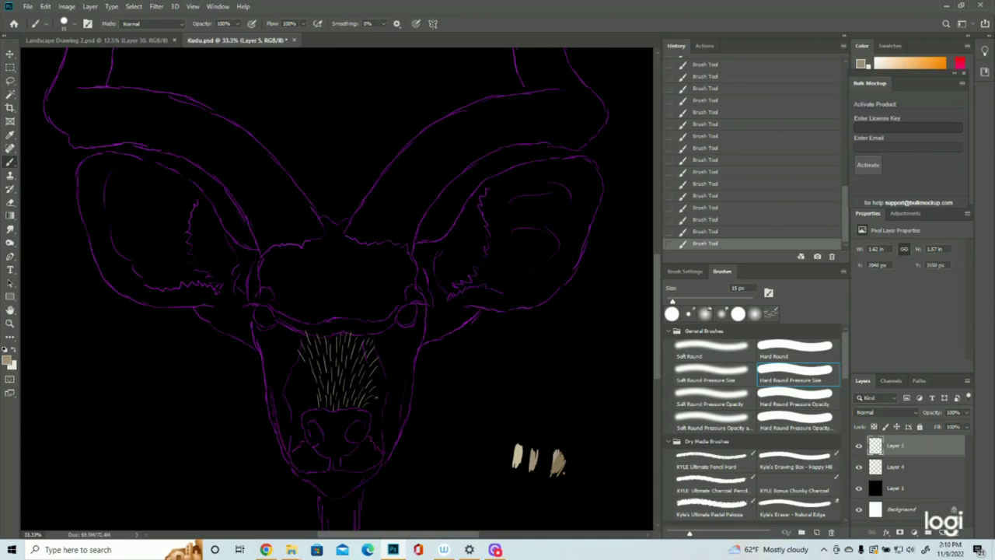
- Add tan fur strokes curving outward along both sides of the snout beside the nose
mouse_move(315, 396)
mouse_down()
mouse_move(310, 410)
mouse_move(299, 372)
mouse_up()
mouse_move(367, 412)
mouse_down()
mouse_move(384, 403)
mouse_move(374, 386)
mouse_move(374, 395)
mouse_up()
drag(387, 387, 381, 390)
mouse_move(311, 404)
mouse_down()
mouse_move(297, 411)
mouse_move(294, 396)
mouse_up()
mouse_move(298, 389)
mouse_down()
mouse_move(288, 395)
mouse_move(288, 379)
mouse_move(294, 415)
mouse_move(281, 403)
mouse_move(282, 419)
mouse_up()
mouse_move(379, 402)
mouse_down()
mouse_move(390, 409)
mouse_move(382, 424)
mouse_up()
drag(385, 388, 393, 394)
drag(386, 411, 395, 419)
- Extend the tan fur down both sides of the muzzle and out toward the face outline
mouse_move(291, 400)
mouse_down()
mouse_move(278, 427)
mouse_move(277, 417)
mouse_move(290, 424)
mouse_move(288, 447)
mouse_up()
drag(388, 422, 384, 461)
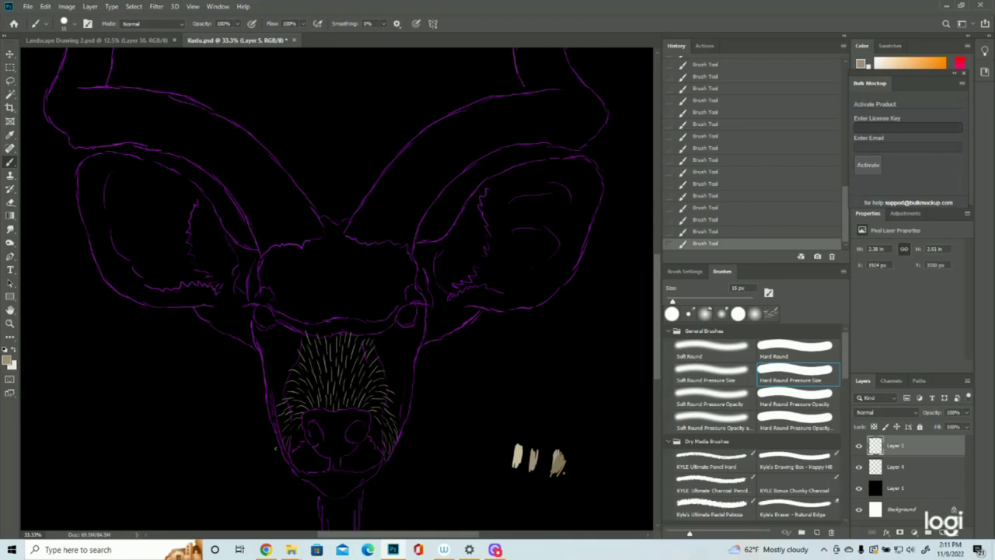
mouse_move(285, 430)
mouse_down()
mouse_move(279, 439)
mouse_move(276, 430)
mouse_move(287, 462)
mouse_up()
mouse_move(392, 404)
mouse_down()
mouse_move(399, 412)
mouse_move(402, 403)
mouse_up()
drag(291, 394, 275, 400)
drag(384, 381, 401, 395)
- Paint a central strip of tan fur from the brow line up to the tuft between the horns
drag(343, 322, 333, 298)
drag(335, 302, 334, 282)
drag(349, 318, 343, 290)
mouse_move(321, 323)
mouse_down()
mouse_move(317, 291)
mouse_move(328, 298)
mouse_move(315, 273)
mouse_move(328, 258)
mouse_move(340, 286)
mouse_move(330, 245)
mouse_up()
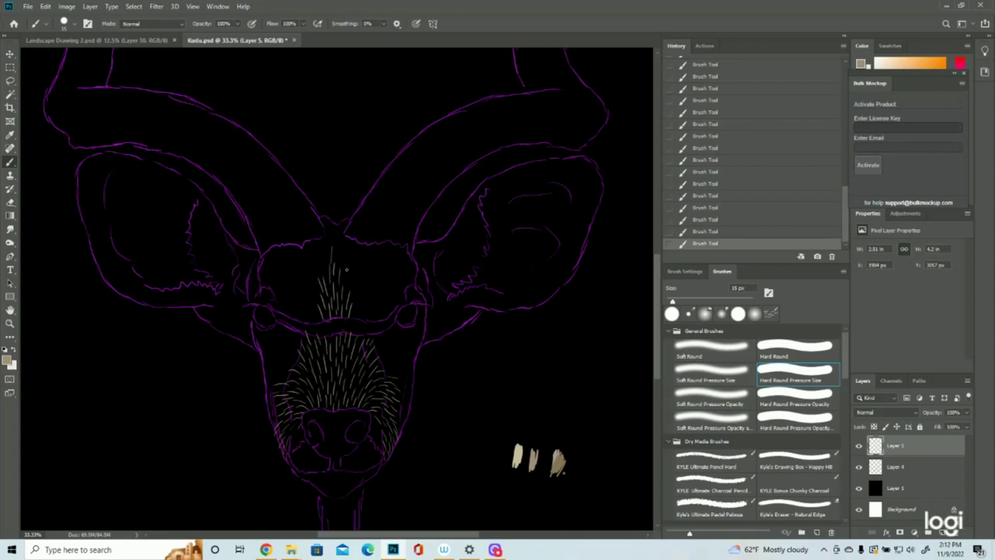
drag(347, 291, 343, 256)
mouse_move(340, 260)
mouse_down()
mouse_move(340, 234)
mouse_move(320, 216)
mouse_move(345, 218)
mouse_up()
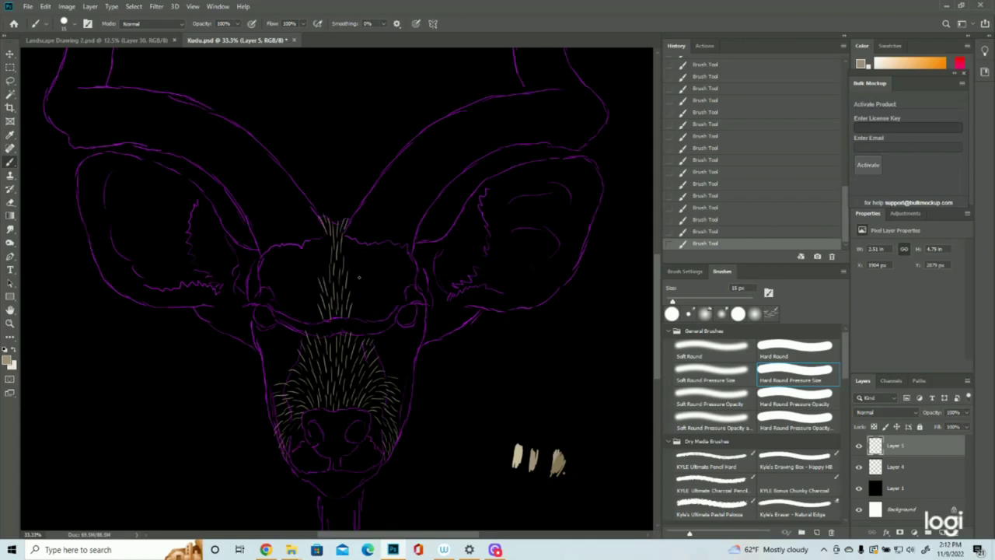
- Cover the right half of the forehead with tan fur strokes and continue them past the eye to the ear base
drag(356, 318, 361, 282)
mouse_move(359, 297)
mouse_down()
mouse_move(365, 245)
mouse_move(352, 232)
mouse_up()
mouse_move(365, 319)
mouse_down()
mouse_move(372, 302)
mouse_move(379, 312)
mouse_move(406, 301)
mouse_move(387, 293)
mouse_move(405, 284)
mouse_move(377, 287)
mouse_move(386, 280)
mouse_move(378, 275)
mouse_move(406, 256)
mouse_move(419, 266)
mouse_move(376, 263)
mouse_move(375, 245)
mouse_move(392, 246)
mouse_up()
mouse_move(383, 252)
mouse_down()
mouse_move(389, 243)
mouse_move(407, 250)
mouse_up()
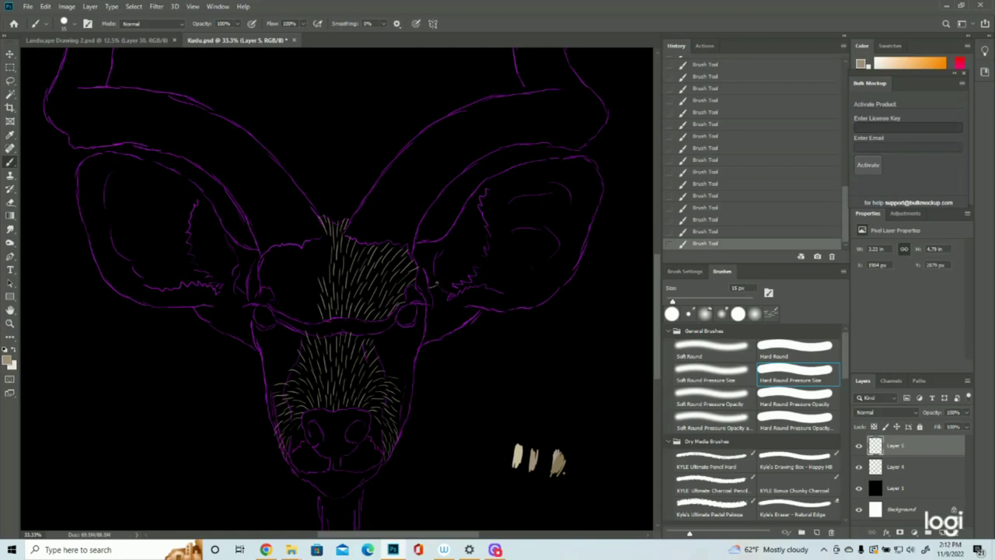
drag(434, 291, 442, 293)
drag(418, 265, 447, 237)
- Cover the left half of the forehead with tan fur strokes fanning up and outward from the brow line
mouse_move(314, 325)
mouse_down()
mouse_move(316, 305)
mouse_move(281, 302)
mouse_up()
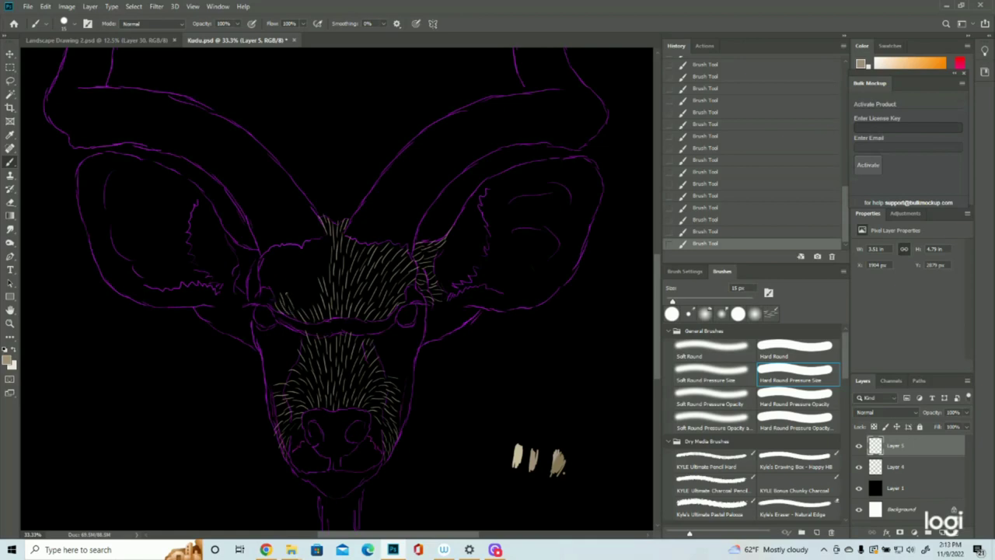
drag(307, 310, 297, 294)
mouse_move(318, 307)
mouse_down()
mouse_move(311, 278)
mouse_move(297, 275)
mouse_move(324, 262)
mouse_move(312, 259)
mouse_move(321, 244)
mouse_up()
mouse_move(318, 259)
mouse_down()
mouse_move(308, 237)
mouse_move(322, 235)
mouse_move(311, 237)
mouse_up()
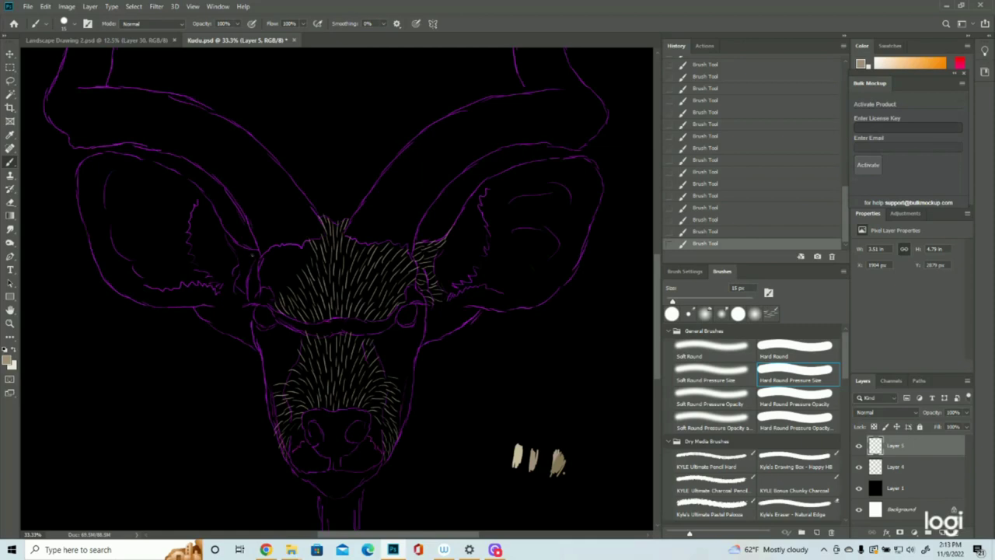
mouse_move(296, 285)
mouse_down()
mouse_move(292, 259)
mouse_move(281, 256)
mouse_move(303, 241)
mouse_up()
mouse_move(288, 293)
mouse_down()
mouse_move(268, 268)
mouse_move(273, 248)
mouse_up()
- Paint tan fur strokes beside the left eye and up to the base of the left ear
mouse_move(283, 297)
mouse_down()
mouse_move(260, 277)
mouse_move(259, 254)
mouse_move(250, 290)
mouse_up()
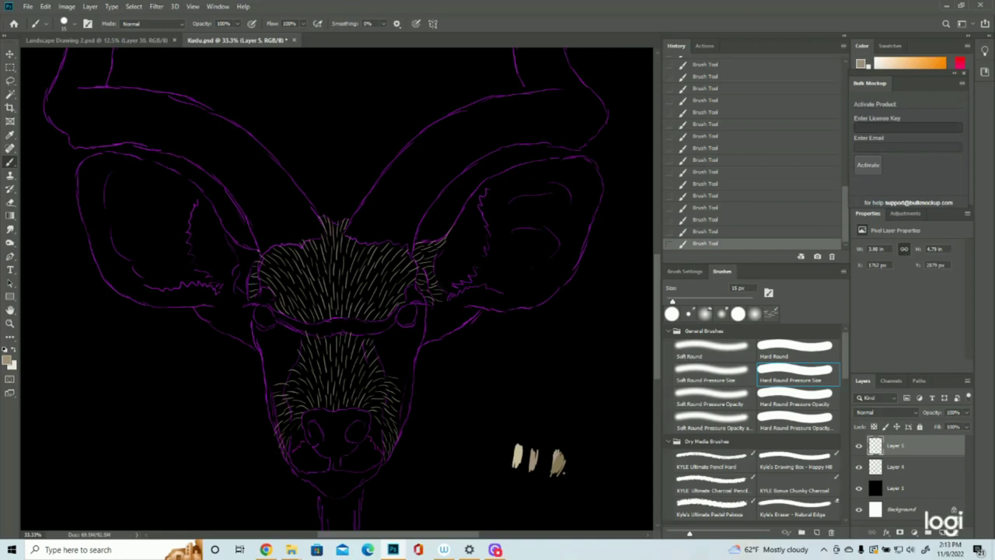
mouse_move(260, 254)
mouse_down()
mouse_move(234, 258)
mouse_move(244, 247)
mouse_move(230, 237)
mouse_up()
mouse_move(247, 279)
mouse_down()
mouse_move(235, 275)
mouse_move(235, 288)
mouse_up()
drag(246, 277, 235, 282)
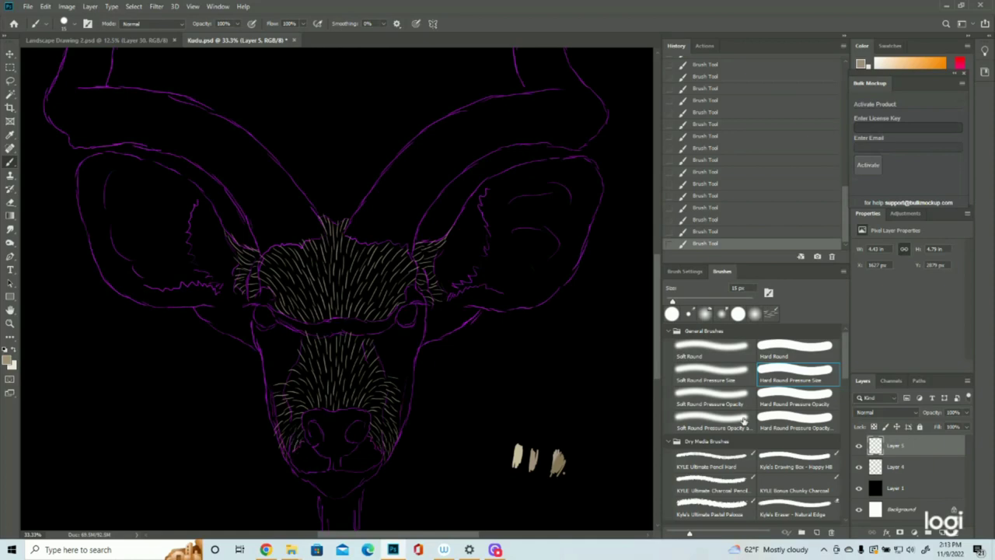
- Add a new layer and sample the lightest beige swatch on the canvas as the foreground color
click(943, 532)
click(9, 357)
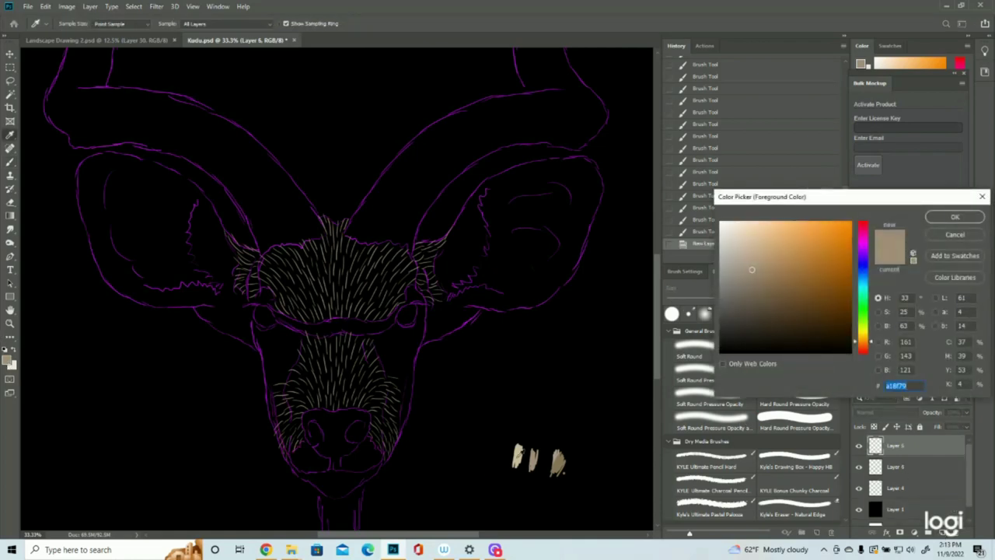
click(520, 454)
click(955, 219)
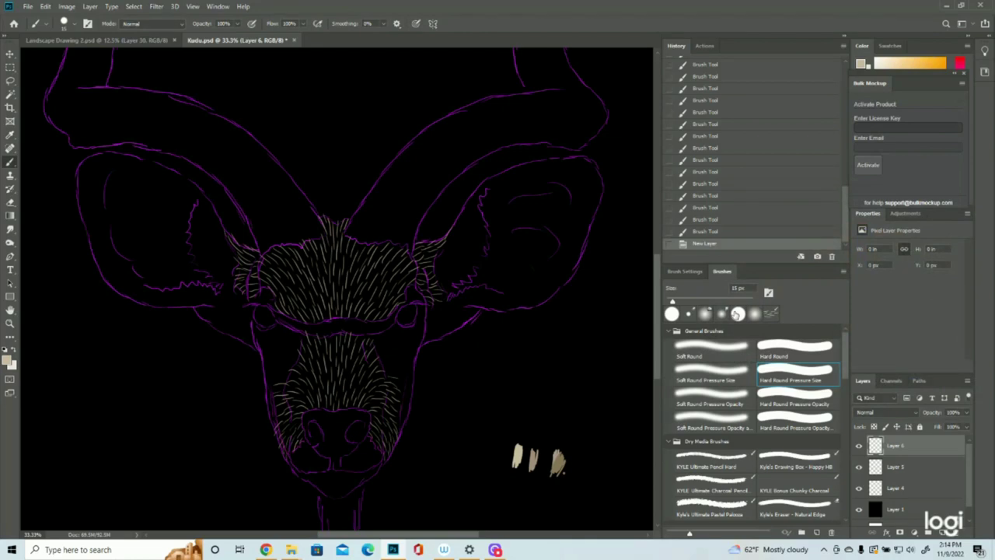
- Paint light beige fur strokes below both eyes and down the cheeks on either side of the snout
mouse_move(377, 355)
mouse_down()
mouse_move(404, 330)
mouse_move(384, 353)
mouse_move(402, 329)
mouse_move(418, 329)
mouse_move(425, 302)
mouse_up()
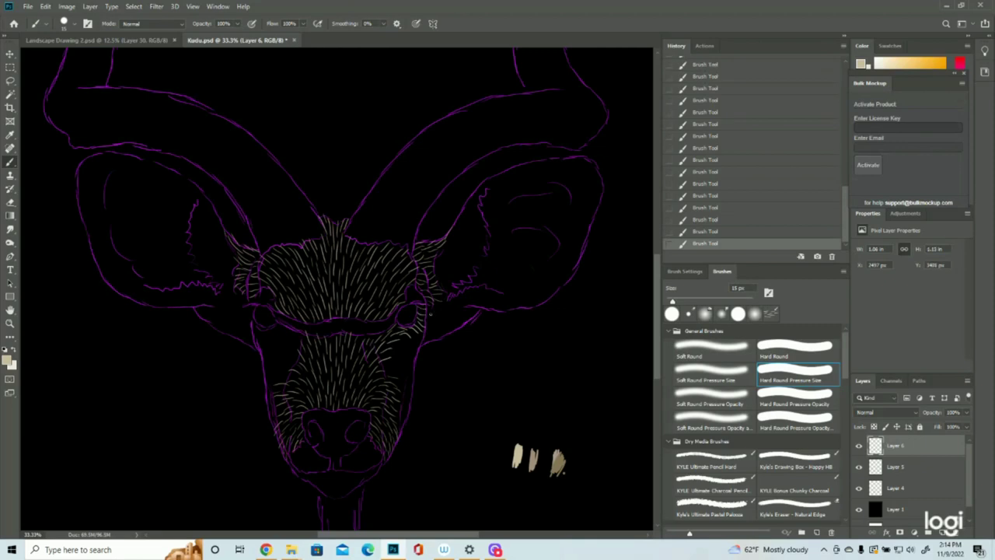
drag(388, 357, 417, 338)
mouse_move(389, 370)
mouse_down()
mouse_move(381, 364)
mouse_move(409, 369)
mouse_move(409, 349)
mouse_up()
mouse_move(300, 348)
mouse_down()
mouse_move(279, 324)
mouse_move(293, 331)
mouse_move(286, 354)
mouse_move(278, 351)
mouse_move(265, 325)
mouse_up()
mouse_move(271, 336)
mouse_down()
mouse_move(251, 327)
mouse_move(260, 332)
mouse_up()
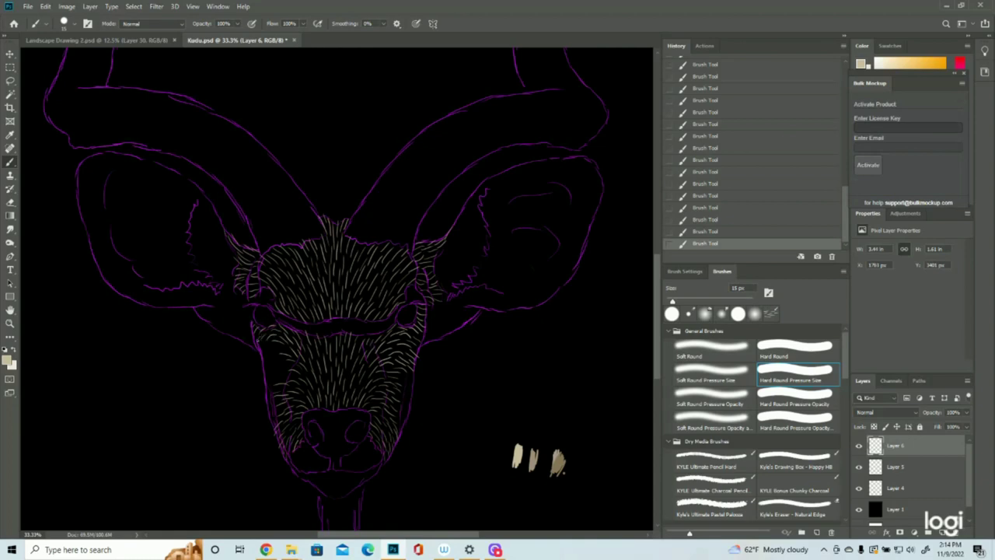
drag(277, 352, 260, 338)
mouse_move(288, 368)
mouse_down()
mouse_move(263, 350)
mouse_move(270, 381)
mouse_move(262, 360)
mouse_up()
- Fill the area between the right eye and the underside of the right ear with light beige fur strokes
drag(426, 308, 440, 314)
mouse_move(438, 304)
mouse_down()
mouse_move(448, 313)
mouse_move(462, 304)
mouse_move(432, 318)
mouse_up()
mouse_move(455, 321)
mouse_down()
mouse_move(442, 316)
mouse_move(450, 308)
mouse_up()
mouse_move(474, 311)
mouse_down()
mouse_move(457, 304)
mouse_move(464, 308)
mouse_up()
drag(428, 343, 427, 330)
mouse_move(447, 339)
mouse_down()
mouse_move(436, 327)
mouse_move(463, 314)
mouse_up()
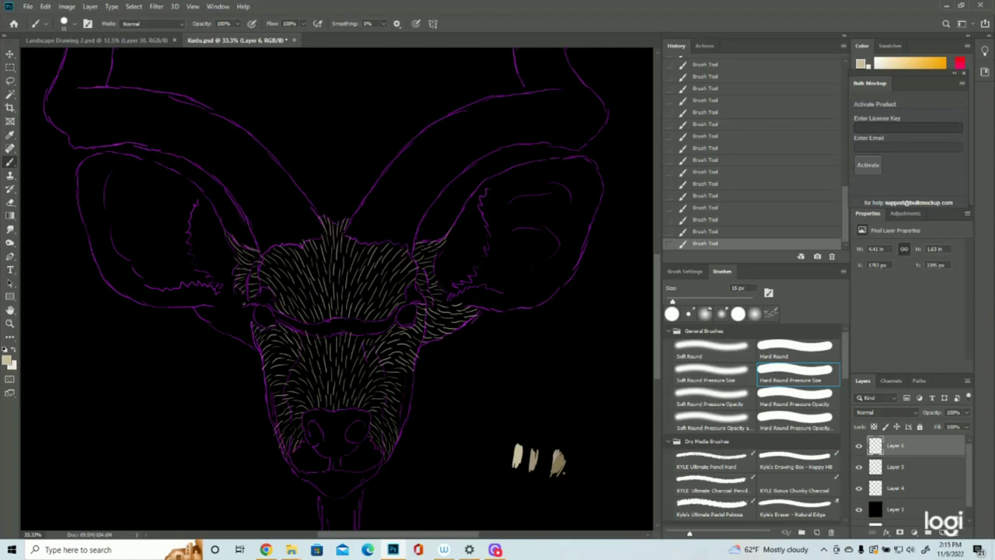
- Fill the area between the left eye and the underside of the left ear with light beige fur strokes
mouse_move(234, 303)
mouse_down()
mouse_move(242, 288)
mouse_move(251, 323)
mouse_move(247, 311)
mouse_up()
mouse_move(223, 314)
mouse_down()
mouse_move(241, 304)
mouse_move(244, 339)
mouse_up()
mouse_move(258, 344)
mouse_down()
mouse_move(228, 330)
mouse_move(242, 327)
mouse_move(230, 315)
mouse_move(225, 324)
mouse_move(230, 309)
mouse_move(207, 307)
mouse_move(232, 294)
mouse_up()
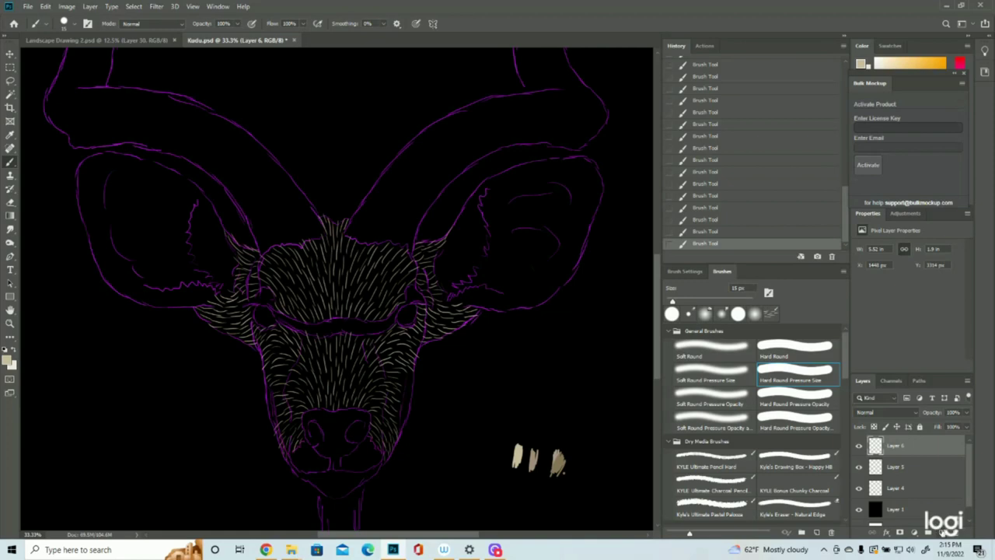
- Add another new layer and set the foreground color to off-white ede5dc
click(943, 533)
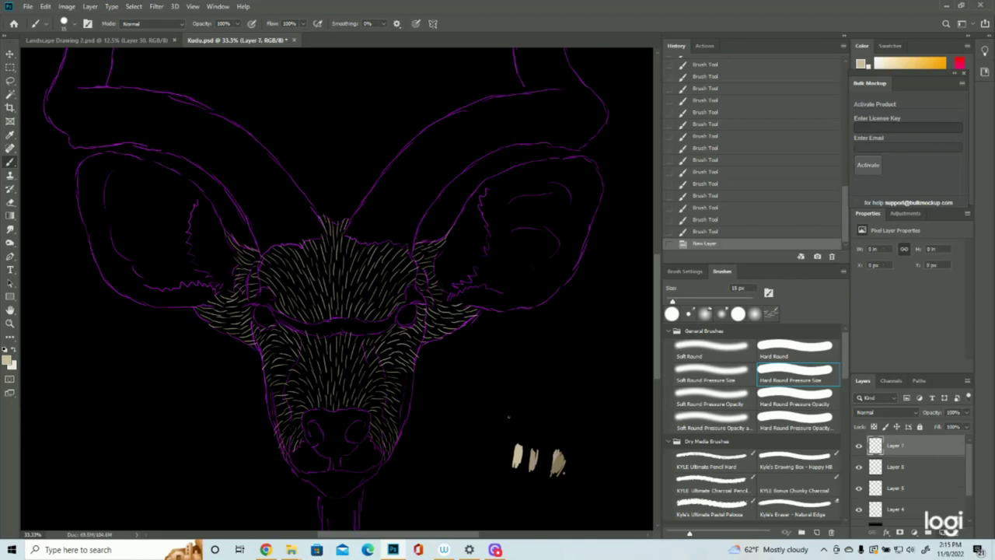
click(9, 359)
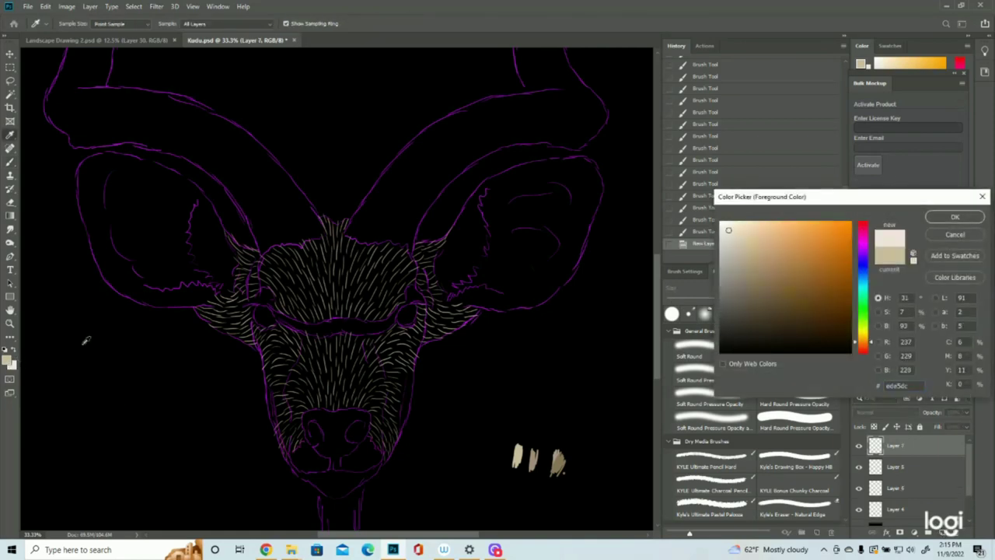
click(955, 217)
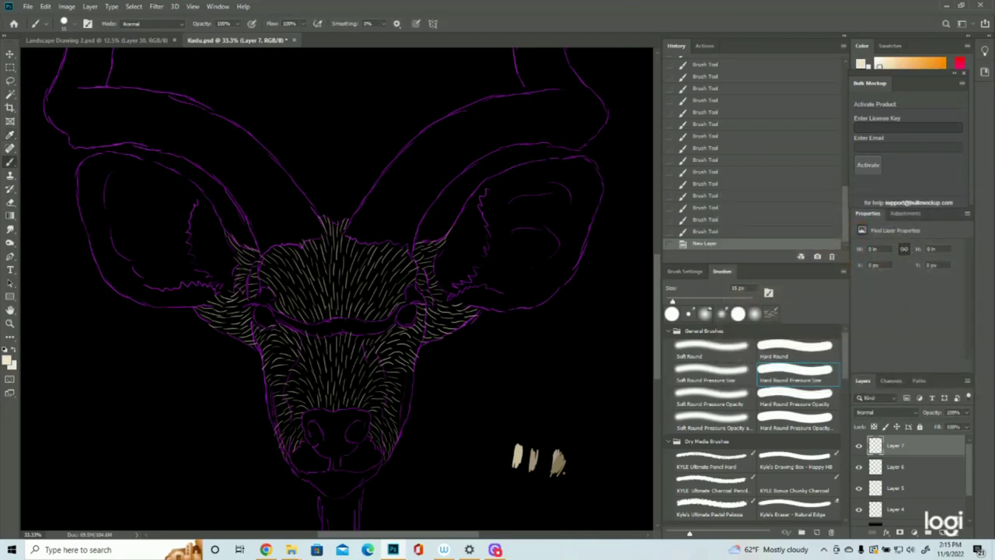
- Paint off-white fur strokes across the brow band and around both eyes
mouse_move(338, 333)
mouse_down()
mouse_move(340, 318)
mouse_move(352, 323)
mouse_move(344, 310)
mouse_move(332, 342)
mouse_move(319, 325)
mouse_move(327, 317)
mouse_move(318, 320)
mouse_move(415, 326)
mouse_move(397, 322)
mouse_move(415, 307)
mouse_move(415, 287)
mouse_move(423, 293)
mouse_up()
drag(310, 318, 314, 339)
mouse_move(295, 322)
mouse_down()
mouse_move(309, 334)
mouse_move(284, 327)
mouse_move(273, 296)
mouse_move(260, 298)
mouse_move(267, 308)
mouse_up()
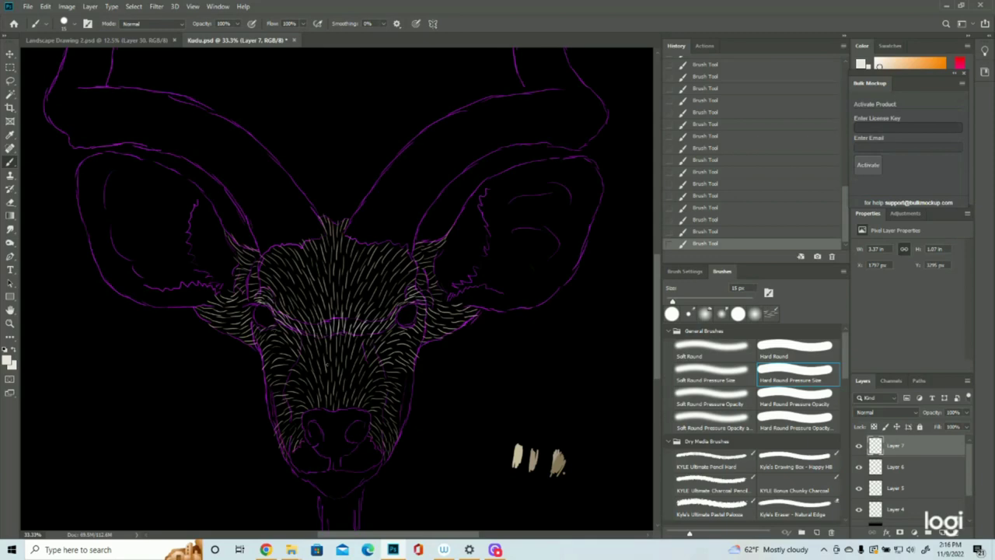
- Add off-white fur strokes down the outer edges of the muzzle on both sides
mouse_move(402, 378)
mouse_down()
mouse_move(416, 382)
mouse_move(409, 397)
mouse_up()
mouse_move(407, 386)
mouse_down()
mouse_move(415, 400)
mouse_move(401, 432)
mouse_up()
drag(271, 388, 273, 431)
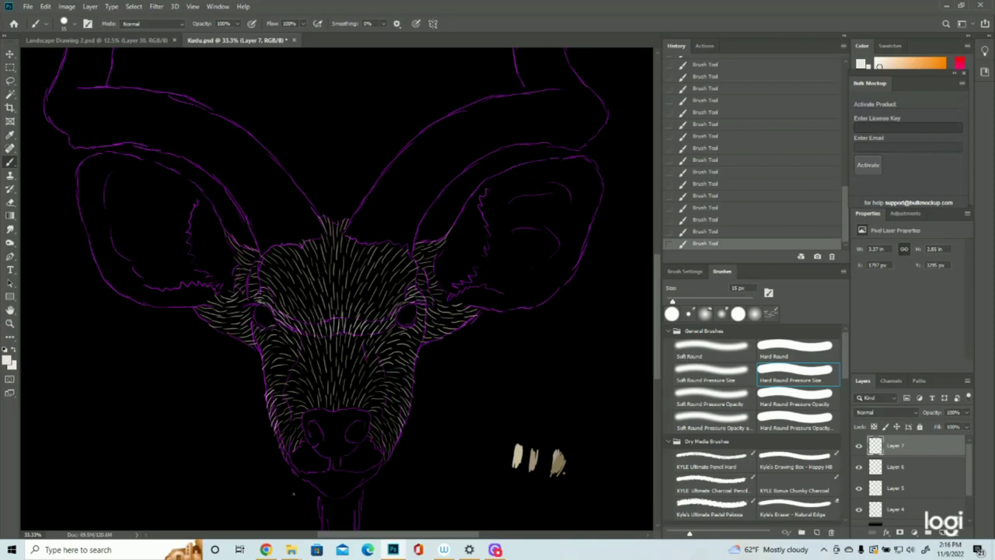
- Paint off-white fur strokes over the upper lip on both sides beneath the nose
mouse_move(363, 446)
mouse_down()
mouse_move(354, 461)
mouse_move(366, 450)
mouse_move(374, 461)
mouse_up()
mouse_move(372, 456)
mouse_down()
mouse_move(375, 468)
mouse_move(345, 462)
mouse_move(345, 472)
mouse_move(304, 461)
mouse_move(299, 447)
mouse_up()
drag(297, 447, 292, 465)
mouse_move(295, 453)
mouse_down()
mouse_move(290, 463)
mouse_move(325, 468)
mouse_move(301, 470)
mouse_up()
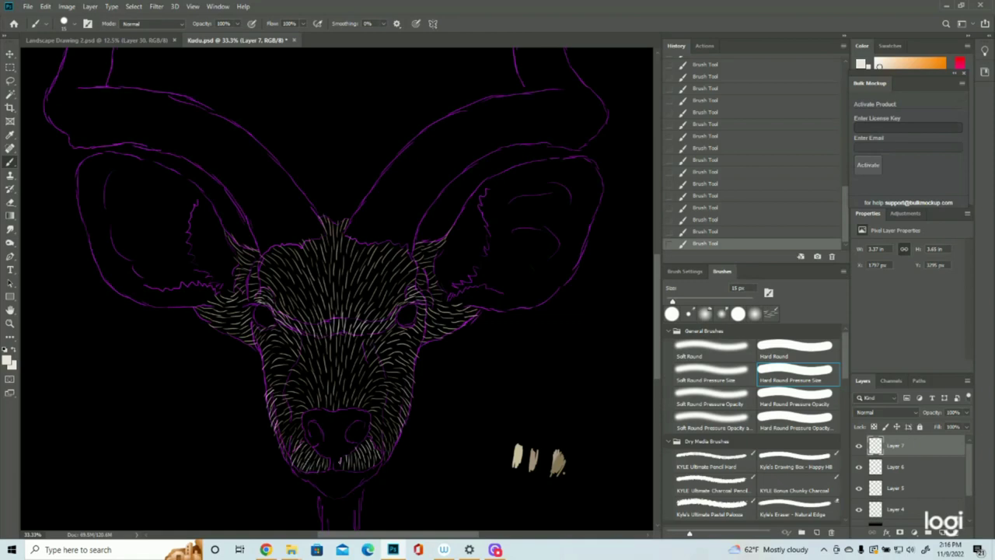
- Fill the chin below the mouth with short off-white fur strokes
scroll(336, 311, down, 3)
drag(339, 396, 335, 410)
drag(353, 396, 347, 418)
mouse_move(339, 403)
mouse_down()
mouse_move(337, 425)
mouse_move(328, 421)
mouse_up()
drag(312, 399, 317, 414)
drag(296, 390, 305, 404)
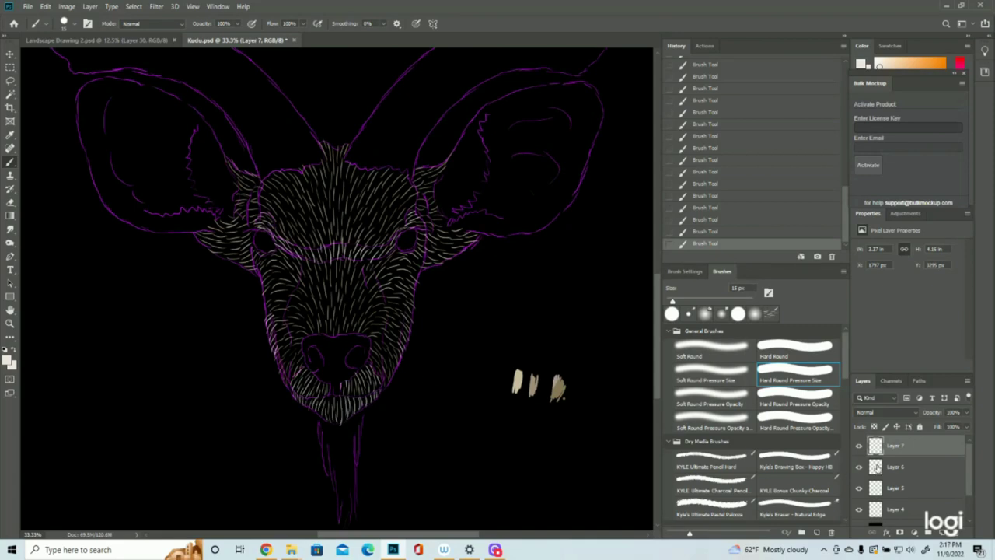
- Hide the purple sketch layer to check the fur on its own, and show it again
click(860, 509)
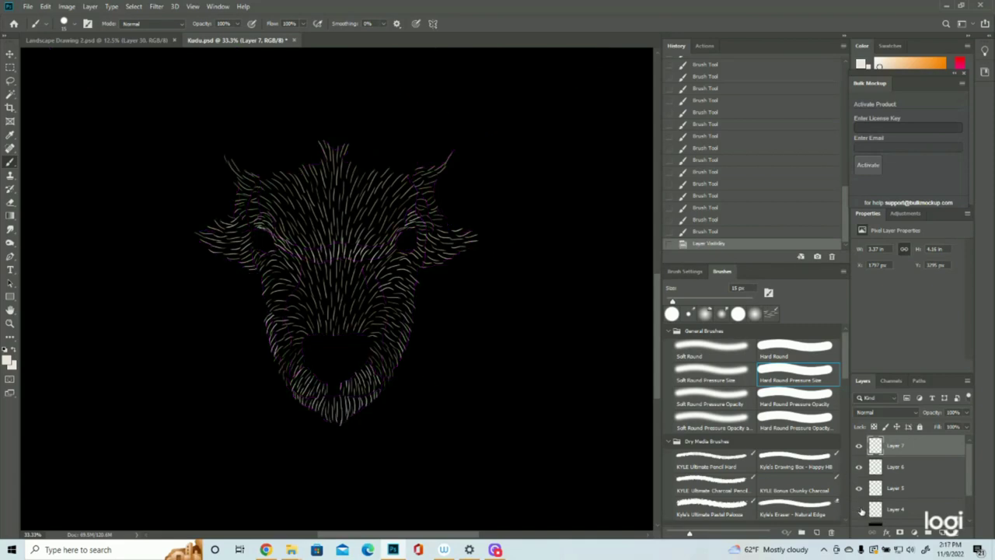
click(859, 509)
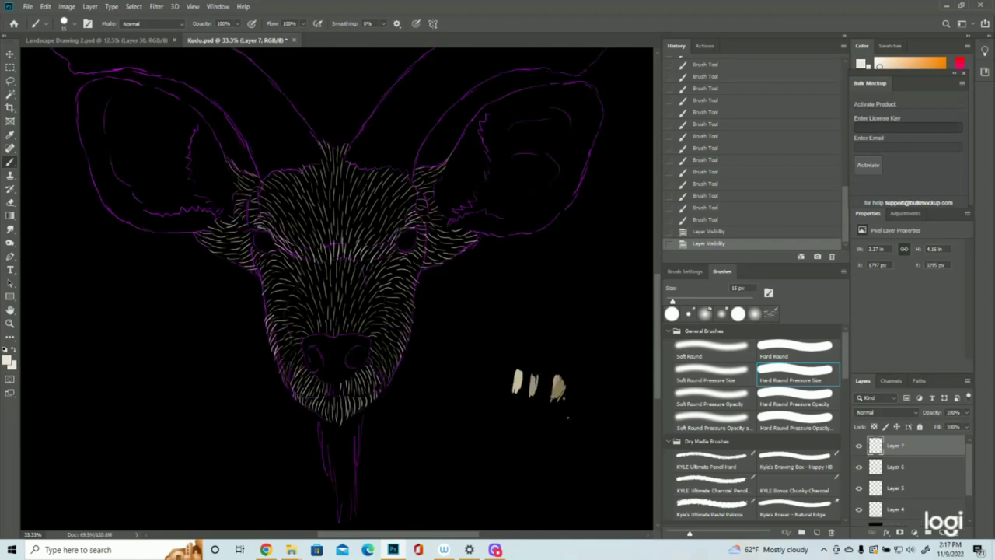
- Paint long off-white hairs hanging down from the chin within the beard outline
scroll(568, 417, down, 2)
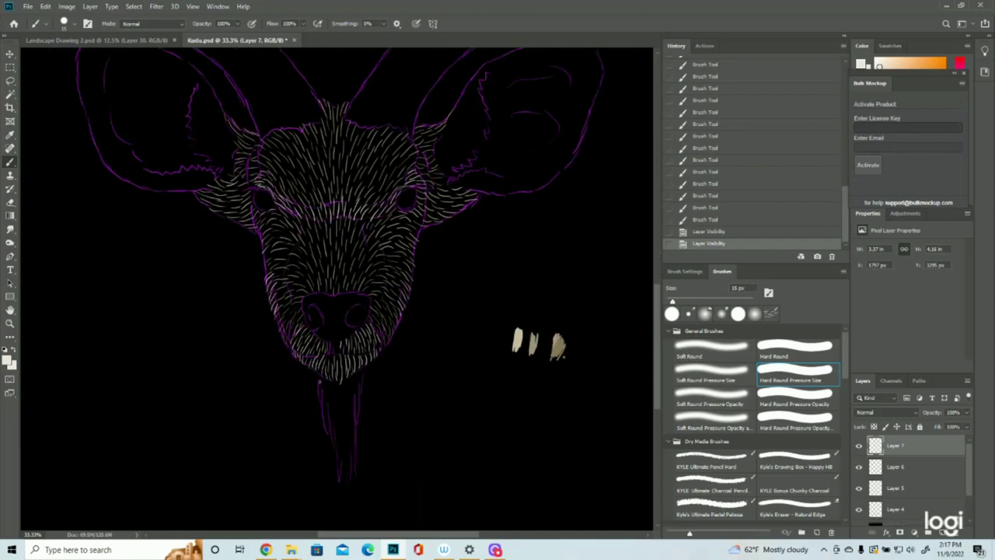
drag(319, 383, 329, 452)
mouse_move(336, 381)
mouse_down()
mouse_move(337, 417)
mouse_move(363, 381)
mouse_move(352, 416)
mouse_move(344, 398)
mouse_move(348, 450)
mouse_up()
drag(335, 410, 344, 465)
drag(353, 406, 350, 438)
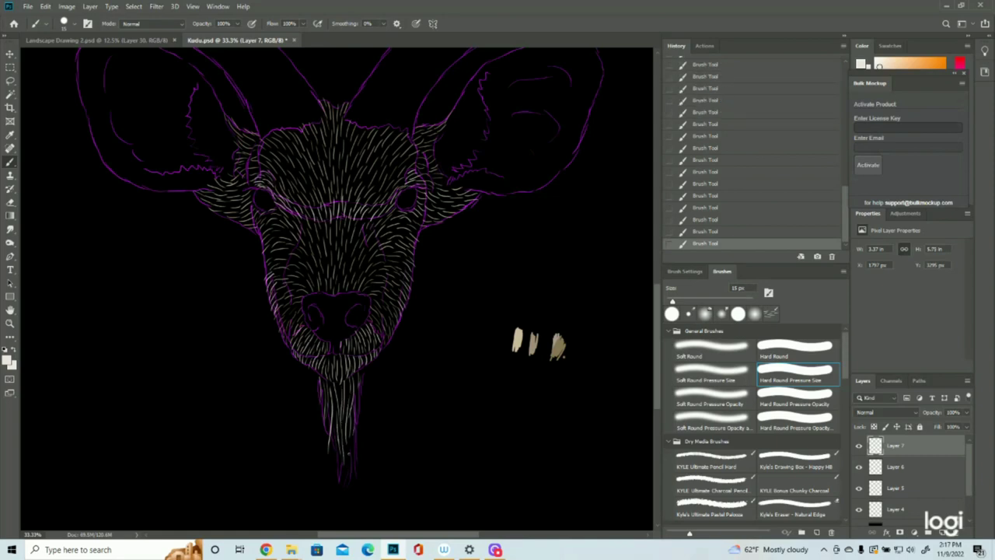
- Save the drawing
scroll(335, 288, up, 5)
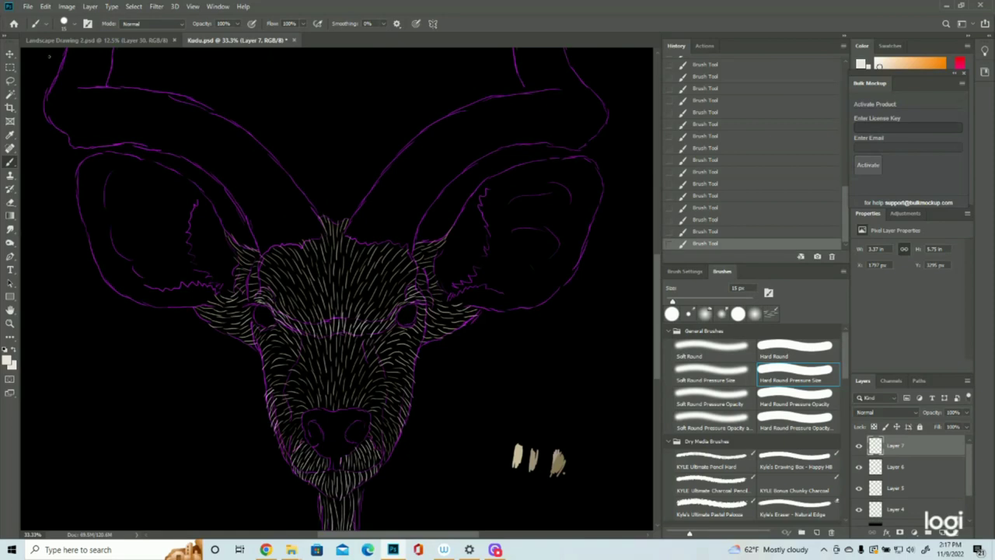
click(27, 6)
click(47, 107)
- Paint long off-white hairs along the jagged inner edges and lower inner rims of both ears
mouse_move(438, 277)
mouse_down()
mouse_move(459, 285)
mouse_move(471, 266)
mouse_up()
mouse_move(440, 269)
mouse_down()
mouse_move(473, 263)
mouse_move(467, 269)
mouse_move(481, 254)
mouse_move(458, 259)
mouse_up()
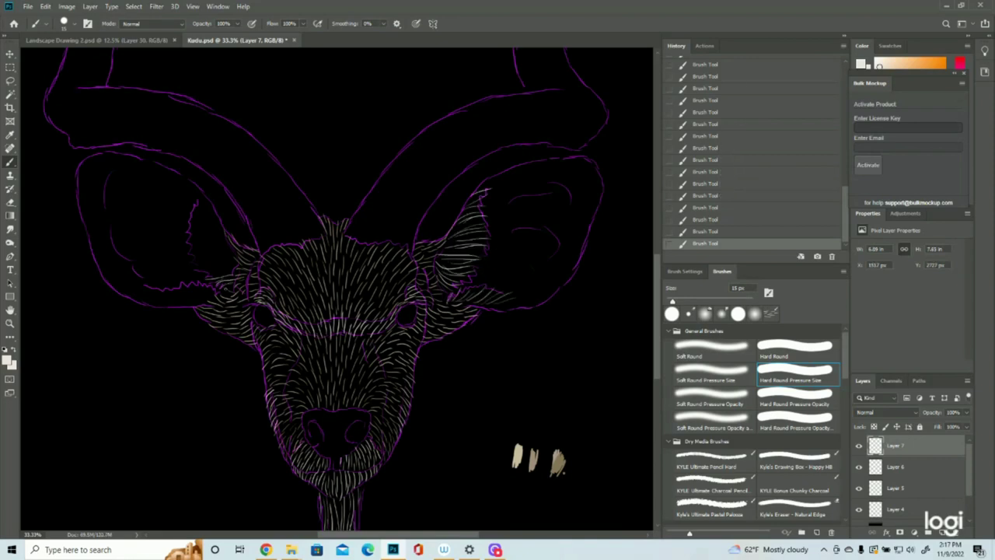
mouse_move(236, 273)
mouse_down()
mouse_move(215, 279)
mouse_move(223, 296)
mouse_move(199, 252)
mouse_up()
drag(234, 254, 184, 241)
mouse_move(223, 260)
mouse_down()
mouse_move(183, 256)
mouse_move(203, 222)
mouse_up()
mouse_move(203, 223)
mouse_down()
mouse_move(190, 218)
mouse_move(192, 235)
mouse_up()
mouse_move(193, 238)
mouse_down()
mouse_move(178, 234)
mouse_move(201, 219)
mouse_move(194, 203)
mouse_up()
drag(214, 209, 193, 200)
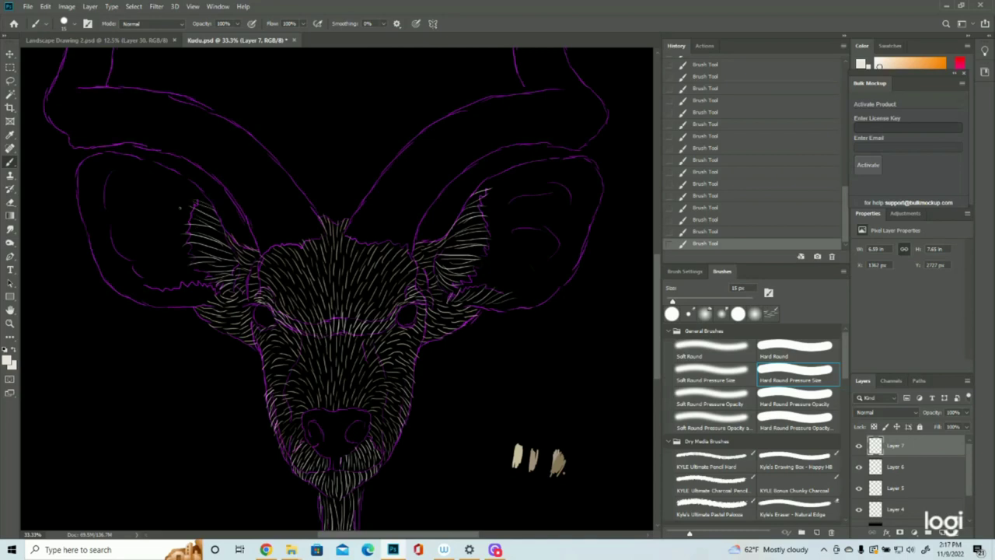
mouse_move(219, 302)
mouse_down()
mouse_move(206, 283)
mouse_move(156, 288)
mouse_up()
mouse_move(178, 303)
mouse_down()
mouse_move(160, 282)
mouse_move(145, 292)
mouse_up()
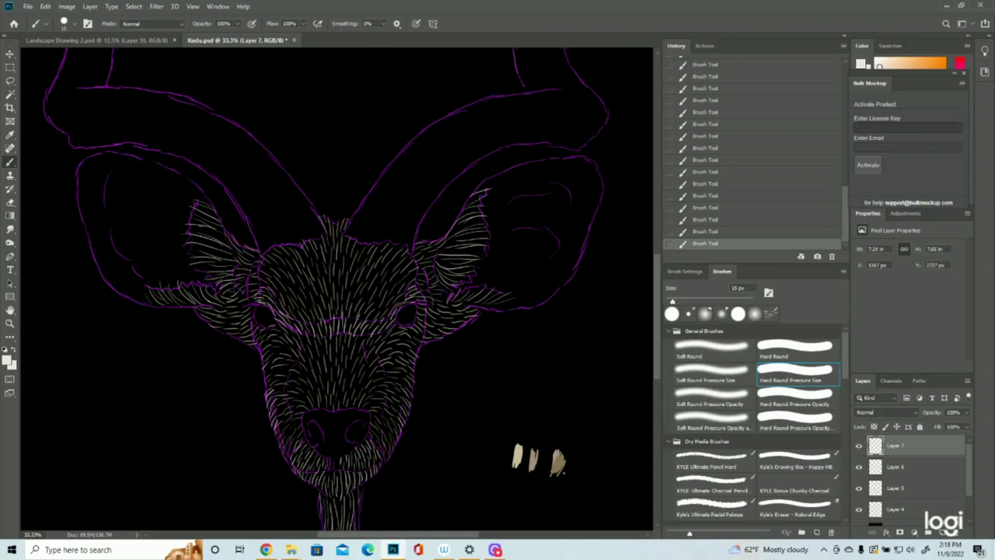
- Add a new layer above the off-white hairs and choose a muted taupe foreground colour
click(943, 534)
click(7, 355)
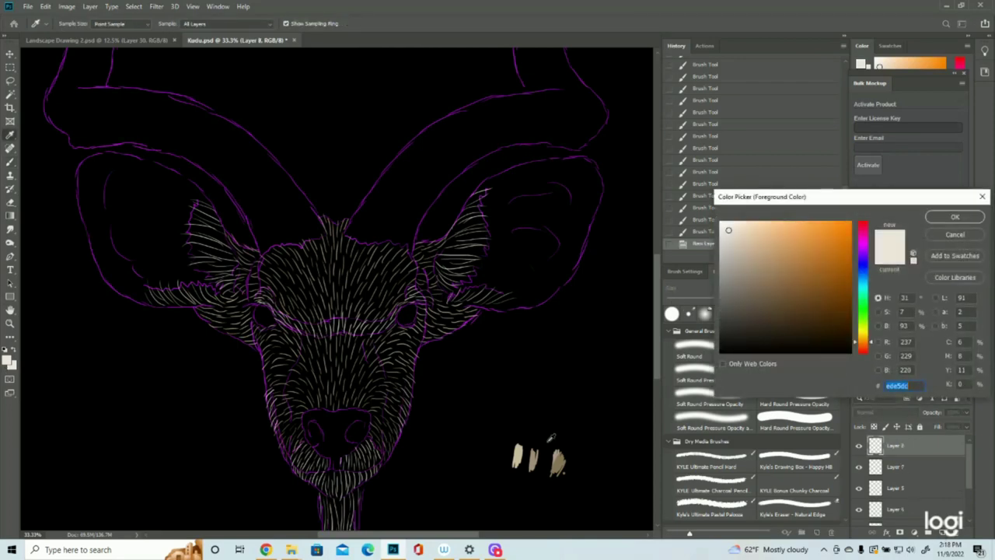
click(752, 269)
click(962, 219)
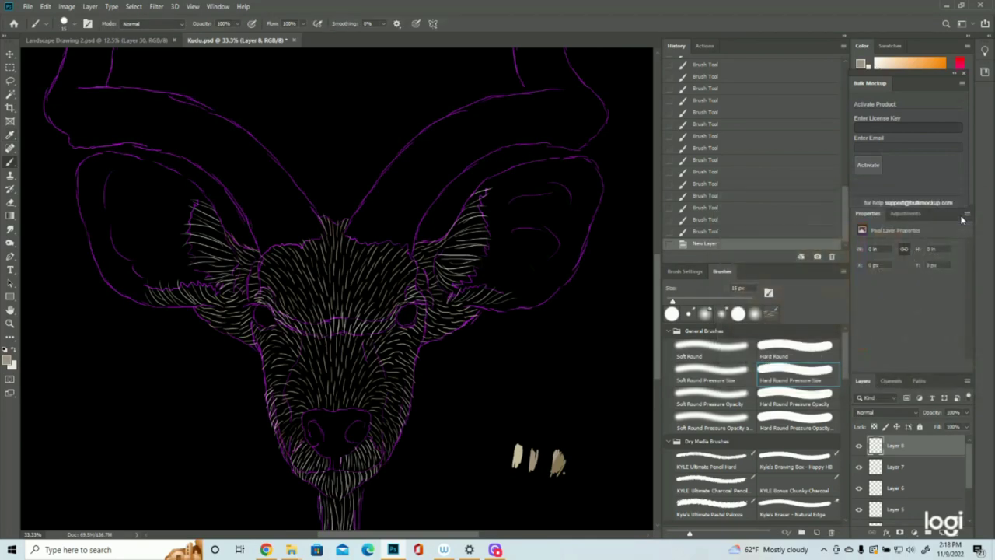
- Paint short taupe hairs around the outer rim of the right-hand ear, from its inner upper edge around to the base
click(553, 198)
mouse_move(476, 200)
mouse_down()
mouse_move(489, 193)
mouse_move(484, 225)
mouse_move(457, 213)
mouse_move(468, 199)
mouse_up()
drag(468, 202, 504, 173)
mouse_move(499, 175)
mouse_down()
mouse_move(580, 158)
mouse_move(600, 168)
mouse_move(576, 172)
mouse_move(596, 170)
mouse_move(585, 160)
mouse_move(598, 198)
mouse_up()
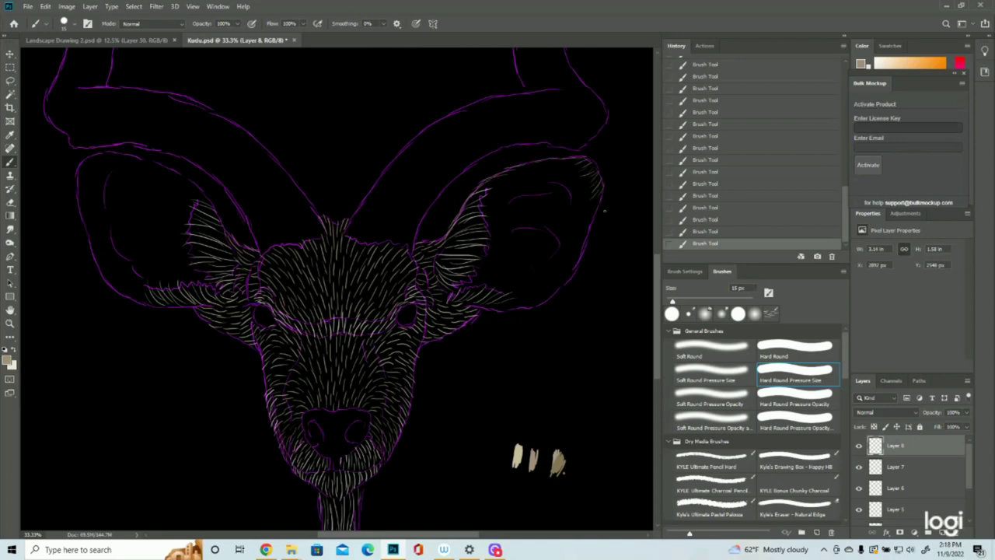
mouse_move(578, 245)
mouse_down()
mouse_move(582, 232)
mouse_move(573, 268)
mouse_move(553, 284)
mouse_move(467, 308)
mouse_up()
mouse_move(530, 303)
mouse_down()
mouse_move(504, 306)
mouse_move(519, 302)
mouse_up()
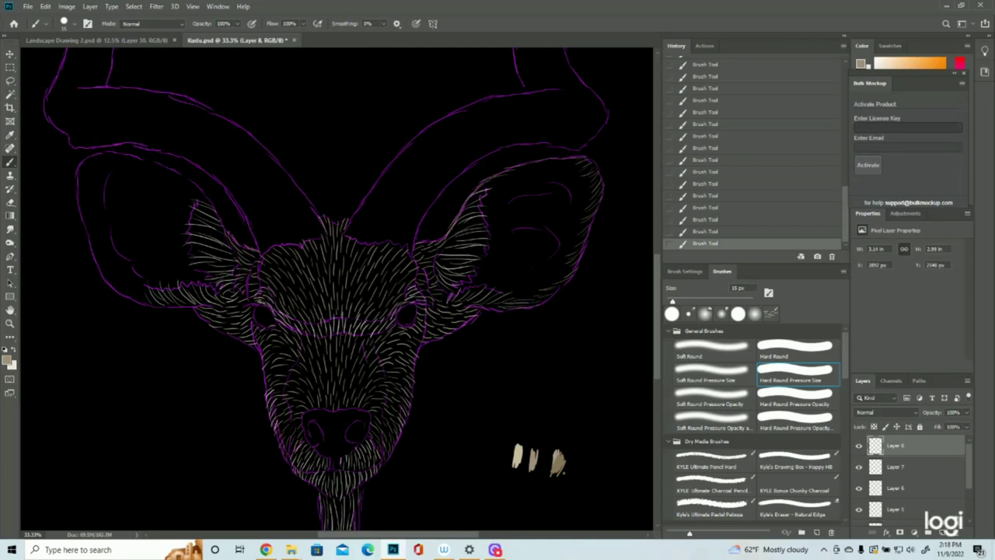
- Paint short taupe hairs around the outer rim of the left-hand ear, following the sketch down to its base
drag(214, 215, 189, 181)
mouse_move(170, 173)
mouse_down()
mouse_move(99, 153)
mouse_move(77, 172)
mouse_up()
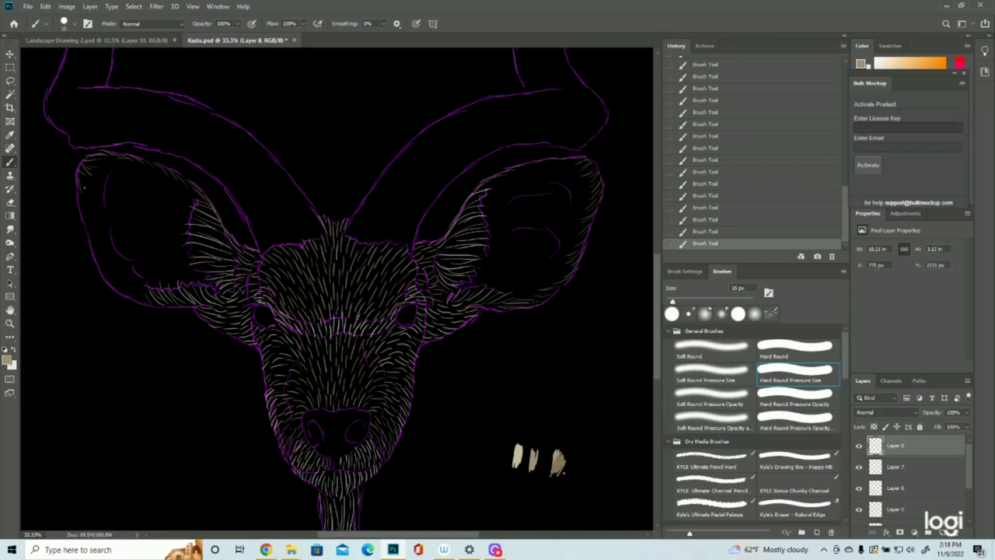
mouse_move(81, 211)
mouse_down()
mouse_move(77, 188)
mouse_move(83, 194)
mouse_up()
drag(86, 227, 85, 225)
drag(94, 232, 86, 210)
drag(98, 258, 90, 236)
drag(101, 253, 92, 235)
drag(101, 274, 99, 257)
drag(110, 267, 102, 255)
mouse_move(135, 295)
mouse_down()
mouse_move(120, 282)
mouse_move(198, 307)
mouse_up()
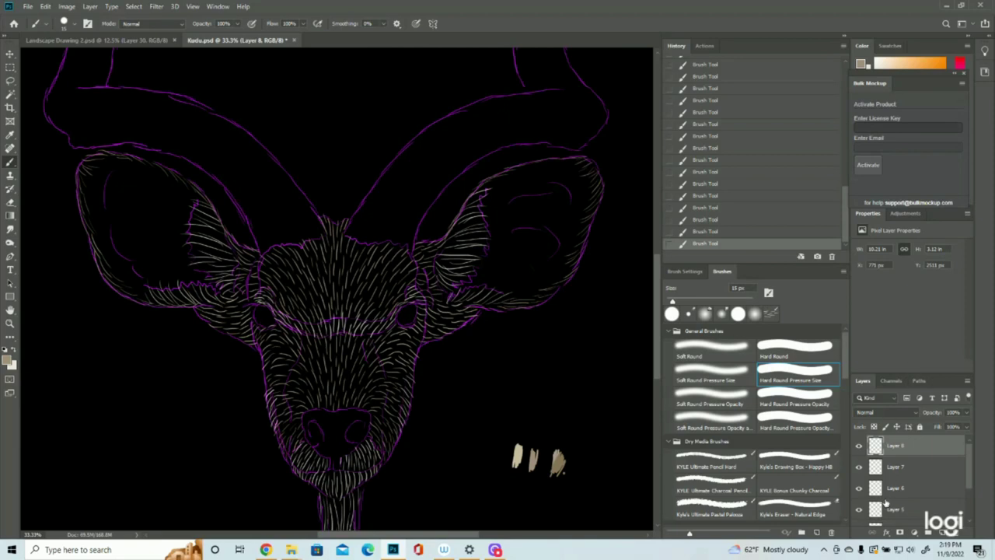
- Check the whole head without the purple sketch layer, show it again, and toggle the ear-rim layer off and on
scroll(887, 503, down, 1)
click(858, 507)
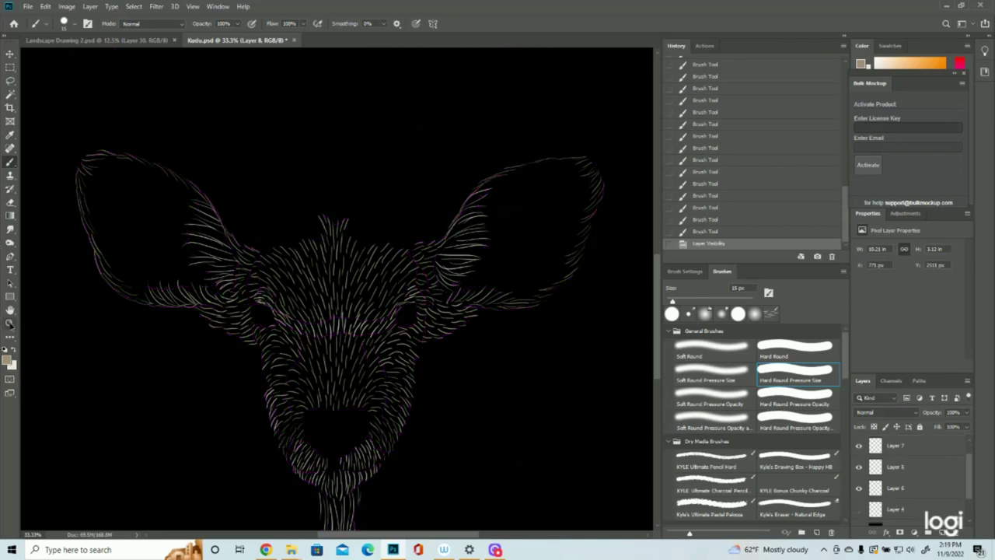
click(10, 323)
drag(328, 287, 293, 288)
click(385, 377)
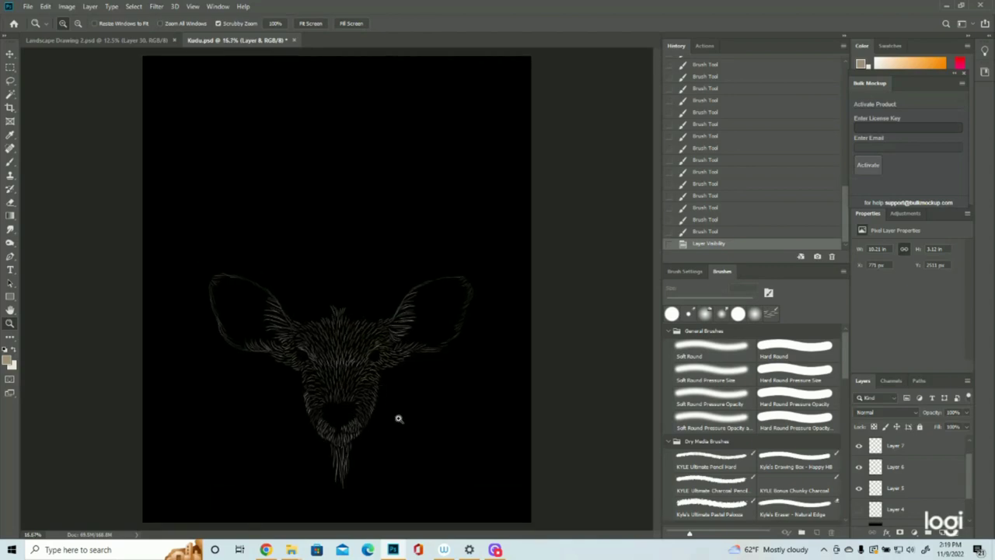
scroll(931, 488, up, 1)
scroll(930, 491, down, 2)
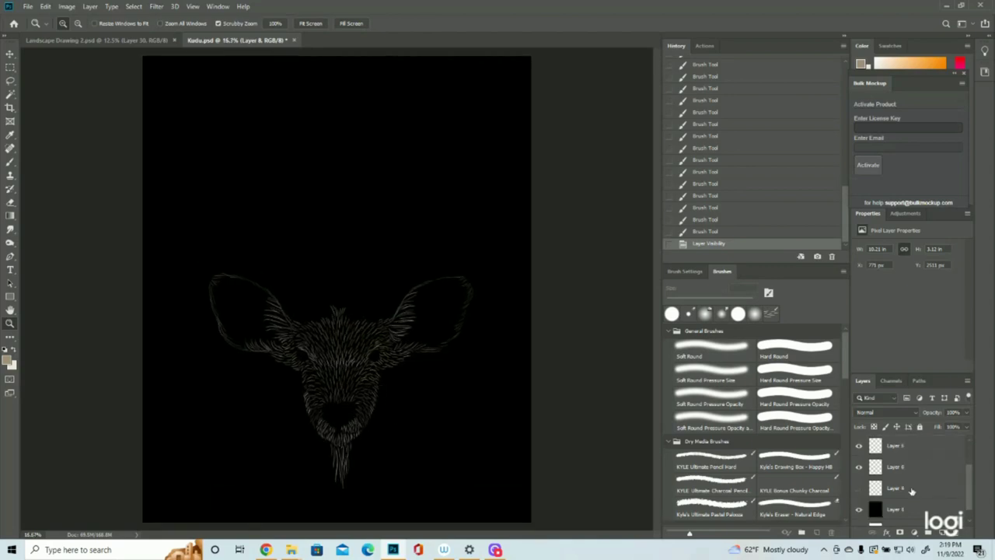
click(860, 489)
scroll(912, 482, up, 2)
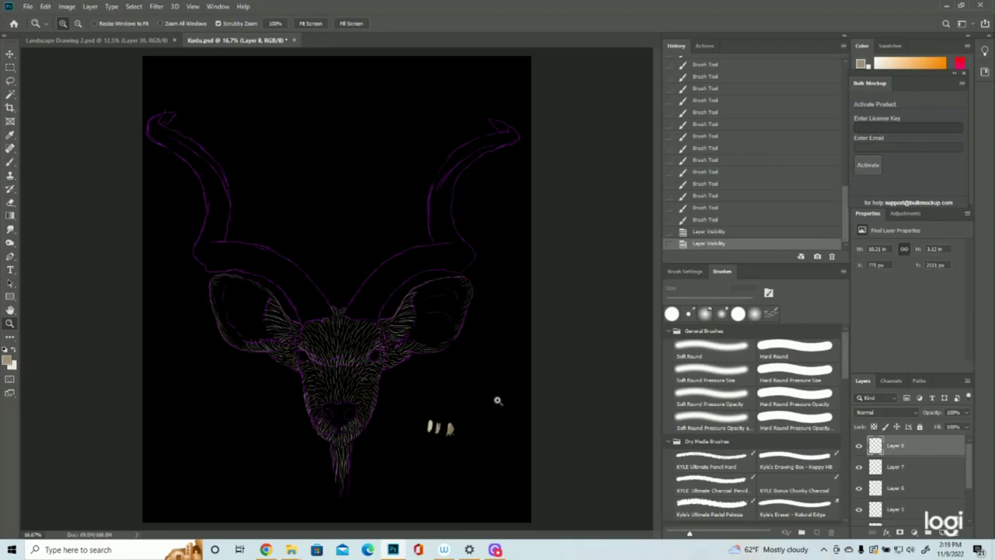
click(859, 447)
click(859, 446)
- Add a new layer and paint long taupe strokes from the base of the right-hand horn and along its upper edge
click(942, 533)
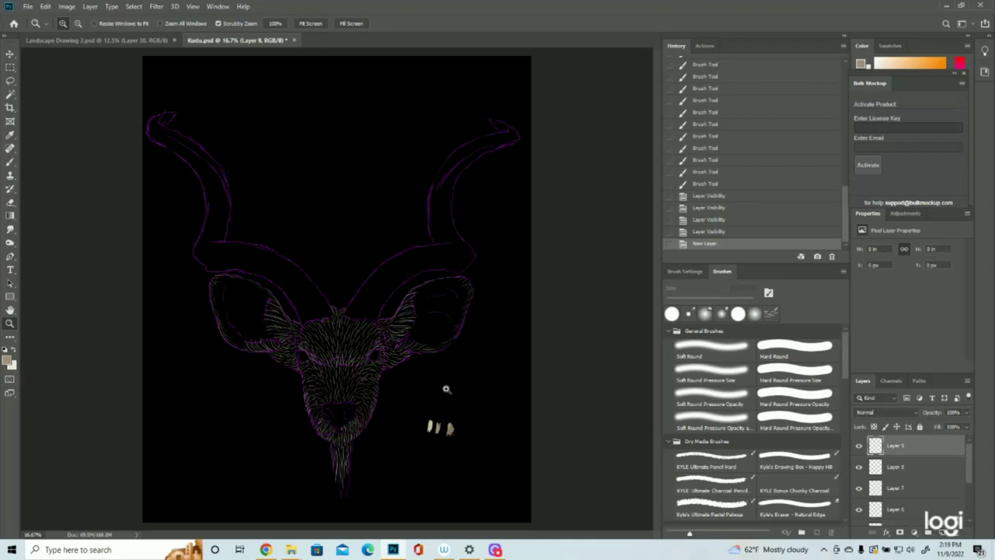
drag(393, 251, 446, 251)
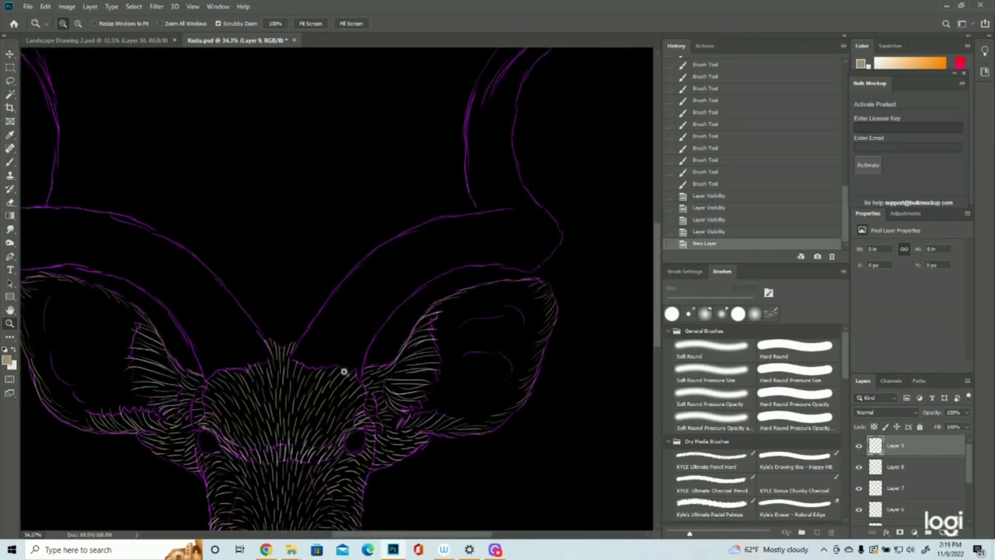
click(10, 162)
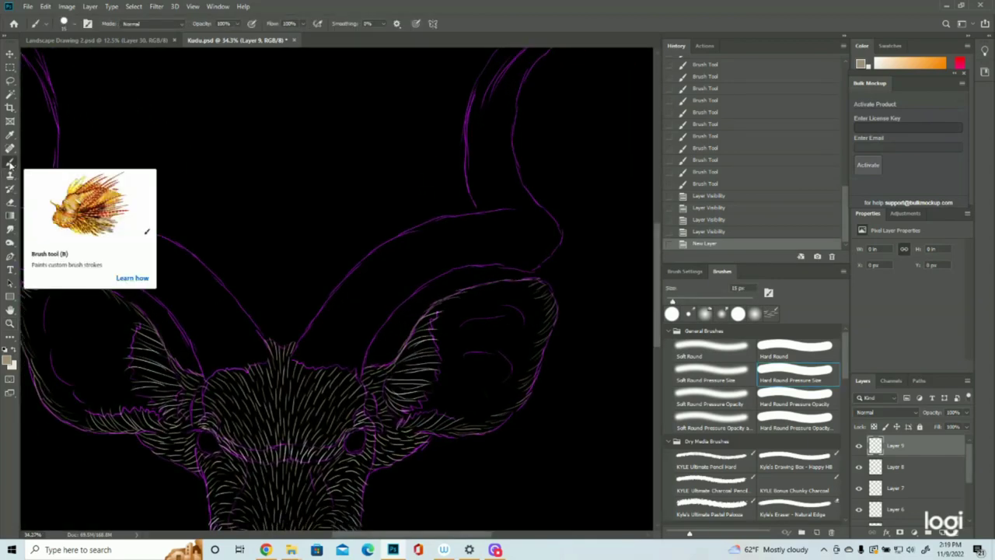
drag(321, 369, 341, 336)
mouse_move(362, 369)
mouse_down()
mouse_move(389, 303)
mouse_move(346, 370)
mouse_up()
mouse_move(388, 300)
mouse_down()
mouse_move(354, 361)
mouse_move(384, 310)
mouse_move(347, 342)
mouse_up()
mouse_move(398, 294)
mouse_down()
mouse_move(364, 328)
mouse_move(293, 354)
mouse_up()
mouse_move(326, 315)
mouse_down()
mouse_move(297, 349)
mouse_move(298, 359)
mouse_move(324, 322)
mouse_move(308, 362)
mouse_up()
mouse_move(355, 297)
mouse_down()
mouse_move(318, 336)
mouse_move(354, 276)
mouse_move(401, 237)
mouse_move(515, 209)
mouse_up()
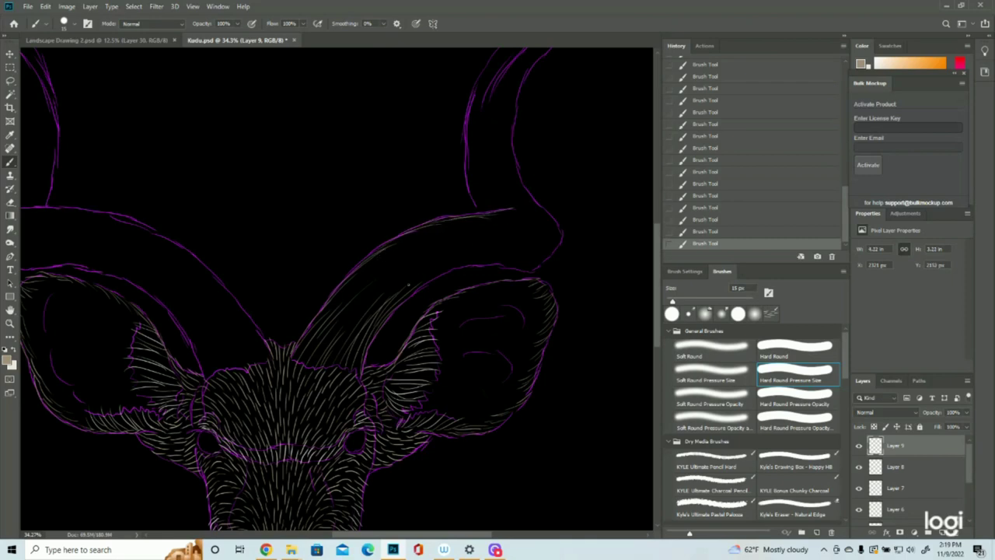
- Fill the lower section of the right-hand horn with long taupe strokes following its curve toward the bend
drag(340, 329, 395, 273)
mouse_move(336, 300)
mouse_down()
mouse_move(385, 267)
mouse_move(384, 259)
mouse_move(472, 218)
mouse_up()
drag(350, 321, 451, 254)
mouse_move(403, 283)
mouse_down()
mouse_move(449, 259)
mouse_move(440, 271)
mouse_up()
mouse_move(405, 300)
mouse_down()
mouse_move(470, 266)
mouse_move(471, 236)
mouse_move(493, 238)
mouse_up()
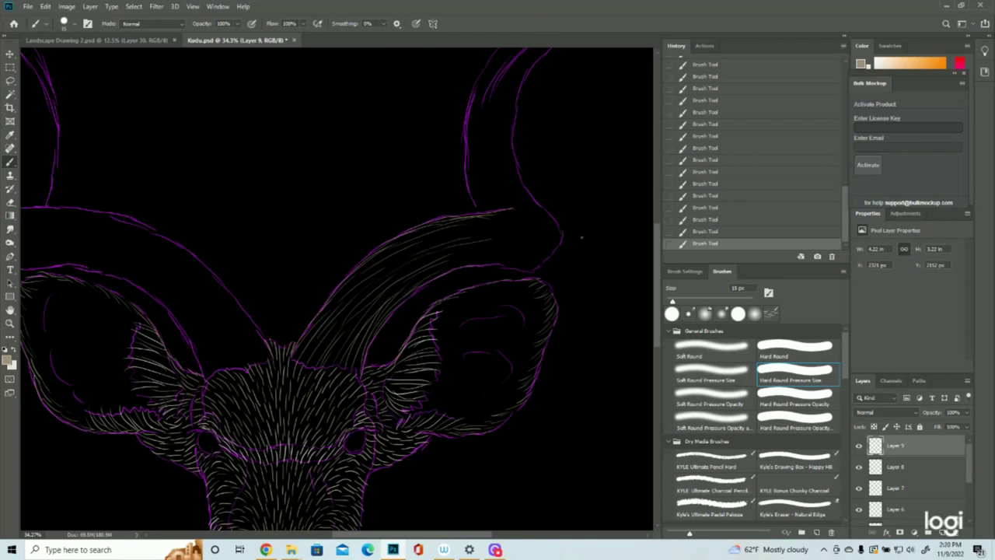
- Paint taupe strokes around the right-hand horn's outer bend and along both edges of the section just above it
mouse_move(512, 147)
mouse_down()
mouse_move(528, 196)
mouse_move(560, 238)
mouse_up()
mouse_move(502, 265)
mouse_down()
mouse_move(538, 269)
mouse_move(531, 254)
mouse_up()
drag(561, 235, 552, 243)
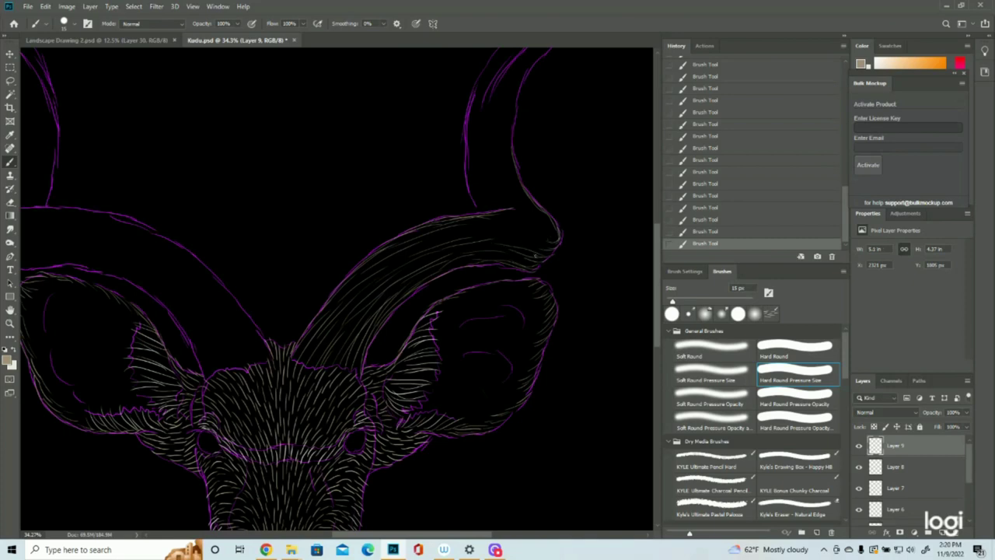
drag(507, 229, 551, 241)
mouse_move(517, 101)
mouse_down()
mouse_move(512, 179)
mouse_move(511, 125)
mouse_move(521, 192)
mouse_up()
drag(464, 140, 473, 200)
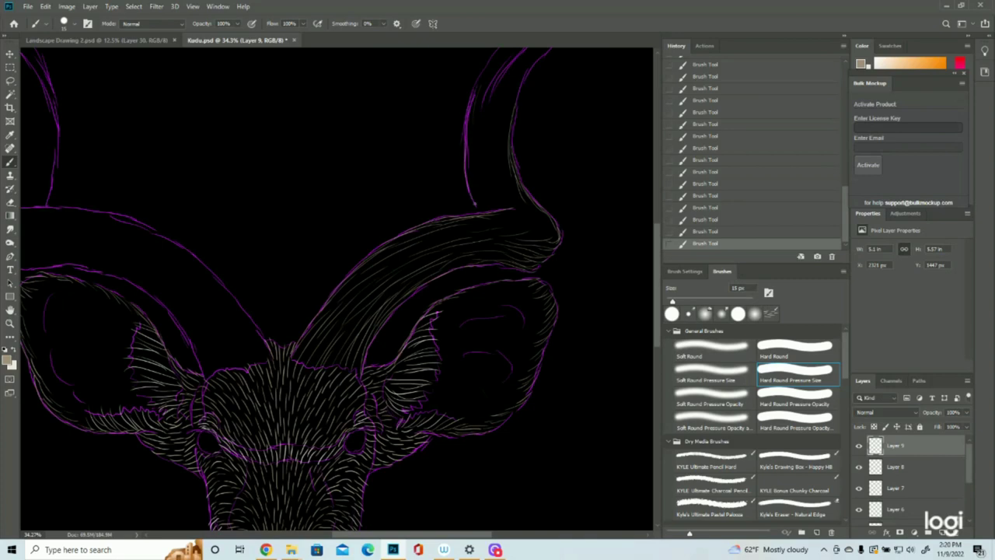
- Fill the section above the right-hand horn's bend with long vertical taupe strokes that curve into the bend
drag(483, 100, 468, 192)
drag(474, 151, 490, 202)
drag(491, 99, 503, 198)
drag(501, 148, 490, 211)
drag(496, 128, 514, 186)
drag(493, 224, 509, 218)
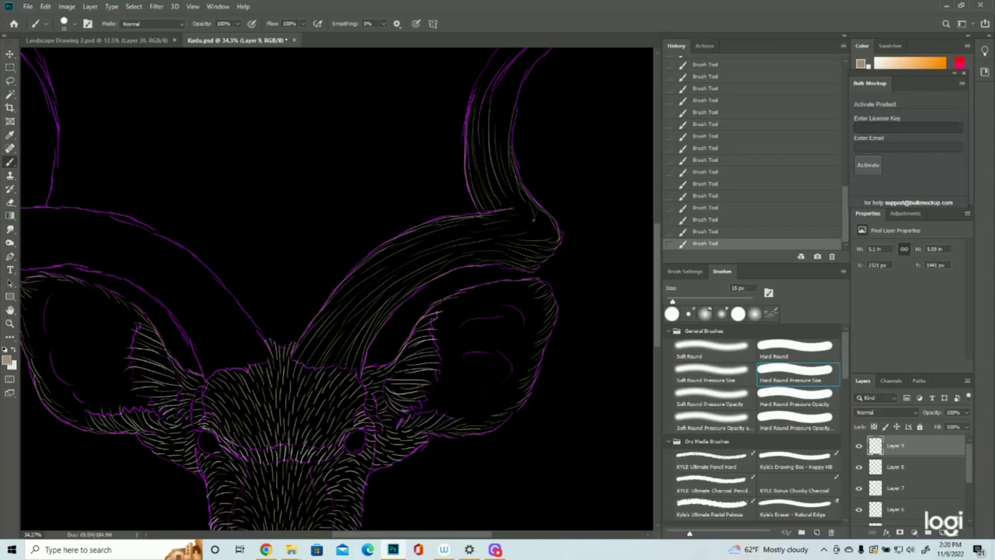
mouse_move(518, 232)
mouse_down()
mouse_move(534, 224)
mouse_move(518, 211)
mouse_up()
- Hide the purple sketch layer to check the partly painted right-hand horn, and show it again
scroll(873, 485, down, 3)
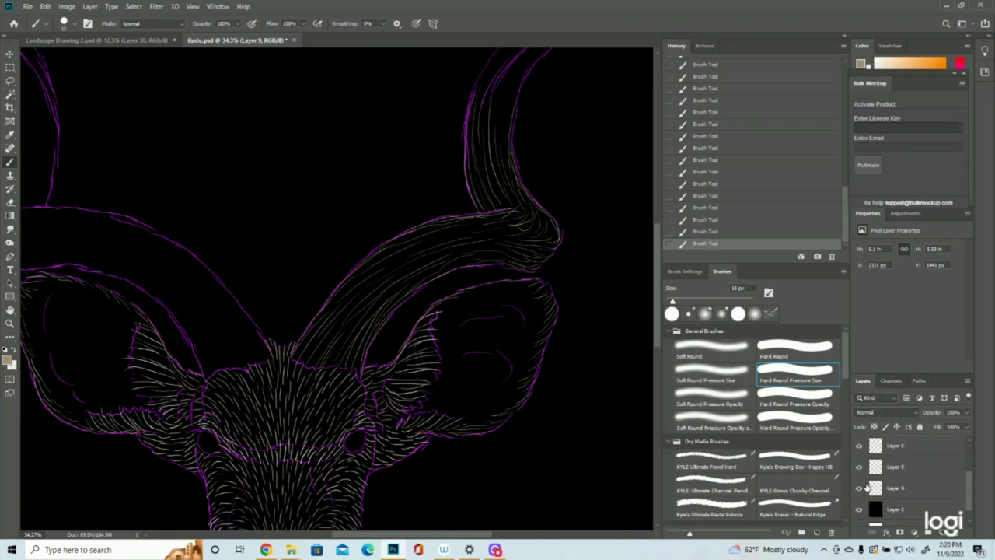
click(860, 491)
click(860, 491)
- Paint long taupe strokes along the outer band of the right-hand horn's upper curve, below the inner twist line
scroll(473, 497, up, 5)
drag(473, 536, 504, 537)
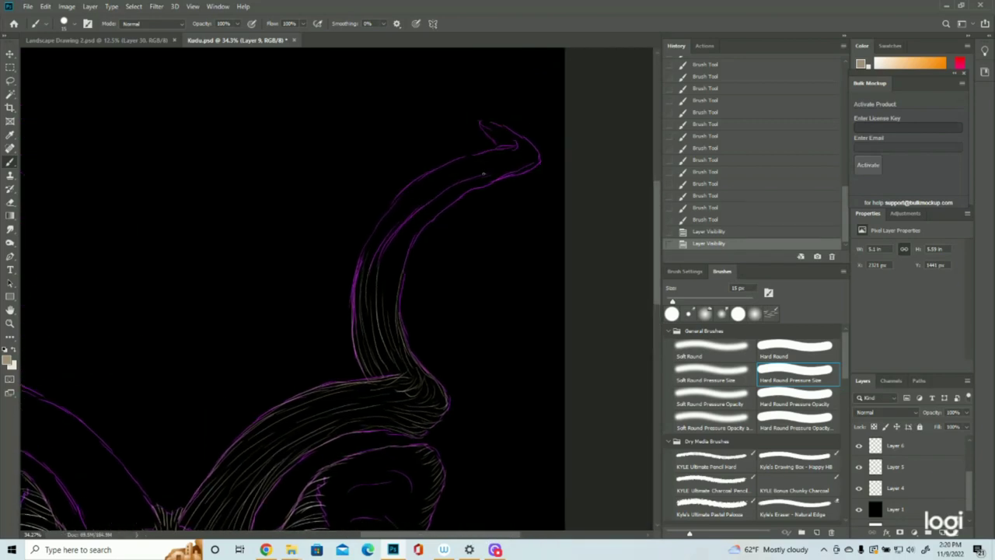
mouse_move(485, 178)
mouse_down()
mouse_move(437, 196)
mouse_move(371, 267)
mouse_move(496, 174)
mouse_move(429, 208)
mouse_move(496, 177)
mouse_move(419, 227)
mouse_move(489, 179)
mouse_move(419, 227)
mouse_move(453, 202)
mouse_move(403, 253)
mouse_up()
mouse_move(434, 217)
mouse_down()
mouse_move(409, 244)
mouse_move(395, 304)
mouse_up()
drag(412, 239, 400, 272)
mouse_move(477, 188)
mouse_down()
mouse_move(424, 221)
mouse_move(419, 212)
mouse_move(388, 319)
mouse_up()
drag(373, 271, 369, 295)
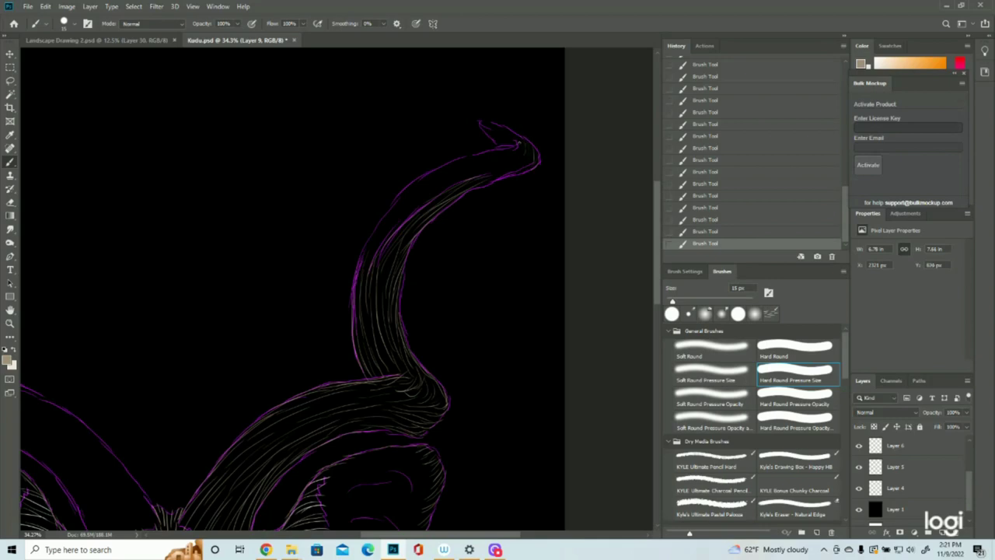
- Fill the inner band of the right-hand horn's upper curve with long taupe strokes and finish its pointed tip
mouse_move(520, 146)
mouse_down()
mouse_move(435, 174)
mouse_move(449, 161)
mouse_move(462, 159)
mouse_move(363, 257)
mouse_up()
mouse_move(516, 147)
mouse_down()
mouse_move(468, 159)
mouse_move(507, 153)
mouse_move(416, 197)
mouse_move(444, 188)
mouse_move(398, 214)
mouse_up()
mouse_move(430, 182)
mouse_down()
mouse_move(388, 217)
mouse_move(372, 261)
mouse_up()
drag(384, 227, 373, 249)
mouse_move(515, 155)
mouse_down()
mouse_move(490, 171)
mouse_move(514, 156)
mouse_move(455, 180)
mouse_up()
drag(526, 160, 445, 199)
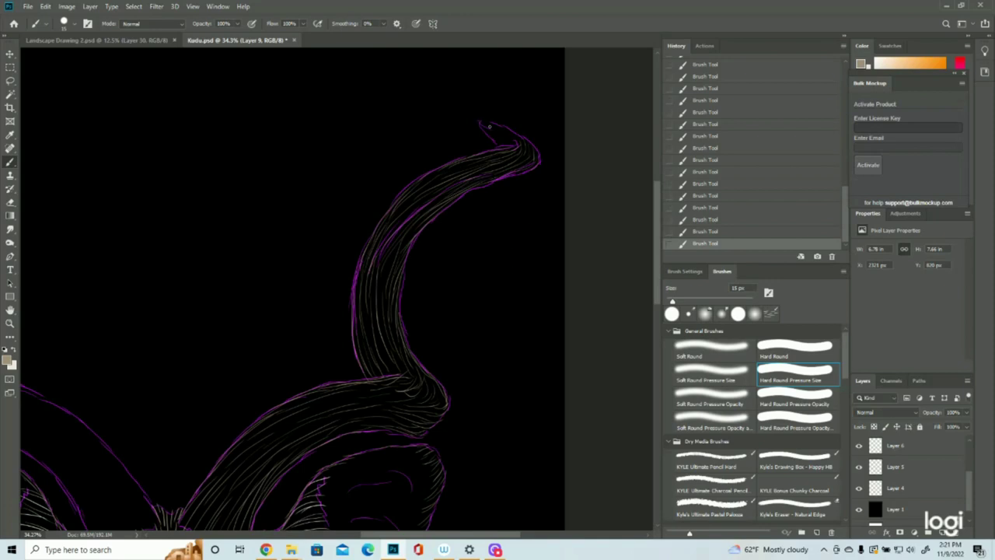
drag(495, 126, 482, 120)
- Check the finished right-hand horn against the whole head without the purple sketch layer, and show the sketch again
click(9, 324)
drag(498, 287, 458, 289)
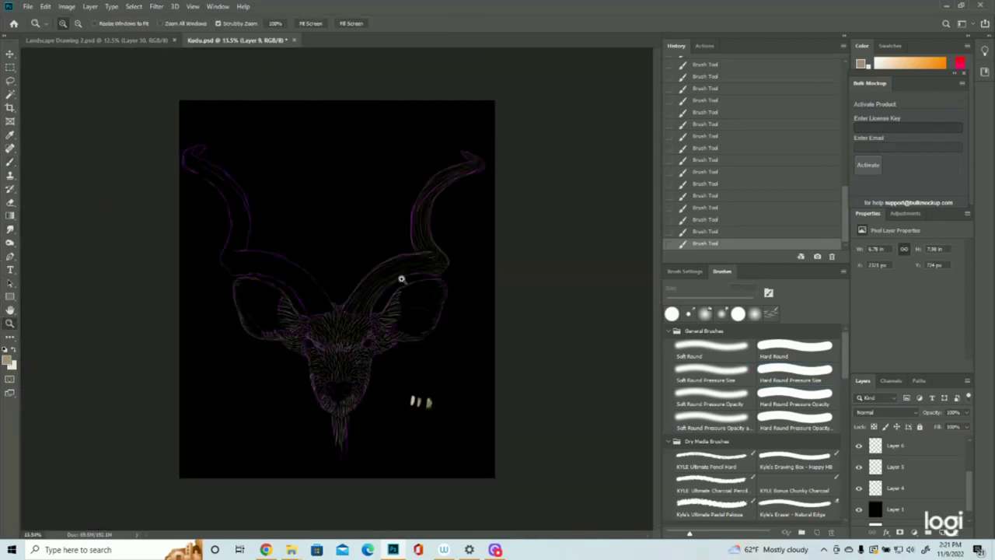
click(860, 488)
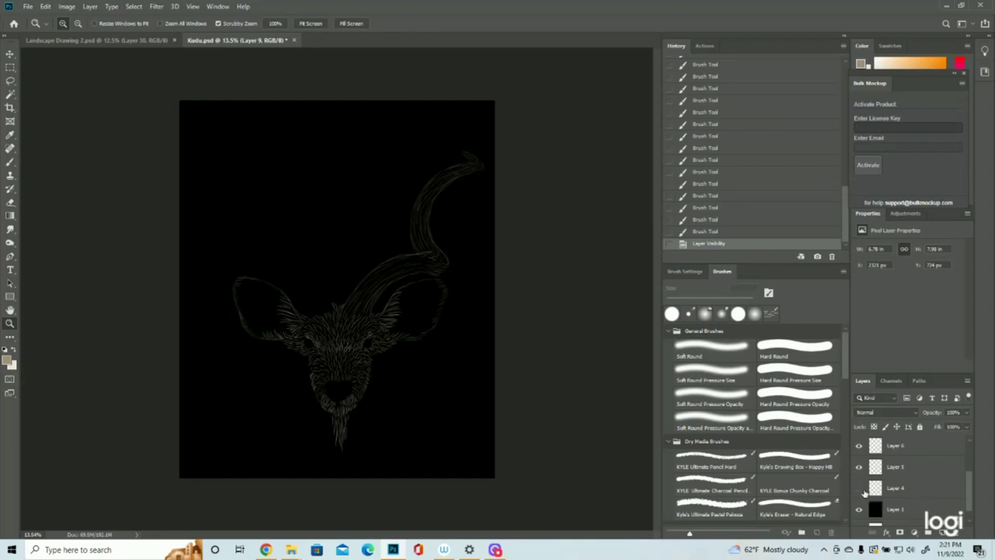
click(859, 489)
- Paint long taupe strokes rising from the base of the left-hand horn, along both edges and between them
click(284, 256)
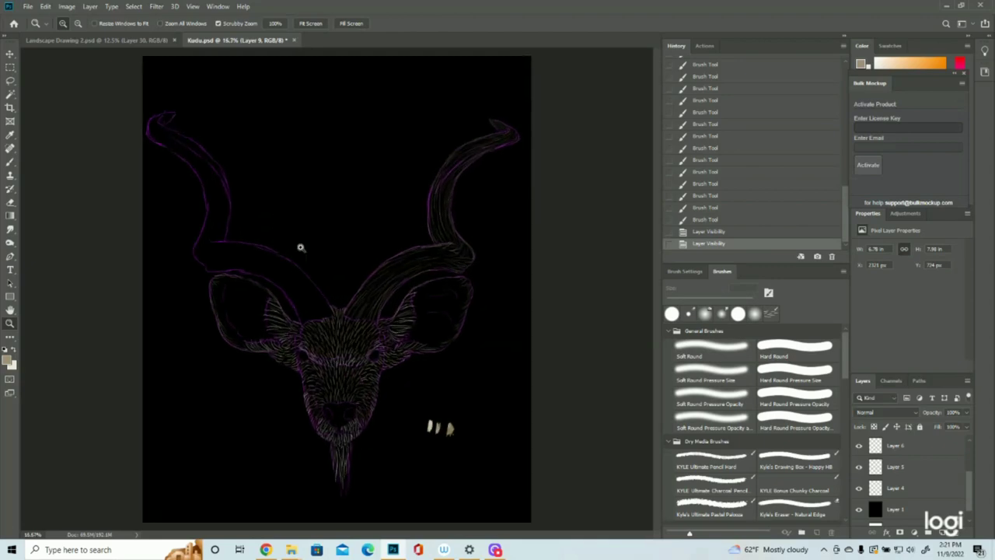
click(335, 188)
click(335, 188)
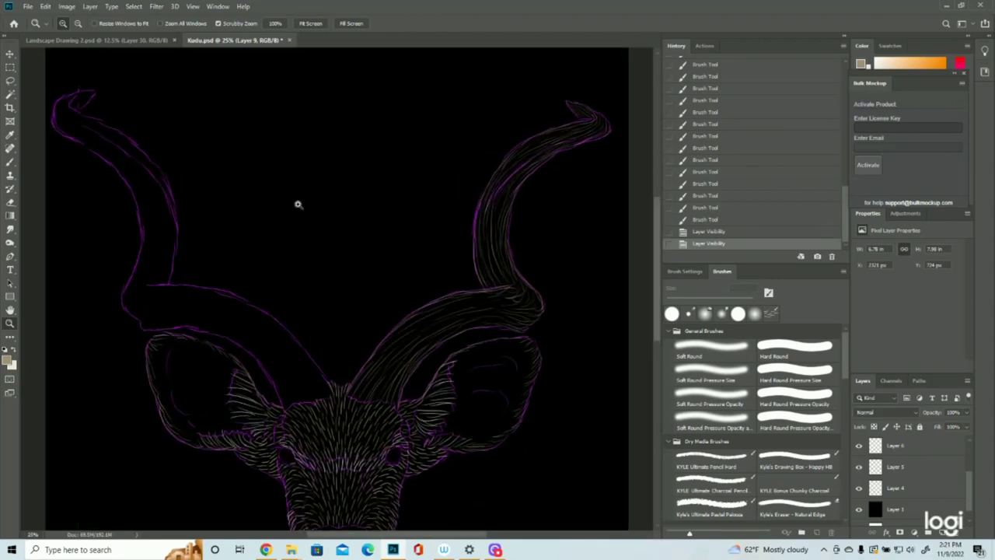
click(10, 162)
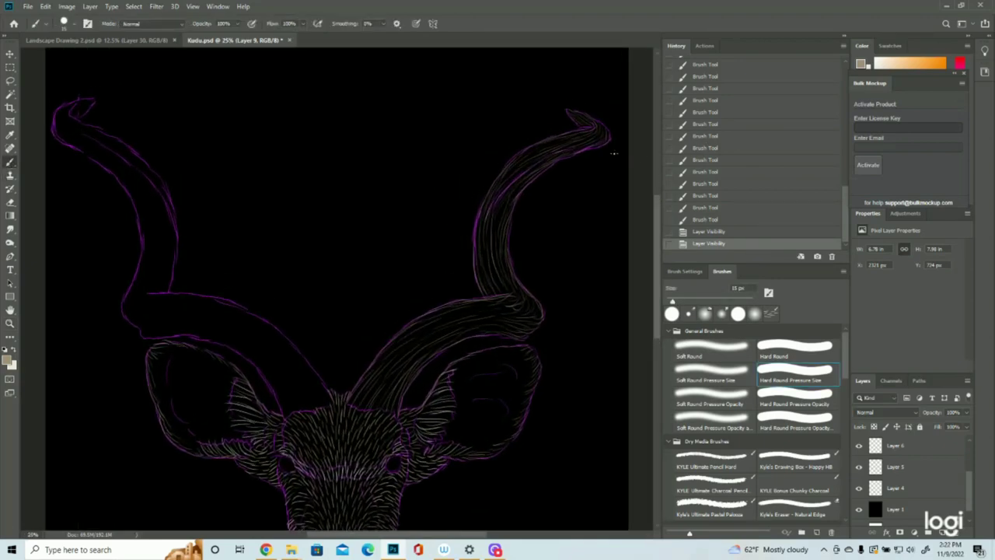
mouse_move(238, 306)
mouse_down()
mouse_move(289, 342)
mouse_move(268, 327)
mouse_move(330, 403)
mouse_up()
mouse_move(291, 350)
mouse_down()
mouse_move(329, 410)
mouse_move(282, 342)
mouse_move(260, 365)
mouse_move(238, 339)
mouse_move(283, 415)
mouse_up()
drag(262, 370, 288, 409)
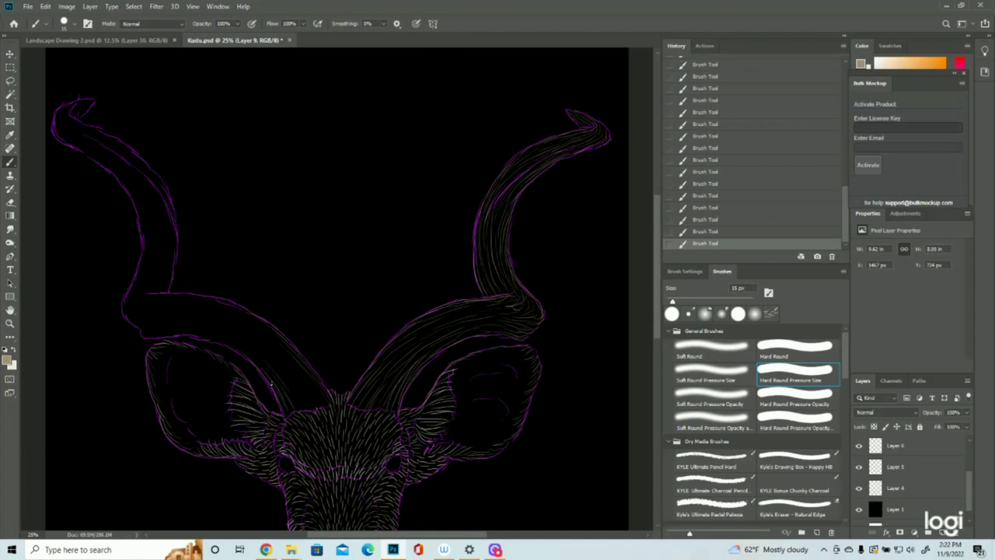
drag(279, 369, 301, 403)
drag(280, 355, 316, 402)
drag(274, 361, 297, 401)
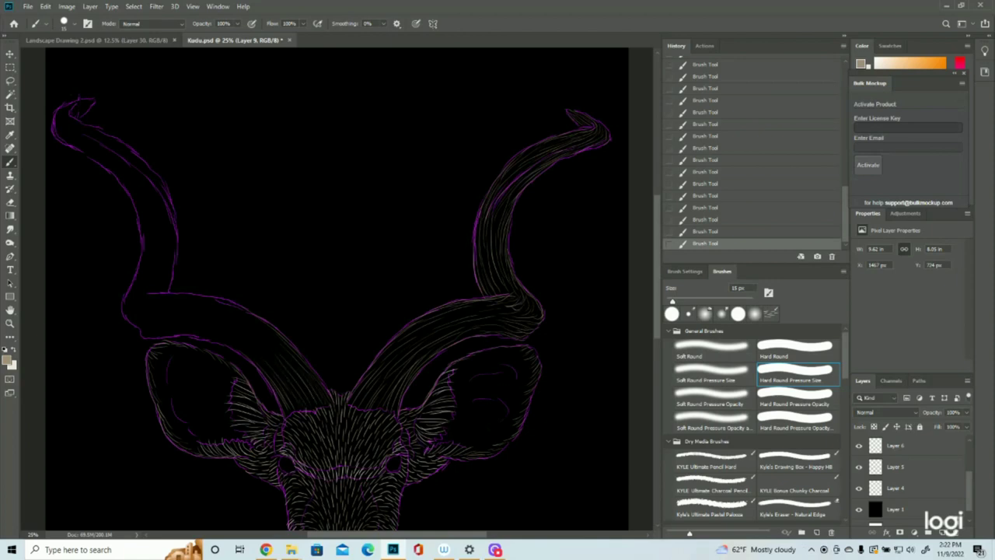
- Fill the rest of the left-hand horn's lower section with long curved taupe strokes out to and around its bend
drag(203, 294, 264, 331)
drag(154, 285, 148, 295)
drag(147, 333, 138, 338)
drag(143, 333, 234, 348)
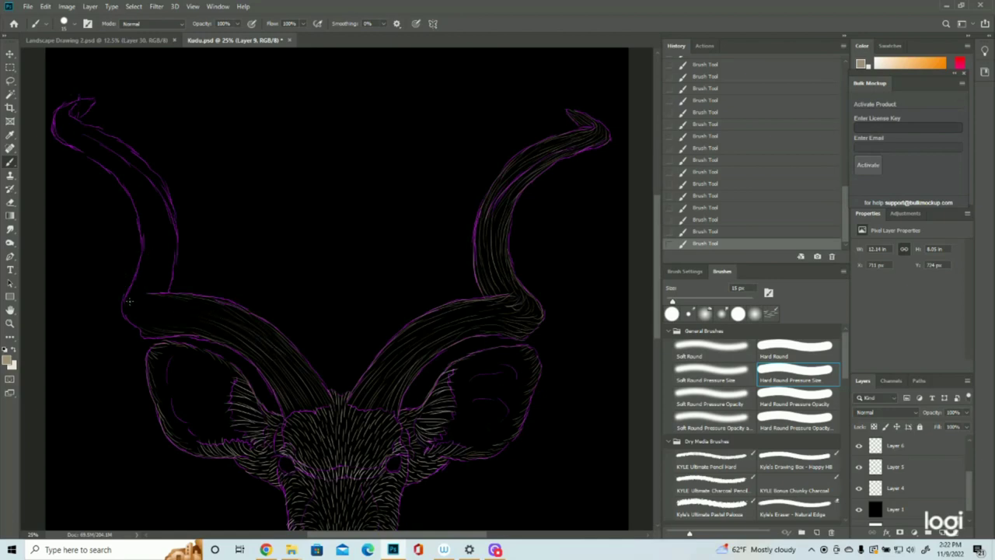
drag(125, 308, 138, 318)
- Fill the left-hand horn's upper section with long taupe strokes following the twist from the bend to the tip
drag(98, 142, 164, 199)
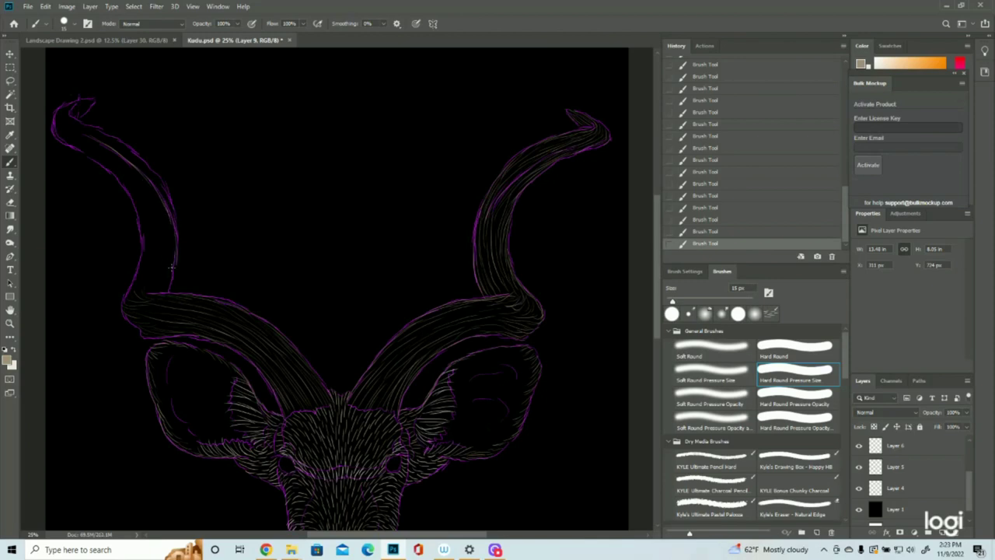
mouse_move(80, 136)
mouse_down()
mouse_move(151, 201)
mouse_move(130, 169)
mouse_move(155, 222)
mouse_up()
mouse_move(114, 166)
mouse_down()
mouse_move(132, 196)
mouse_move(128, 179)
mouse_move(154, 240)
mouse_move(140, 240)
mouse_move(132, 199)
mouse_move(145, 235)
mouse_up()
drag(140, 200, 151, 261)
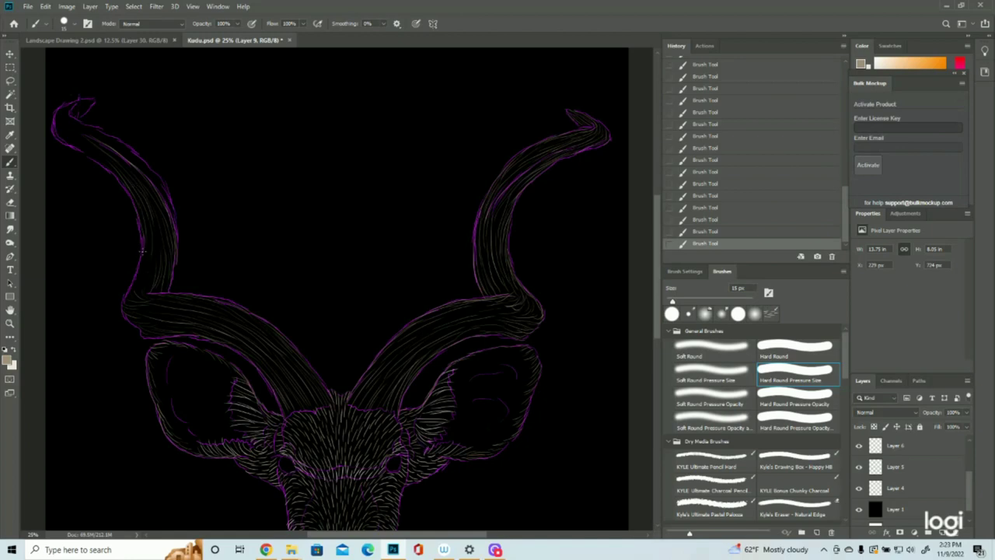
drag(152, 206, 157, 258)
mouse_move(68, 113)
mouse_down()
mouse_move(100, 139)
mouse_move(62, 104)
mouse_move(71, 133)
mouse_move(56, 110)
mouse_up()
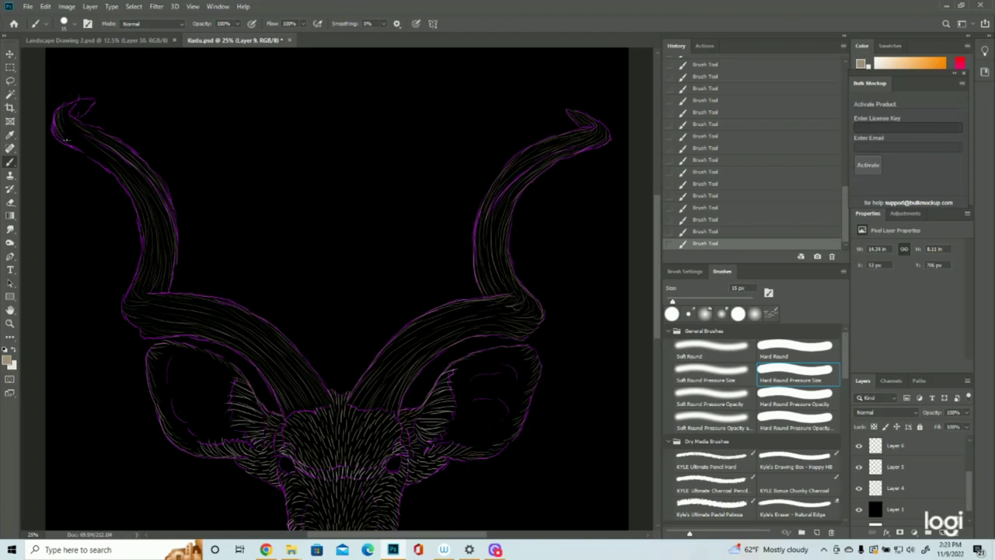
drag(78, 133, 67, 113)
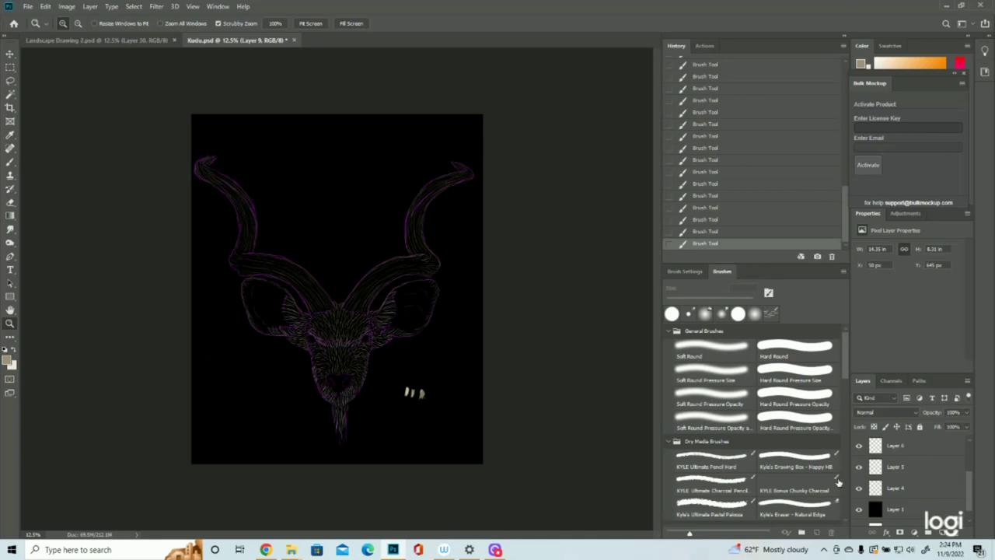
- Hide the purple sketch layer to check both painted horns together with the head
click(859, 491)
click(859, 488)
click(431, 418)
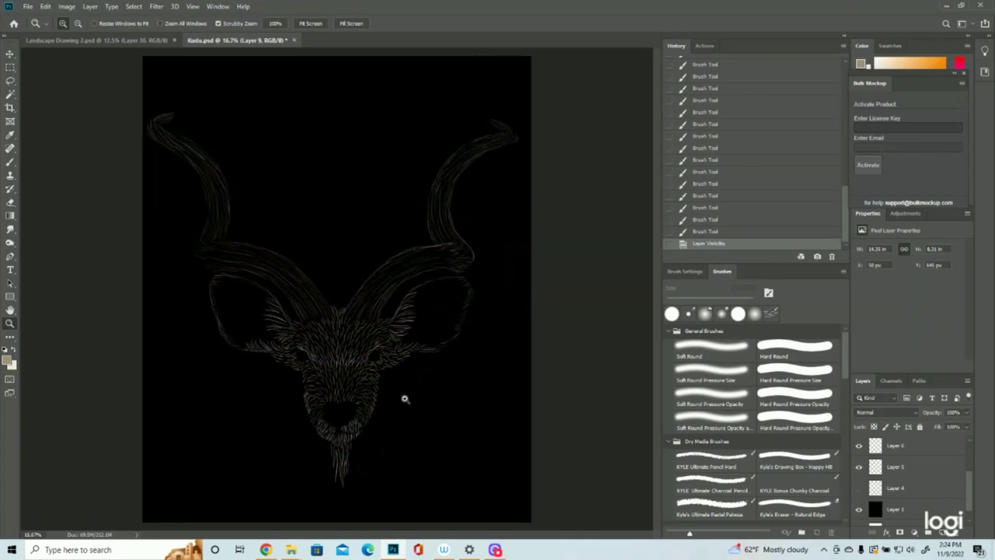
- Save the kudu document and switch the topmost paint layer off and on to compare the artwork without its strokes
click(27, 6)
click(36, 112)
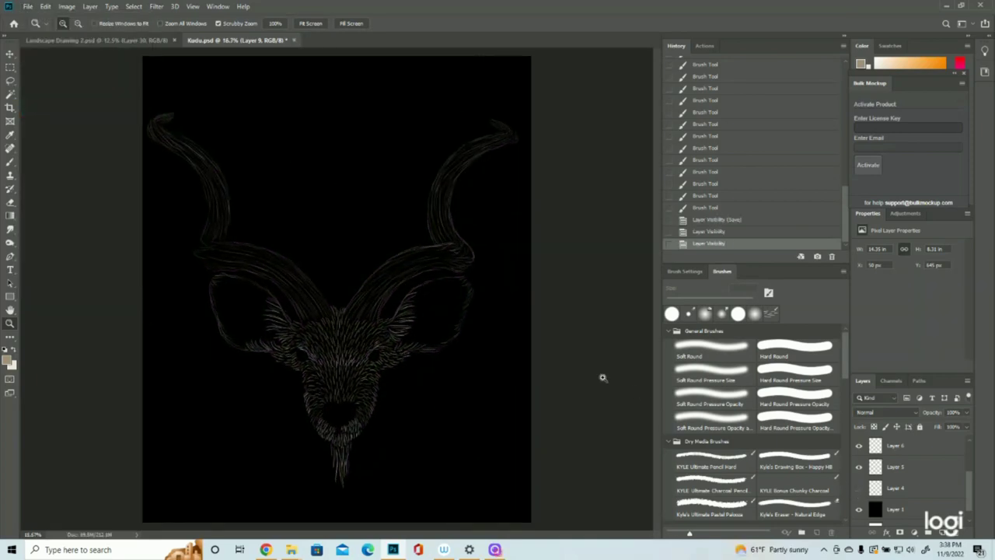
scroll(943, 482, up, 3)
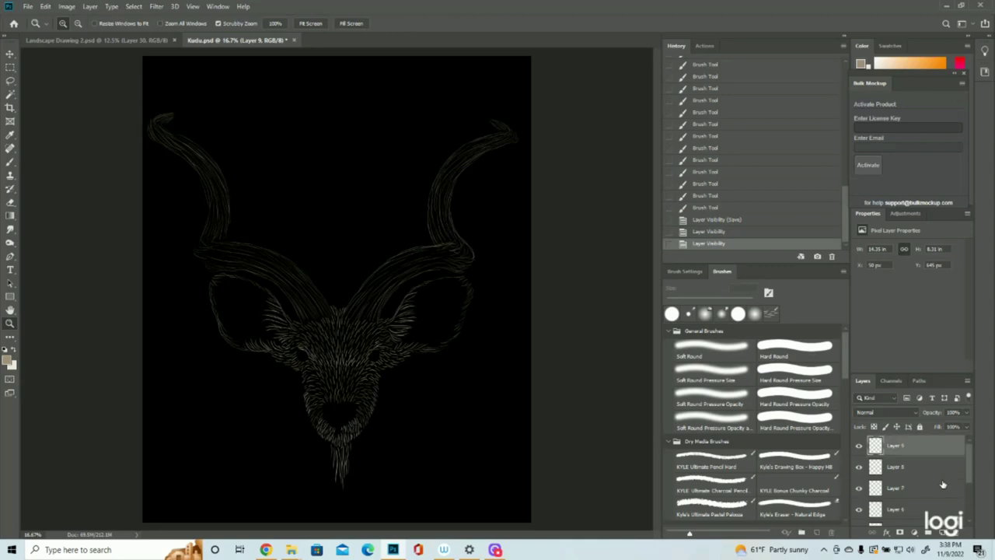
click(858, 448)
click(858, 447)
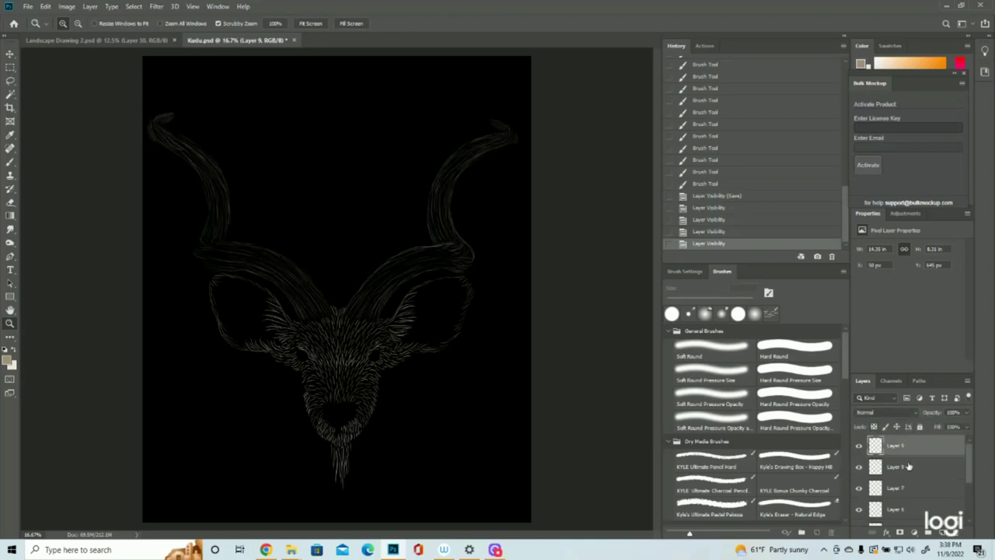
- Show the purple sketch layer with its colour swatches, check the taupe foreground colour a18f79, and hide the sketch again
scroll(885, 462, down, 2)
click(859, 510)
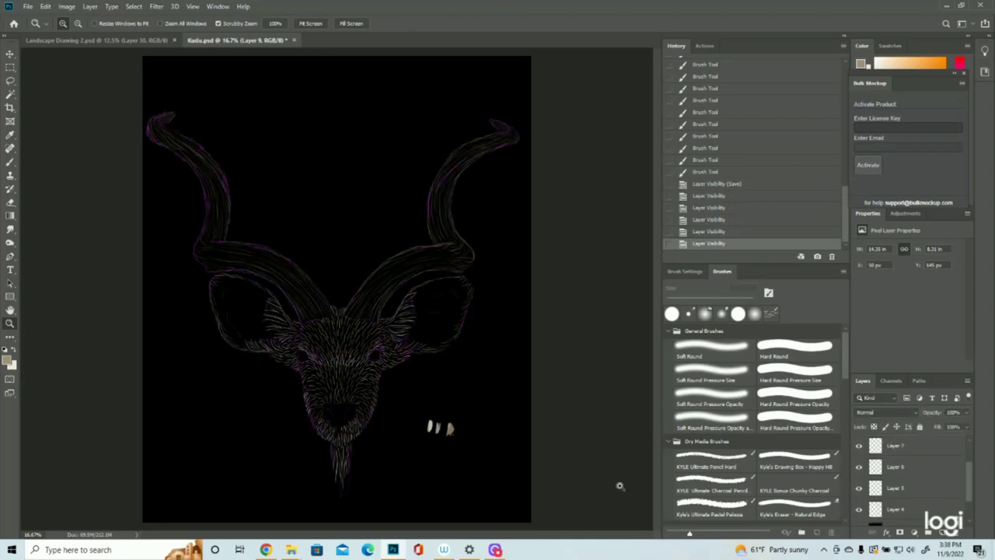
click(489, 444)
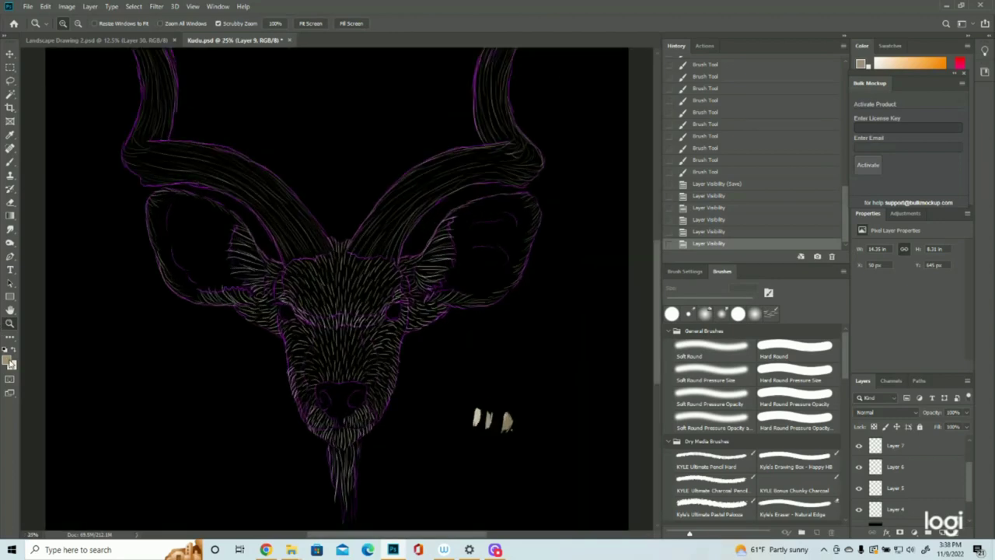
click(9, 358)
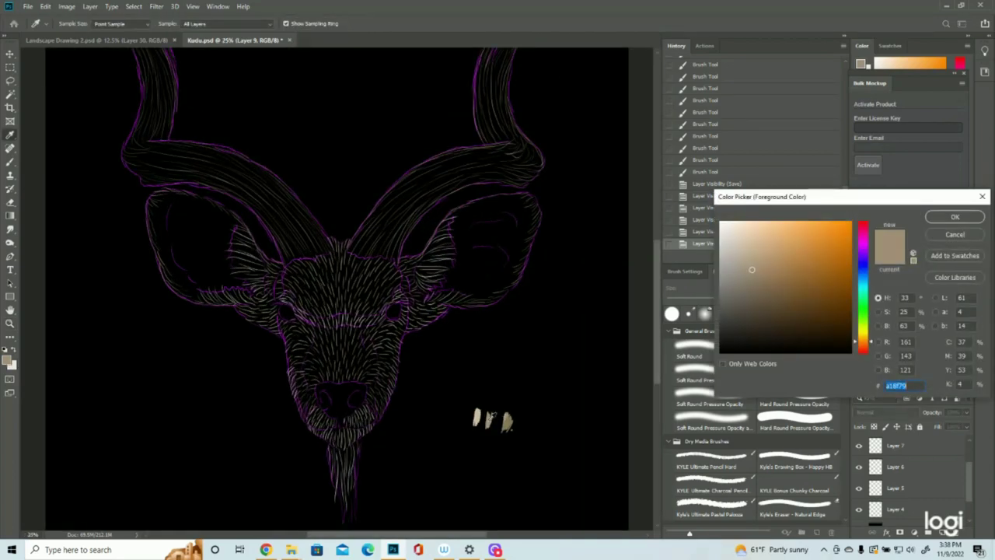
click(954, 218)
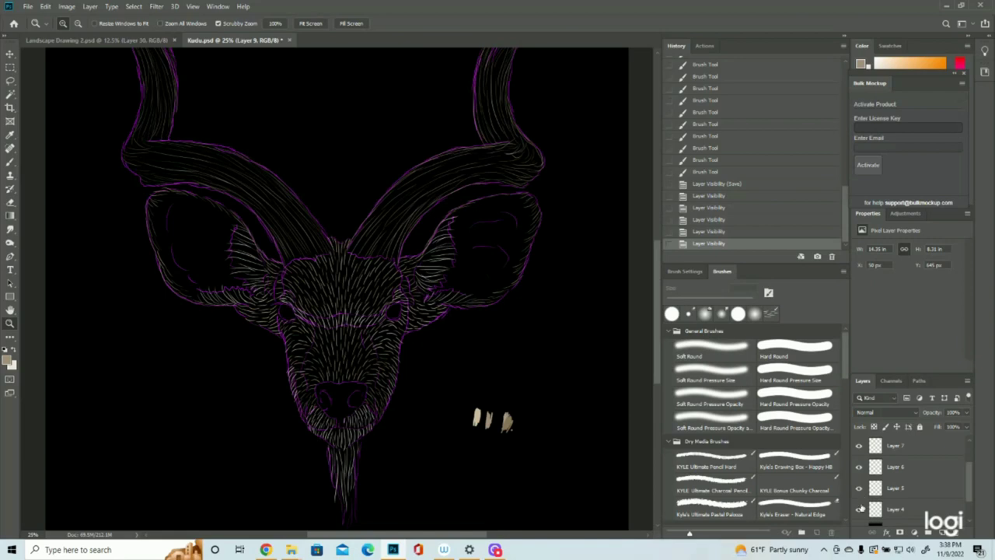
click(859, 510)
- Add a new layer at the top of the stack and brush a dense 15 px patch of taupe strokes just above the nose
scroll(924, 492, up, 2)
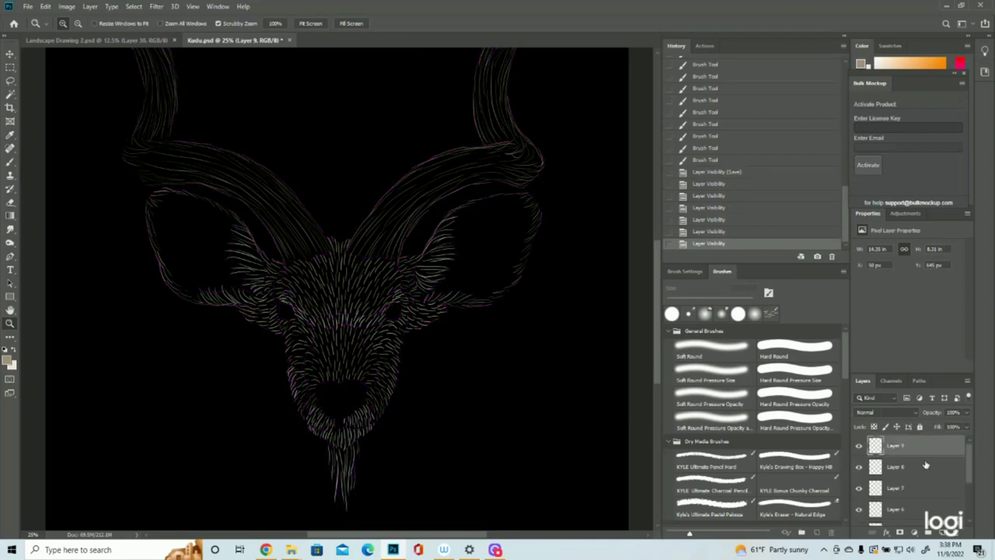
click(944, 533)
drag(424, 297, 401, 298)
drag(351, 343, 403, 341)
click(10, 162)
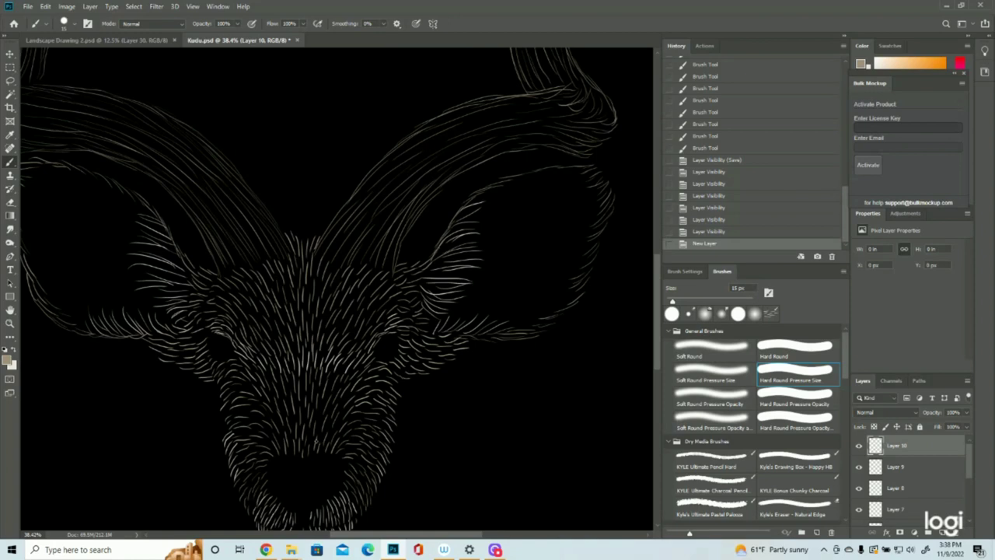
drag(318, 434, 315, 449)
drag(317, 433, 312, 450)
drag(312, 433, 310, 451)
drag(313, 432, 309, 451)
drag(308, 434, 307, 451)
drag(315, 416, 312, 443)
drag(318, 418, 316, 440)
drag(321, 416, 317, 444)
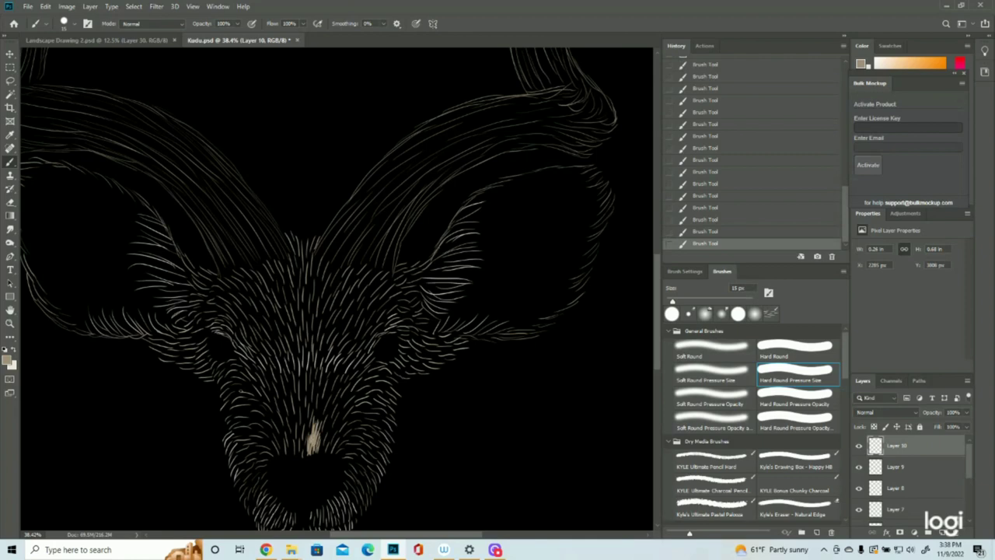
- Paint fine taupe strokes down the left-hand cheek below the eye and along both sides of the muzzle
mouse_move(231, 427)
mouse_down()
mouse_move(224, 419)
mouse_move(237, 401)
mouse_move(219, 379)
mouse_move(227, 364)
mouse_move(215, 370)
mouse_move(207, 352)
mouse_up()
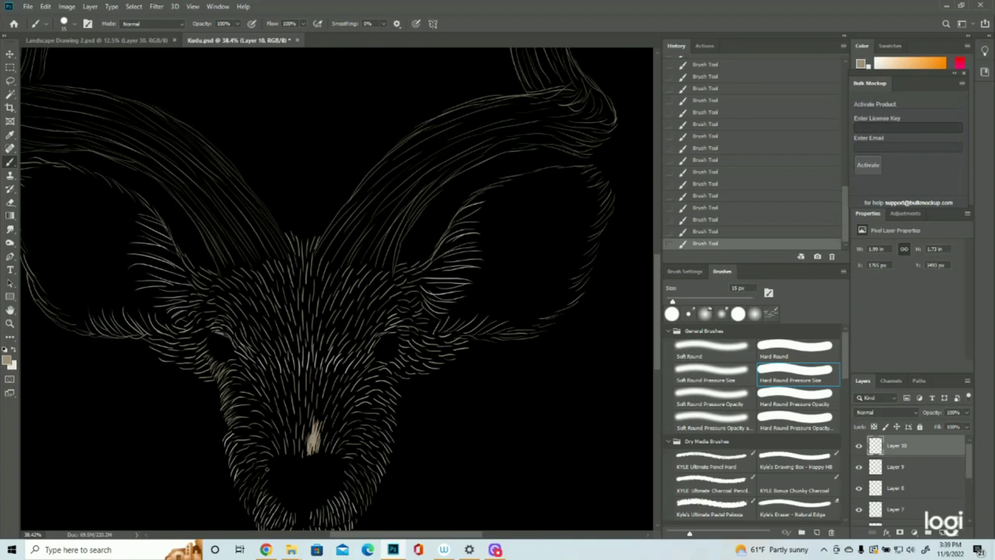
scroll(267, 469, down, 3)
mouse_move(263, 458)
mouse_down()
mouse_move(245, 440)
mouse_move(249, 429)
mouse_move(237, 433)
mouse_move(237, 408)
mouse_up()
drag(244, 413, 234, 394)
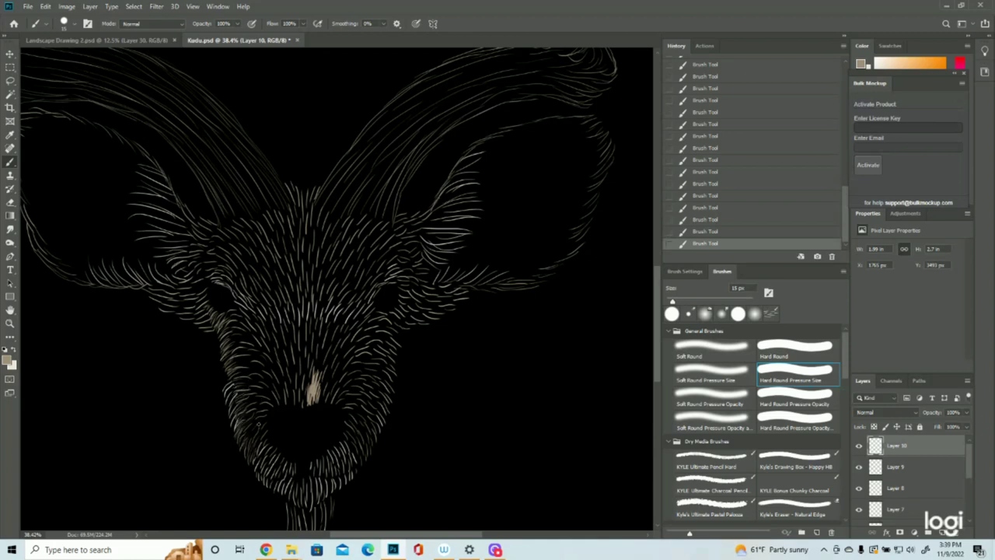
mouse_move(258, 439)
mouse_down()
mouse_move(248, 423)
mouse_move(252, 438)
mouse_up()
mouse_move(360, 458)
mouse_down()
mouse_move(354, 472)
mouse_move(374, 435)
mouse_up()
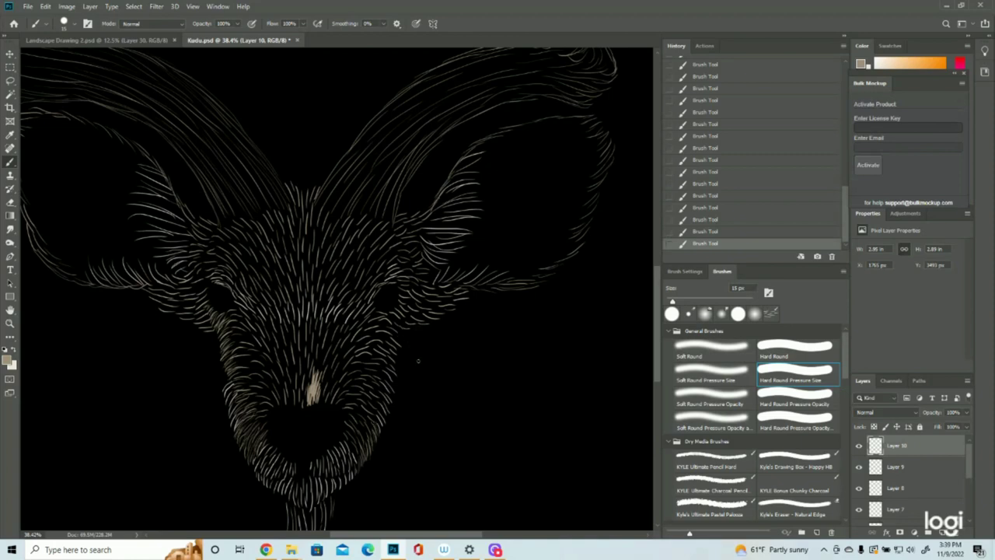
- Toggle the visibility of the lower fur layers to examine which strokes of the face each one holds
click(860, 488)
click(859, 488)
click(859, 487)
click(859, 488)
scroll(872, 501, down, 1)
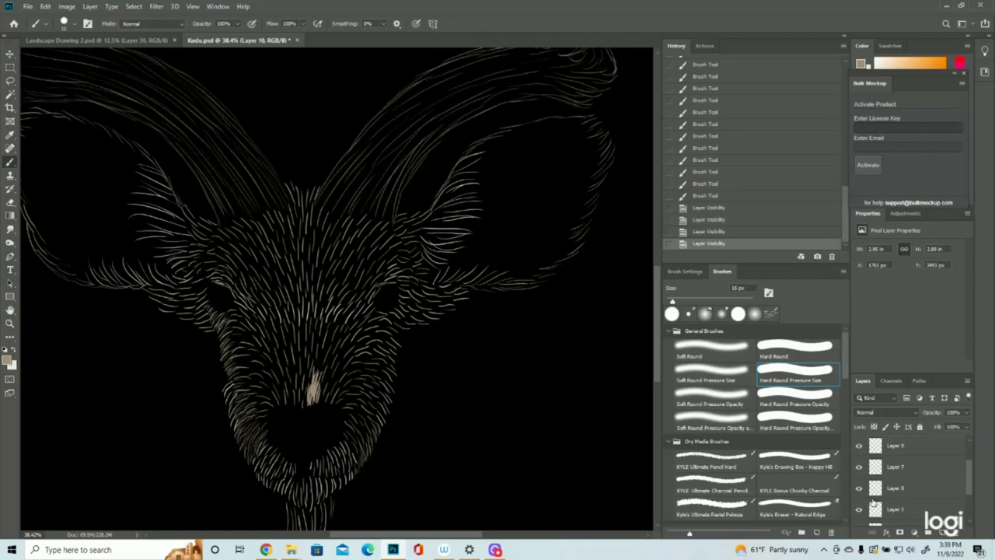
click(858, 490)
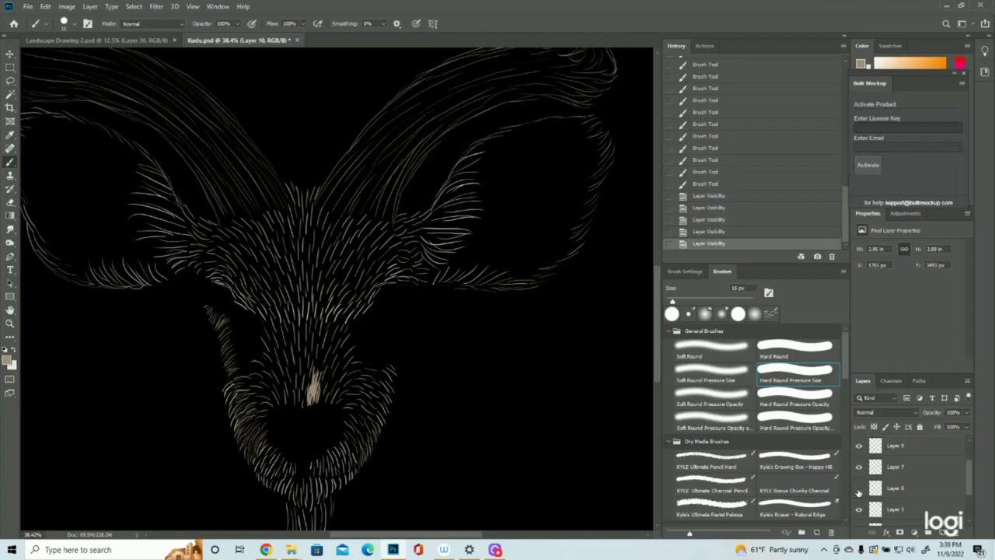
click(859, 490)
click(859, 490)
click(859, 491)
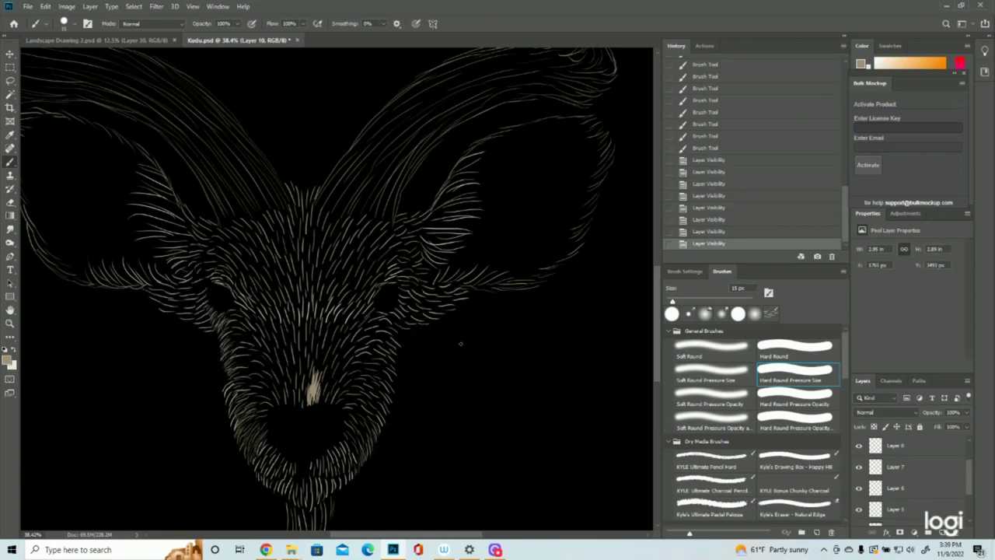
- Paint a tuft of short taupe strokes at the top of the forehead between the two horn bases
scroll(457, 345, up, 1)
drag(312, 220, 315, 210)
drag(313, 219, 319, 204)
drag(315, 215, 314, 209)
drag(312, 223, 312, 208)
drag(306, 219, 310, 205)
mouse_move(304, 214)
mouse_down()
mouse_move(299, 197)
mouse_move(288, 202)
mouse_up()
mouse_move(294, 218)
mouse_down()
mouse_move(288, 200)
mouse_move(312, 215)
mouse_up()
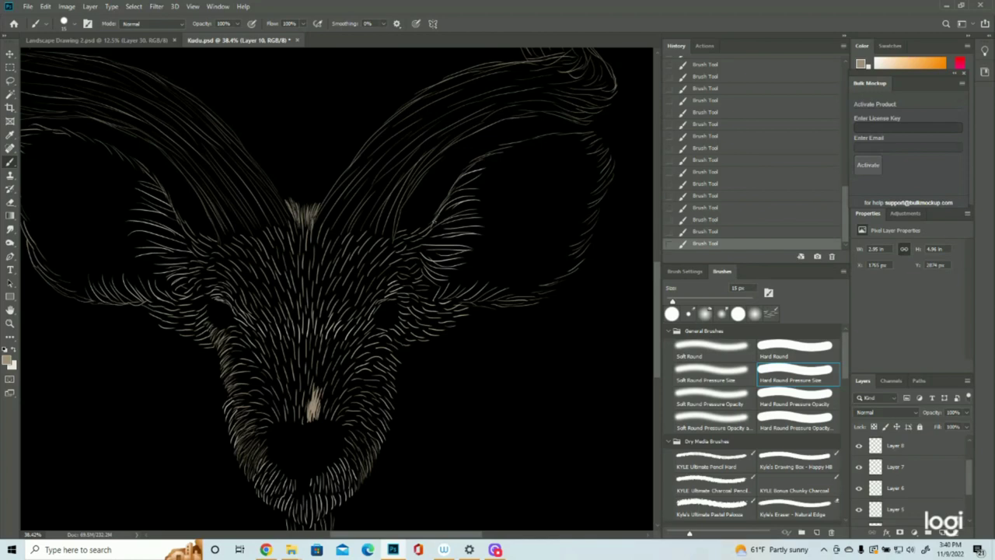
- Add short taupe strokes where both ears meet the forehead, extending the left-hand patch down to above the eye
mouse_move(419, 236)
mouse_down()
mouse_move(428, 226)
mouse_move(403, 245)
mouse_up()
mouse_move(213, 291)
mouse_down()
mouse_move(200, 288)
mouse_move(207, 276)
mouse_up()
drag(218, 266, 205, 268)
mouse_move(223, 264)
mouse_down()
mouse_move(208, 270)
mouse_move(214, 246)
mouse_move(234, 238)
mouse_up()
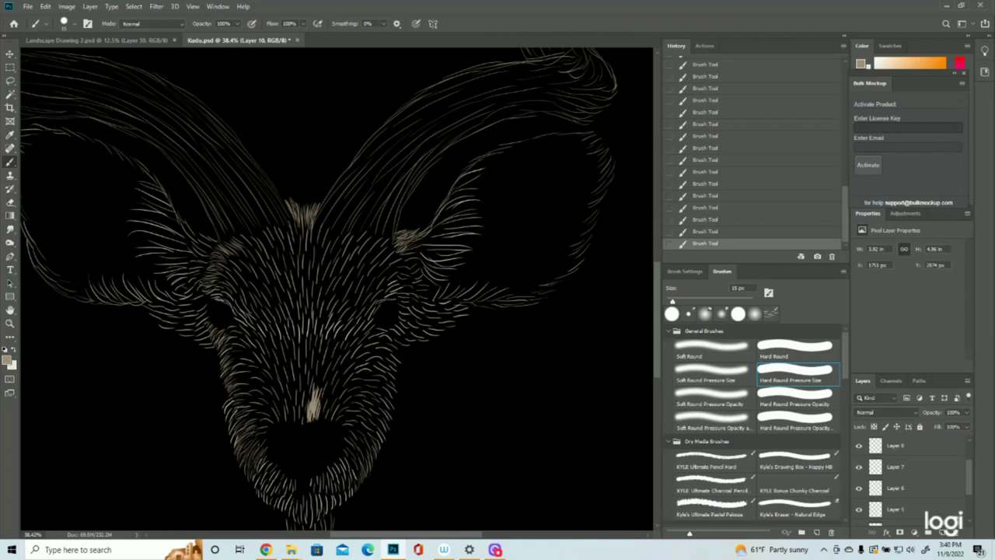
mouse_move(206, 287)
mouse_down()
mouse_move(187, 279)
mouse_move(199, 261)
mouse_up()
drag(204, 242, 188, 228)
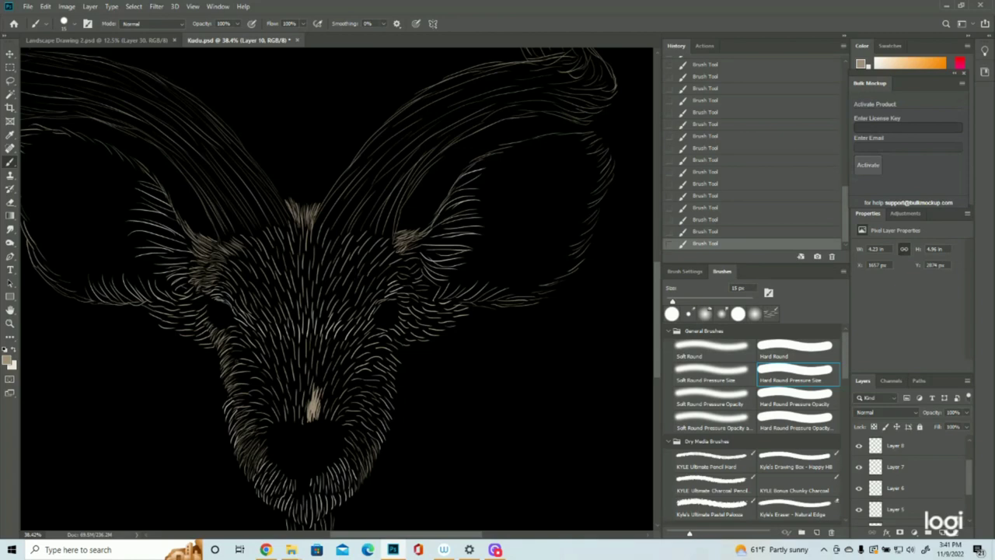
- Delete the taupe strokes on the left-hand cheek using a lasso selection, with Layer 6 hidden only during the removal, and save the document
click(10, 81)
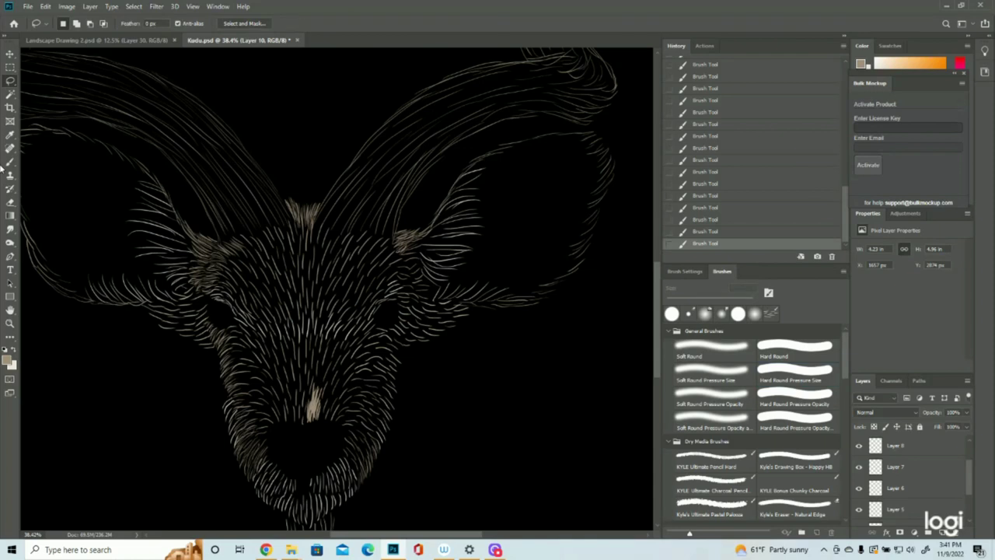
click(859, 488)
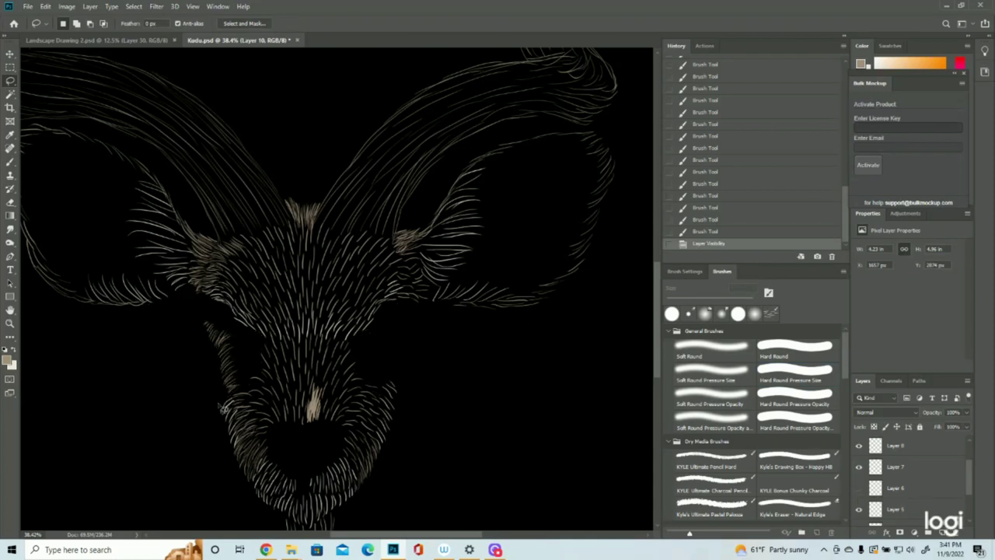
mouse_move(220, 405)
mouse_down()
mouse_move(247, 373)
mouse_move(234, 333)
mouse_move(197, 320)
mouse_move(201, 381)
mouse_up()
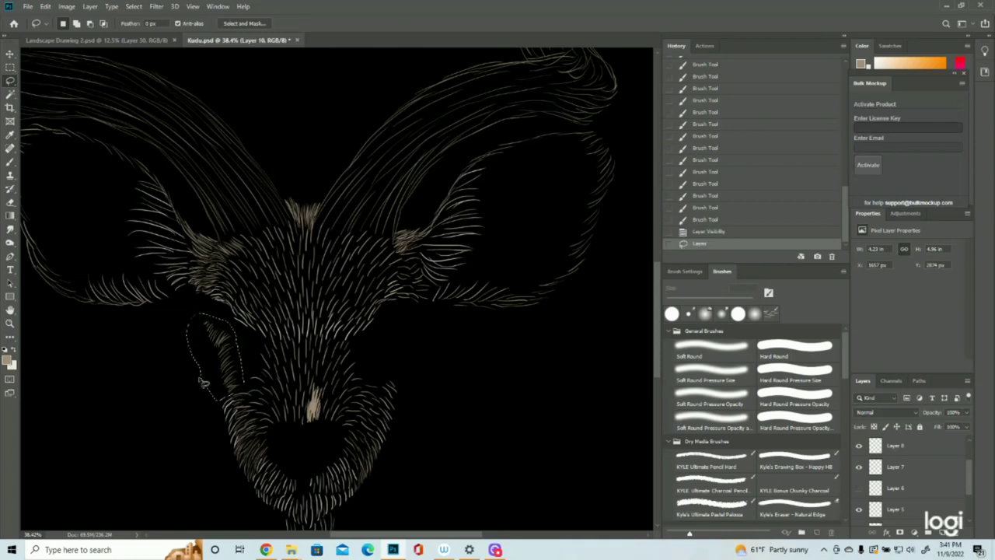
key(Delete)
key(ctrl+d)
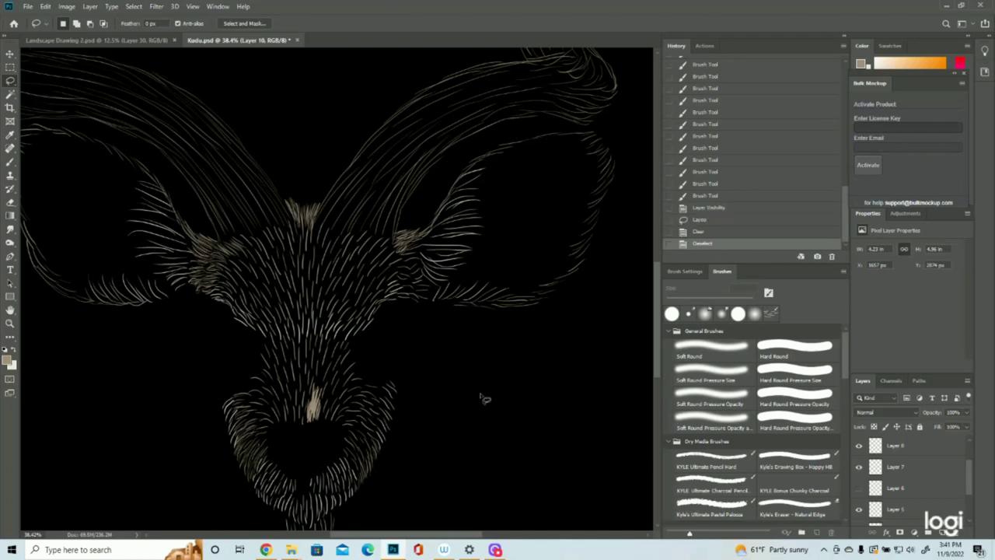
click(860, 490)
scroll(906, 478, up, 2)
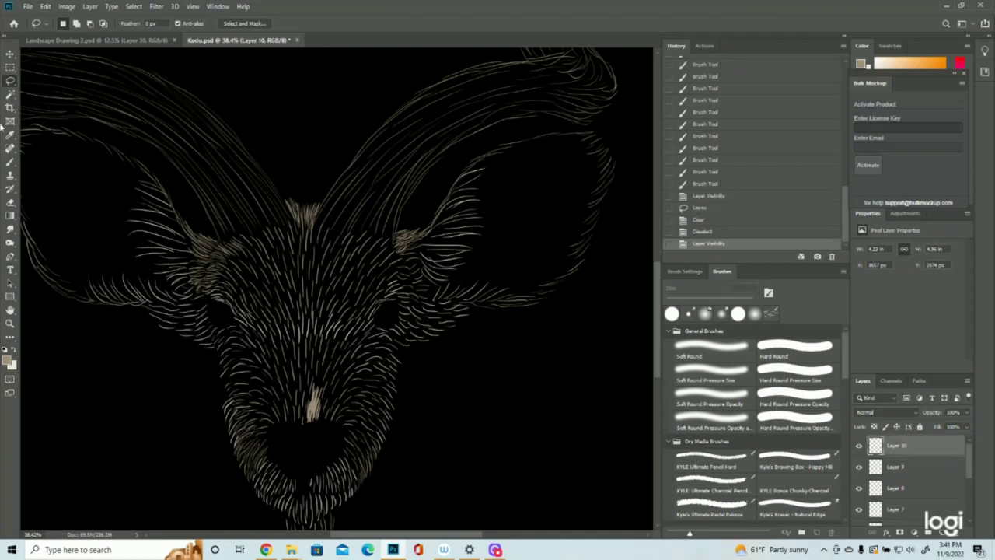
click(27, 6)
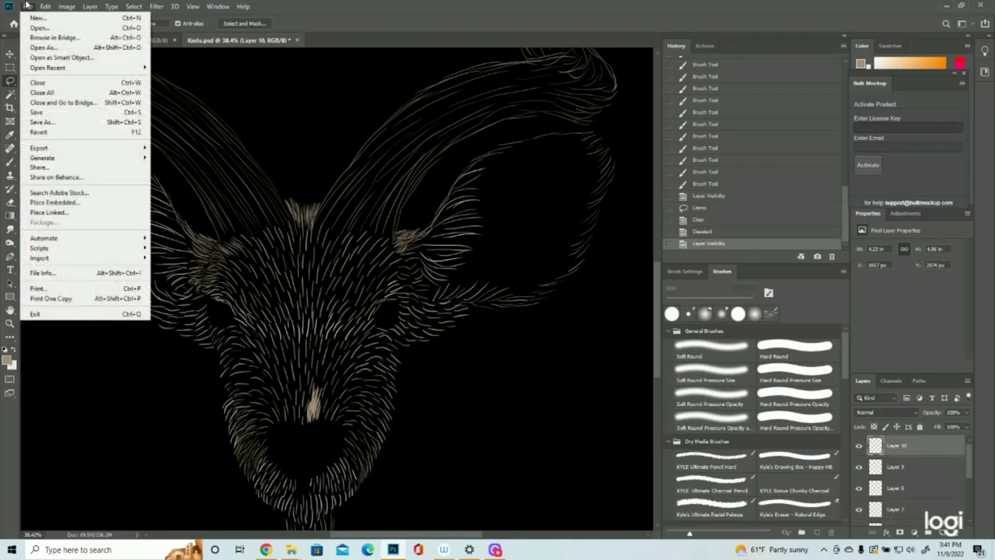
click(37, 114)
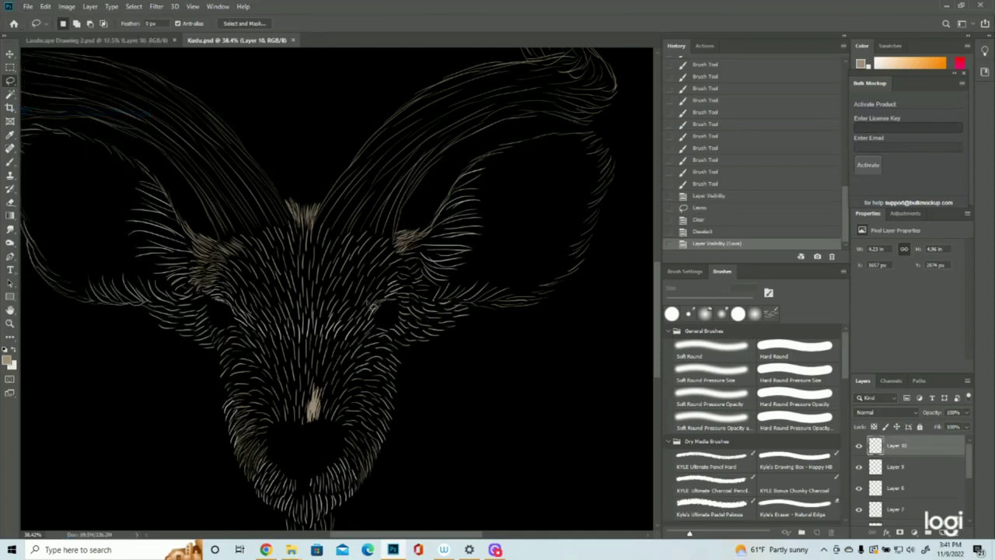
- Brush taupe strokes onto the left-hand side of the muzzle, above the nose's right-hand half and down the muzzle's right-hand edge
click(9, 161)
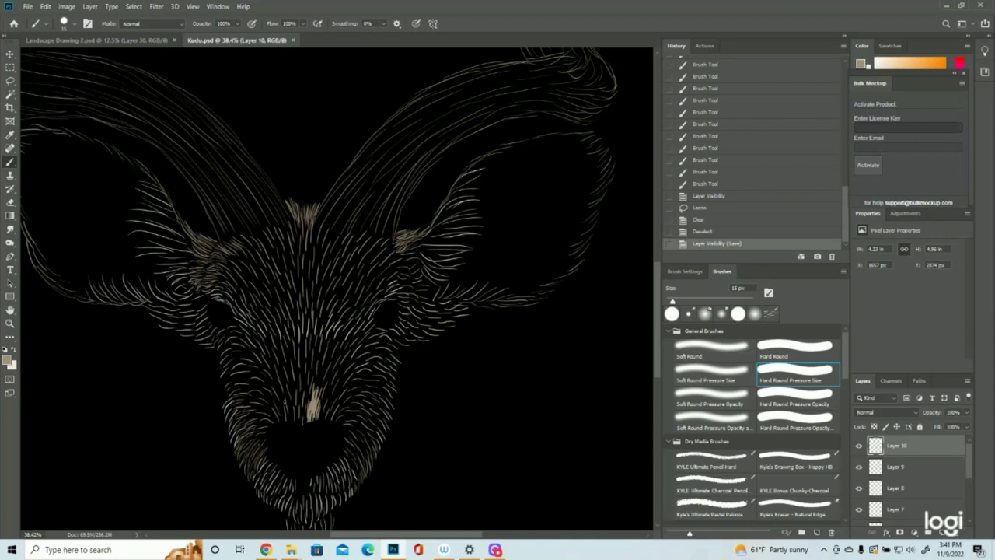
drag(262, 444, 251, 441)
drag(262, 441, 253, 433)
mouse_move(264, 431)
mouse_down()
mouse_move(254, 430)
mouse_move(265, 458)
mouse_move(249, 416)
mouse_move(261, 409)
mouse_up()
mouse_move(269, 413)
mouse_down()
mouse_move(244, 402)
mouse_move(257, 397)
mouse_up()
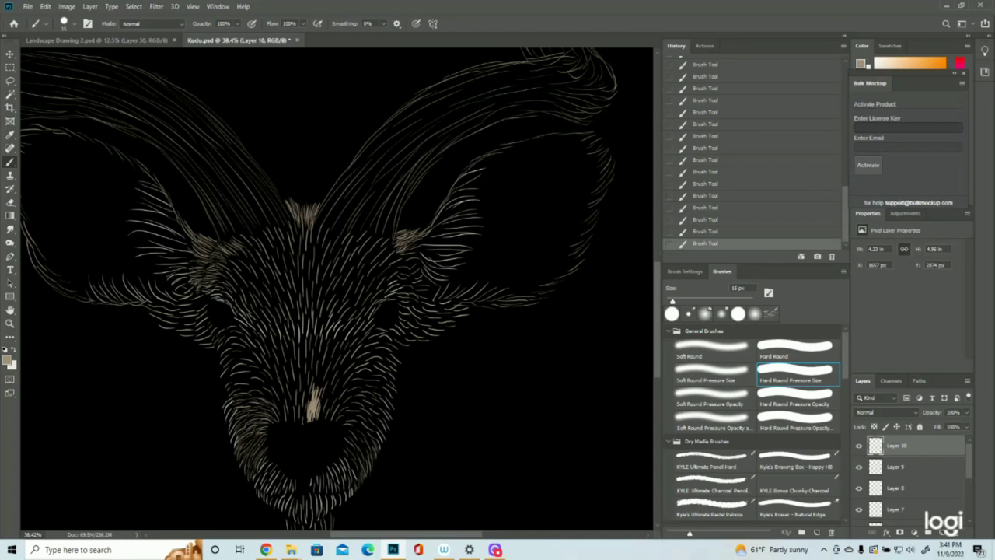
mouse_move(321, 412)
mouse_down()
mouse_move(324, 390)
mouse_move(331, 418)
mouse_move(348, 419)
mouse_move(333, 406)
mouse_up()
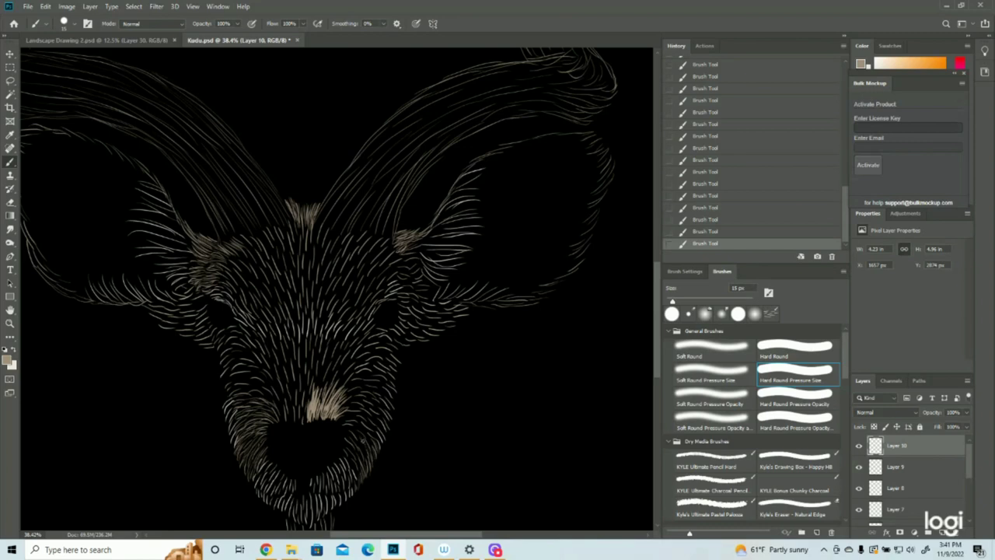
drag(374, 456, 363, 433)
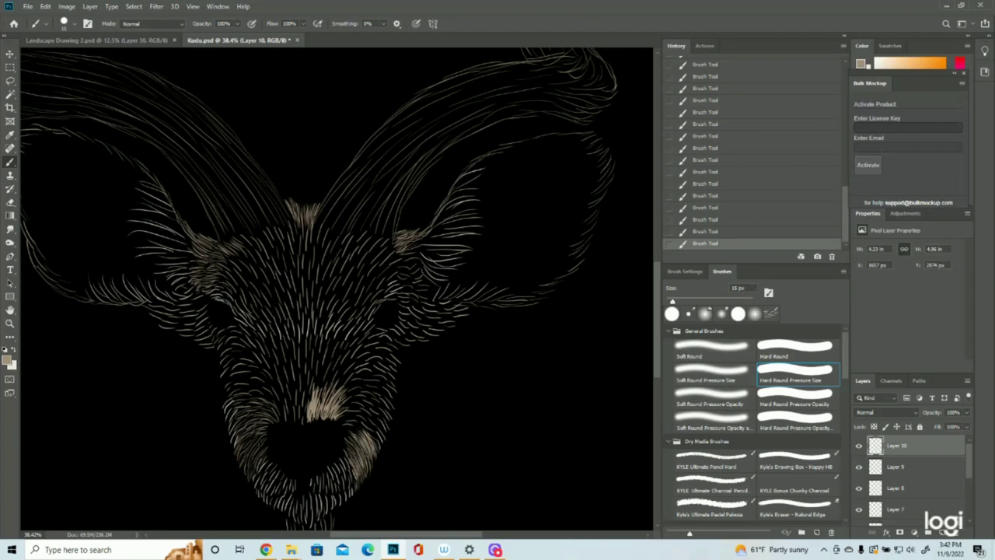
- Fill the fur around the nose, across the lower bridge and down the left-hand side of the muzzle with dense taupe strokes
mouse_move(355, 448)
mouse_down()
mouse_move(348, 469)
mouse_move(351, 457)
mouse_up()
mouse_move(345, 427)
mouse_down()
mouse_move(361, 430)
mouse_move(362, 445)
mouse_up()
mouse_move(346, 427)
mouse_down()
mouse_move(359, 439)
mouse_move(369, 431)
mouse_move(342, 414)
mouse_up()
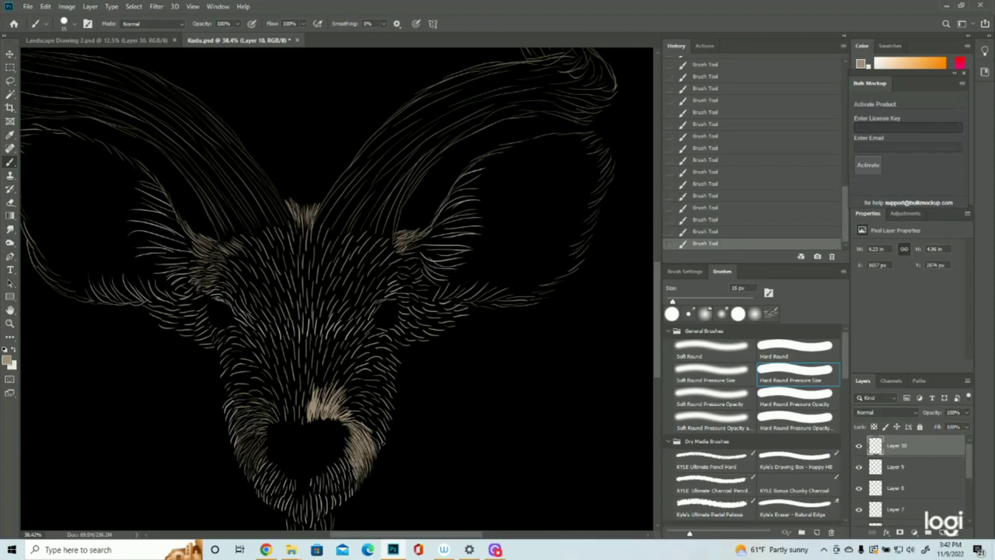
mouse_move(347, 421)
mouse_down()
mouse_move(379, 386)
mouse_move(347, 347)
mouse_up()
mouse_move(305, 418)
mouse_down()
mouse_move(303, 347)
mouse_move(268, 396)
mouse_move(280, 423)
mouse_up()
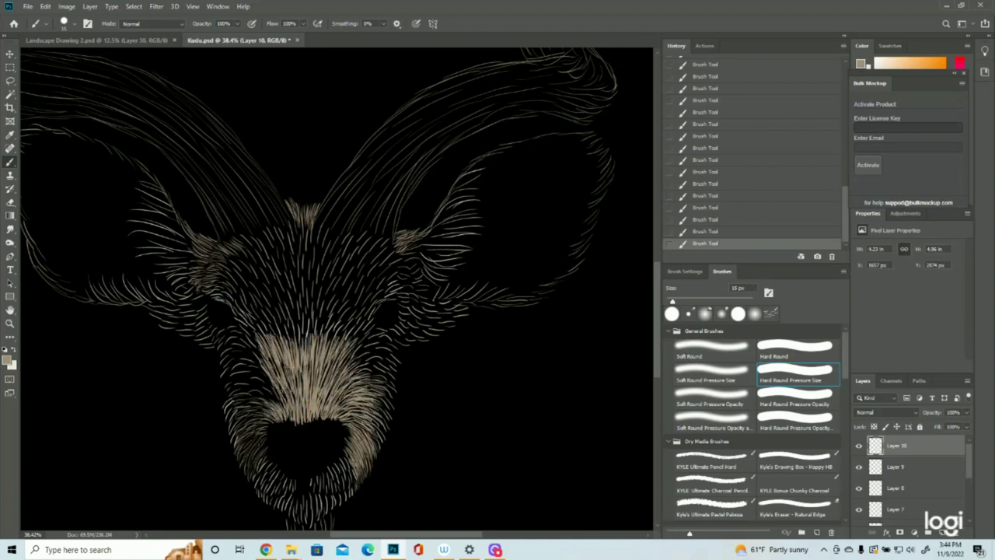
drag(273, 358, 260, 440)
drag(257, 404, 249, 467)
- Paint a taupe band up the centre of the forehead to the tuft and outward beneath the right-hand horn
drag(315, 313, 320, 247)
drag(308, 265, 301, 221)
drag(313, 292, 318, 233)
drag(340, 265, 381, 240)
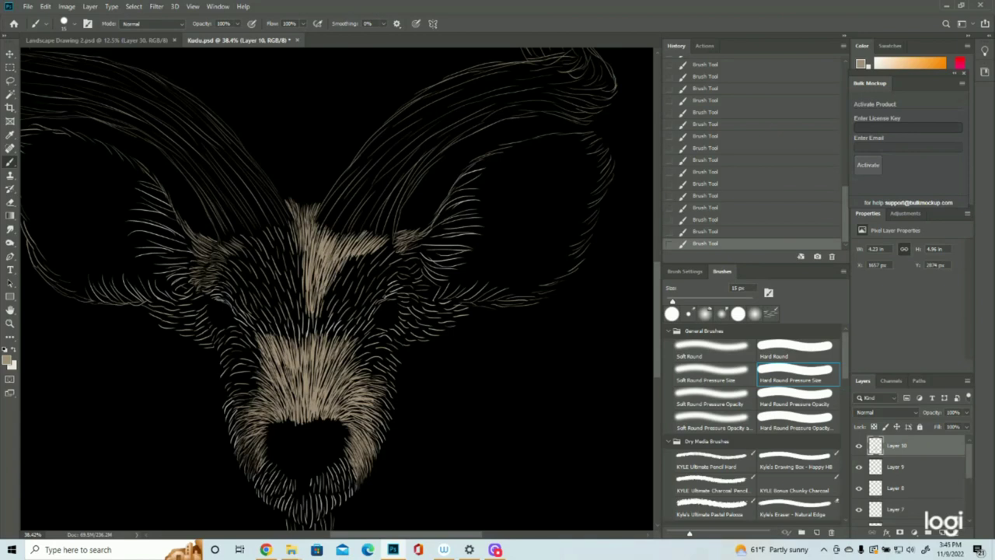
- Fill the rest of the forehead's right-hand half with taupe strokes down to the brow and out to the ear base
drag(357, 312, 386, 281)
drag(320, 311, 339, 296)
drag(390, 266, 406, 245)
drag(399, 277, 414, 297)
drag(365, 249, 381, 307)
drag(335, 252, 350, 303)
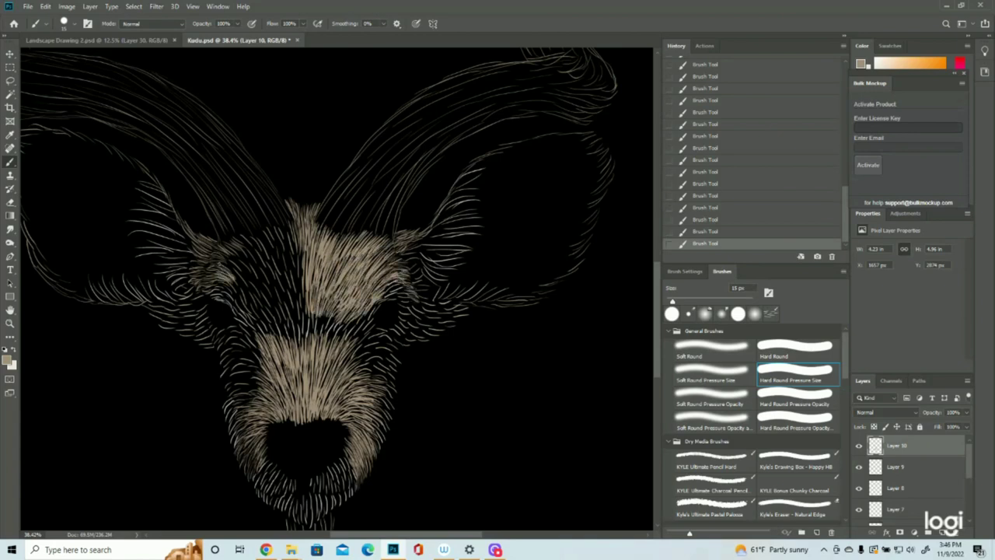
- Fill the forehead's left-hand half with dense taupe strokes and thicken the fur at the right-hand ear base
drag(226, 245, 257, 315)
drag(264, 264, 295, 318)
drag(276, 226, 302, 311)
drag(261, 251, 284, 306)
mouse_move(404, 255)
mouse_down()
mouse_move(432, 297)
mouse_move(420, 298)
mouse_move(418, 266)
mouse_move(406, 278)
mouse_up()
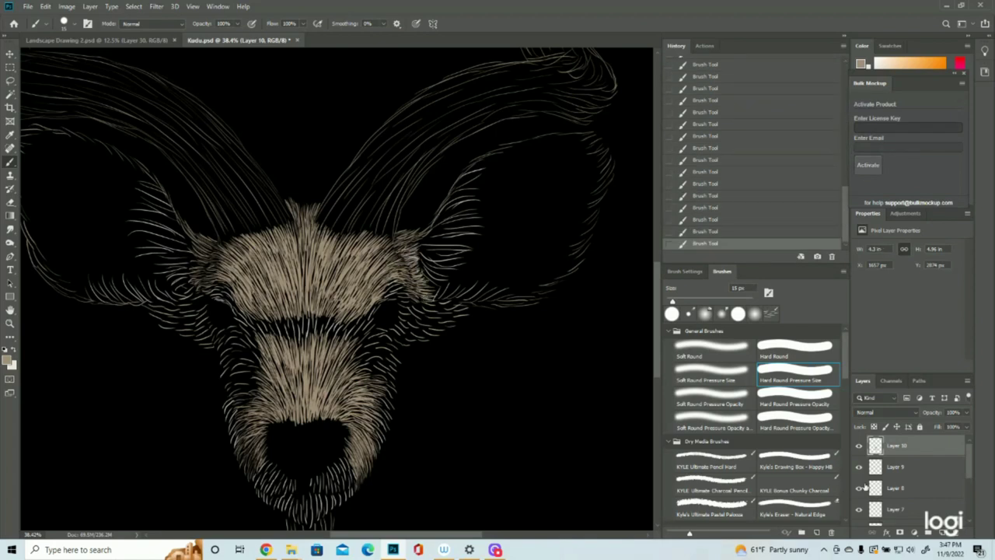
- Add a new layer above the taupe fur and set the foreground color to pale cream, ede5dc
click(943, 531)
click(8, 358)
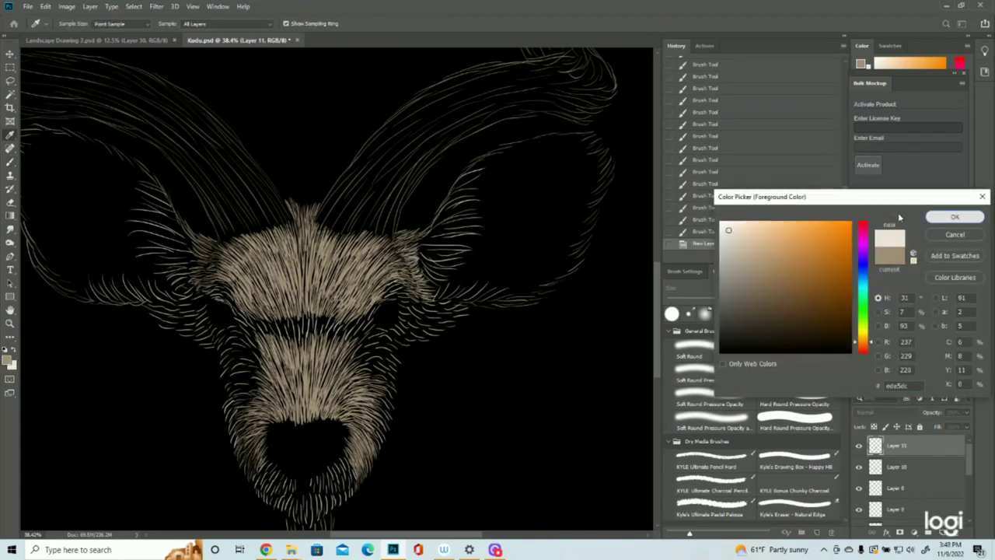
click(955, 217)
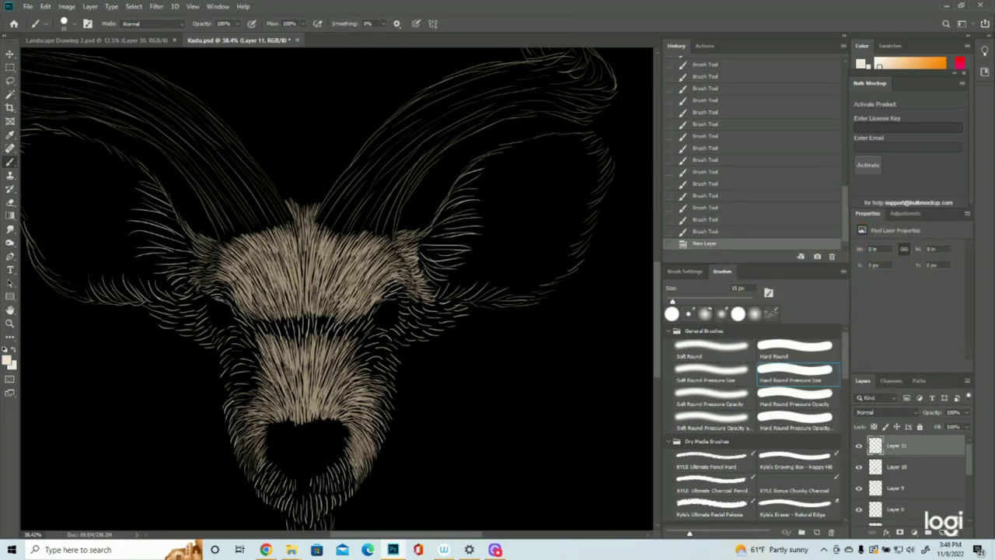
- Paint fine off-white fur strokes down the face's left-hand edge from below the eye, and along the right-hand edge of the muzzle
drag(216, 347, 211, 342)
drag(216, 348, 213, 344)
drag(217, 350, 213, 346)
drag(218, 352, 214, 346)
drag(217, 352, 215, 348)
drag(217, 354, 215, 349)
drag(219, 356, 216, 351)
drag(219, 357, 220, 360)
drag(216, 354, 222, 370)
drag(219, 358, 222, 374)
drag(217, 365, 222, 383)
drag(218, 374, 234, 448)
mouse_move(234, 403)
mouse_down()
mouse_move(227, 418)
mouse_move(217, 395)
mouse_up()
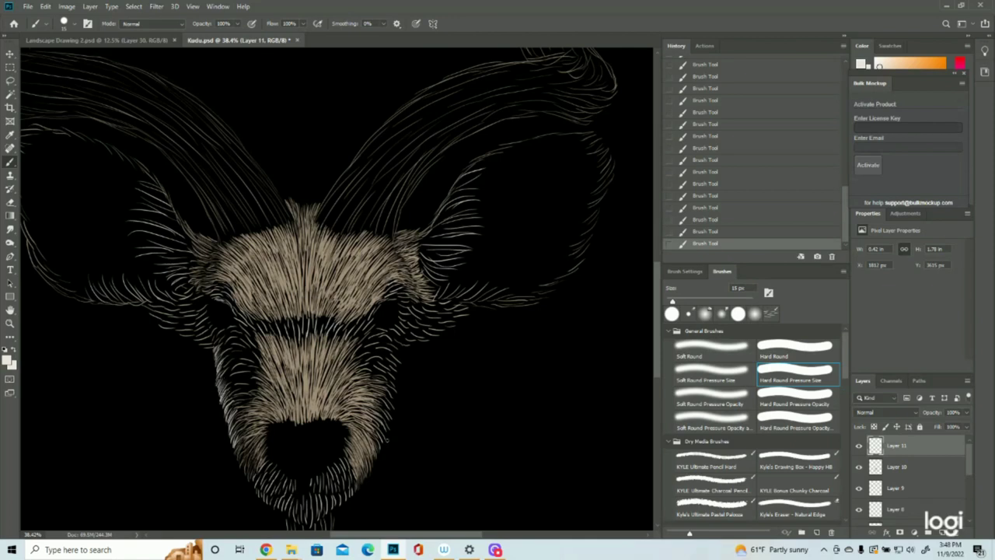
mouse_move(380, 436)
mouse_down()
mouse_move(373, 451)
mouse_move(388, 437)
mouse_move(392, 399)
mouse_up()
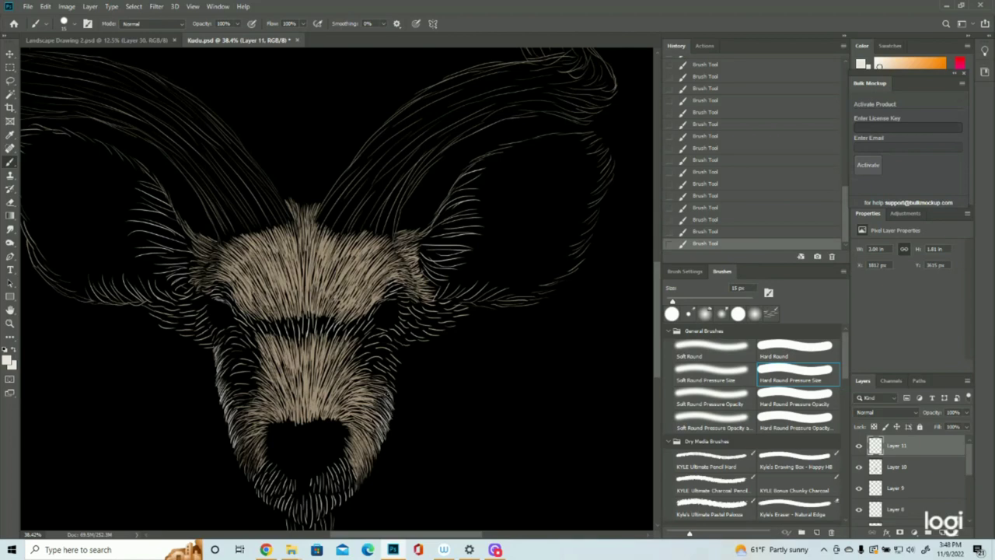
- Toggle Layer 7 off and back on to check which fur strokes it contains
scroll(900, 478, down, 2)
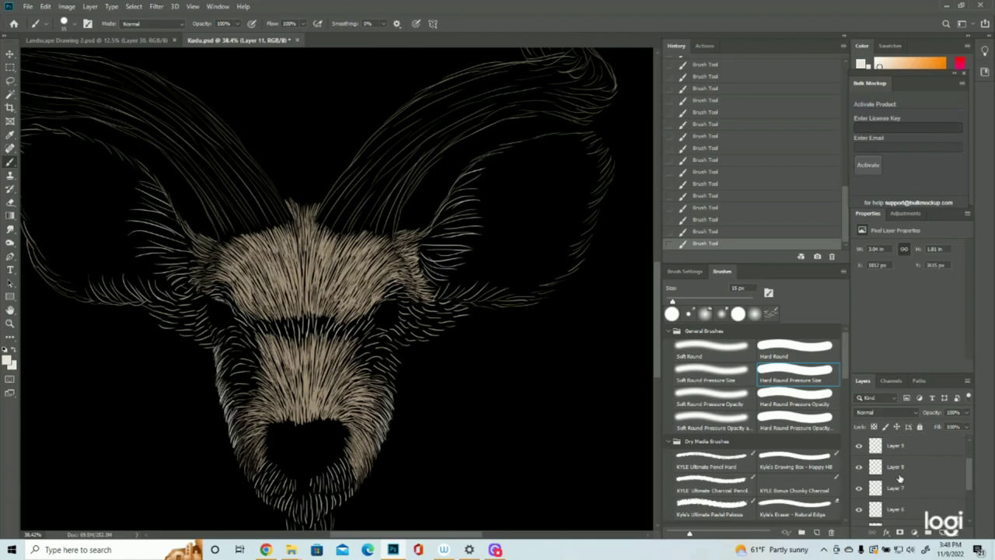
scroll(899, 479, down, 2)
click(860, 468)
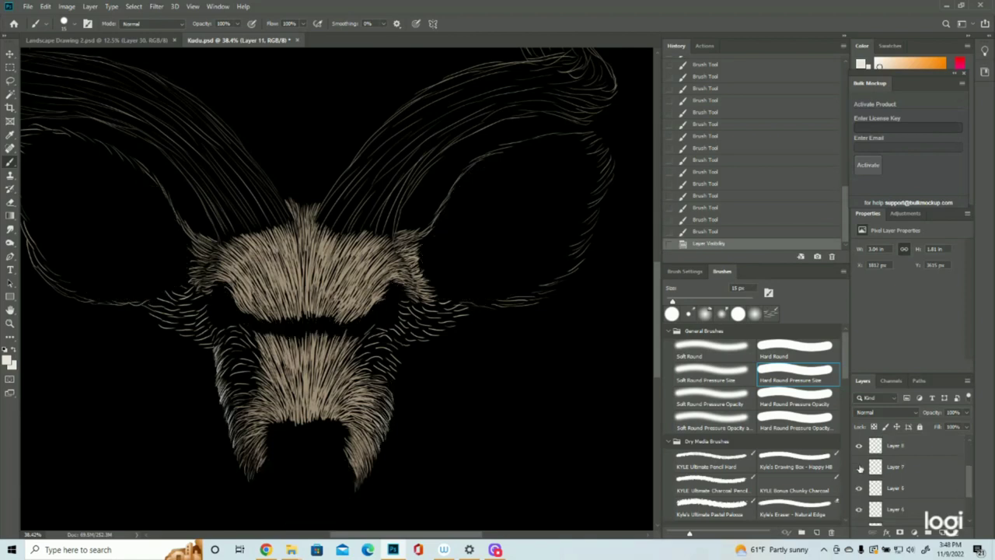
click(860, 467)
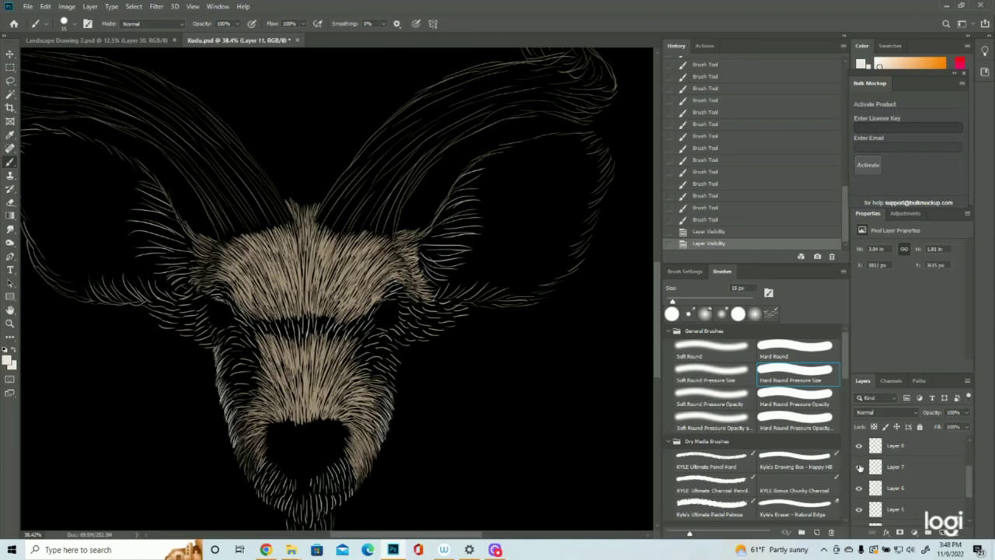
- Thicken the off-white fur along the right-hand edge of the muzzle from the cheek down toward the jaw
mouse_move(385, 386)
mouse_down()
mouse_move(396, 395)
mouse_move(391, 384)
mouse_up()
drag(371, 381, 389, 381)
drag(375, 382, 395, 392)
drag(381, 389, 395, 402)
drag(381, 399, 392, 413)
drag(381, 379, 394, 383)
drag(383, 383, 395, 394)
mouse_move(383, 392)
mouse_down()
mouse_move(394, 399)
mouse_move(396, 379)
mouse_up()
mouse_move(387, 366)
mouse_down()
mouse_move(395, 376)
mouse_move(376, 409)
mouse_up()
drag(387, 397, 380, 410)
drag(387, 400, 377, 416)
drag(385, 407, 370, 420)
drag(381, 414, 372, 432)
drag(381, 423, 371, 441)
drag(379, 432, 371, 447)
mouse_move(385, 406)
mouse_down()
mouse_move(378, 413)
mouse_move(390, 411)
mouse_move(384, 405)
mouse_up()
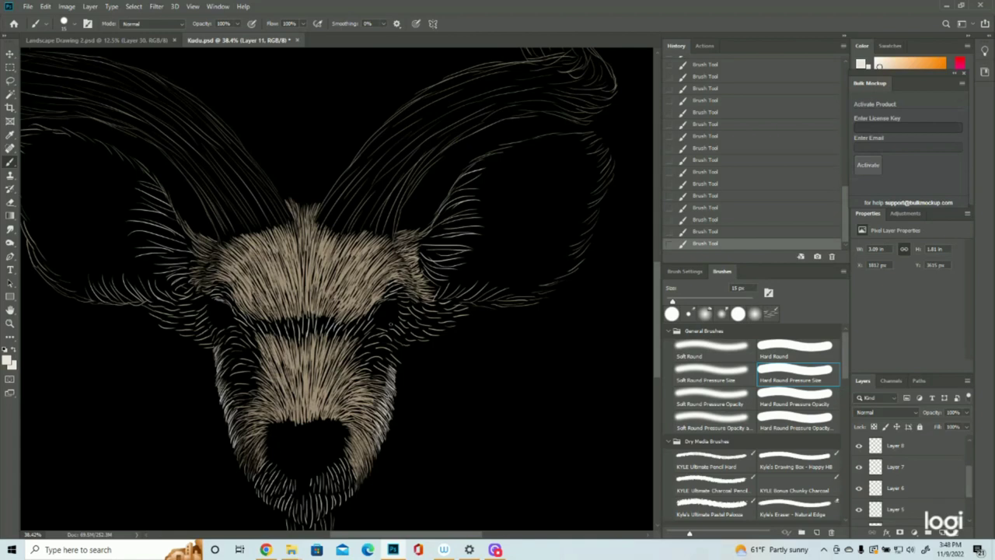
- Paint a dense off-white fur patch over the brow above each eye
scroll(420, 338, down, 5)
scroll(432, 339, up, 4)
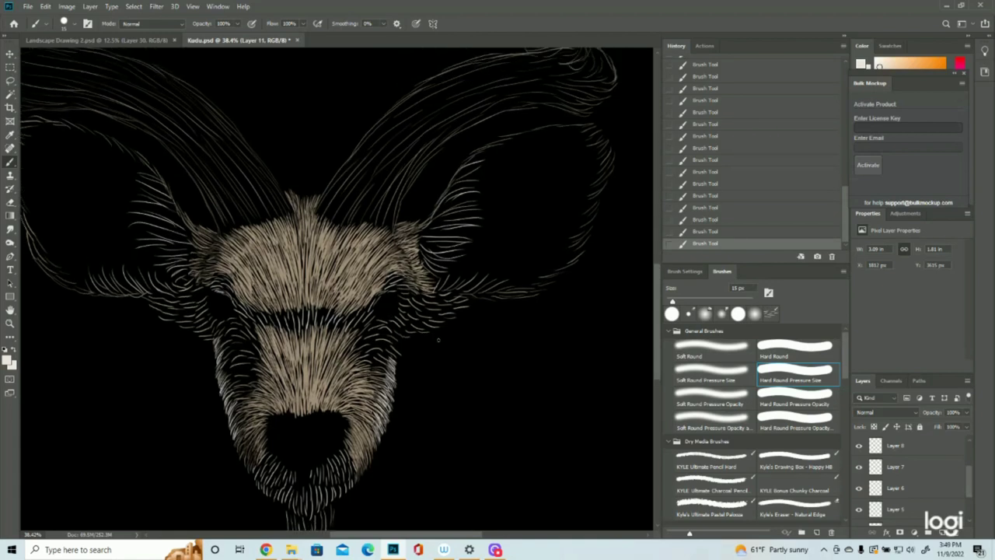
mouse_move(388, 293)
mouse_down()
mouse_move(408, 283)
mouse_move(395, 284)
mouse_up()
drag(384, 292, 406, 279)
mouse_move(384, 285)
mouse_down()
mouse_move(404, 278)
mouse_move(384, 276)
mouse_move(392, 277)
mouse_up()
drag(409, 285, 384, 288)
mouse_move(221, 288)
mouse_down()
mouse_move(210, 281)
mouse_move(219, 274)
mouse_move(224, 282)
mouse_up()
drag(233, 289, 217, 288)
drag(232, 297, 226, 286)
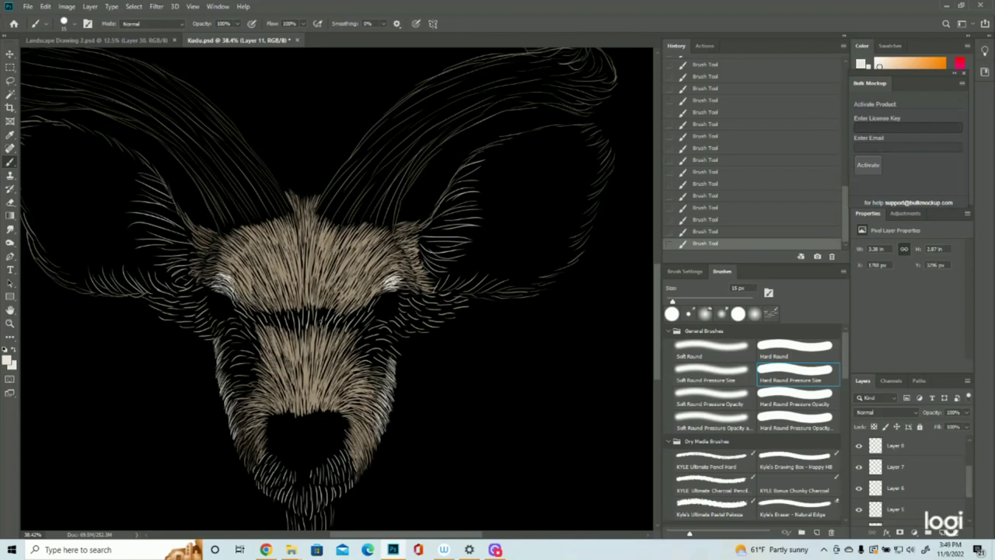
- Paint an off-white fur band from the inner corner of the right-hand eye across the gap between forehead and bridge
mouse_move(381, 296)
mouse_down()
mouse_move(388, 288)
mouse_move(378, 294)
mouse_up()
drag(365, 312, 373, 307)
mouse_move(365, 316)
mouse_down()
mouse_move(373, 305)
mouse_move(369, 312)
mouse_up()
mouse_move(359, 324)
mouse_down()
mouse_move(366, 314)
mouse_move(326, 336)
mouse_up()
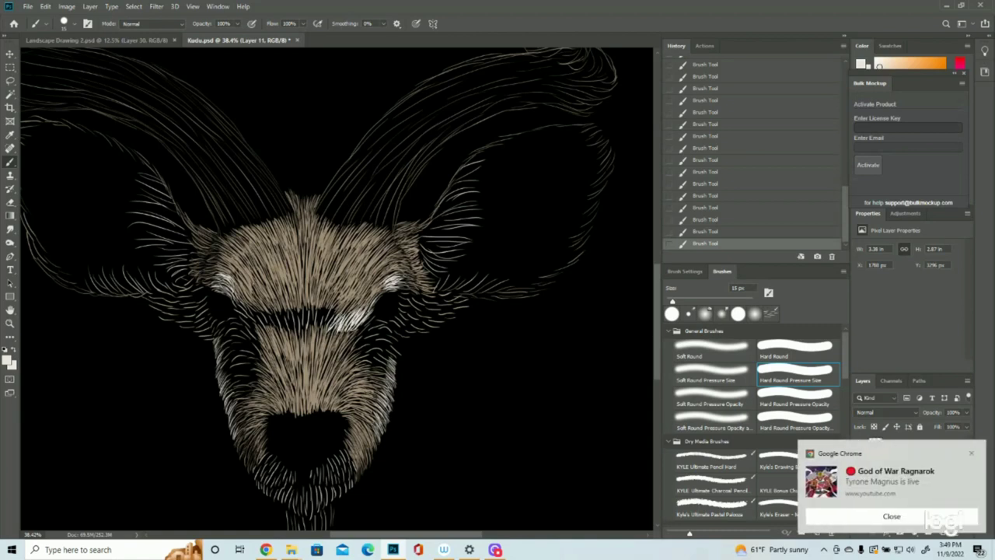
click(972, 453)
mouse_move(341, 305)
mouse_down()
mouse_move(325, 330)
mouse_move(315, 331)
mouse_move(315, 317)
mouse_up()
drag(313, 305, 315, 328)
drag(312, 307, 313, 325)
drag(309, 309, 317, 326)
mouse_move(314, 308)
mouse_down()
mouse_move(317, 319)
mouse_move(294, 341)
mouse_move(264, 330)
mouse_up()
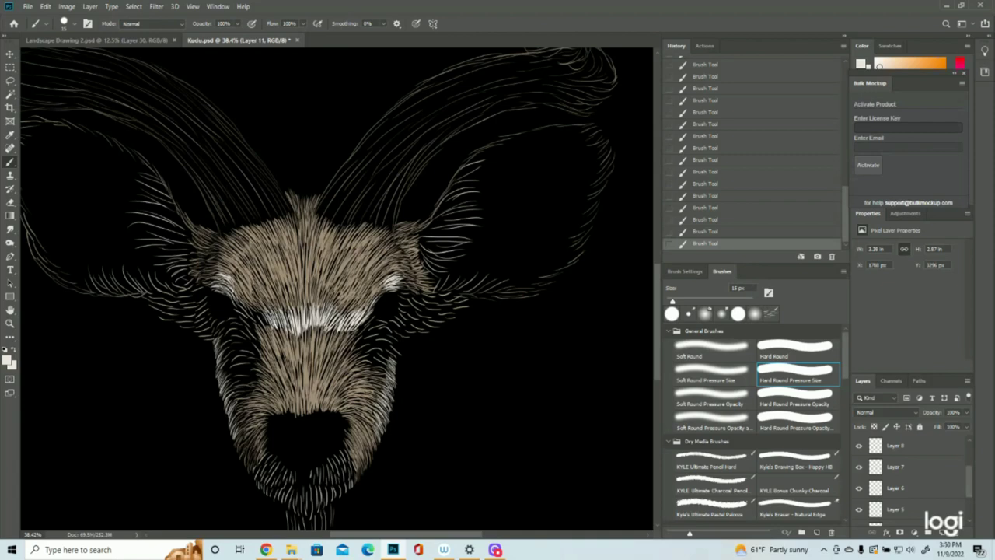
- Extend the off-white band along the inner brow up to the left-hand eye
mouse_move(233, 297)
mouse_down()
mouse_move(245, 312)
mouse_move(240, 302)
mouse_up()
drag(242, 303, 257, 319)
drag(246, 304, 262, 324)
drag(252, 306, 266, 325)
drag(258, 307, 264, 326)
mouse_move(268, 308)
mouse_down()
mouse_move(270, 327)
mouse_move(263, 316)
mouse_up()
drag(270, 314, 280, 335)
drag(244, 306, 255, 325)
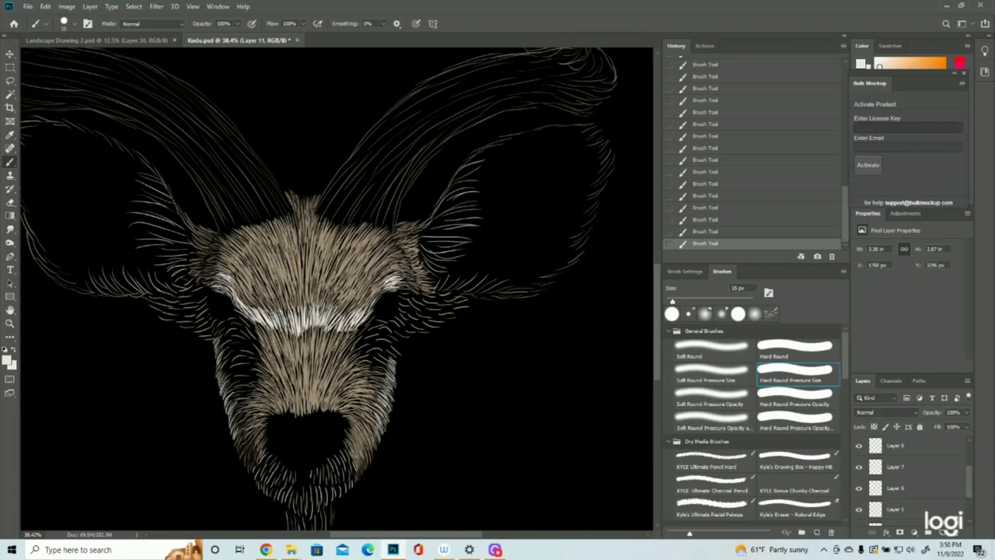
- Save the kudu drawing
scroll(399, 367, down, 2)
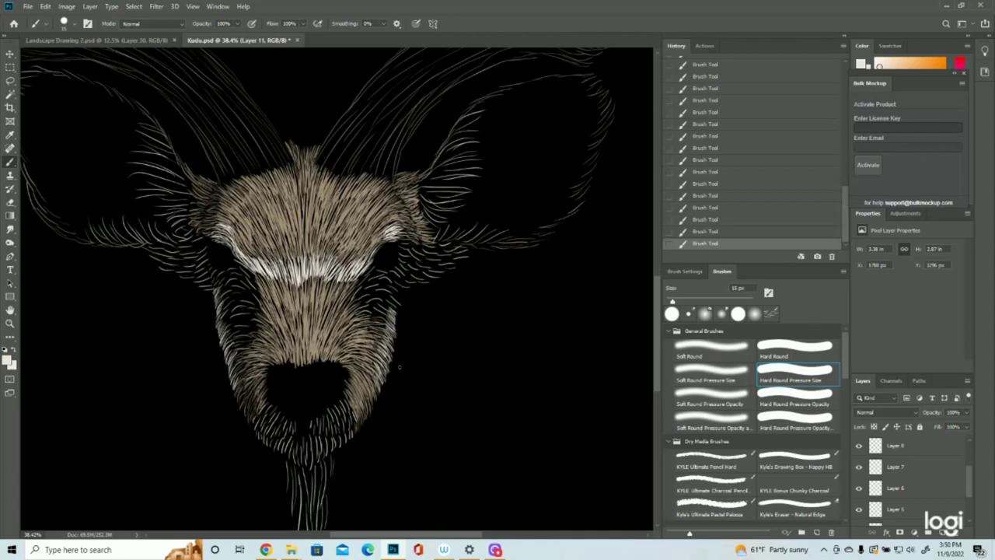
click(27, 6)
click(144, 117)
- Paint short off-white strokes along the right-hand half of the upper lip, from below the nose outward
scroll(393, 309, down, 3)
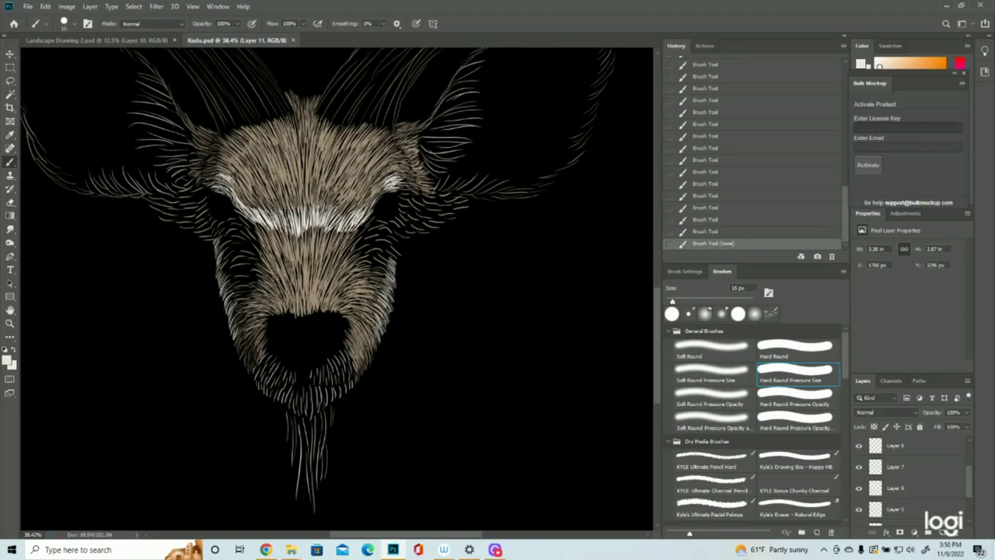
mouse_move(317, 356)
mouse_down()
mouse_move(322, 369)
mouse_move(313, 370)
mouse_up()
drag(312, 357, 312, 367)
drag(314, 358, 317, 367)
drag(318, 357, 321, 366)
drag(321, 356, 325, 365)
drag(325, 355, 315, 370)
drag(319, 357, 326, 369)
drag(330, 356, 332, 371)
drag(337, 356, 339, 367)
drag(344, 353, 336, 367)
drag(341, 353, 345, 365)
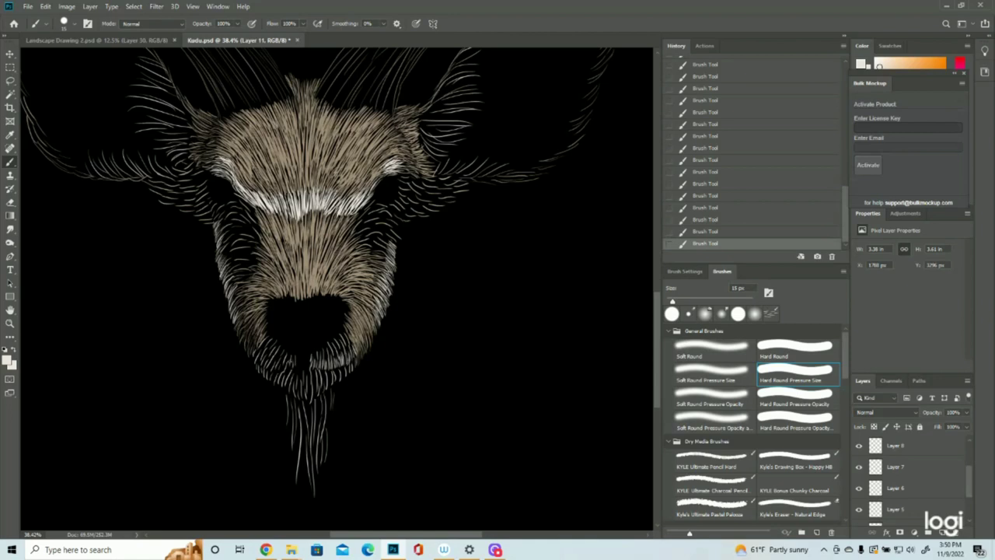
- Paint short off-white strokes along the left-hand half of the upper lip, out to the mouth corner
drag(296, 355, 286, 371)
drag(286, 356, 280, 370)
drag(280, 354, 280, 369)
drag(277, 359, 274, 367)
drag(273, 358, 268, 366)
drag(264, 353, 262, 363)
drag(261, 349, 257, 358)
drag(256, 349, 255, 356)
- Paint off-white strokes along the right-hand half of the lower lip, from the mouth corner to the chin
drag(356, 360, 342, 379)
drag(342, 363, 338, 378)
drag(338, 366, 330, 387)
drag(329, 368, 326, 387)
drag(324, 369, 321, 392)
drag(321, 373, 313, 392)
drag(315, 372, 316, 403)
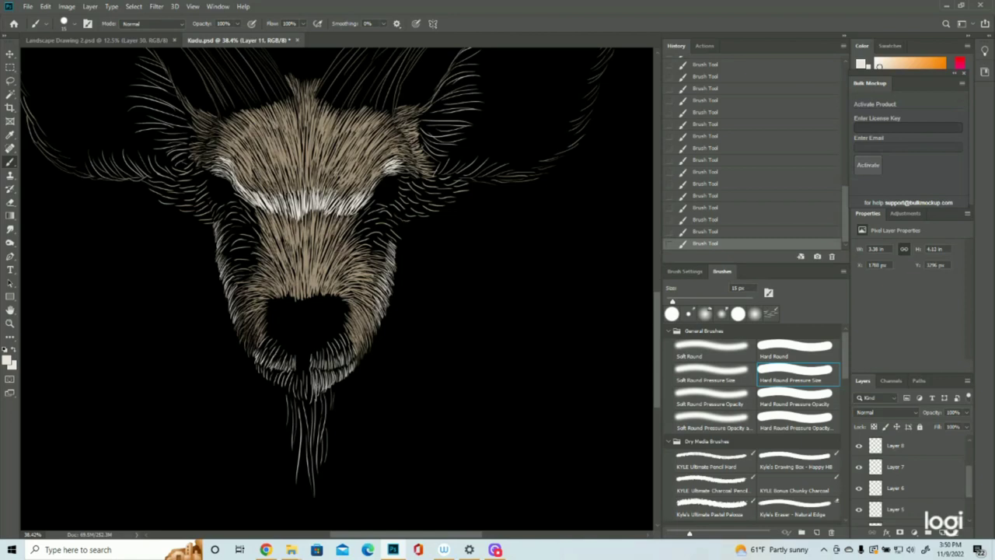
- Paint off-white strokes from the middle of the chin along the left-hand half of the lower lip
drag(309, 369, 309, 403)
drag(306, 369, 301, 385)
mouse_move(301, 370)
mouse_down()
mouse_move(303, 400)
mouse_move(296, 389)
mouse_move(294, 396)
mouse_up()
mouse_move(296, 374)
mouse_down()
mouse_move(291, 395)
mouse_move(292, 382)
mouse_up()
drag(291, 374, 281, 389)
drag(283, 368, 275, 384)
drag(278, 367, 274, 385)
drag(279, 373, 264, 378)
drag(269, 364, 261, 375)
drag(264, 363, 256, 374)
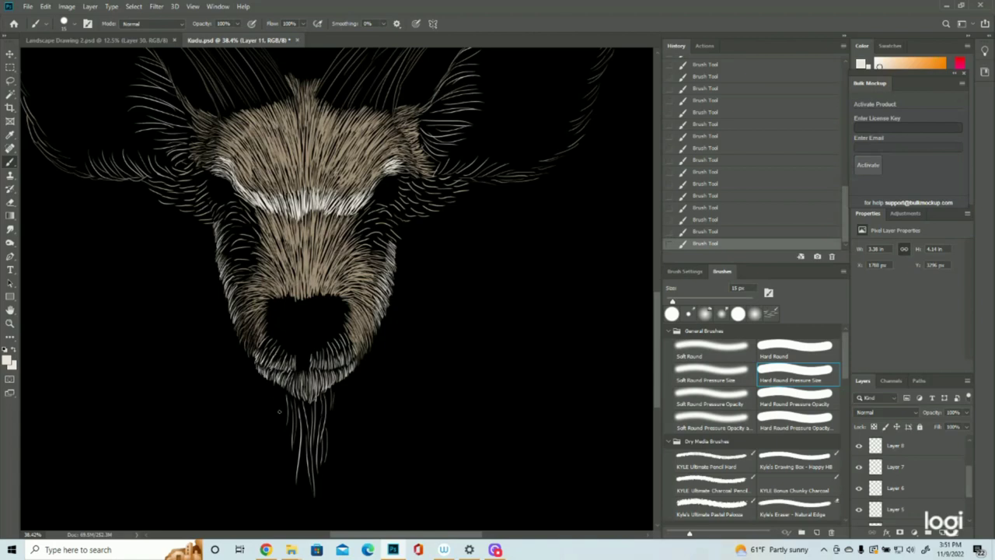
- Fill the right-hand half of the upper lip beneath the nostril with dense off-white strokes
drag(339, 342, 344, 356)
drag(342, 342, 349, 360)
mouse_move(344, 340)
mouse_down()
mouse_move(351, 360)
mouse_move(346, 347)
mouse_move(339, 362)
mouse_move(339, 339)
mouse_up()
drag(348, 340, 343, 352)
drag(348, 337, 337, 359)
drag(343, 337, 333, 360)
drag(340, 339, 326, 362)
drag(333, 342, 326, 365)
drag(334, 346, 323, 365)
drag(331, 344, 324, 365)
drag(326, 345, 320, 365)
drag(324, 347, 319, 366)
drag(323, 347, 316, 366)
drag(319, 351, 313, 367)
mouse_move(316, 351)
mouse_down()
mouse_move(311, 367)
mouse_move(291, 372)
mouse_up()
- Fill the left-hand half of the upper lip beneath the nostril with dense off-white strokes
drag(294, 352, 288, 367)
drag(291, 351, 284, 368)
drag(290, 353, 283, 367)
drag(286, 350, 278, 367)
drag(284, 349, 280, 365)
drag(287, 346, 277, 365)
drag(280, 351, 272, 364)
drag(283, 345, 275, 361)
mouse_move(279, 348)
mouse_down()
mouse_move(271, 361)
mouse_move(276, 351)
mouse_up()
drag(282, 342, 268, 364)
mouse_move(280, 343)
mouse_down()
mouse_move(269, 361)
mouse_move(257, 347)
mouse_up()
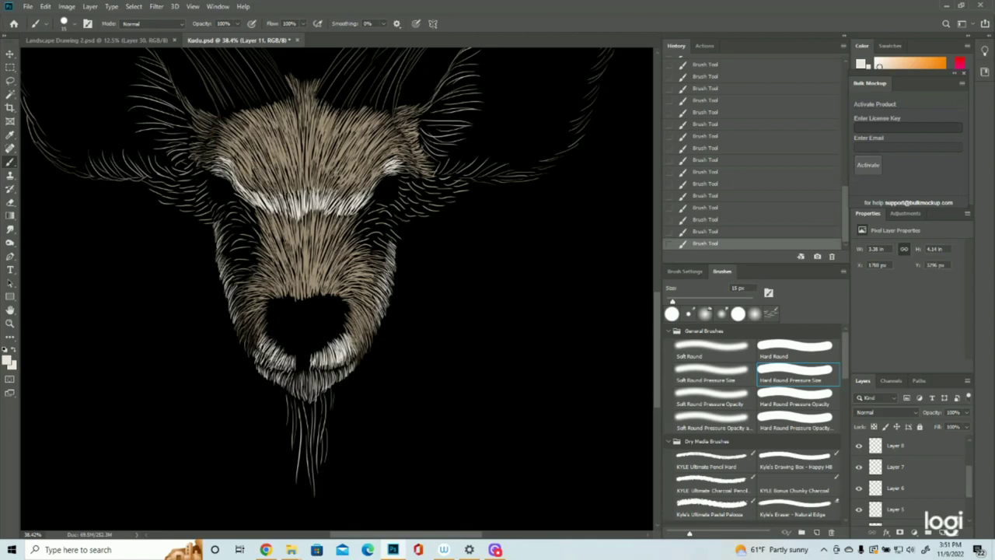
drag(269, 350, 260, 361)
- Thicken the off-white fur at the centre of the chin, just above the beard
drag(315, 381, 317, 393)
mouse_move(324, 372)
mouse_down()
mouse_move(322, 389)
mouse_move(342, 376)
mouse_move(305, 402)
mouse_move(294, 392)
mouse_up()
mouse_move(293, 374)
mouse_down()
mouse_move(292, 392)
mouse_move(285, 388)
mouse_move(310, 395)
mouse_up()
mouse_move(313, 374)
mouse_down()
mouse_move(305, 400)
mouse_move(317, 401)
mouse_up()
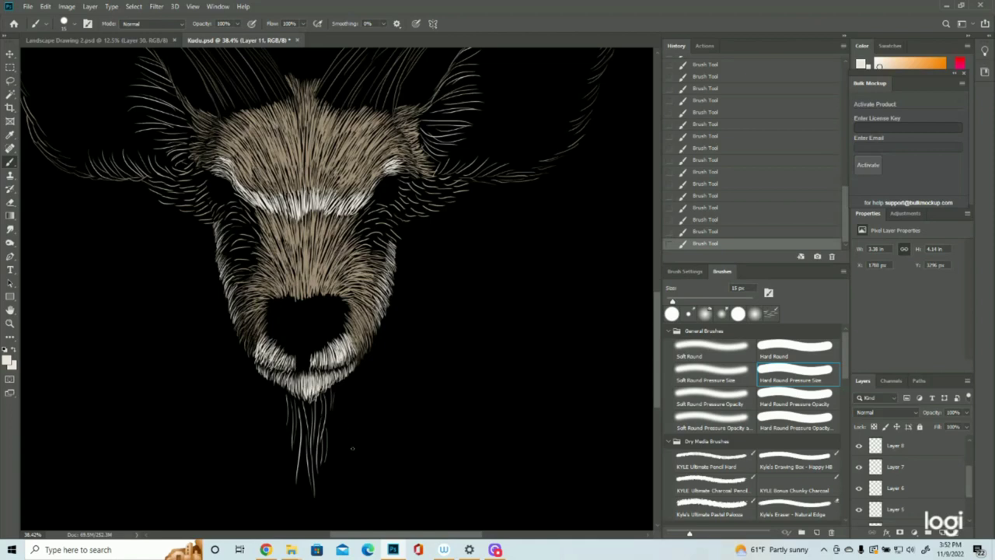
- Add another new layer and paint long off-white strands down the right-hand side of the beard
scroll(347, 451, up, 2)
scroll(346, 451, down, 3)
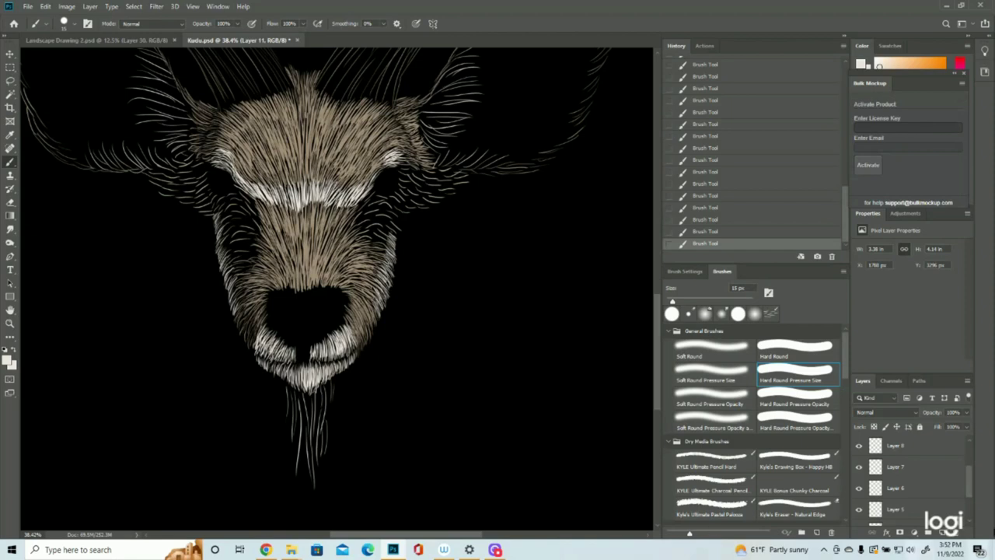
click(943, 532)
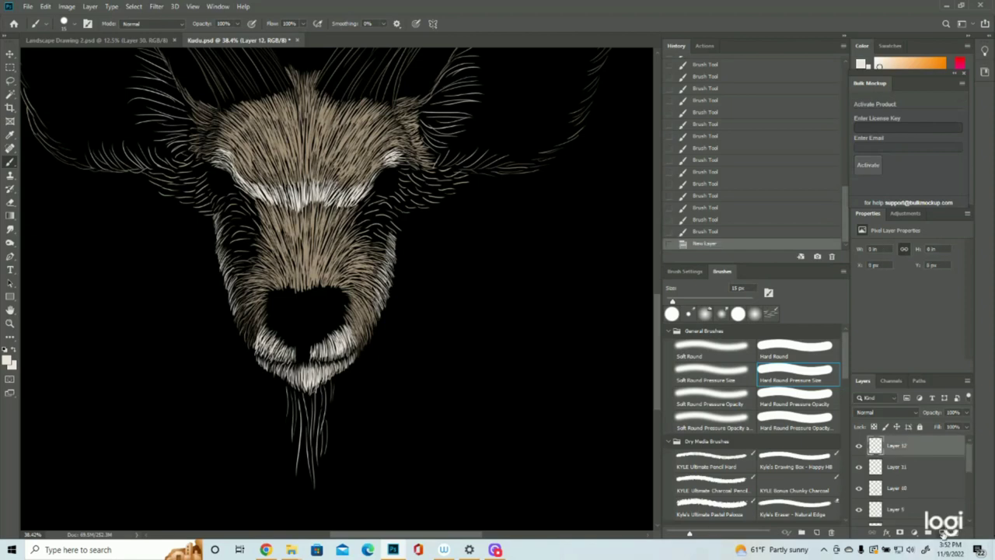
drag(327, 381, 331, 399)
drag(331, 380, 330, 403)
drag(333, 381, 325, 436)
mouse_move(330, 401)
mouse_down()
mouse_move(324, 451)
mouse_move(322, 419)
mouse_up()
mouse_move(321, 386)
mouse_down()
mouse_move(325, 428)
mouse_move(324, 417)
mouse_up()
drag(319, 404, 321, 424)
- Fill the centre of the beard with long off-white strands from the chin down toward its tip
drag(318, 388, 316, 424)
drag(315, 397, 316, 471)
drag(319, 423, 325, 459)
mouse_move(314, 386)
mouse_down()
mouse_move(312, 436)
mouse_move(309, 425)
mouse_up()
drag(307, 385, 308, 427)
drag(305, 380, 306, 419)
drag(308, 393, 312, 476)
drag(308, 423, 307, 470)
drag(302, 448, 302, 468)
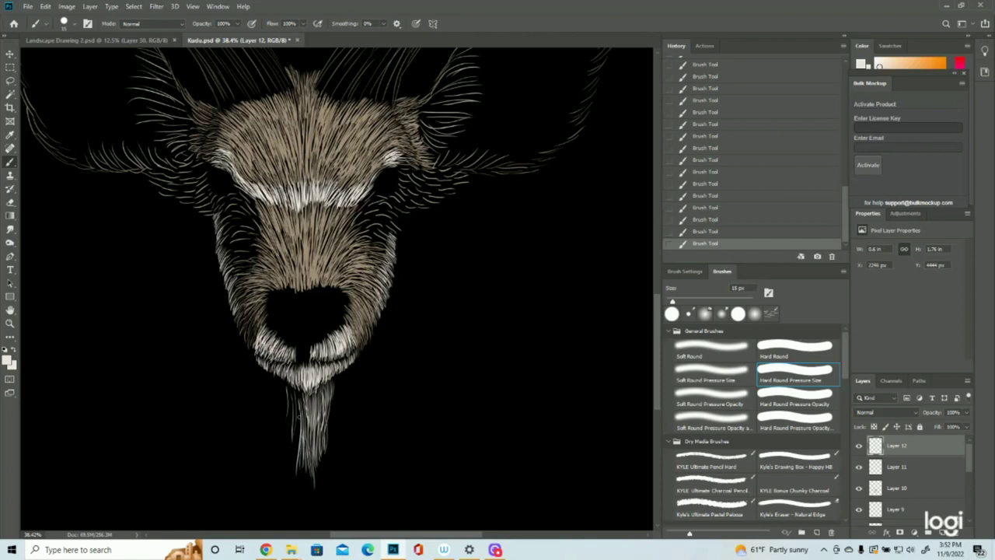
- Thicken the left-hand side and middle of the beard with more long off-white strands
drag(299, 384, 296, 444)
mouse_move(295, 402)
mouse_down()
mouse_move(292, 445)
mouse_move(296, 414)
mouse_up()
mouse_move(294, 385)
mouse_down()
mouse_move(287, 433)
mouse_move(284, 395)
mouse_move(295, 433)
mouse_move(323, 448)
mouse_up()
mouse_move(324, 398)
mouse_down()
mouse_move(320, 449)
mouse_move(325, 435)
mouse_move(314, 439)
mouse_up()
drag(316, 395, 314, 448)
drag(319, 398, 310, 457)
mouse_move(311, 401)
mouse_down()
mouse_move(308, 455)
mouse_move(300, 410)
mouse_up()
drag(315, 392, 316, 439)
mouse_move(320, 395)
mouse_down()
mouse_move(318, 451)
mouse_move(321, 441)
mouse_up()
mouse_move(312, 398)
mouse_down()
mouse_move(308, 442)
mouse_move(311, 408)
mouse_up()
drag(307, 391, 317, 435)
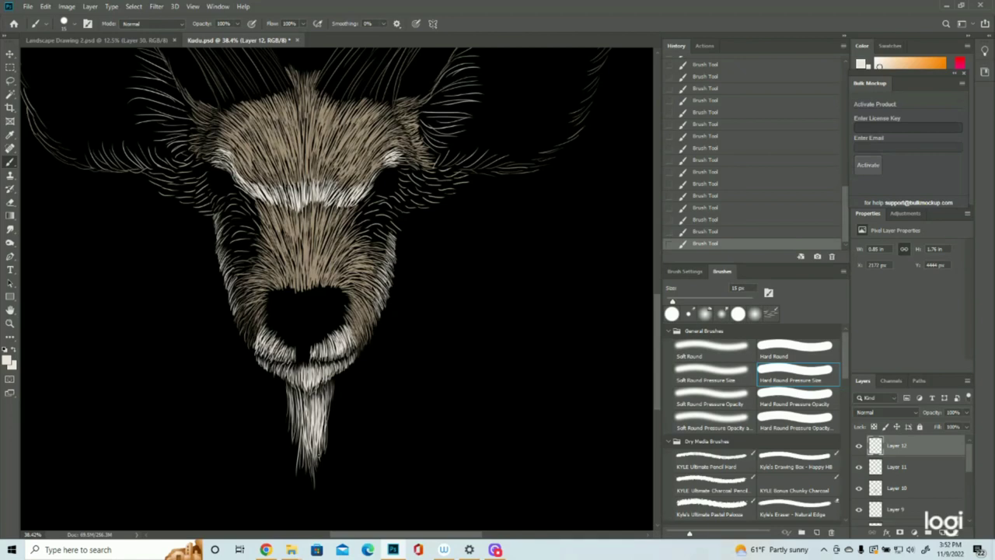
- Paint dense off-white strokes along the upper part of the inner fur tuft in the right-hand ear
click(10, 323)
drag(311, 313, 281, 315)
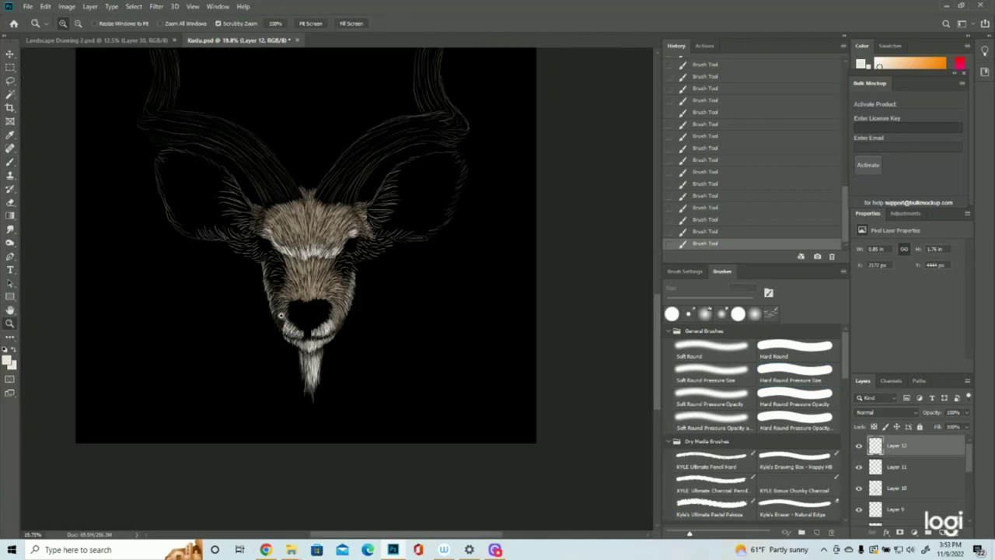
click(363, 109)
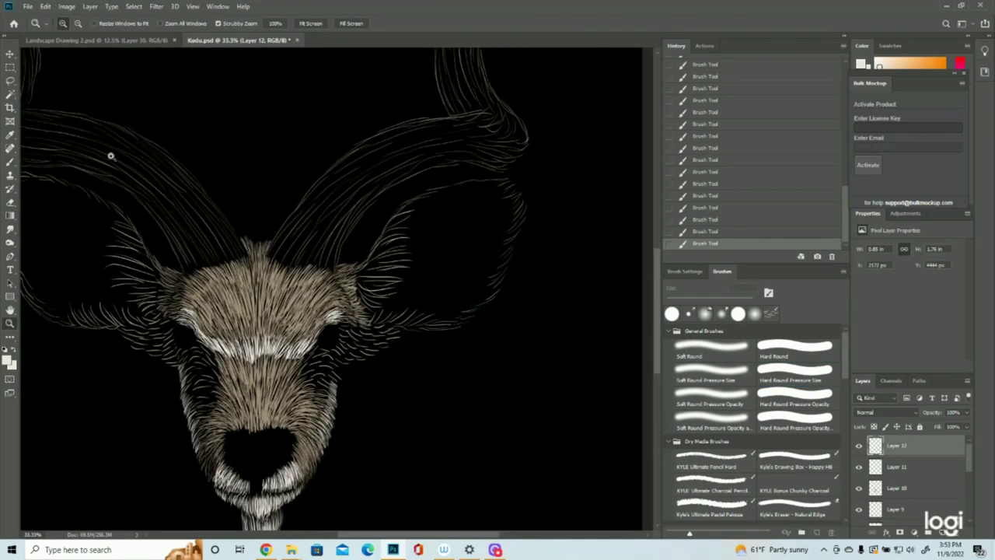
click(10, 162)
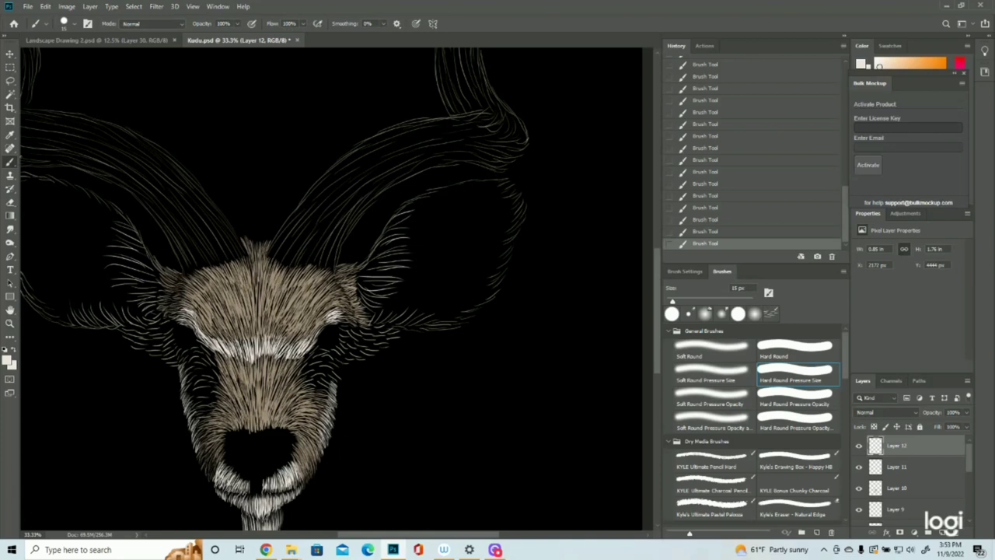
mouse_move(416, 209)
mouse_down()
mouse_move(399, 213)
mouse_move(377, 247)
mouse_up()
drag(395, 236, 372, 257)
drag(399, 241, 376, 250)
drag(382, 244, 372, 252)
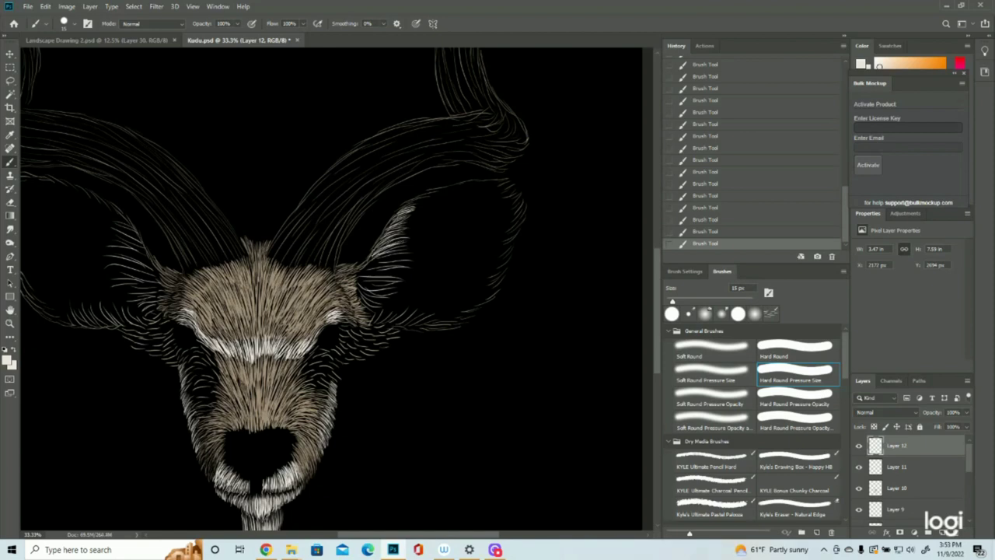
- Fill the lower part of the right-hand ear's inner tuft and the fringe along the ear's lower edge with off-white strokes
mouse_move(405, 258)
mouse_down()
mouse_move(364, 268)
mouse_move(386, 266)
mouse_up()
drag(398, 263, 379, 266)
drag(392, 276, 360, 275)
drag(402, 273, 365, 276)
mouse_move(401, 268)
mouse_down()
mouse_move(374, 271)
mouse_move(385, 267)
mouse_up()
drag(407, 264, 376, 276)
drag(405, 273, 368, 279)
drag(404, 278, 366, 287)
drag(385, 281, 362, 291)
mouse_move(389, 282)
mouse_down()
mouse_move(362, 287)
mouse_move(366, 297)
mouse_up()
mouse_move(389, 286)
mouse_down()
mouse_move(364, 294)
mouse_move(359, 308)
mouse_up()
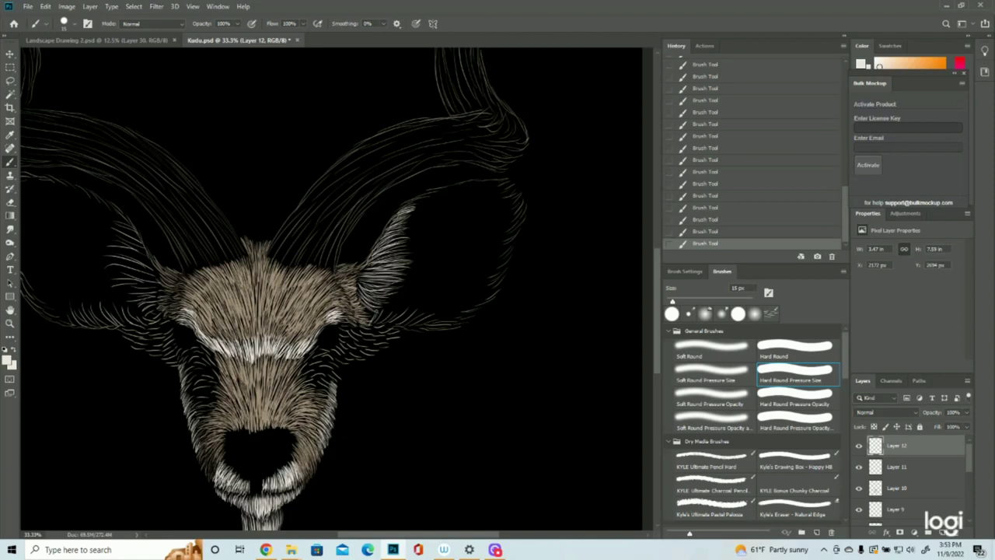
mouse_move(387, 314)
mouse_down()
mouse_move(377, 322)
mouse_move(390, 327)
mouse_up()
mouse_move(413, 308)
mouse_down()
mouse_move(399, 322)
mouse_move(426, 326)
mouse_up()
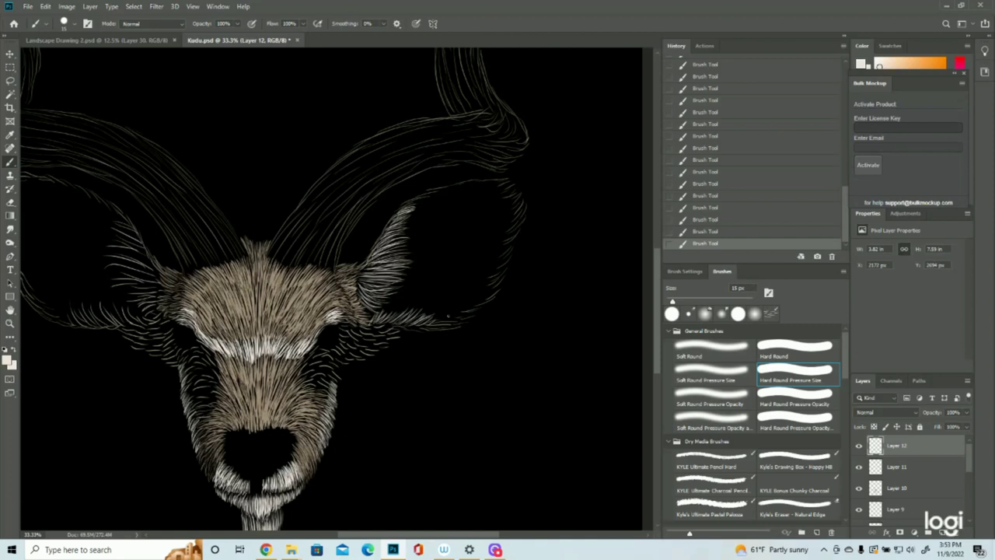
- Fill the left-hand ear's inner tuft from base to tip and its lower fringe with off-white strokes
mouse_move(144, 311)
mouse_down()
mouse_move(161, 292)
mouse_move(152, 299)
mouse_up()
drag(127, 292, 154, 287)
drag(126, 290, 154, 283)
mouse_move(138, 287)
mouse_down()
mouse_move(163, 284)
mouse_move(134, 273)
mouse_move(149, 274)
mouse_up()
mouse_move(112, 280)
mouse_down()
mouse_move(158, 274)
mouse_move(149, 269)
mouse_up()
drag(101, 272, 136, 266)
drag(107, 269, 161, 269)
drag(143, 280, 165, 270)
mouse_move(140, 277)
mouse_down()
mouse_move(106, 248)
mouse_move(139, 248)
mouse_up()
mouse_move(109, 258)
mouse_down()
mouse_move(148, 244)
mouse_move(158, 257)
mouse_move(128, 255)
mouse_up()
mouse_move(101, 267)
mouse_down()
mouse_move(154, 260)
mouse_move(131, 238)
mouse_move(148, 245)
mouse_up()
drag(119, 253, 146, 234)
mouse_move(113, 238)
mouse_down()
mouse_move(140, 227)
mouse_move(132, 215)
mouse_up()
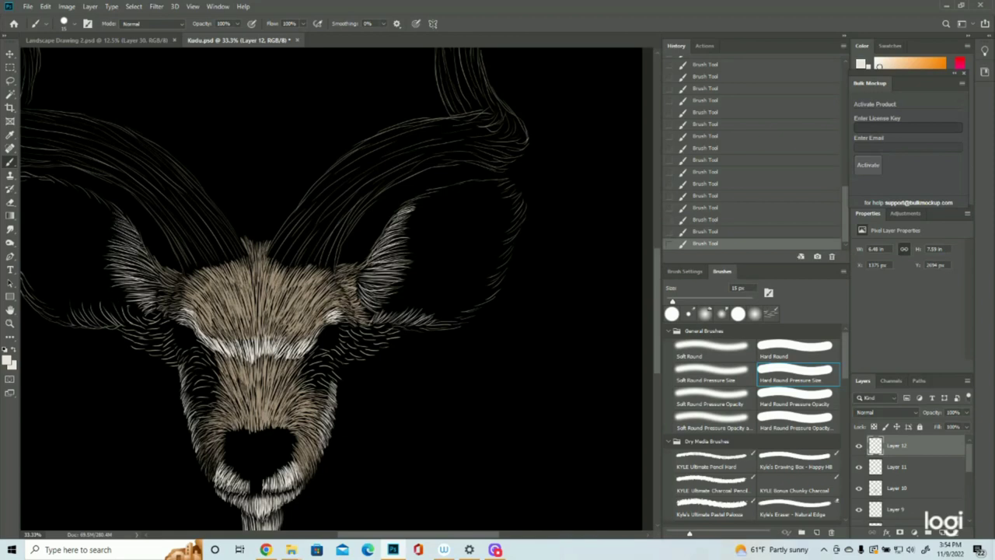
mouse_move(121, 325)
mouse_down()
mouse_move(139, 306)
mouse_move(62, 315)
mouse_up()
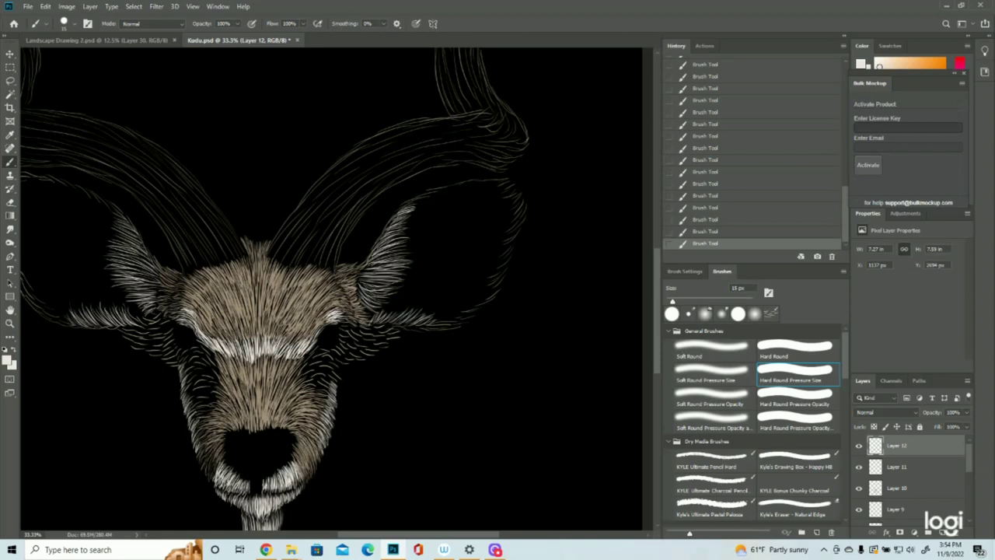
- Add a second pass of off-white strokes to the right-hand ear's inner tuft and lower fringe for denser fur
drag(361, 294, 384, 287)
mouse_move(363, 290)
mouse_down()
mouse_move(394, 284)
mouse_move(379, 287)
mouse_up()
drag(364, 286, 396, 278)
drag(366, 282, 399, 276)
mouse_move(367, 279)
mouse_down()
mouse_move(406, 275)
mouse_move(410, 244)
mouse_move(402, 255)
mouse_up()
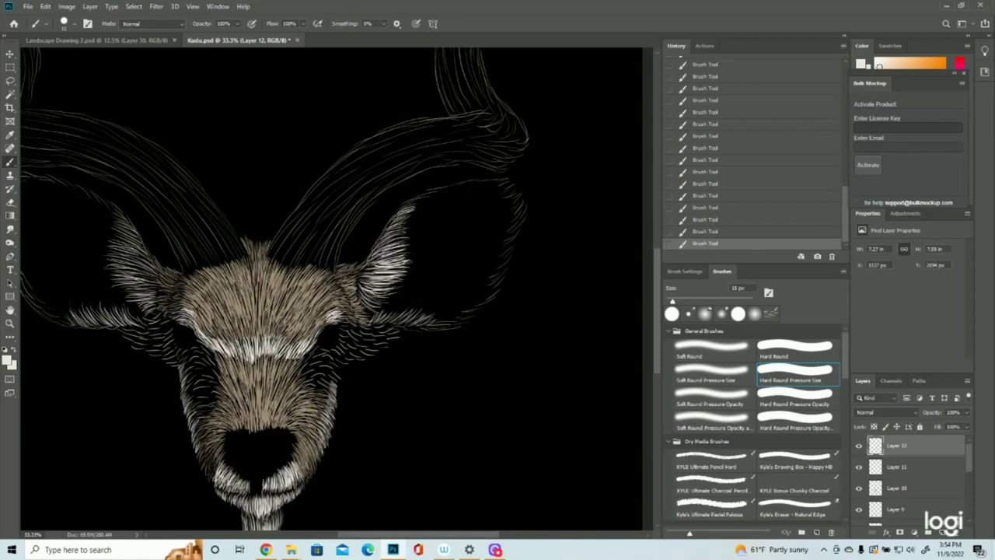
mouse_move(383, 248)
mouse_down()
mouse_move(407, 239)
mouse_move(408, 222)
mouse_up()
drag(431, 325, 405, 313)
drag(414, 321, 400, 312)
mouse_move(406, 323)
mouse_down()
mouse_move(395, 312)
mouse_move(409, 311)
mouse_up()
drag(388, 321, 405, 310)
drag(381, 320, 395, 311)
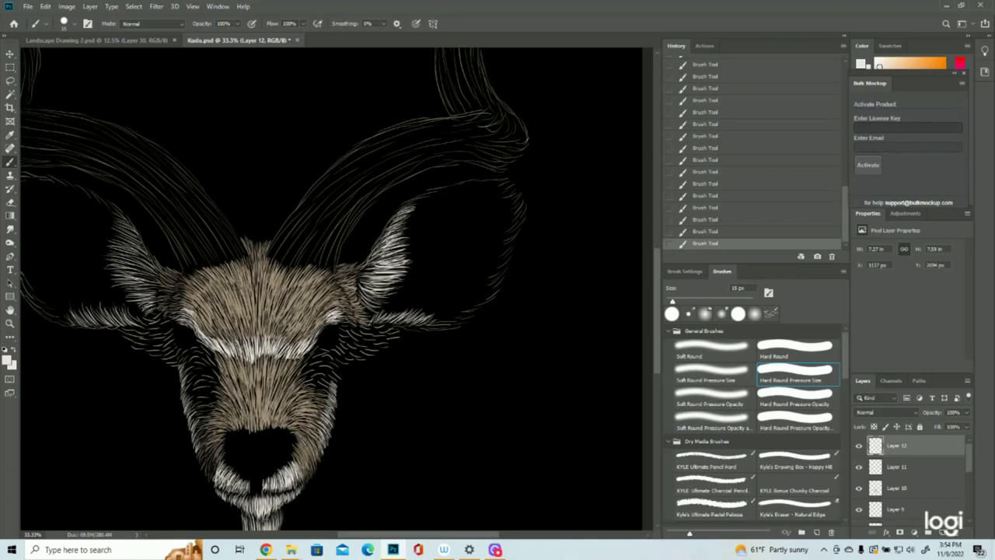
- Thicken the left-hand ear's inner tuft with a second pass of off-white strokes from the base up to the tip
drag(153, 299, 137, 289)
drag(157, 294, 129, 285)
drag(157, 288, 127, 280)
drag(156, 286, 122, 276)
drag(154, 280, 118, 264)
mouse_move(146, 272)
mouse_down()
mouse_move(119, 260)
mouse_move(122, 270)
mouse_up()
drag(150, 274, 121, 260)
drag(143, 265, 117, 250)
drag(146, 259, 117, 248)
drag(140, 251, 118, 237)
drag(140, 241, 117, 224)
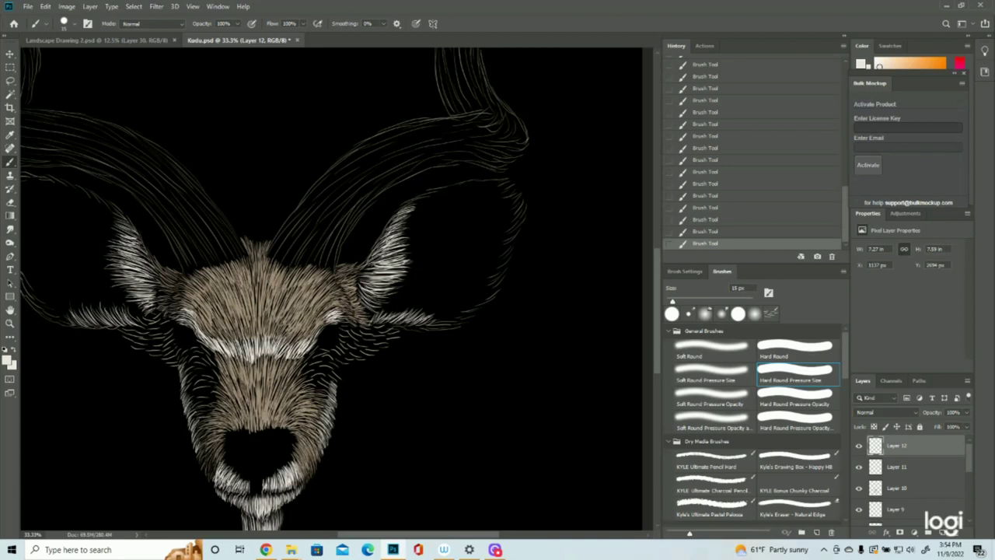
- Thicken the fringe along the left-hand ear's lower edge with short slanted off-white strokes
drag(132, 323, 121, 306)
drag(128, 321, 114, 305)
drag(120, 318, 109, 306)
drag(116, 320, 101, 304)
drag(106, 313, 95, 304)
drag(109, 324, 88, 304)
drag(103, 323, 83, 306)
drag(92, 323, 82, 308)
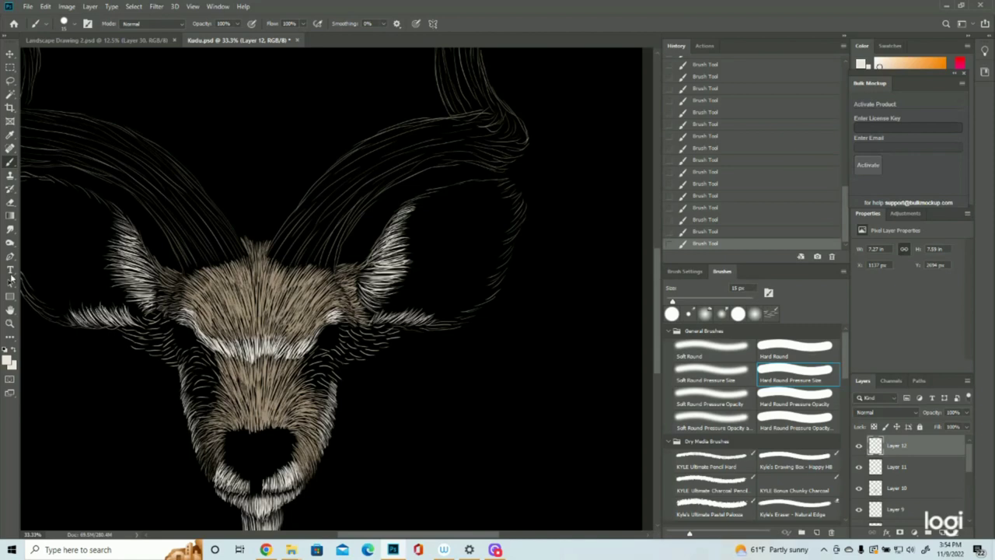
- Check the whole kudu head and save the document
click(10, 323)
key(ctrl+0)
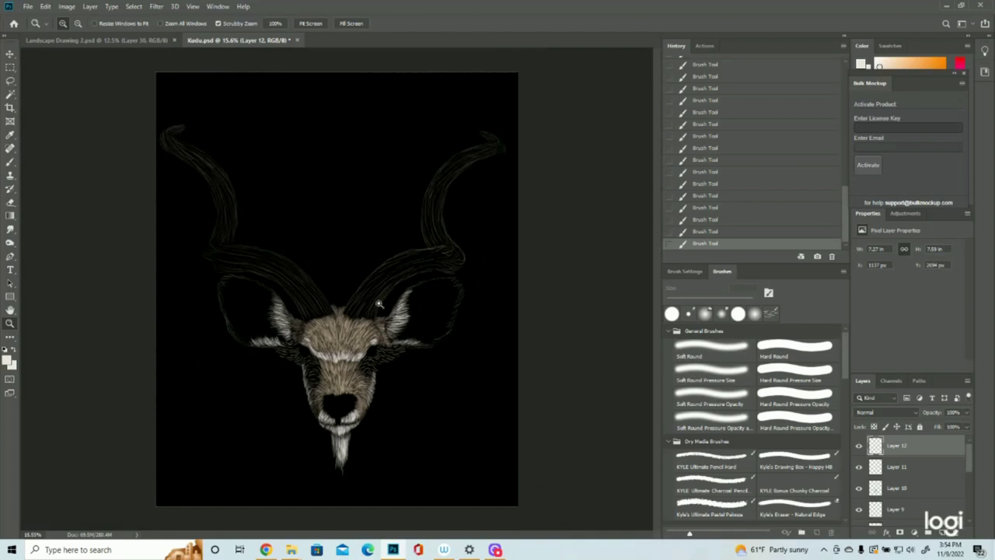
click(378, 307)
click(377, 400)
click(27, 8)
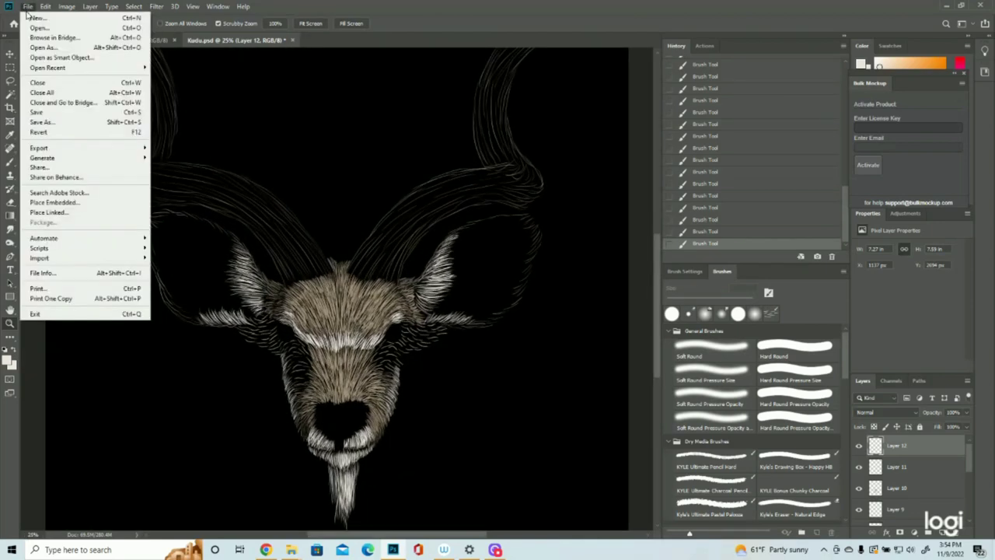
click(37, 112)
- Show the purple sketch on Layer 4, sample the light beige swatch #cabb9e as the foreground colour, and hide the sketch again
scroll(936, 482, down, 3)
scroll(936, 482, down, 1)
click(859, 487)
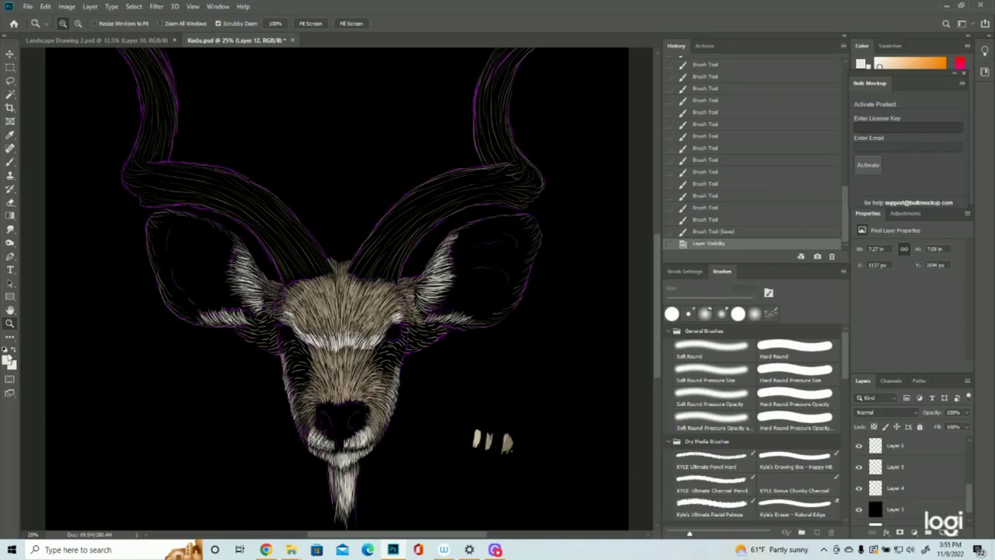
click(10, 355)
click(481, 433)
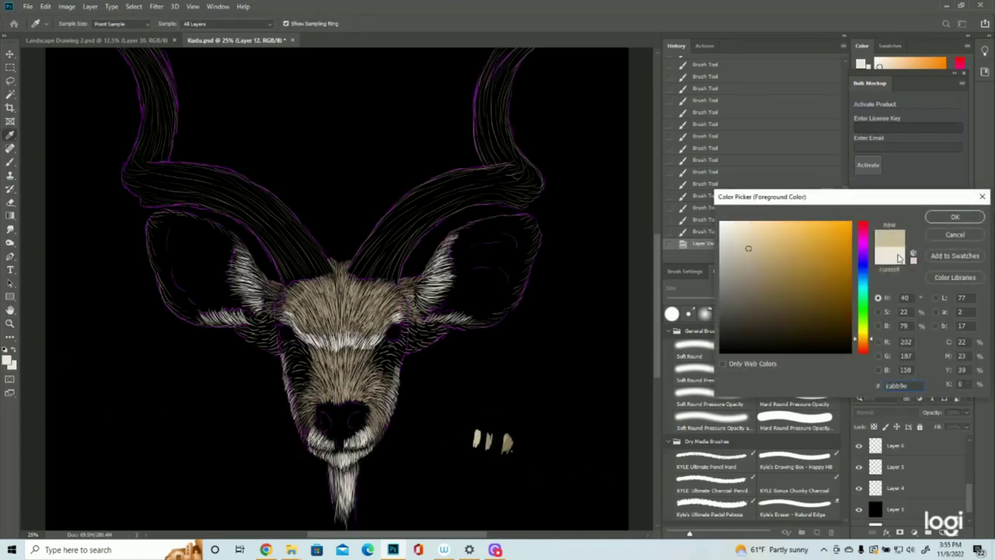
click(955, 217)
click(859, 488)
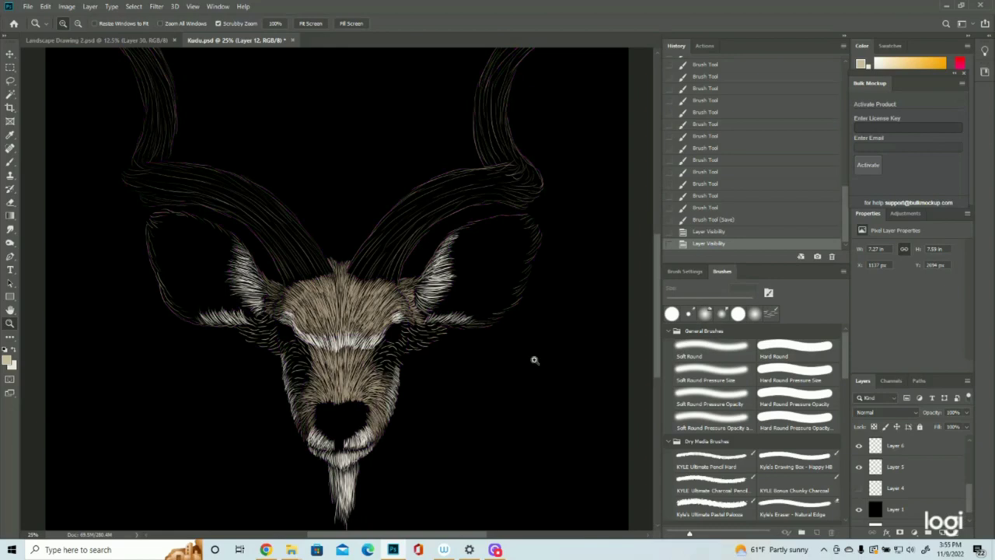
- Add a new layer above Layer 12 and get the brush ready for painting the face
scroll(863, 467, up, 2)
scroll(904, 468, up, 2)
click(861, 447)
click(861, 447)
click(943, 534)
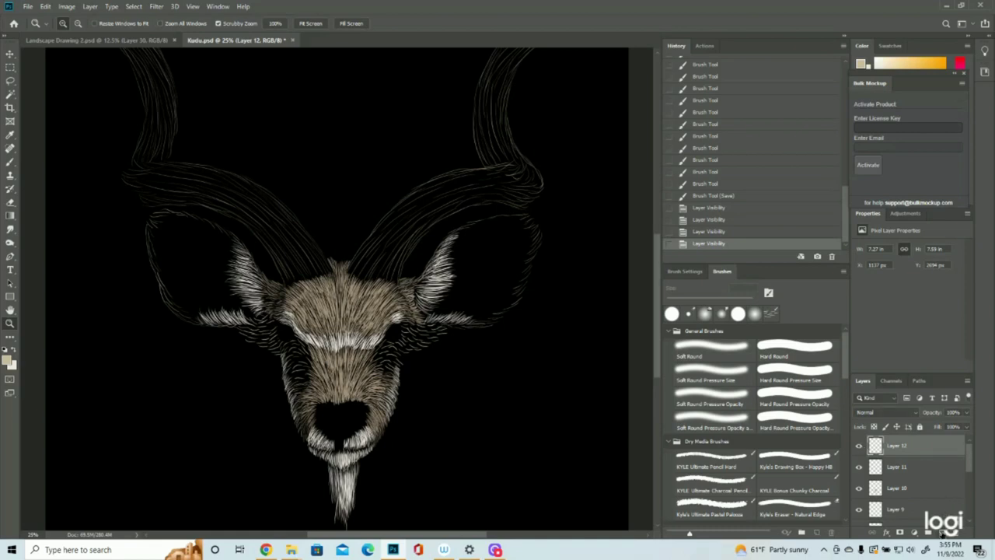
scroll(373, 384, up, 1)
scroll(373, 384, up, 2)
click(10, 162)
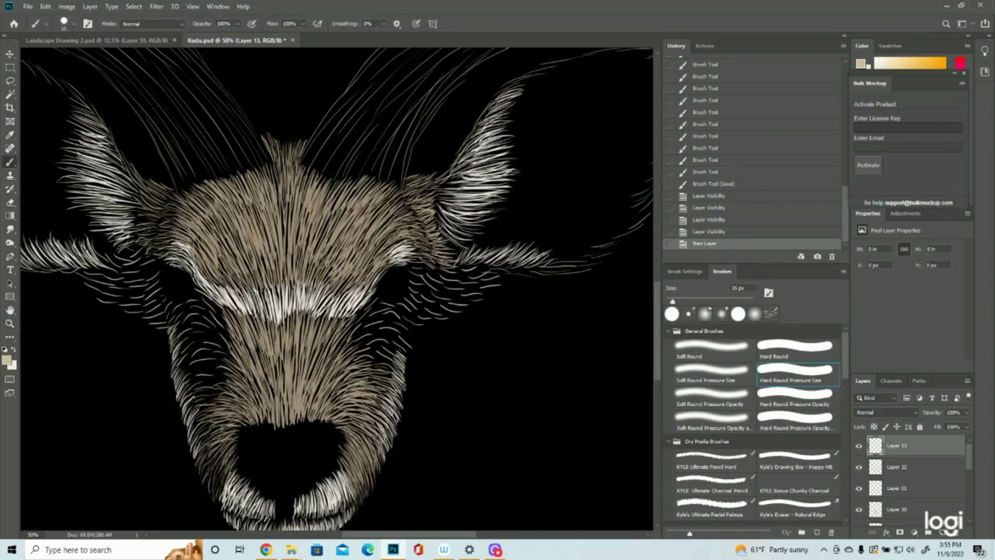
- Paint short beige strokes up the right-hand cheek edge and through the fur beneath the right-hand ear
drag(404, 355, 394, 344)
drag(404, 351, 395, 341)
drag(405, 348, 397, 336)
drag(406, 346, 398, 333)
drag(407, 341, 399, 328)
drag(409, 335, 400, 322)
mouse_move(410, 329)
mouse_down()
mouse_move(402, 318)
mouse_move(410, 325)
mouse_move(426, 303)
mouse_move(448, 311)
mouse_move(463, 301)
mouse_up()
mouse_move(485, 290)
mouse_down()
mouse_move(466, 297)
mouse_move(486, 275)
mouse_up()
drag(411, 300, 400, 313)
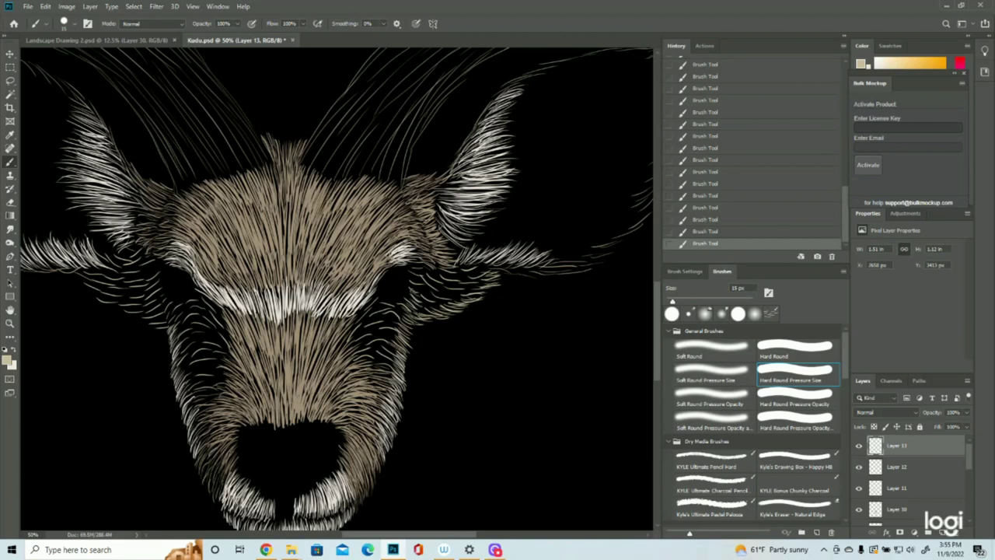
drag(430, 267, 419, 271)
click(769, 208)
click(728, 159)
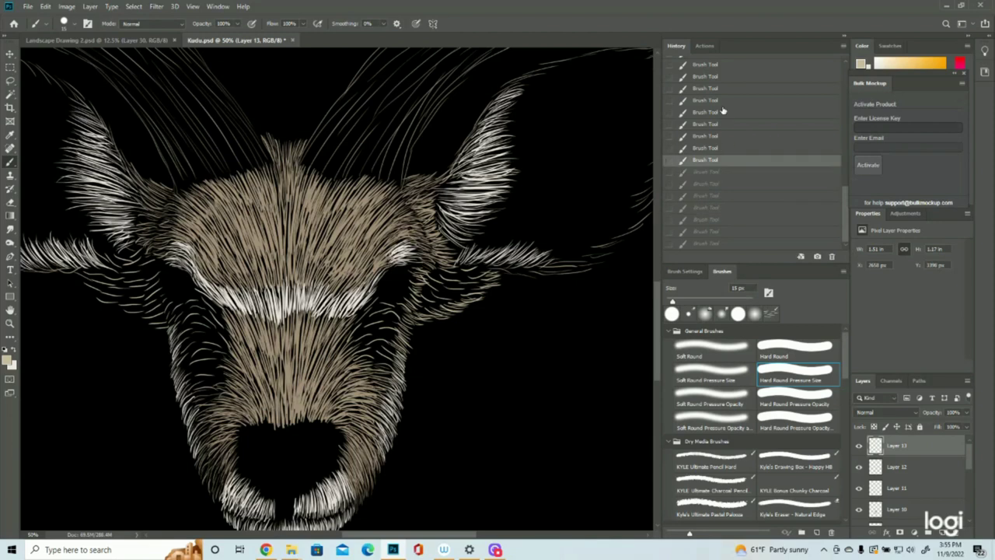
click(724, 101)
- Show the sketch on Layer 4 and paint short beige strokes along the outer side of the right-hand eye
scroll(902, 480, down, 3)
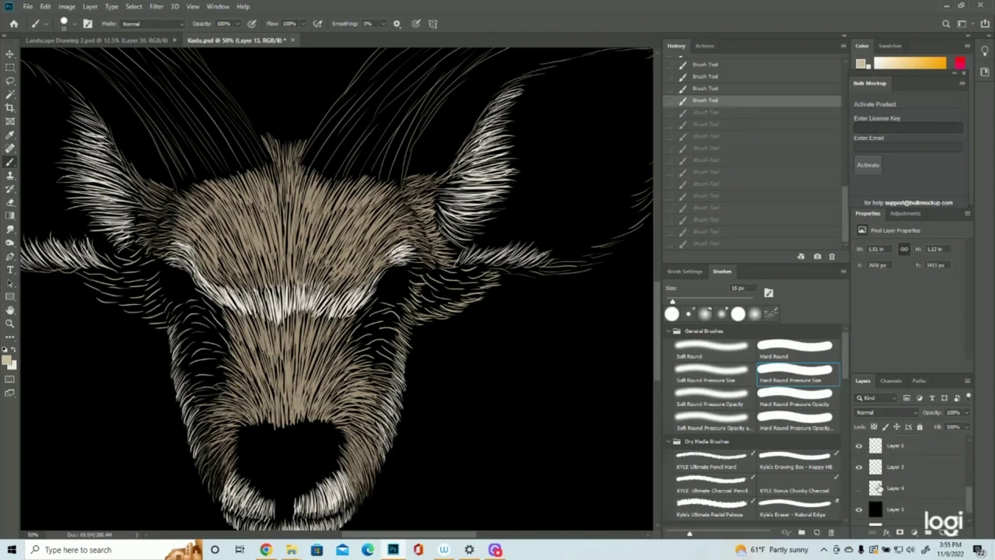
click(860, 488)
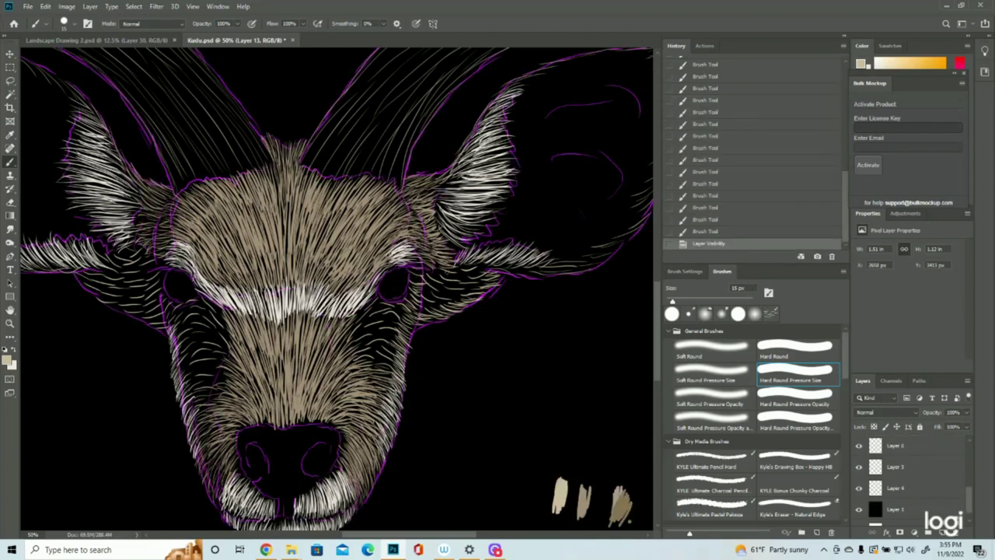
drag(410, 276, 425, 281)
drag(412, 278, 426, 284)
drag(414, 282, 426, 288)
drag(416, 285, 426, 289)
key(ctrl+shift+z)
key(ctrl+shift+z)
key(ctrl+shift+z)
key(ctrl+shift+z)
key(ctrl+shift+z)
key(ctrl+shift+z)
key(ctrl+shift+z)
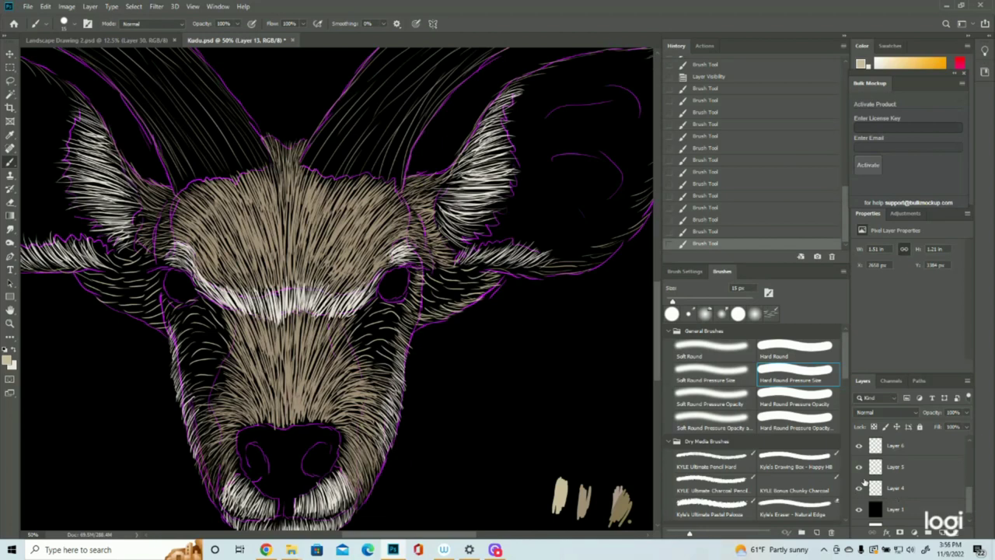
- Paint short beige strokes down the outer side of the left-hand eye to the cheek and hide the Layer 4 sketch
drag(168, 288, 162, 289)
mouse_move(167, 293)
mouse_down()
mouse_move(160, 300)
mouse_move(174, 338)
mouse_up()
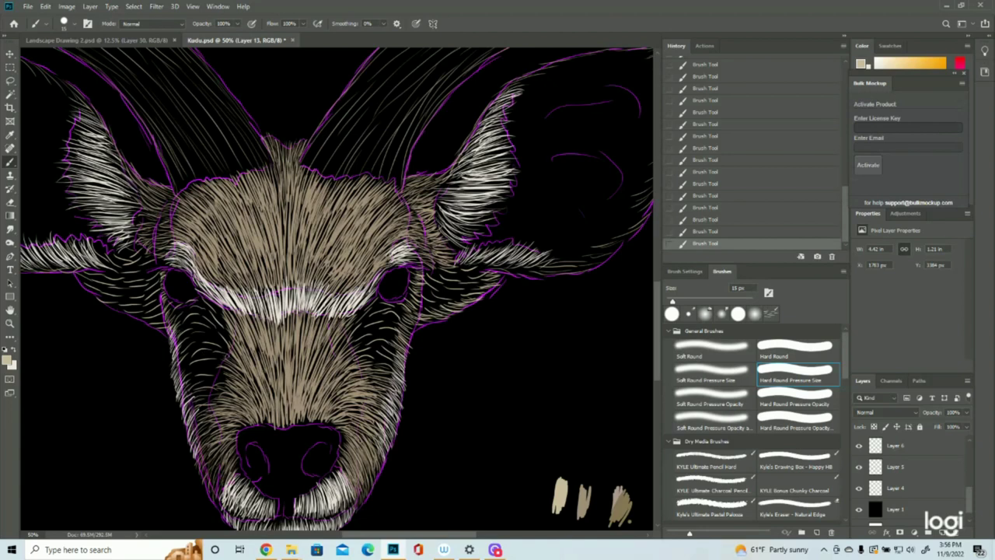
click(859, 488)
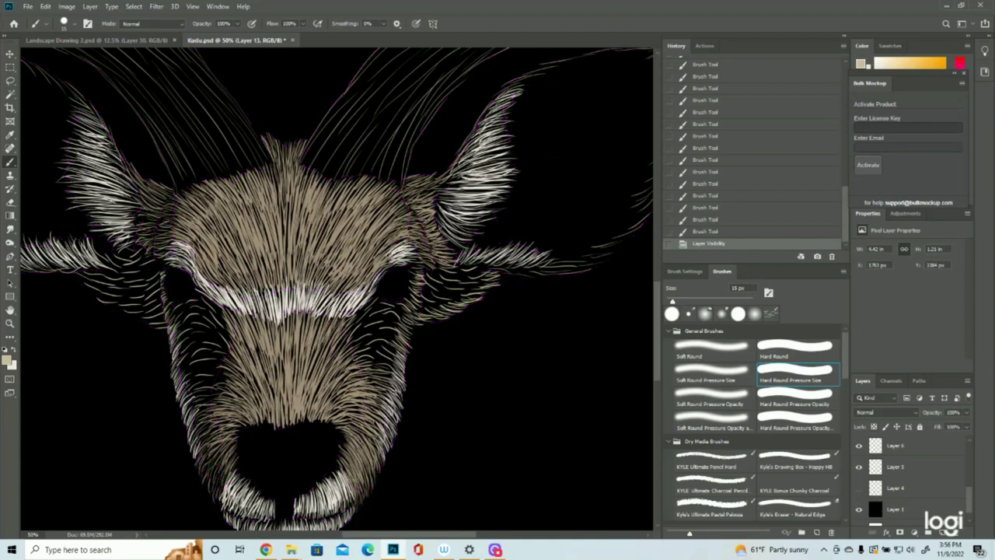
- Paint curved beige strokes beneath the left-hand eye and down the outer part of the left-hand cheek
drag(177, 304, 169, 315)
mouse_move(175, 304)
mouse_down()
mouse_move(167, 314)
mouse_move(164, 304)
mouse_up()
mouse_move(168, 291)
mouse_down()
mouse_move(172, 313)
mouse_move(184, 310)
mouse_up()
drag(198, 302, 172, 316)
drag(188, 304, 169, 317)
mouse_move(177, 305)
mouse_down()
mouse_move(169, 318)
mouse_move(176, 338)
mouse_move(202, 333)
mouse_move(198, 363)
mouse_move(204, 347)
mouse_up()
drag(194, 395, 213, 389)
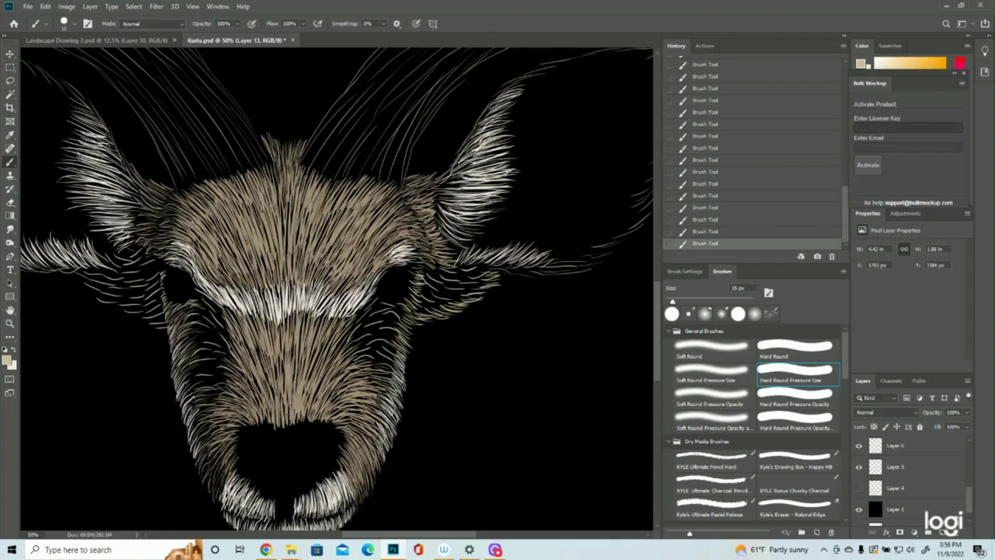
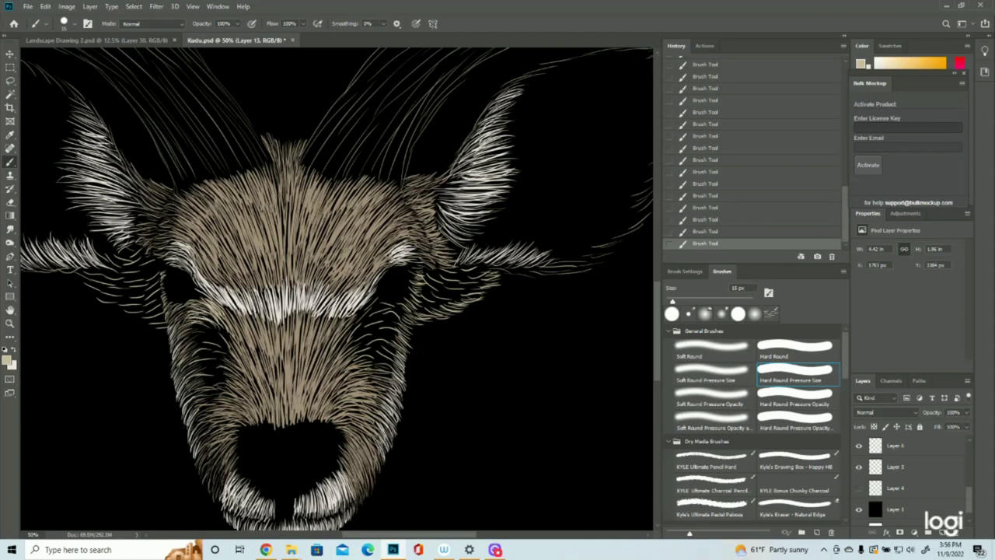
- Fill the dark gap in the middle of the left-hand cheek with curved beige strokes toward the muzzle
drag(222, 331, 232, 349)
mouse_move(216, 399)
mouse_down()
mouse_move(203, 406)
mouse_move(199, 385)
mouse_up()
drag(221, 364, 198, 375)
drag(213, 342, 185, 359)
drag(233, 350, 213, 362)
drag(218, 327, 231, 350)
- Fill the right-hand cheek between the eye and the muzzle with curved beige strokes
drag(366, 381, 395, 359)
mouse_move(381, 344)
mouse_down()
mouse_move(406, 322)
mouse_move(397, 306)
mouse_up()
drag(364, 330, 394, 314)
mouse_move(356, 346)
mouse_down()
mouse_move(389, 329)
mouse_move(392, 343)
mouse_up()
mouse_move(338, 347)
mouse_down()
mouse_move(363, 307)
mouse_move(358, 314)
mouse_up()
drag(338, 345, 365, 339)
mouse_move(342, 354)
mouse_down()
mouse_move(357, 337)
mouse_move(371, 356)
mouse_up()
drag(351, 373, 379, 366)
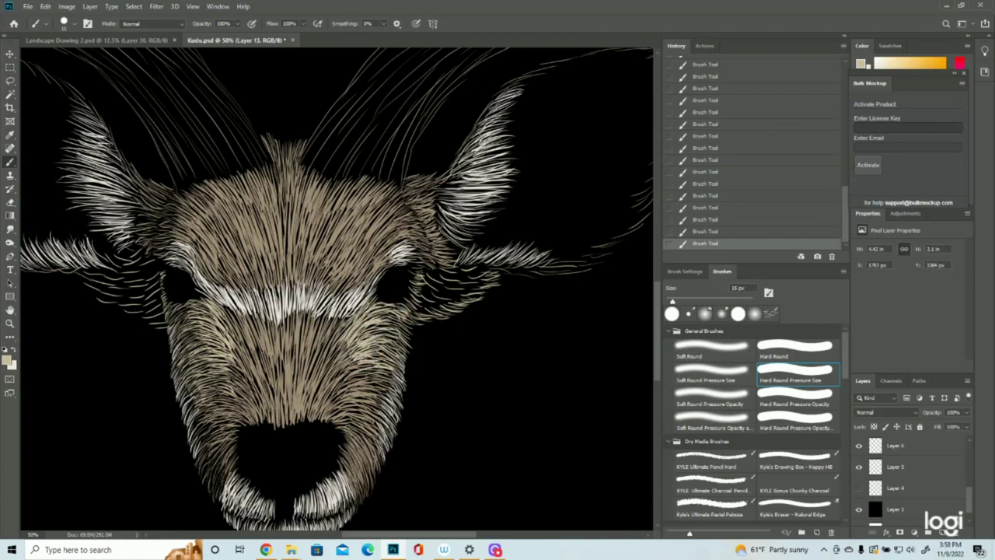
- Blend the inner edge of the left-hand cheek into the nose bridge with additional beige strokes
drag(229, 326, 215, 311)
mouse_move(234, 326)
mouse_down()
mouse_move(216, 303)
mouse_move(227, 309)
mouse_up()
drag(235, 342, 222, 321)
drag(229, 376, 240, 367)
drag(227, 403, 244, 387)
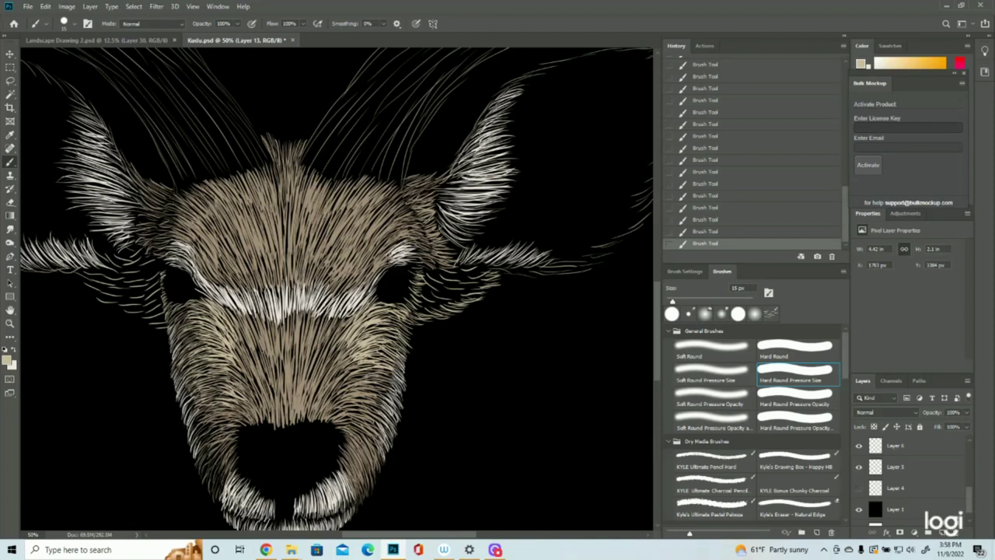
- Blend the lower right-hand cheek beside the muzzle into the nose bridge with short beige strokes
drag(347, 393, 377, 390)
drag(351, 388, 377, 377)
mouse_move(355, 379)
mouse_down()
mouse_move(382, 368)
mouse_move(363, 371)
mouse_up()
drag(344, 384, 374, 371)
- Fill the base of the right-hand ear, outward from the eye, with beige fur strokes
drag(421, 278, 437, 265)
drag(423, 275, 443, 266)
mouse_move(431, 275)
mouse_down()
mouse_move(447, 262)
mouse_move(420, 285)
mouse_move(434, 303)
mouse_up()
drag(415, 316, 446, 304)
drag(425, 311, 456, 300)
mouse_move(434, 304)
mouse_down()
mouse_move(460, 299)
mouse_move(432, 294)
mouse_move(432, 278)
mouse_move(464, 279)
mouse_move(441, 274)
mouse_up()
drag(476, 277, 441, 267)
mouse_move(473, 272)
mouse_down()
mouse_move(442, 263)
mouse_move(447, 270)
mouse_up()
mouse_move(484, 273)
mouse_down()
mouse_move(457, 269)
mouse_move(476, 282)
mouse_up()
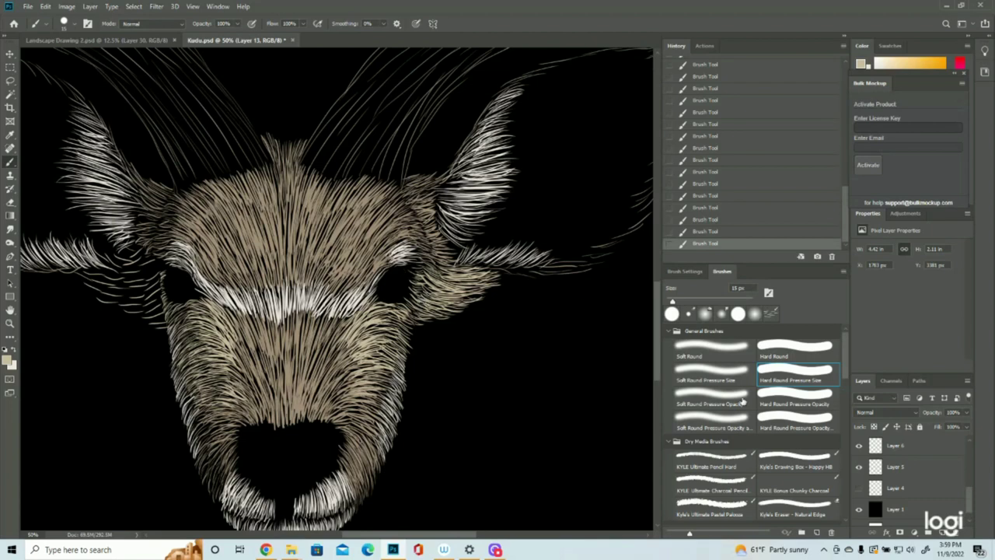
- Make Layer 10 active, show the Layer 4 sketch and sample the darker tan a18f79 as brush colour
scroll(921, 470, up, 3)
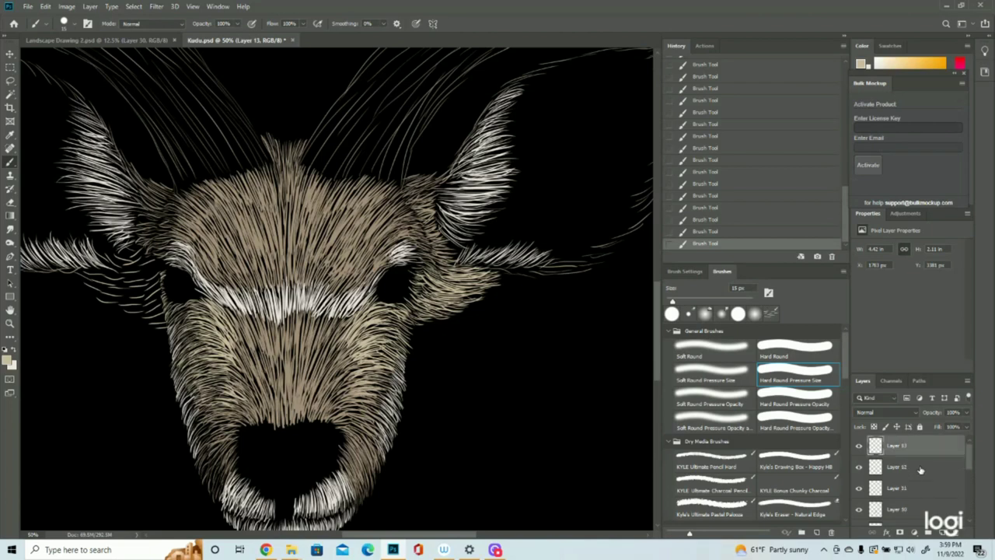
click(860, 489)
click(859, 488)
click(860, 510)
click(859, 509)
click(906, 510)
scroll(943, 487, down, 3)
click(859, 473)
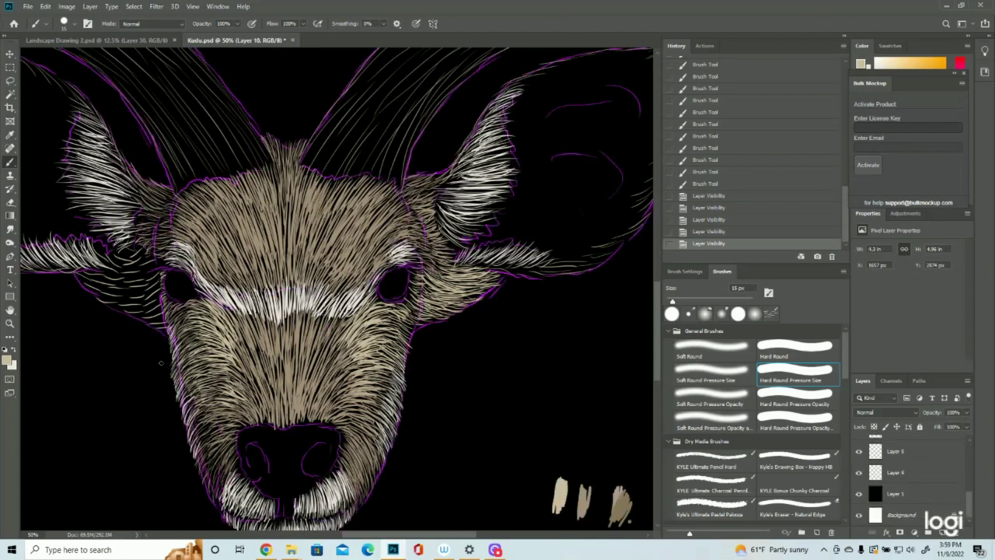
click(9, 358)
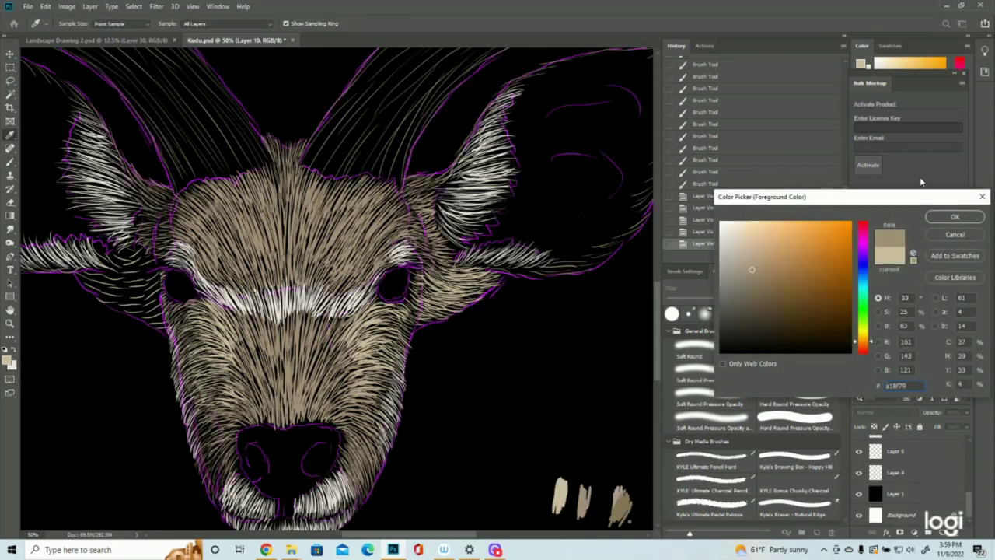
click(955, 217)
key(b)
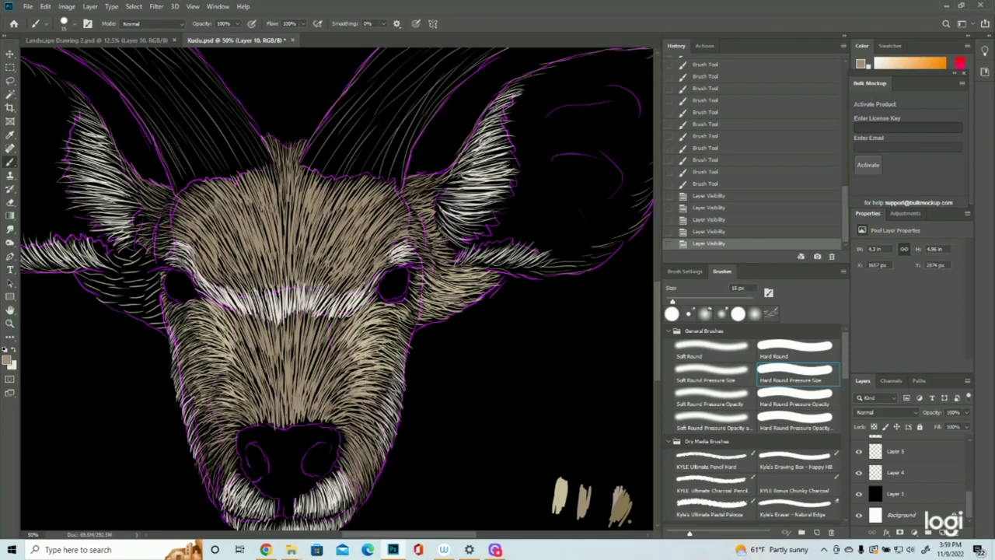
- Paint short tan strokes between the right-hand eye and ear base, and hide the Layer 4 sketch
drag(426, 258, 448, 267)
drag(428, 260, 443, 267)
drag(425, 258, 440, 270)
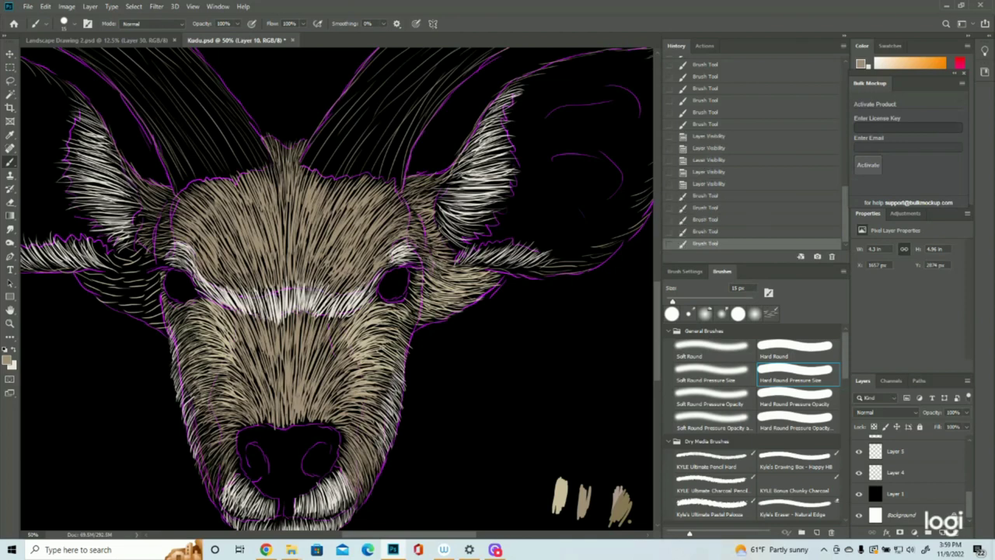
click(860, 472)
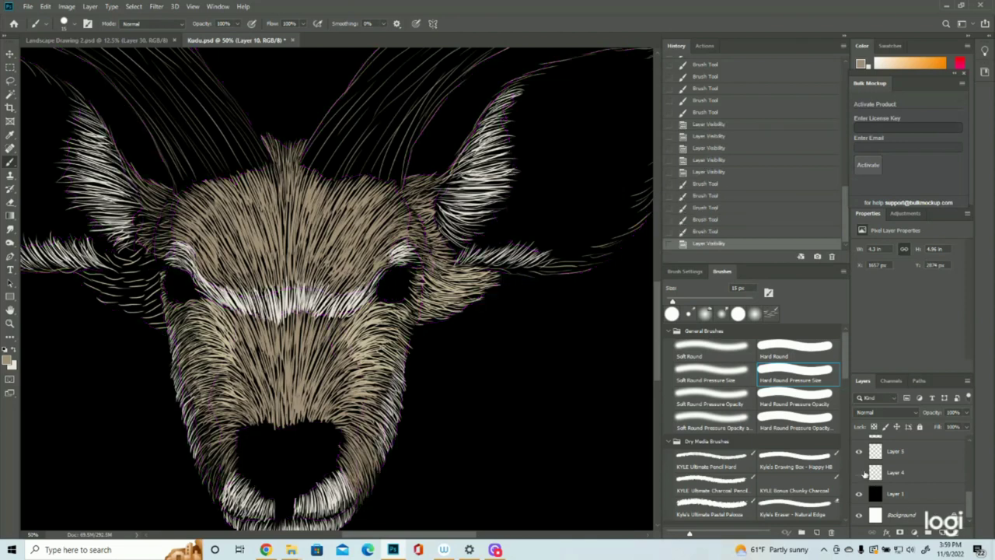
drag(425, 243, 446, 252)
drag(428, 248, 449, 257)
drag(429, 252, 450, 261)
drag(430, 256, 448, 255)
drag(430, 250, 449, 257)
drag(431, 252, 450, 262)
drag(430, 257, 449, 267)
mouse_move(428, 262)
mouse_down()
mouse_move(447, 272)
mouse_move(437, 247)
mouse_up()
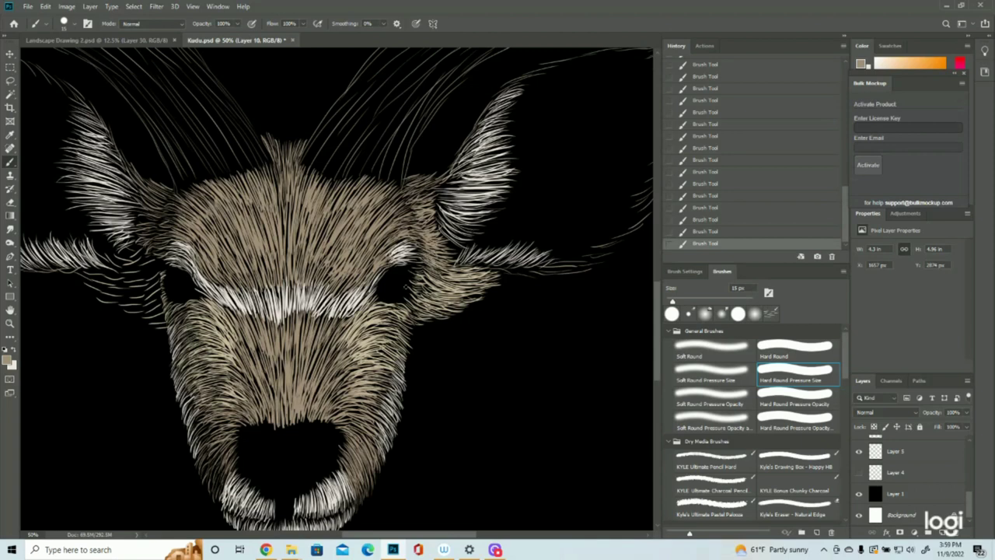
- Make Layer 13 active, sample the light beige cabb9e from the Layer 4 swatches, and hide that sketch layer again
click(10, 323)
mouse_move(315, 275)
mouse_down()
mouse_move(293, 280)
mouse_move(311, 279)
mouse_up()
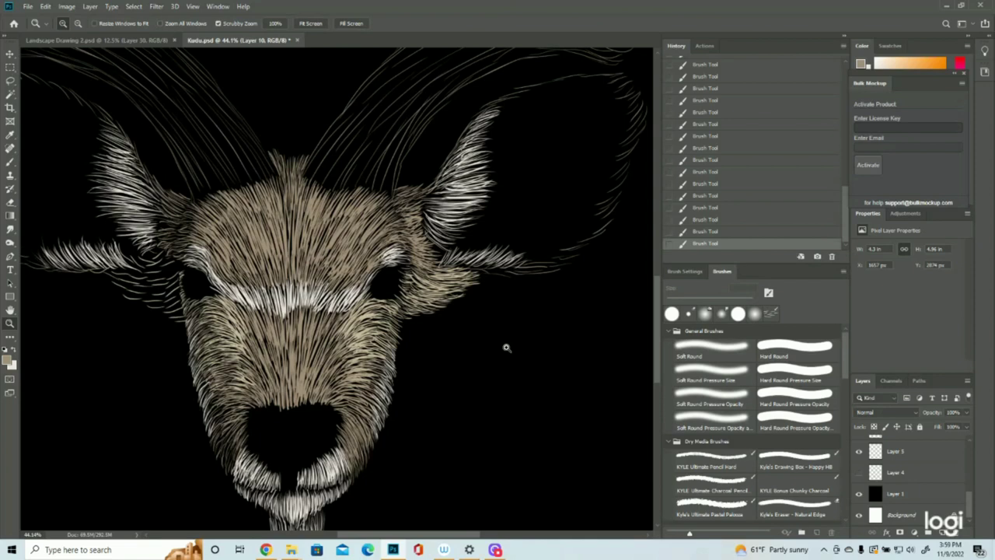
click(10, 161)
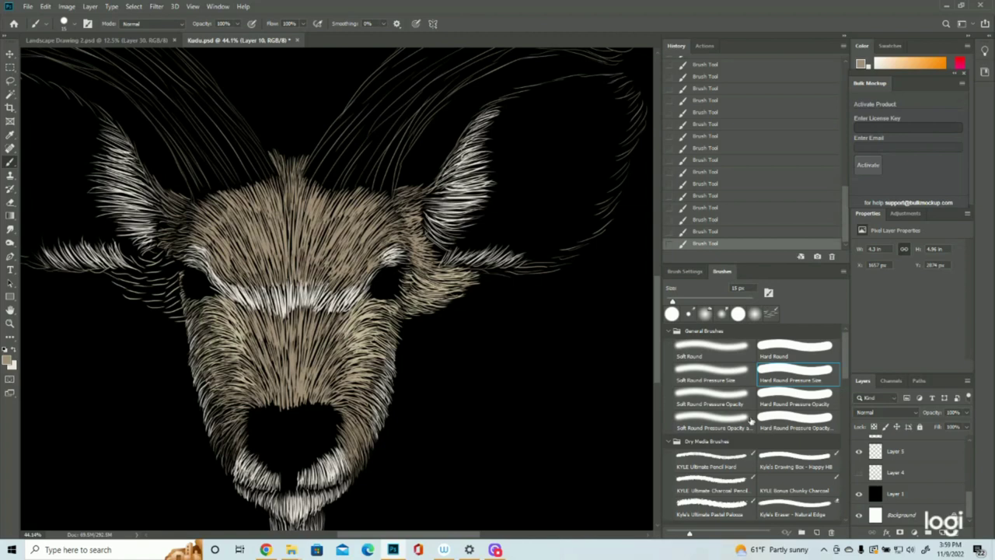
scroll(927, 484, up, 5)
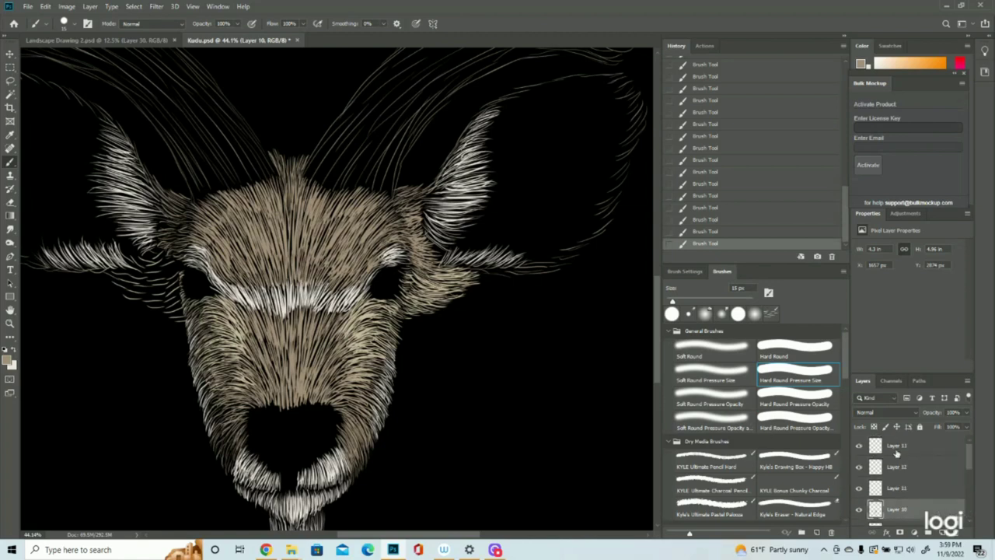
click(899, 454)
scroll(906, 498, down, 5)
click(858, 472)
click(8, 358)
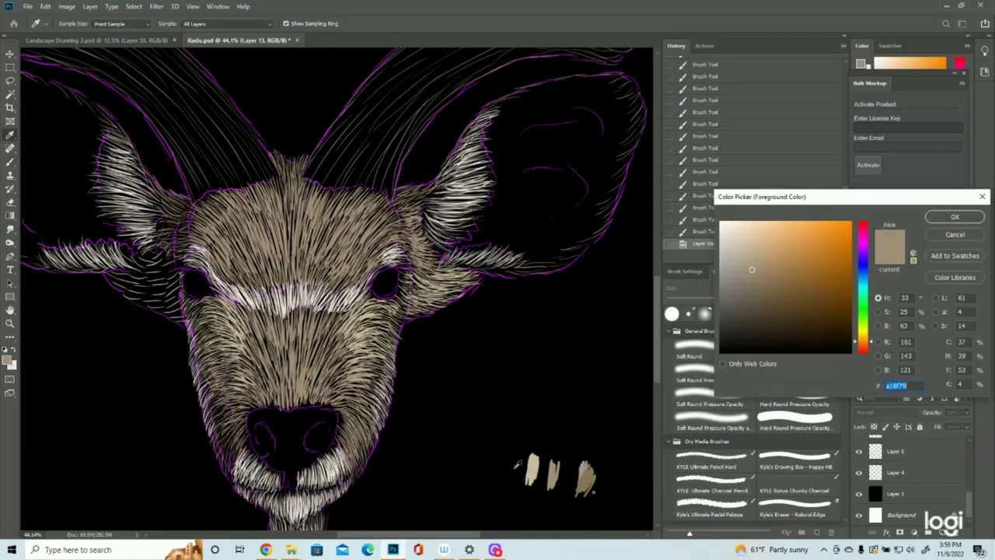
click(955, 218)
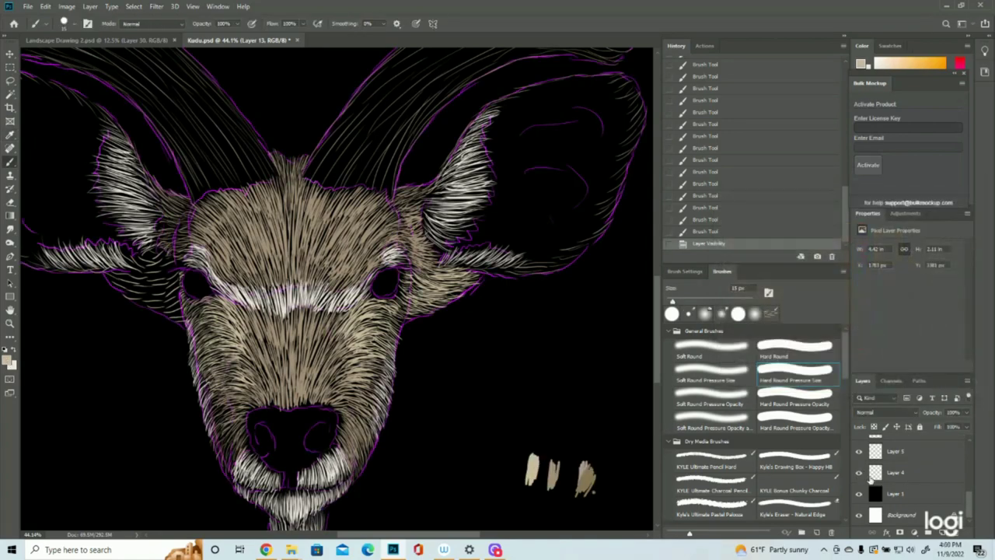
click(858, 472)
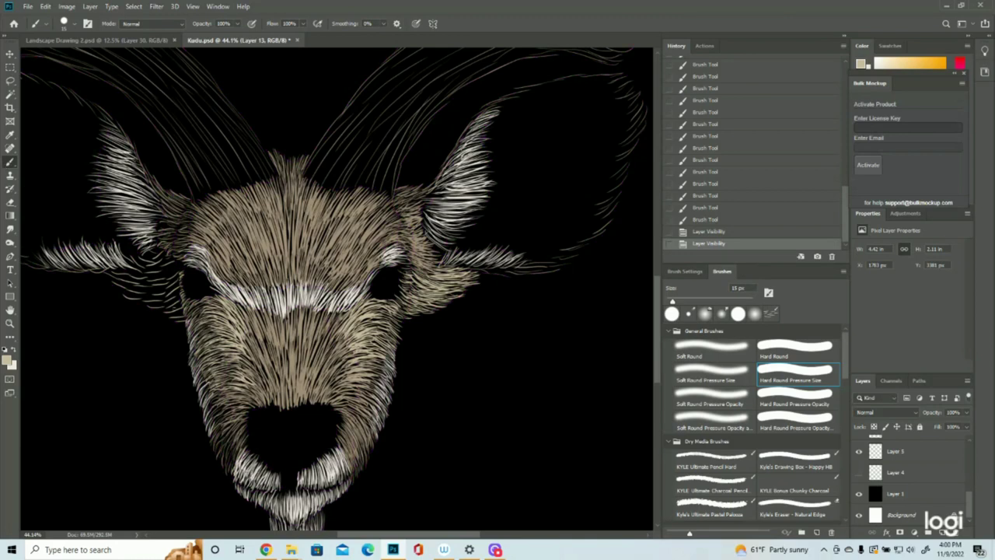
- Paint beige strokes along the lower base of the left-hand ear, from the cheek edge outward
drag(189, 320, 176, 319)
drag(187, 319, 171, 318)
drag(185, 316, 172, 314)
drag(185, 313, 170, 310)
drag(185, 313, 167, 305)
drag(185, 313, 163, 301)
drag(184, 311, 159, 297)
mouse_move(181, 308)
mouse_down()
mouse_move(158, 296)
mouse_move(151, 306)
mouse_up()
drag(163, 301, 133, 298)
mouse_move(153, 290)
mouse_down()
mouse_move(124, 297)
mouse_move(110, 275)
mouse_up()
mouse_move(130, 277)
mouse_down()
mouse_move(107, 272)
mouse_move(129, 285)
mouse_up()
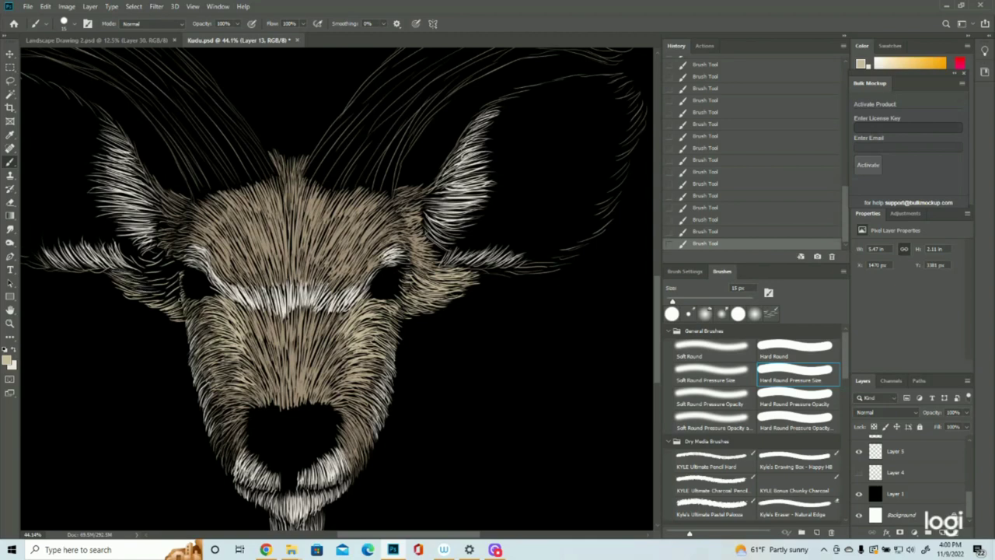
- Fill the remaining gaps between the left-hand eye and ear base with beige strokes
mouse_move(179, 300)
mouse_down()
mouse_move(148, 284)
mouse_move(151, 262)
mouse_move(133, 283)
mouse_move(140, 294)
mouse_up()
mouse_move(174, 258)
mouse_down()
mouse_move(136, 269)
mouse_move(159, 264)
mouse_move(133, 263)
mouse_move(148, 250)
mouse_up()
drag(165, 253, 148, 245)
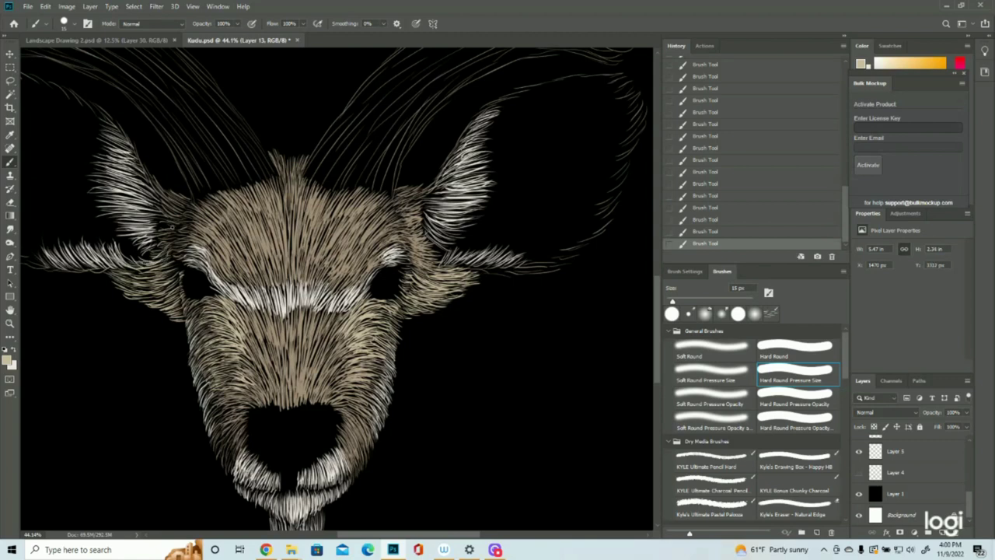
- Check the whole kudu head and save the Kudu.psd drawing
click(11, 323)
drag(361, 278, 314, 281)
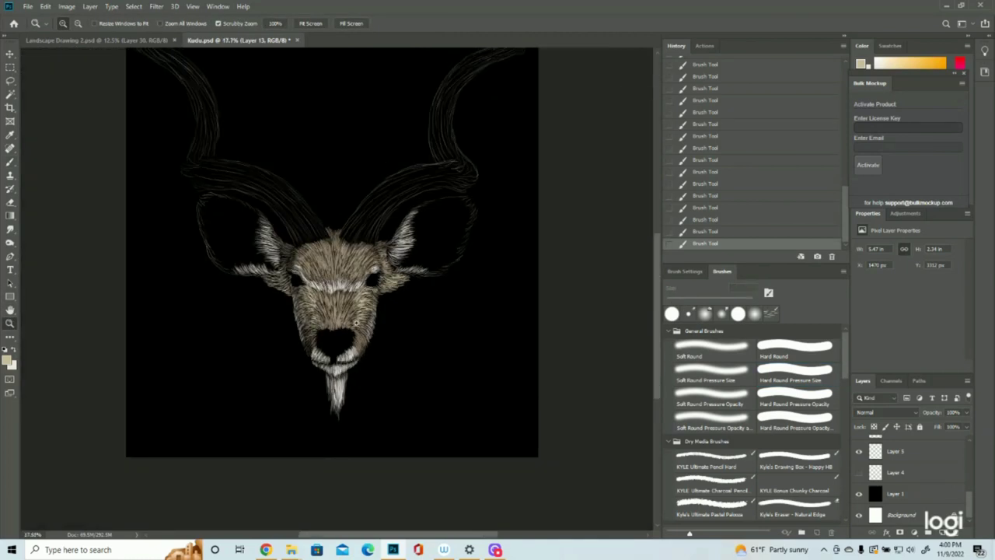
click(384, 374)
alt+click(436, 335)
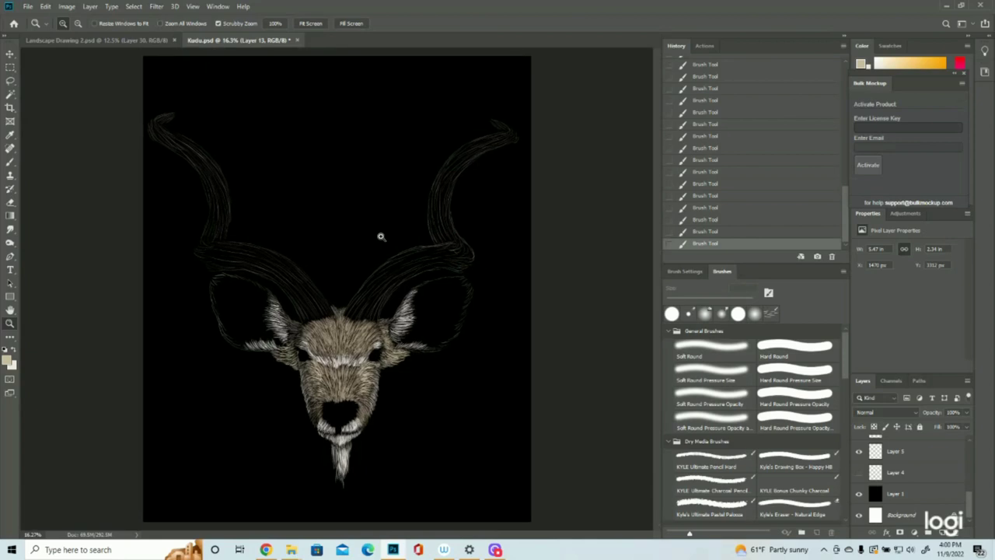
click(27, 6)
click(39, 112)
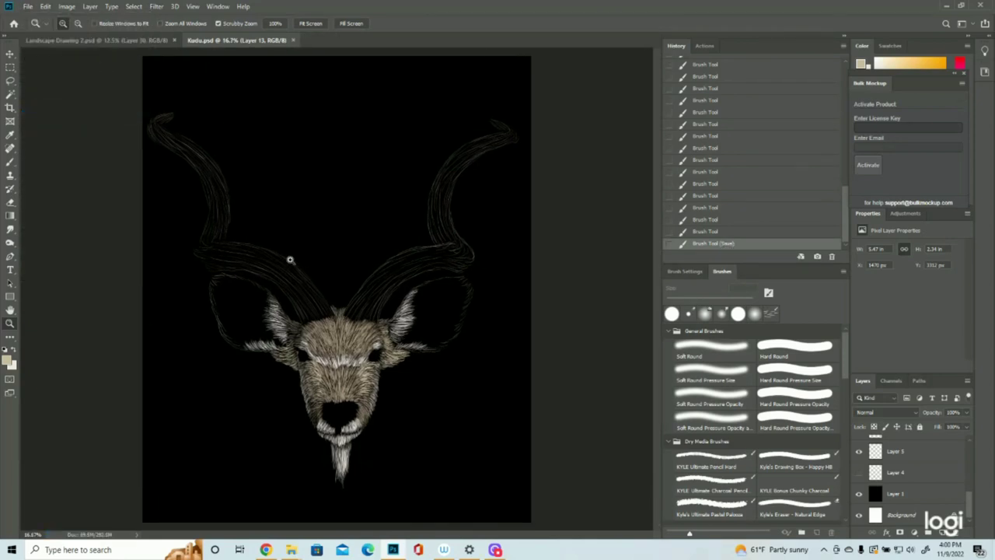
- Add a new layer above Layer 13, show the Layer 4 sketch and choose a grey brush colour for the nose
scroll(902, 487, up, 5)
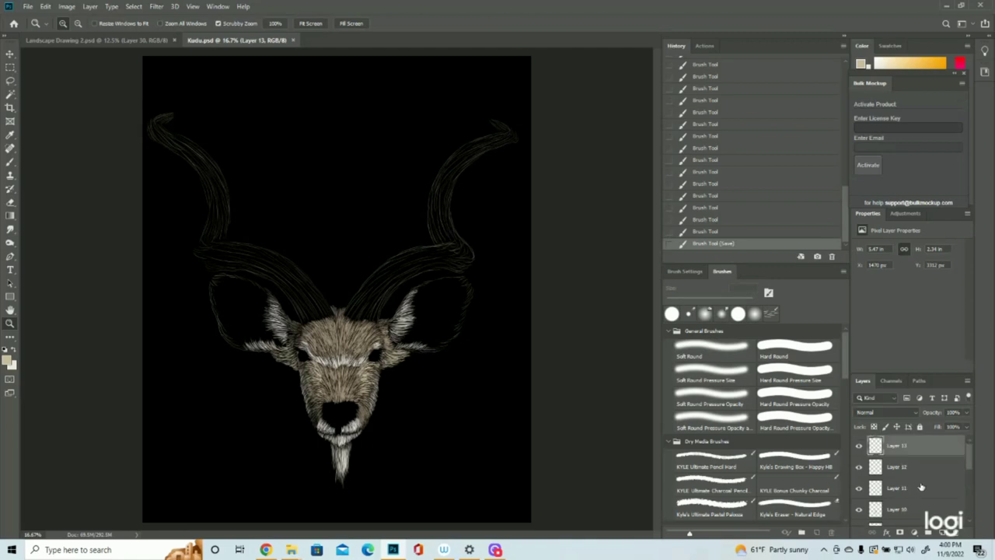
click(943, 533)
scroll(926, 490, down, 3)
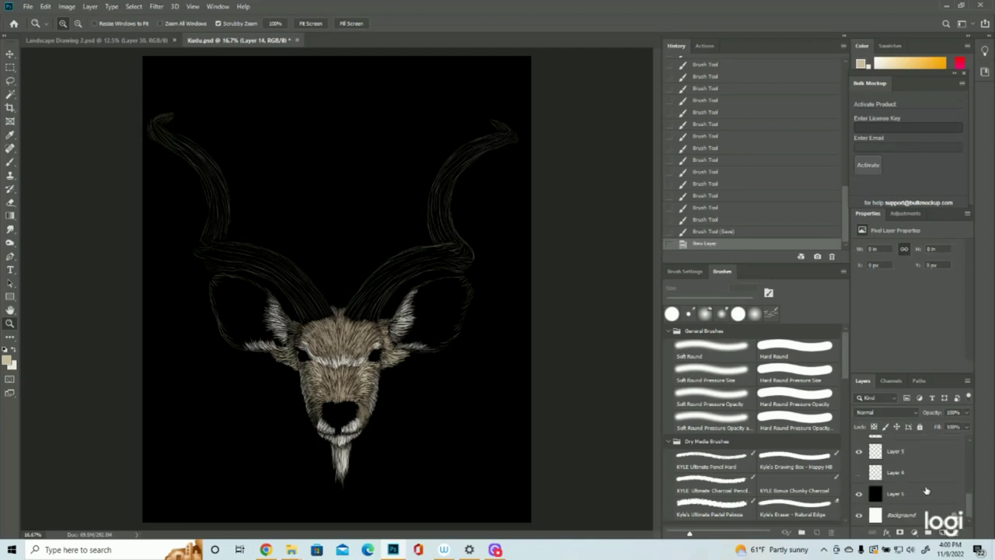
click(860, 473)
drag(338, 445, 649, 365)
click(7, 360)
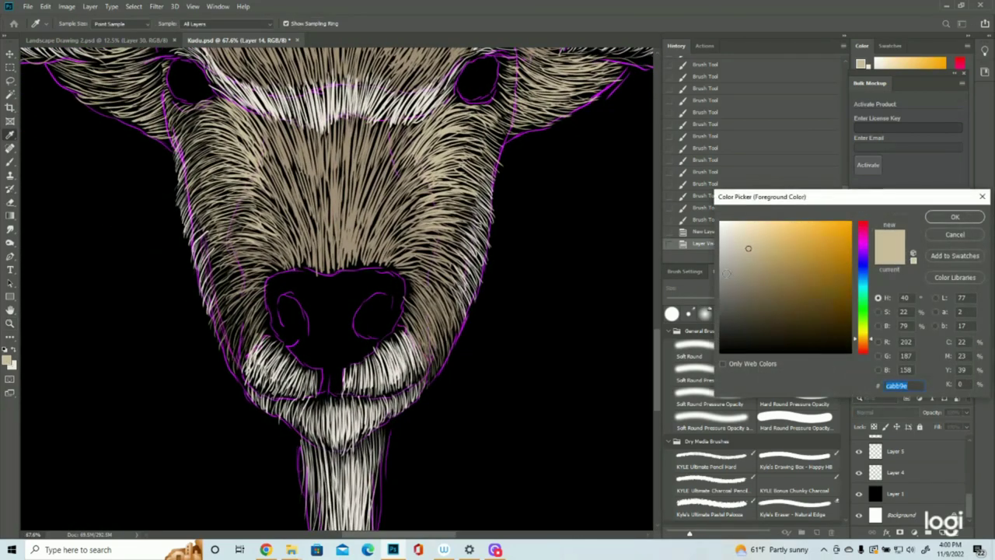
click(954, 217)
click(14, 164)
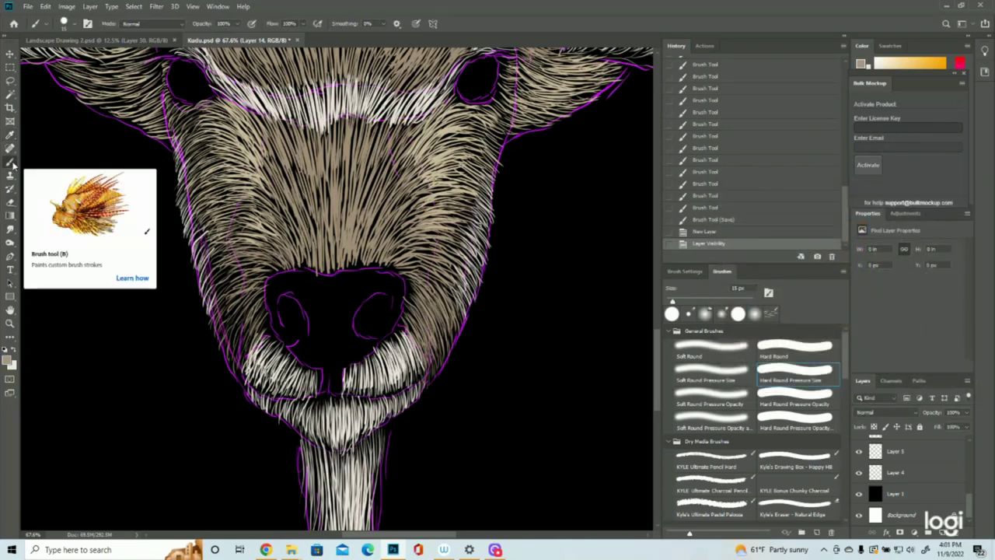
- Paint thin vertical grey strokes over the right-hand half of the nose, around the outlined nostril
drag(383, 273, 400, 308)
drag(400, 282, 401, 319)
drag(402, 286, 404, 322)
drag(384, 266, 387, 286)
mouse_move(378, 273)
mouse_down()
mouse_move(381, 295)
mouse_move(372, 294)
mouse_up()
mouse_move(365, 271)
mouse_down()
mouse_move(367, 303)
mouse_move(347, 309)
mouse_move(343, 351)
mouse_up()
mouse_move(349, 305)
mouse_down()
mouse_move(343, 348)
mouse_move(355, 364)
mouse_move(366, 361)
mouse_up()
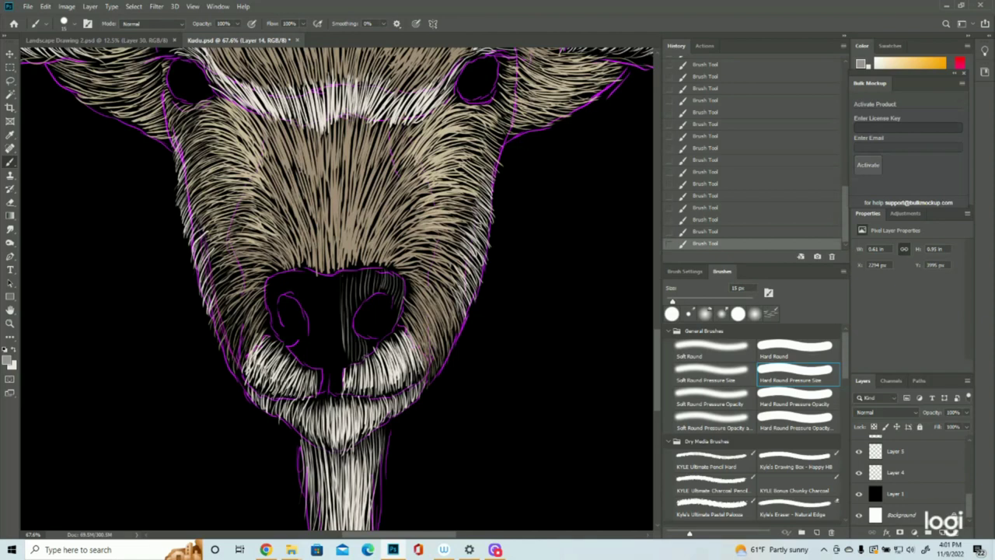
drag(386, 314, 380, 339)
- Paint thin grey strokes over the nose's centre and left-hand half around the nostril, and hide the Layer 4 sketch
drag(332, 277, 333, 310)
mouse_move(338, 283)
mouse_down()
mouse_move(339, 395)
mouse_move(326, 398)
mouse_up()
drag(322, 363, 321, 395)
drag(327, 277, 334, 374)
drag(325, 322, 327, 372)
drag(307, 279, 311, 305)
mouse_move(311, 283)
mouse_down()
mouse_move(315, 327)
mouse_move(315, 276)
mouse_move(323, 352)
mouse_move(311, 304)
mouse_move(316, 370)
mouse_up()
drag(315, 336, 321, 377)
drag(301, 340, 310, 365)
drag(285, 333, 291, 346)
drag(295, 275, 300, 304)
drag(275, 281, 274, 323)
click(859, 473)
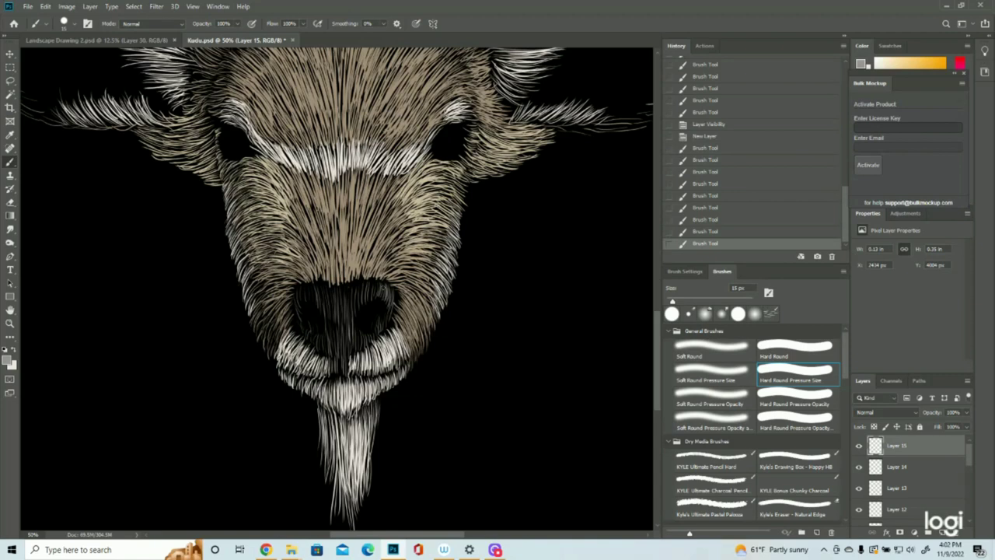
- Add lighter grey strokes on Layer 15 across the upper edge and middle of the nose, working toward the left-hand nostril
mouse_move(374, 281)
mouse_down()
mouse_move(375, 301)
mouse_move(355, 302)
mouse_up()
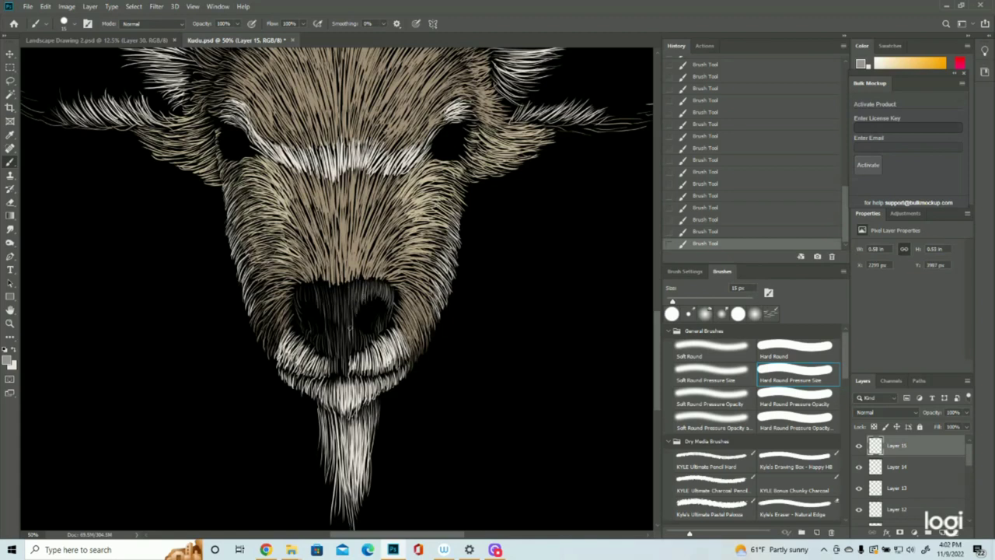
drag(352, 294, 352, 336)
drag(349, 340, 352, 358)
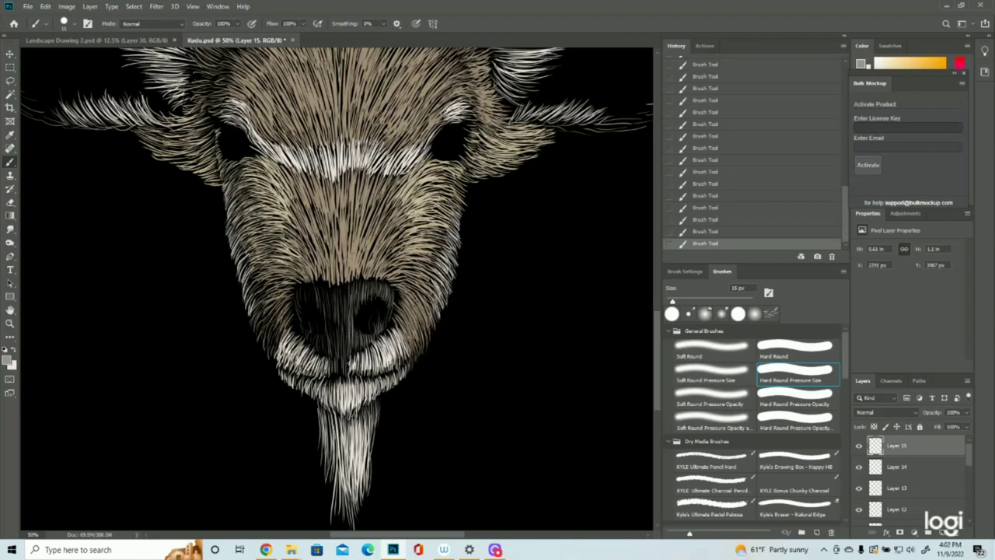
drag(349, 286, 341, 331)
drag(340, 291, 338, 329)
drag(334, 293, 324, 341)
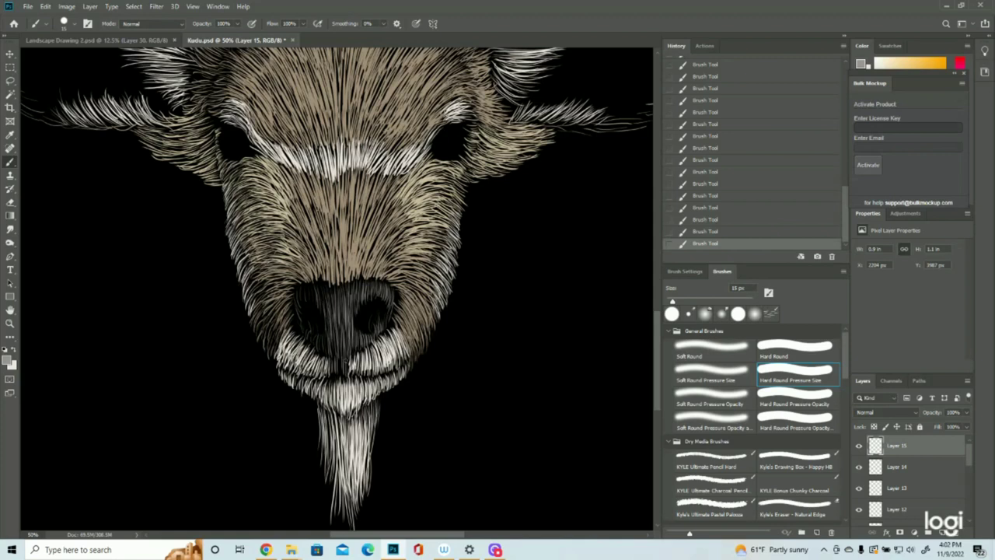
mouse_move(320, 282)
mouse_down()
mouse_move(317, 311)
mouse_move(301, 293)
mouse_up()
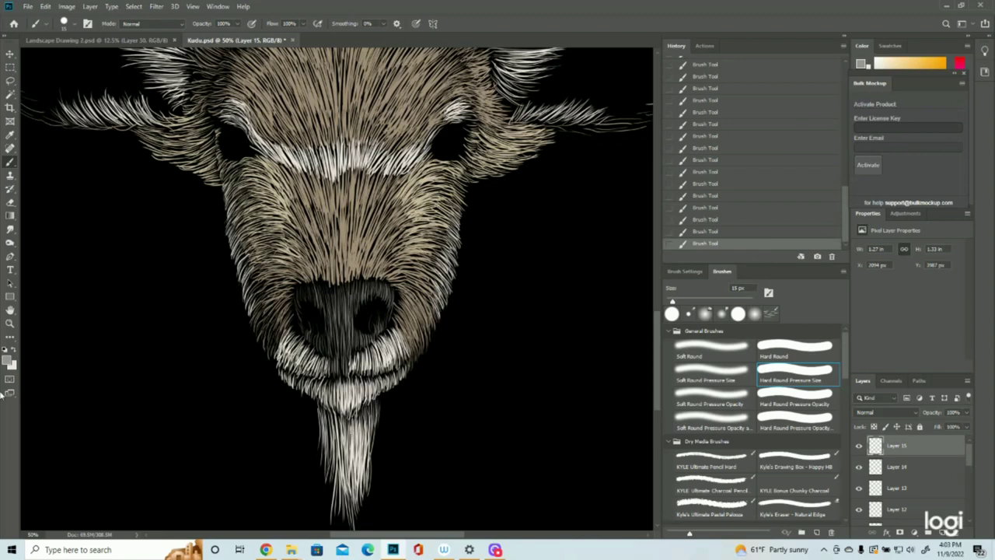
click(10, 323)
drag(388, 340, 338, 342)
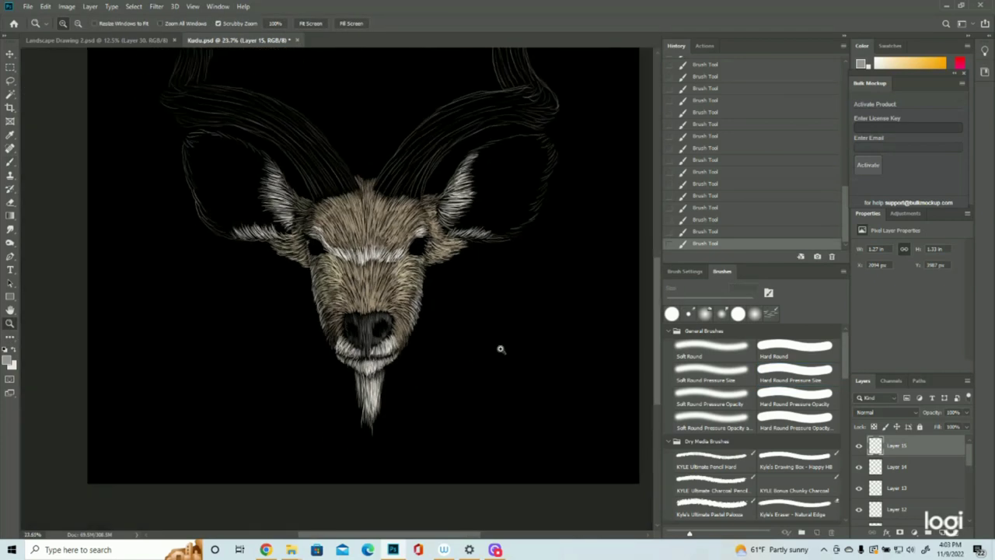
click(384, 343)
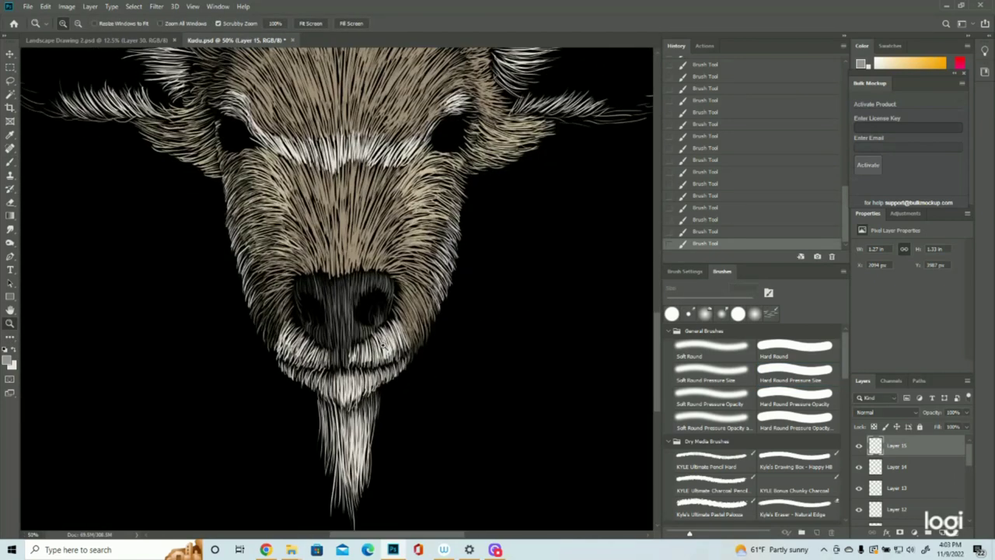
click(10, 162)
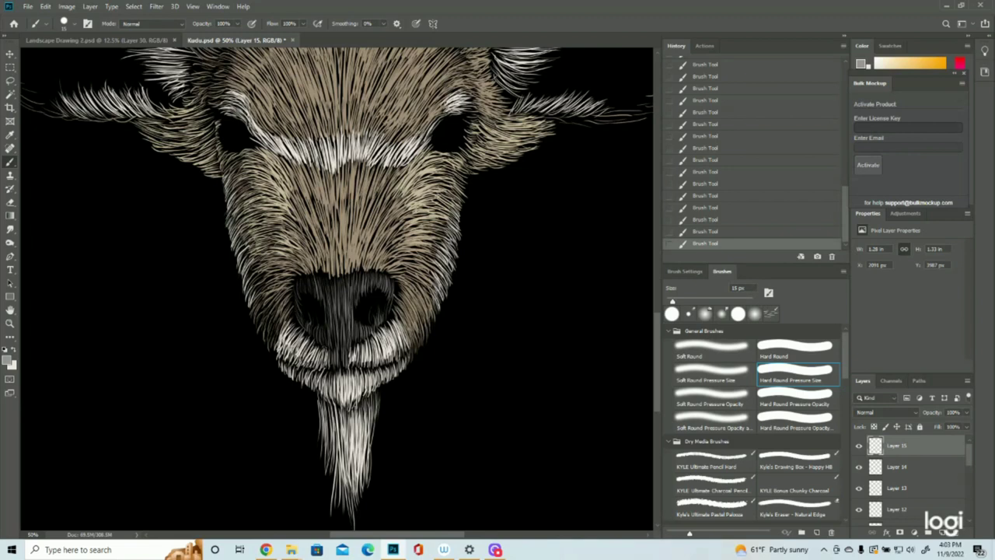
- Paint short grey strokes outward from the upper outer corners of both eyes on Layer 15, showing the Layer 4 sketch only while painting
scroll(337, 289, up, 3)
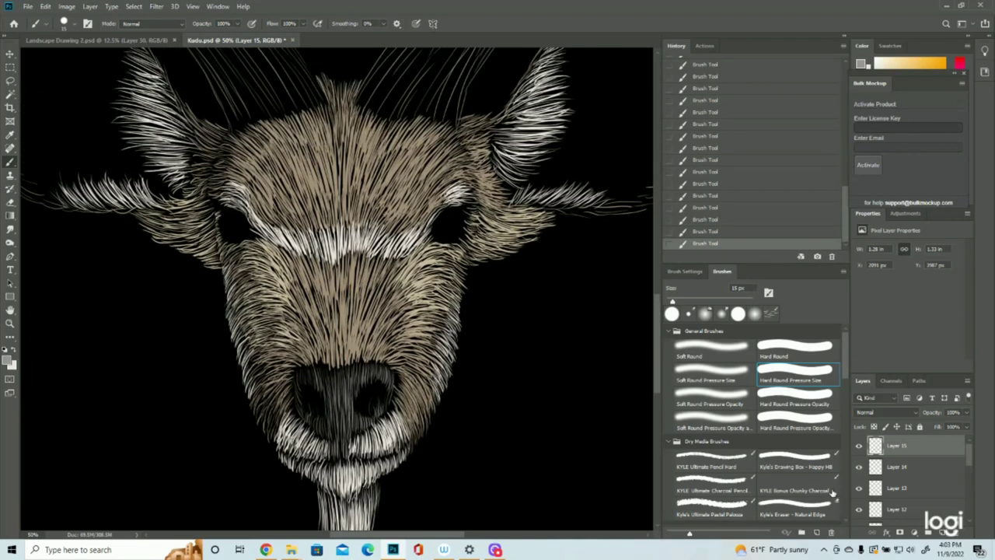
scroll(879, 478, down, 5)
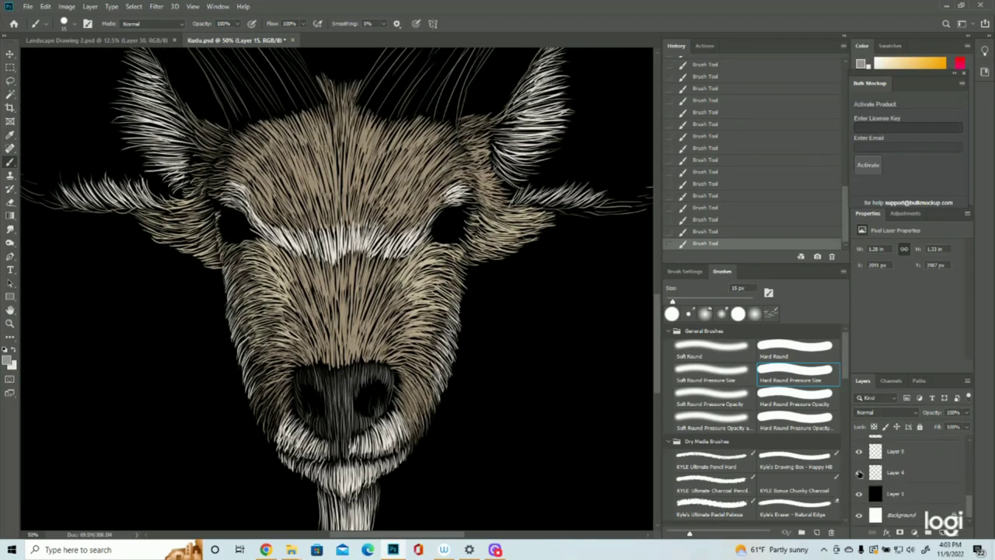
click(859, 473)
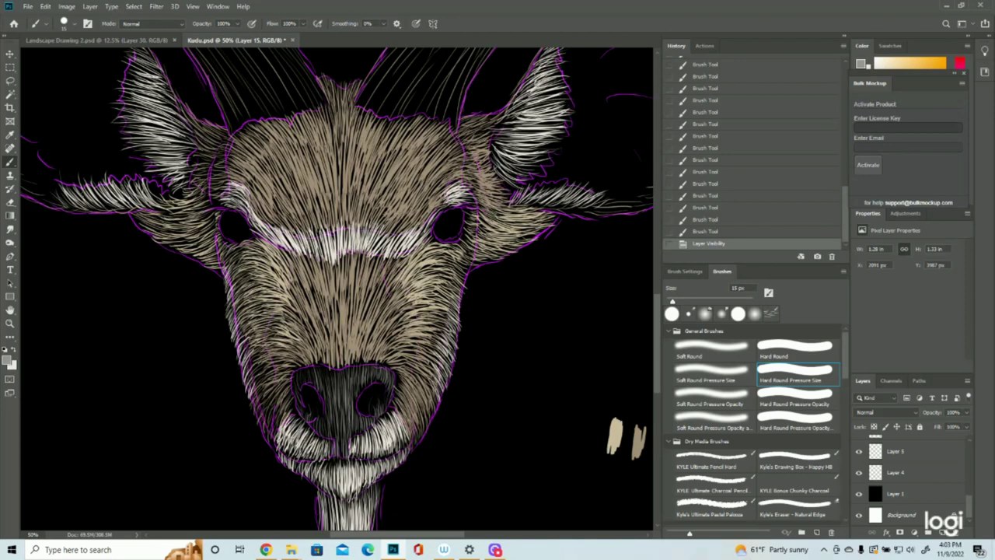
drag(458, 210, 476, 210)
drag(226, 210, 207, 207)
drag(221, 211, 209, 203)
drag(461, 209, 477, 202)
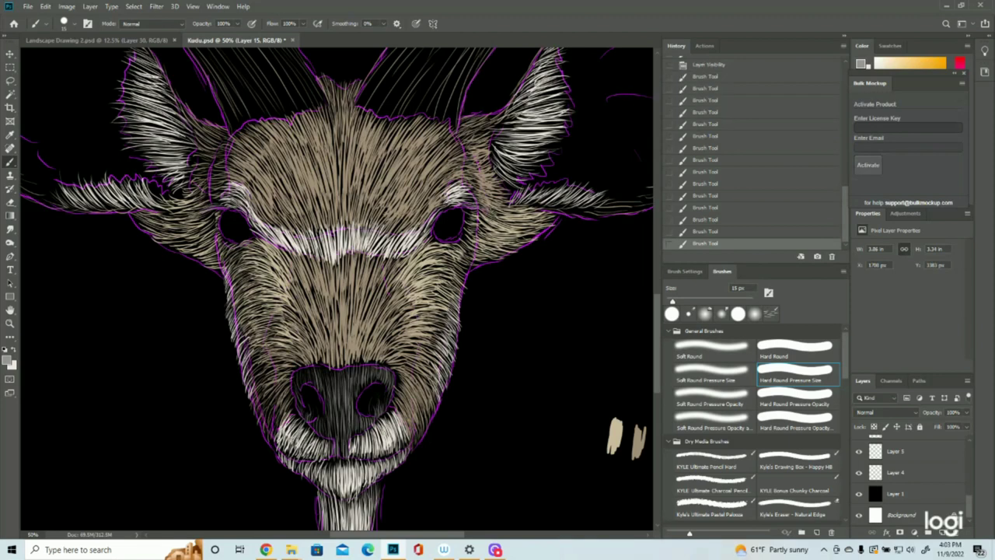
click(859, 472)
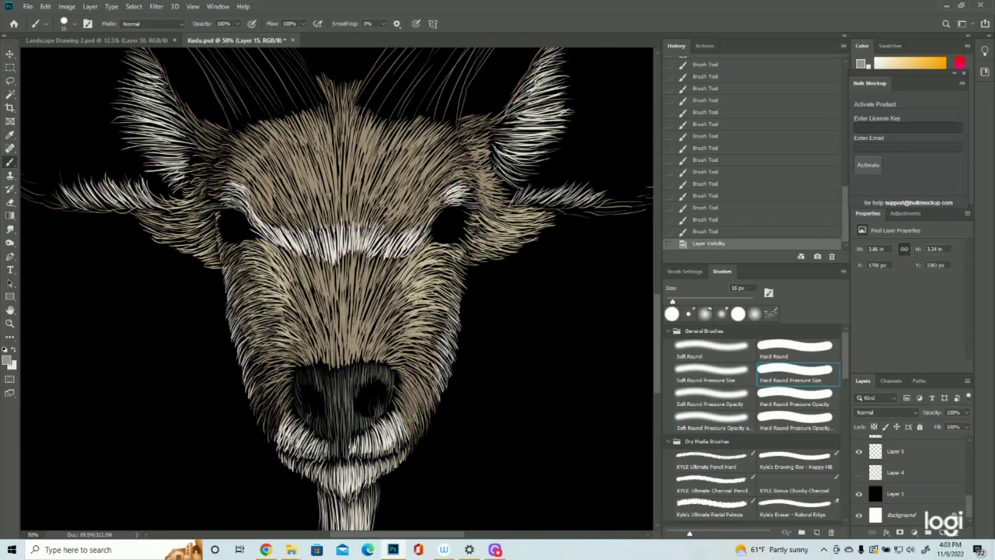
- Toggle the visibility of the layers between Layer 10 and Layer 14 to identify their strokes, and select Layer 13
click(11, 324)
drag(435, 332, 397, 330)
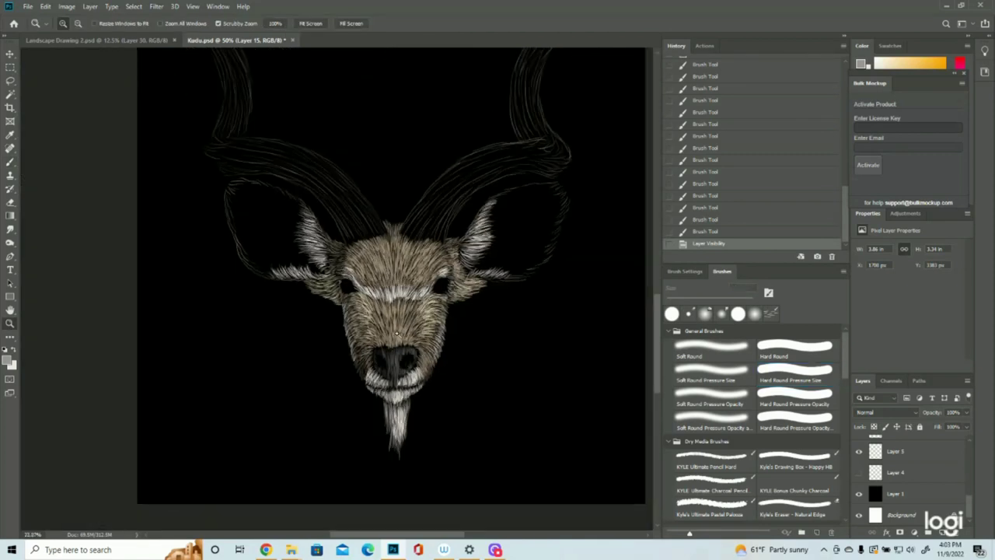
click(436, 306)
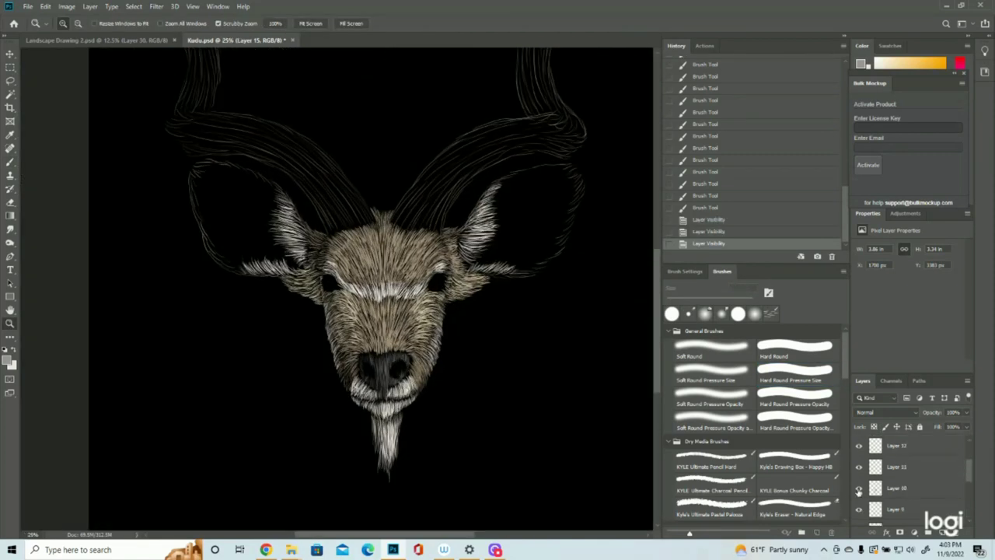
click(860, 489)
click(860, 467)
scroll(860, 468, up, 2)
click(860, 468)
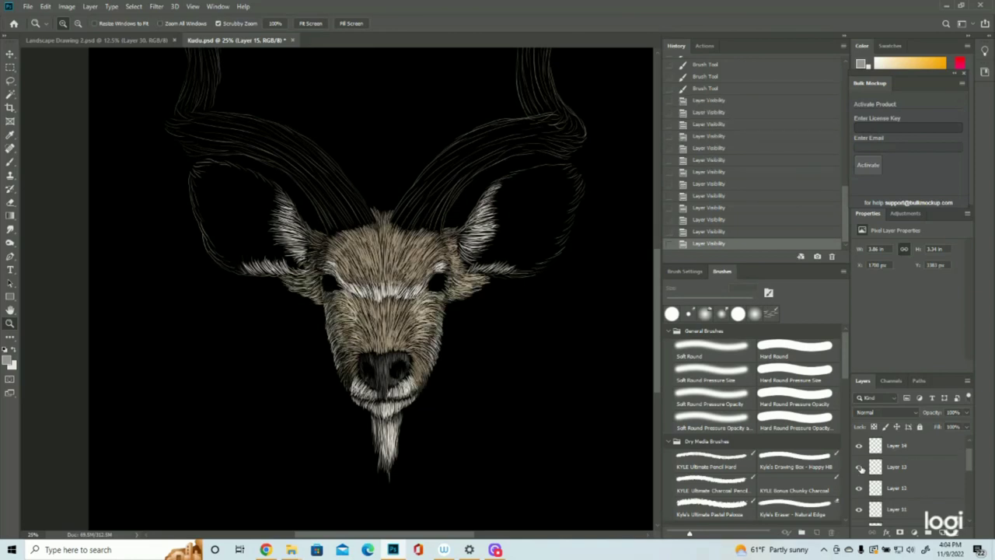
click(859, 445)
click(859, 445)
click(859, 469)
click(860, 469)
click(901, 475)
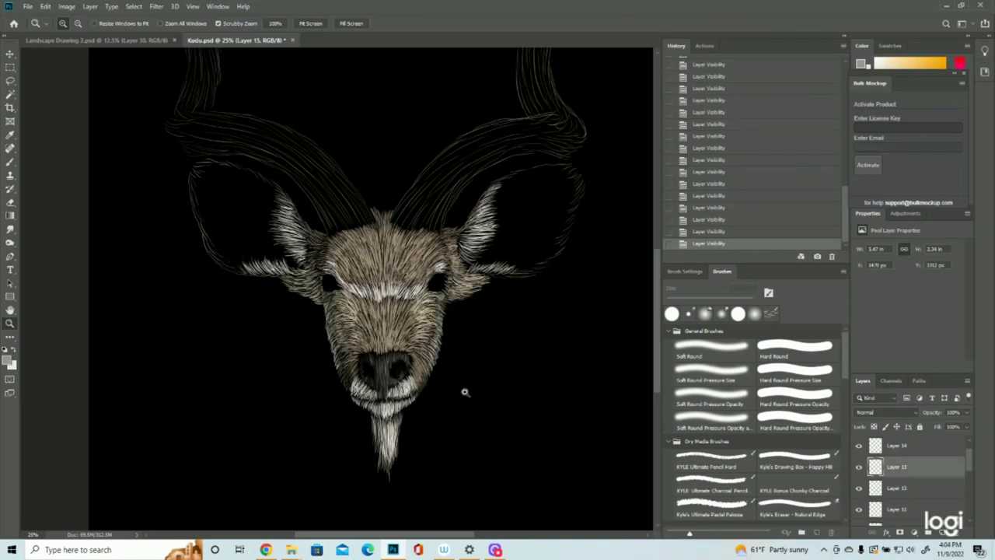
- Lasso and delete the Layer 13 strokes at the upper outer corners of both eyes, and clear the selection
drag(417, 289, 469, 297)
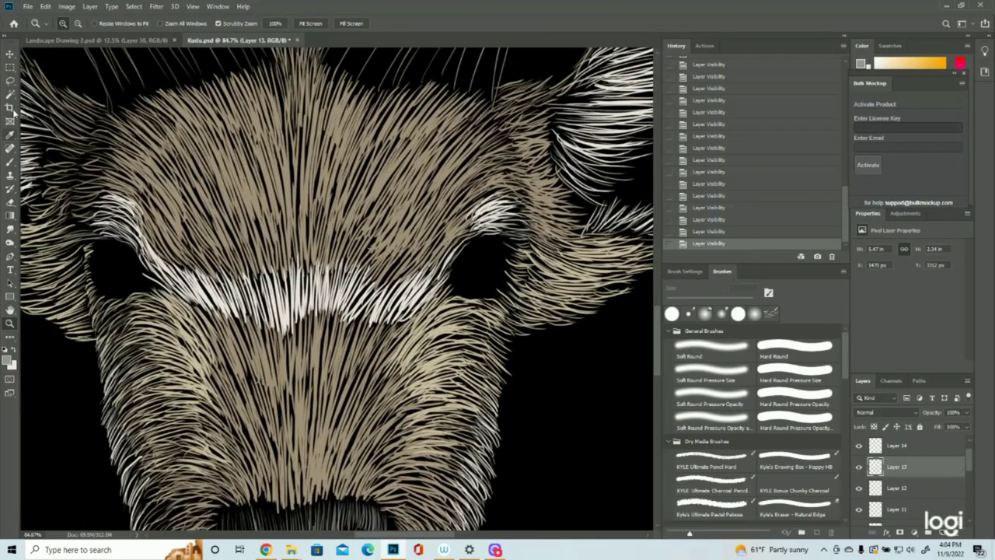
click(10, 82)
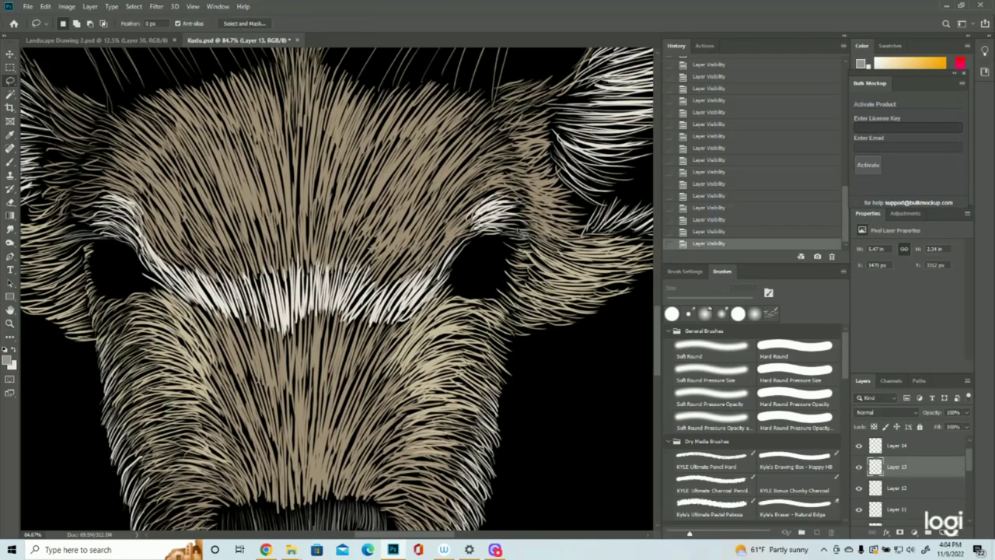
mouse_move(509, 230)
mouse_down()
mouse_move(500, 242)
mouse_move(527, 243)
mouse_move(499, 232)
mouse_up()
click(504, 243)
key(Delete)
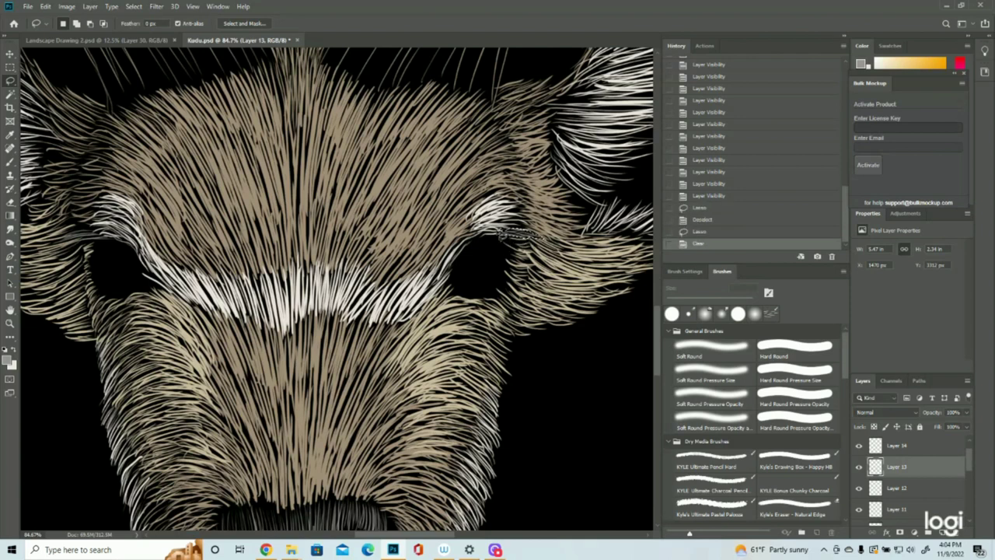
mouse_move(115, 240)
mouse_down()
mouse_move(88, 234)
mouse_move(55, 248)
mouse_move(132, 242)
mouse_up()
key(Delete)
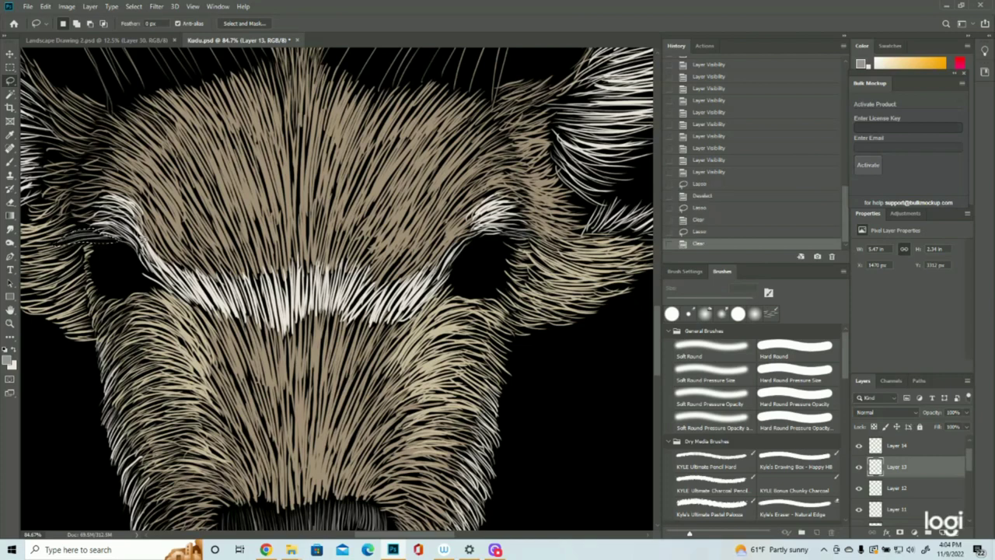
key(ctrl+d)
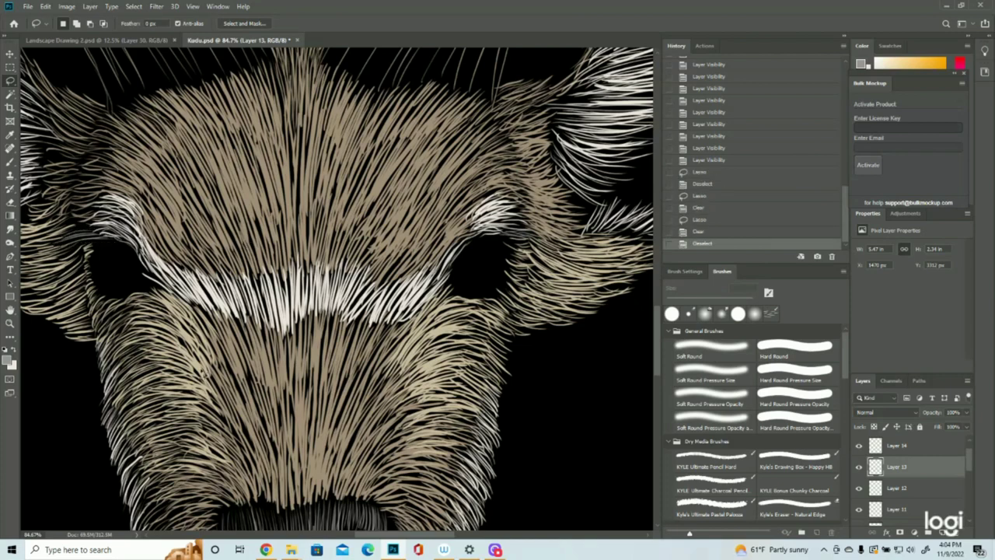
- Lasso a narrow area around the stray strokes at the upper outer corner of the right-hand eye
click(10, 323)
drag(314, 336, 243, 342)
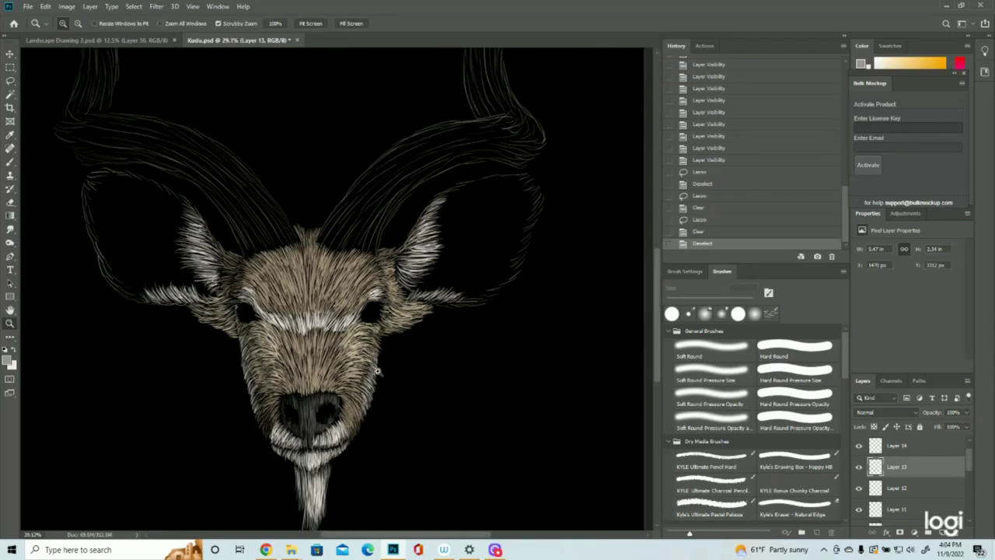
drag(383, 314, 460, 314)
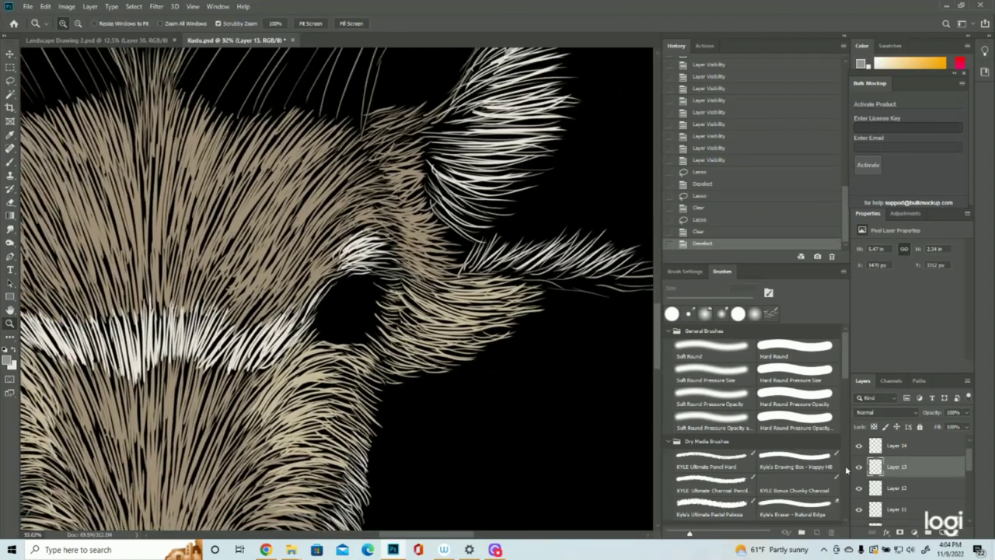
click(10, 80)
mouse_move(373, 276)
mouse_down()
mouse_move(400, 274)
mouse_move(381, 278)
mouse_up()
key(ctrl+d)
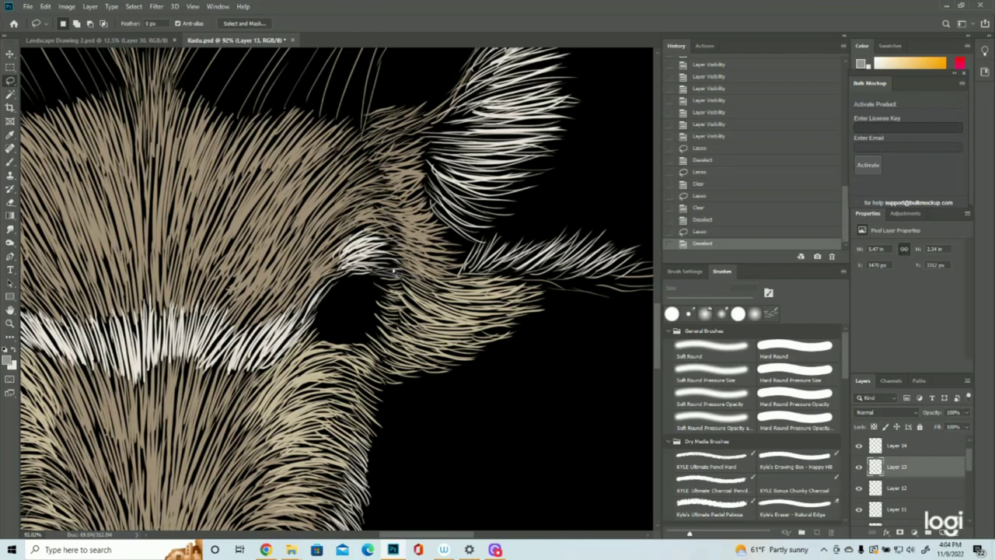
drag(378, 278, 366, 271)
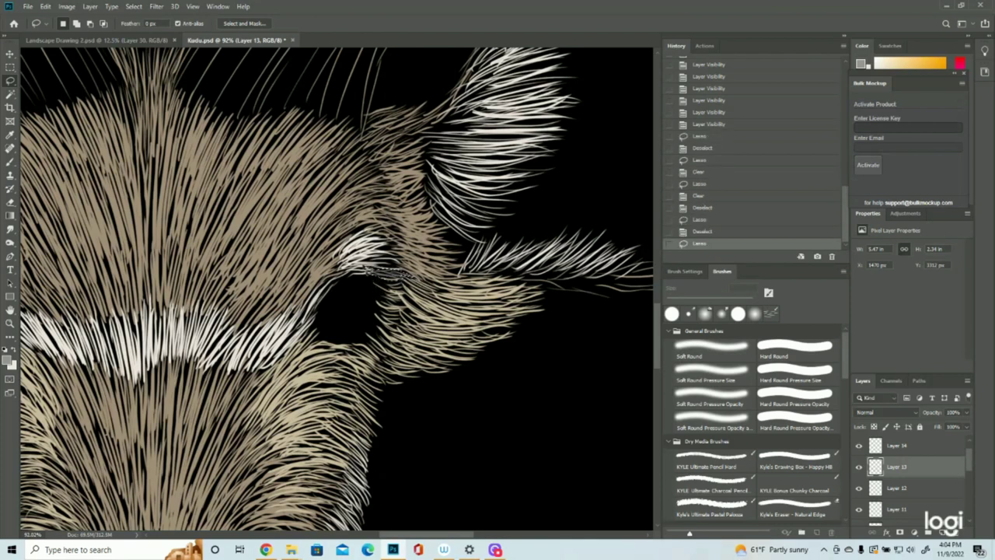
- Toggle Layers 12, 11 and 10 to find the stray strokes, and delete the lassoed area on Layer 10
click(895, 490)
click(860, 490)
click(859, 490)
click(860, 509)
click(859, 509)
scroll(860, 510, down, 1)
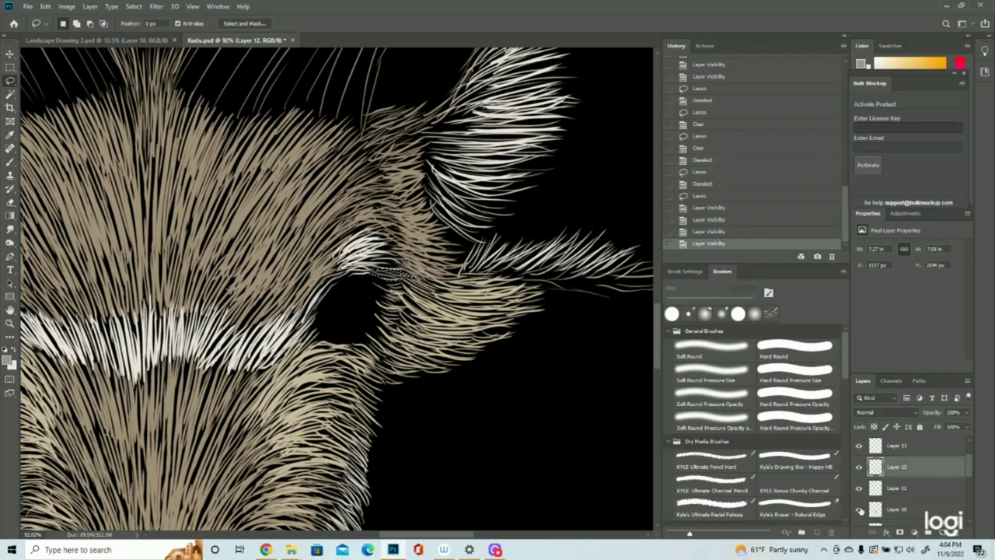
click(860, 509)
click(860, 509)
scroll(860, 510, down, 1)
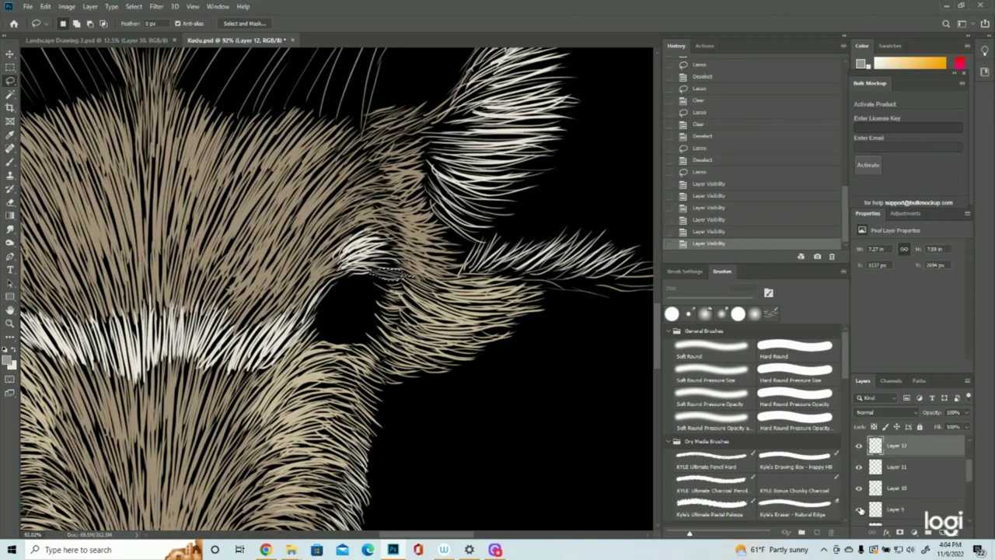
click(860, 489)
click(859, 489)
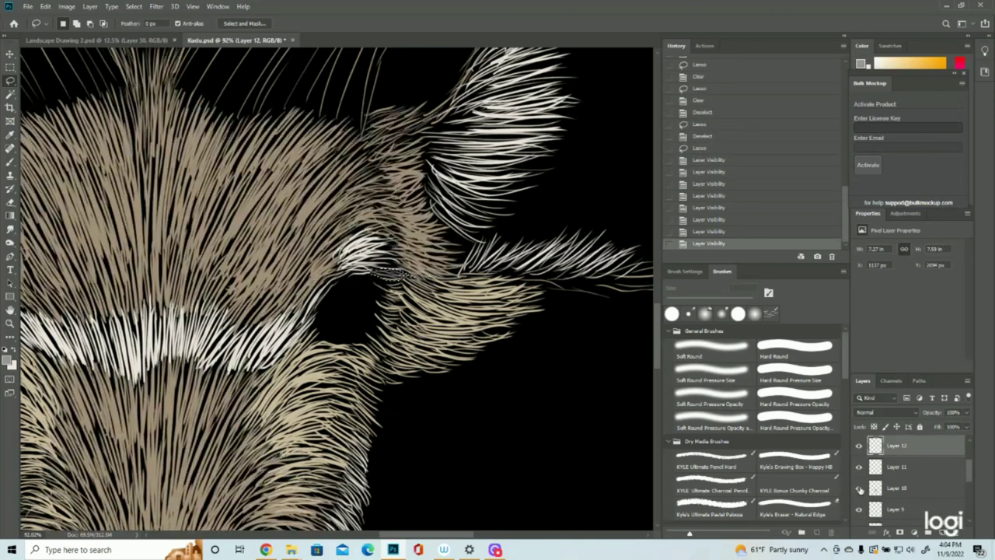
click(899, 488)
key(Delete)
- Toggle Layers 9 through 6 to find the remaining stray strokes, and delete the lassoed area on Layer 6
click(858, 511)
click(858, 512)
scroll(859, 510, down, 1)
click(860, 510)
click(859, 511)
scroll(859, 511, down, 1)
click(859, 511)
click(859, 511)
scroll(859, 511, down, 1)
click(860, 511)
click(859, 511)
click(899, 510)
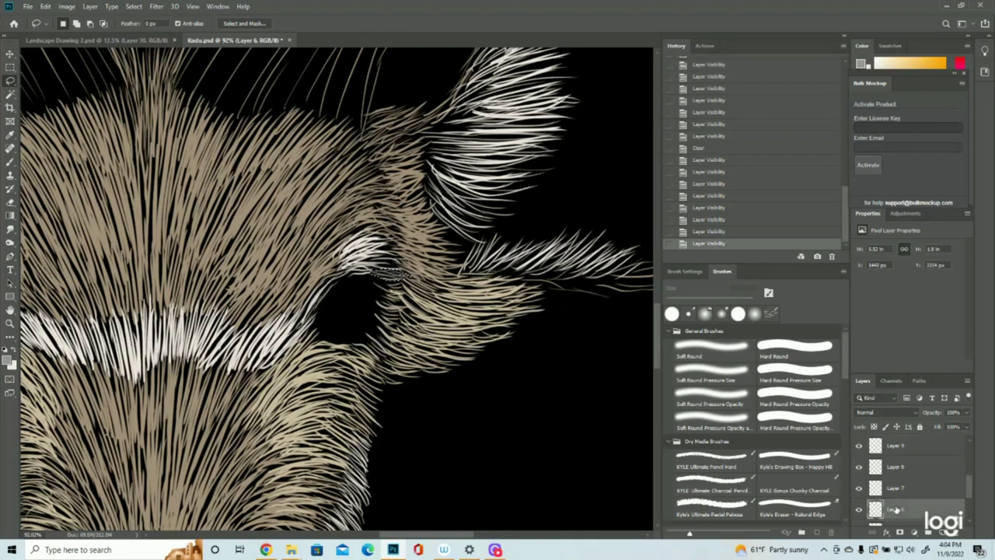
key(Delete)
- Delete the lassoed area on Layer 5 as well and remove the selection
scroll(898, 510, down, 1)
click(860, 511)
click(859, 511)
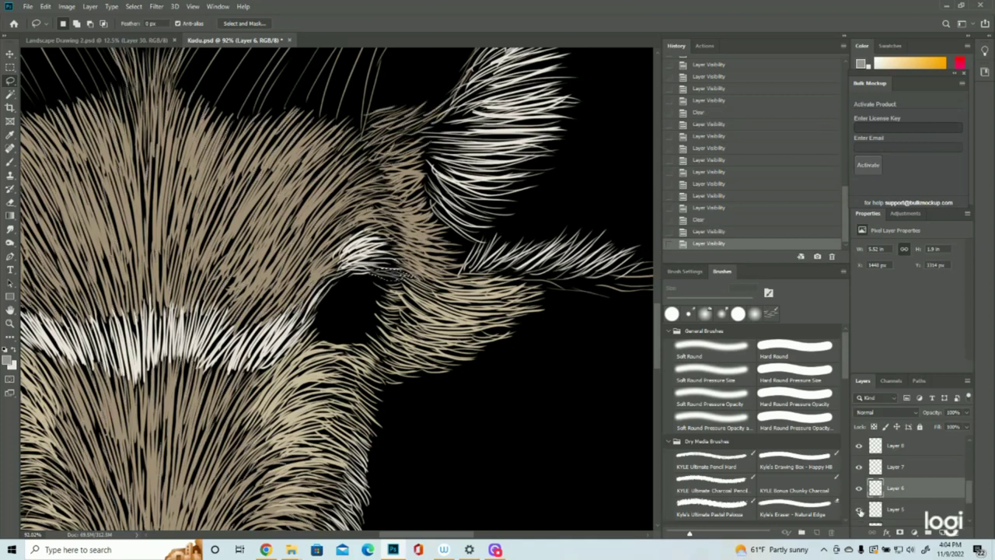
key(Delete)
click(894, 509)
key(Delete)
scroll(877, 506, down, 1)
click(124, 6)
click(140, 27)
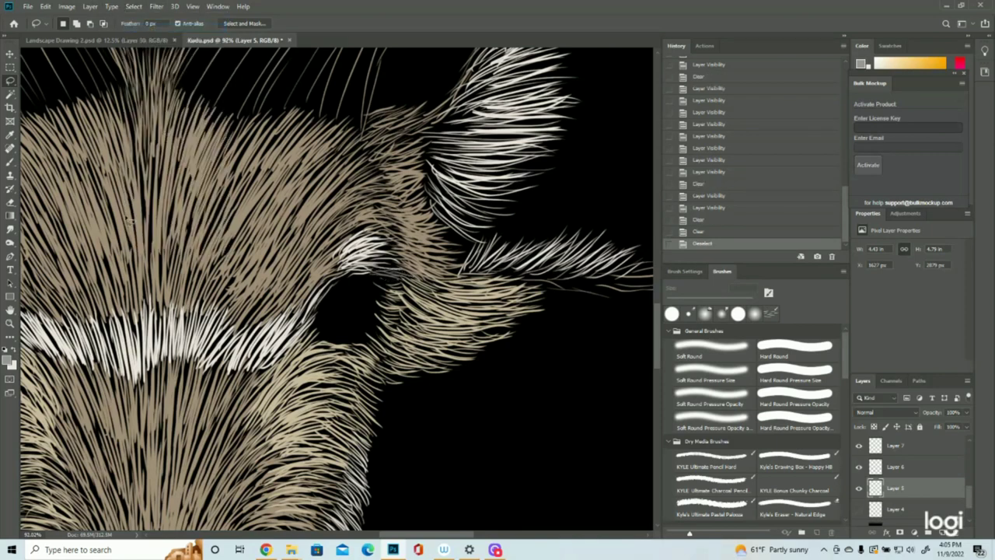
- Add a new layer above Layer 15 and sample beige from the fur below the right-hand eye as the brush colour
click(10, 323)
drag(559, 370, 502, 377)
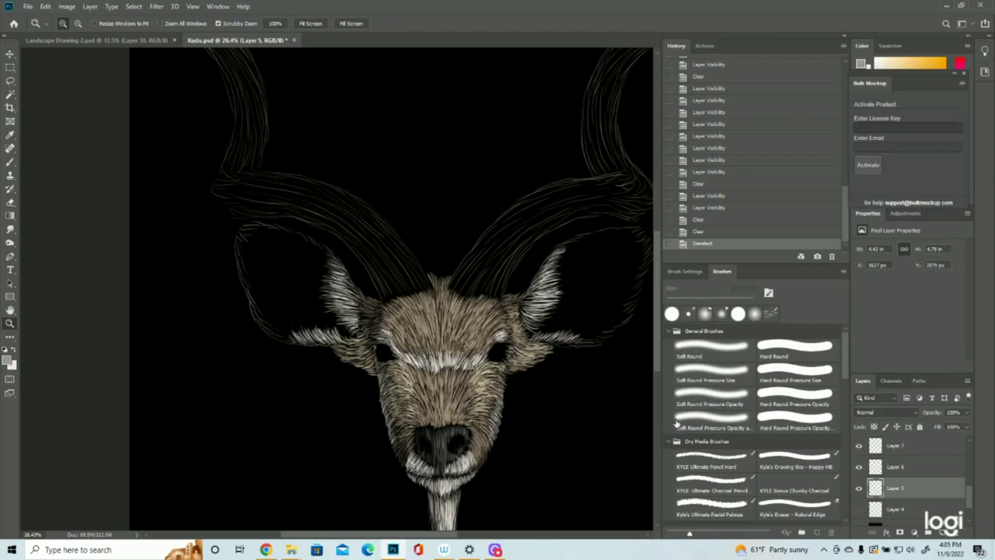
scroll(953, 538, up, 2)
scroll(944, 473, up, 4)
drag(488, 397, 576, 385)
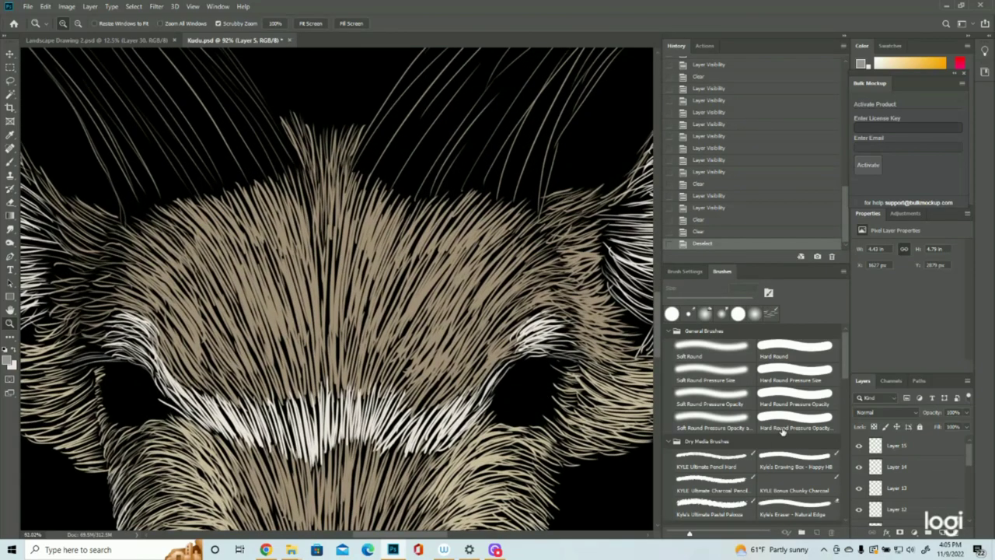
click(908, 453)
click(942, 532)
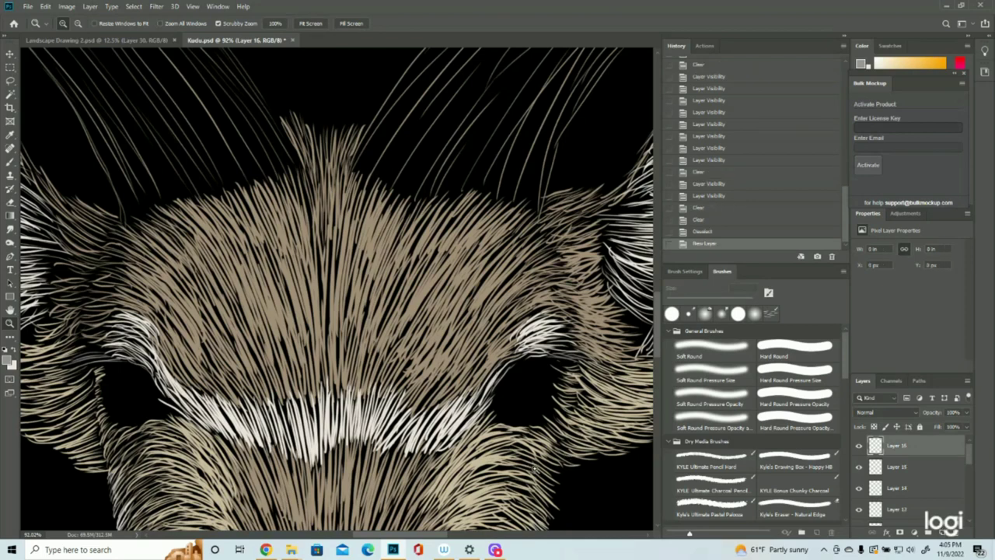
drag(535, 469, 589, 466)
click(8, 360)
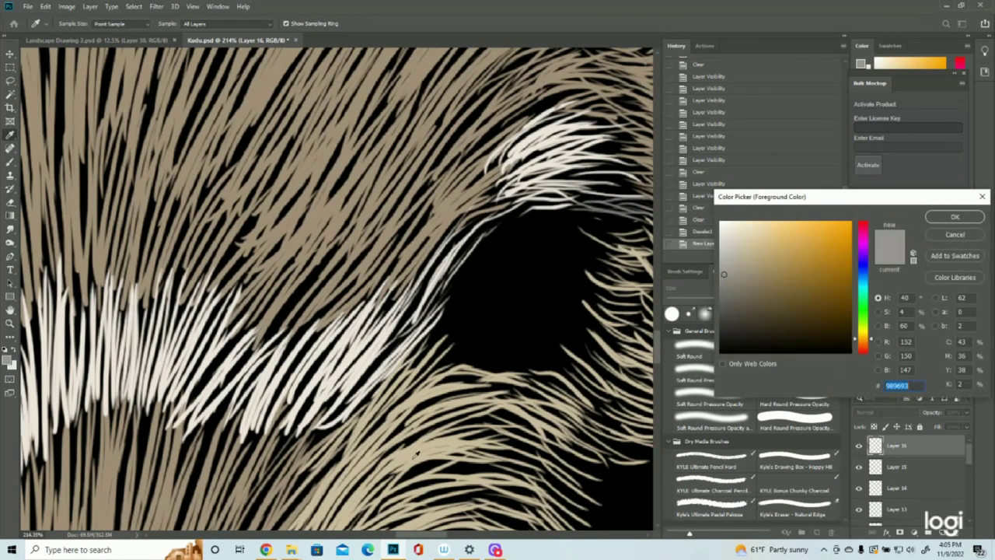
click(422, 445)
click(954, 217)
- Paint beige fur strokes along the outer and lower edges of the right-hand eye, showing the Layer 4 sketch only while painting
key(z)
scroll(875, 475, down, 10)
click(859, 473)
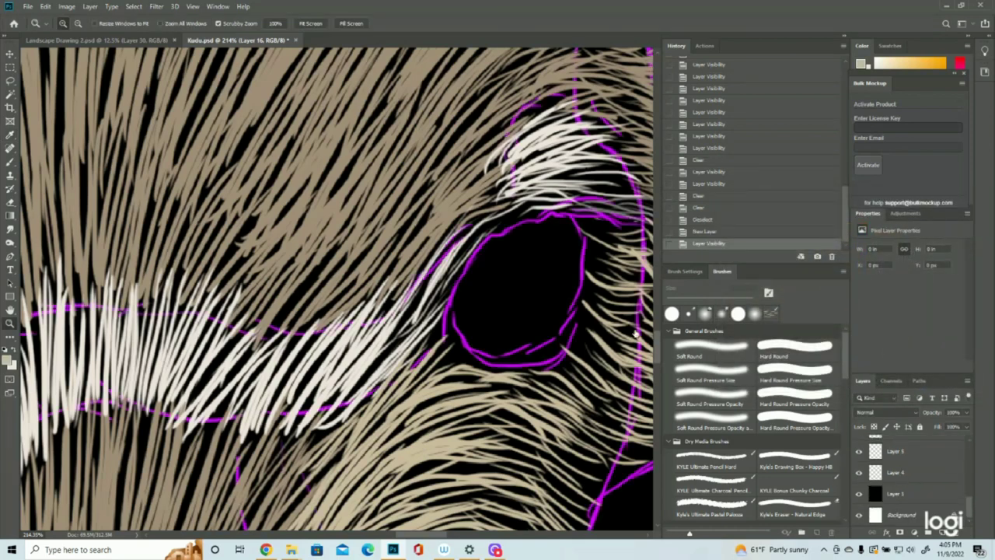
click(11, 165)
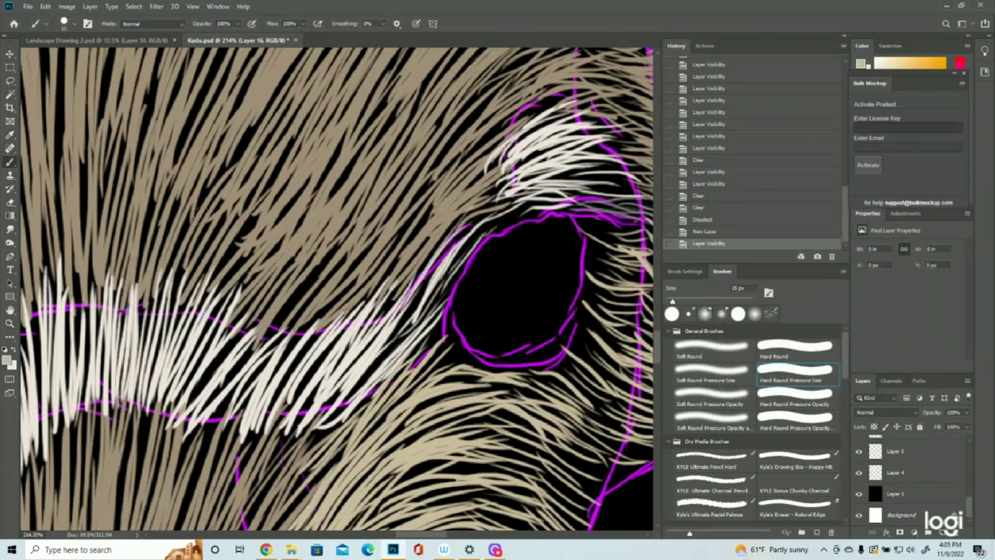
mouse_move(571, 342)
mouse_down()
mouse_move(593, 372)
mouse_move(602, 366)
mouse_up()
drag(575, 335, 611, 364)
mouse_move(576, 327)
mouse_down()
mouse_move(608, 359)
mouse_move(604, 350)
mouse_up()
mouse_move(578, 316)
mouse_down()
mouse_move(612, 349)
mouse_move(608, 336)
mouse_up()
drag(581, 299, 610, 330)
mouse_move(583, 293)
mouse_down()
mouse_move(610, 271)
mouse_move(592, 263)
mouse_move(612, 284)
mouse_up()
mouse_move(585, 260)
mouse_down()
mouse_move(610, 275)
mouse_move(577, 216)
mouse_move(636, 238)
mouse_up()
drag(477, 357, 437, 362)
mouse_move(451, 339)
mouse_down()
mouse_move(429, 360)
mouse_move(419, 357)
mouse_up()
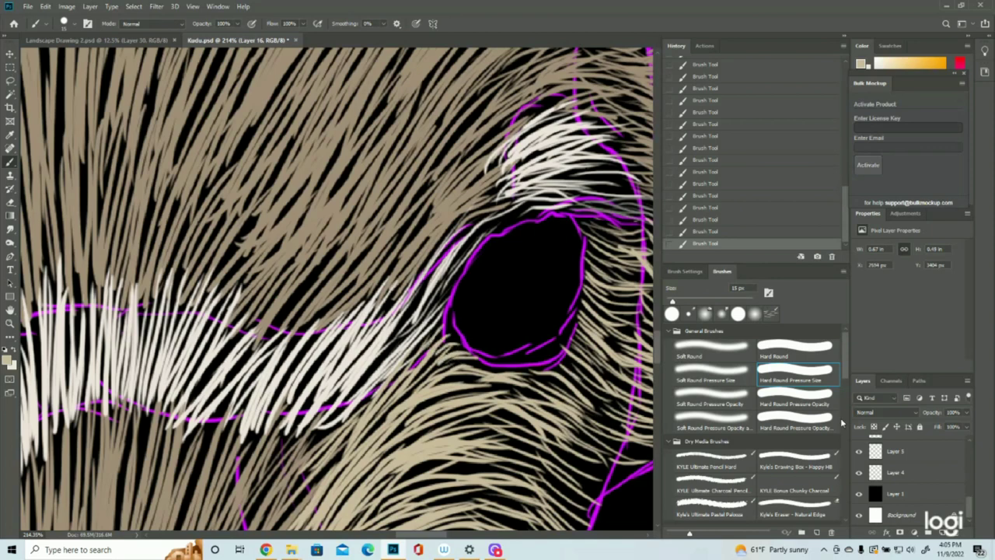
click(859, 472)
- Add a few short beige strokes beneath the right-hand eye, toward its lower outer corner
click(10, 323)
mouse_move(291, 304)
mouse_down()
mouse_move(187, 304)
mouse_move(229, 302)
mouse_up()
click(13, 162)
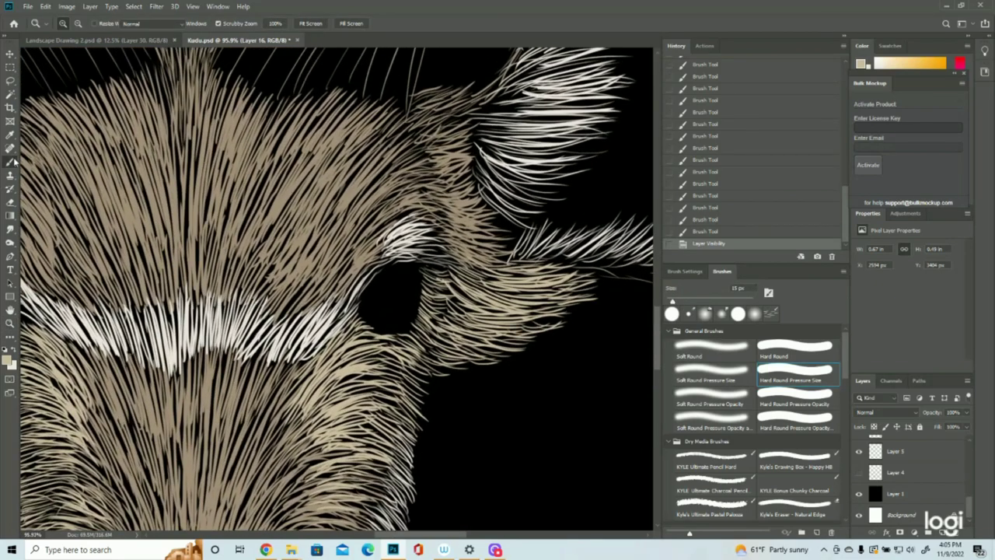
click(11, 161)
mouse_move(387, 330)
mouse_down()
mouse_move(368, 335)
mouse_move(394, 326)
mouse_move(425, 342)
mouse_up()
drag(407, 322, 425, 334)
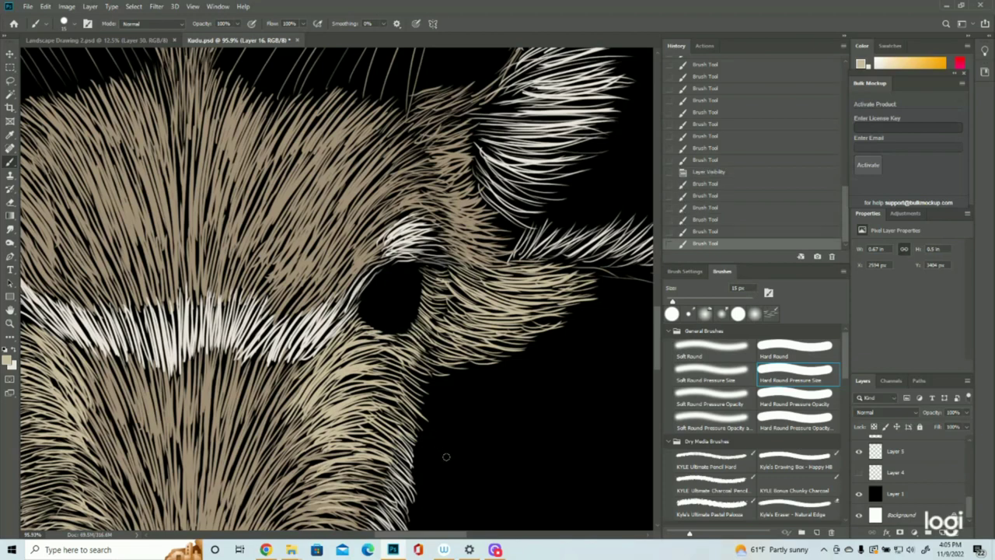
- Paint short beige strokes around the left-hand eye's edges, showing the Layer 4 sketch only while painting
drag(452, 535, 421, 542)
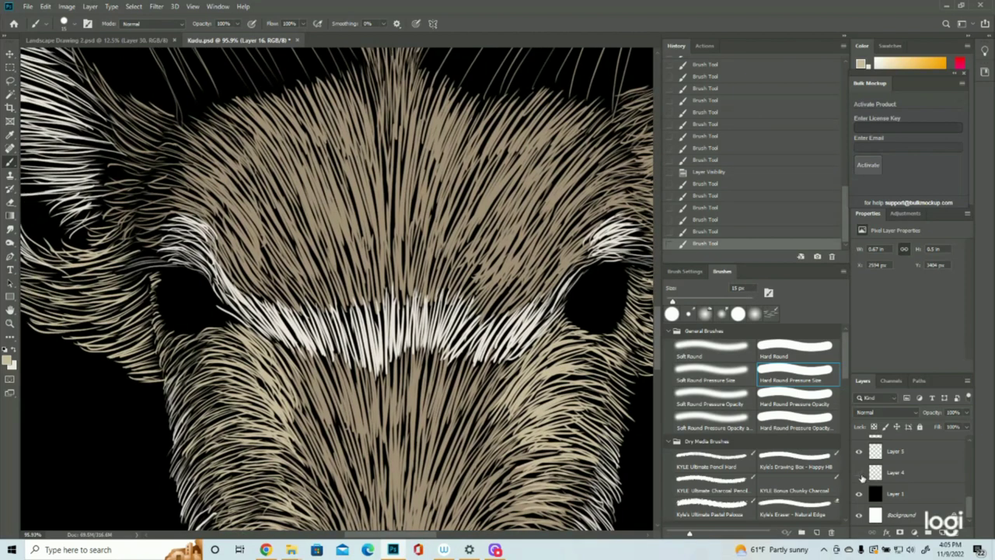
click(859, 473)
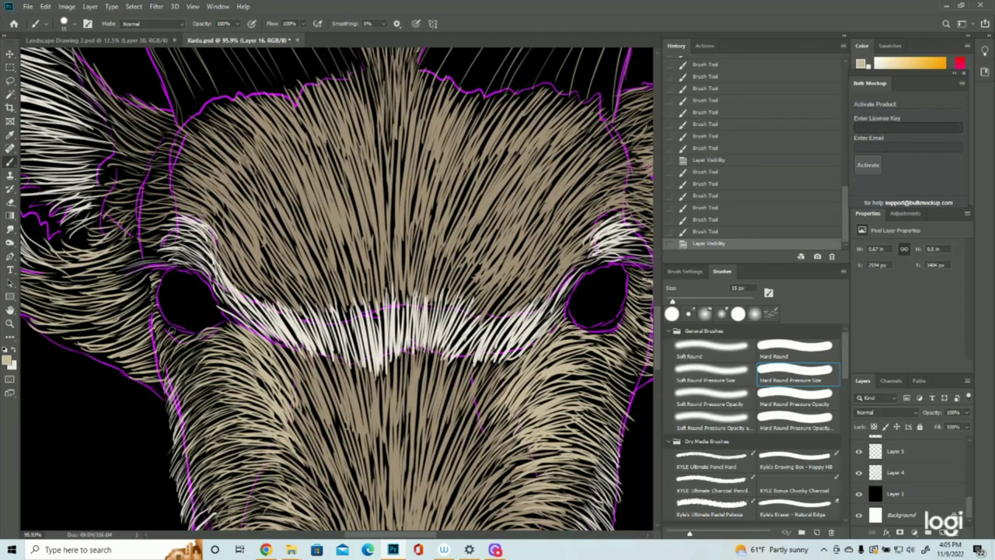
drag(174, 329, 161, 323)
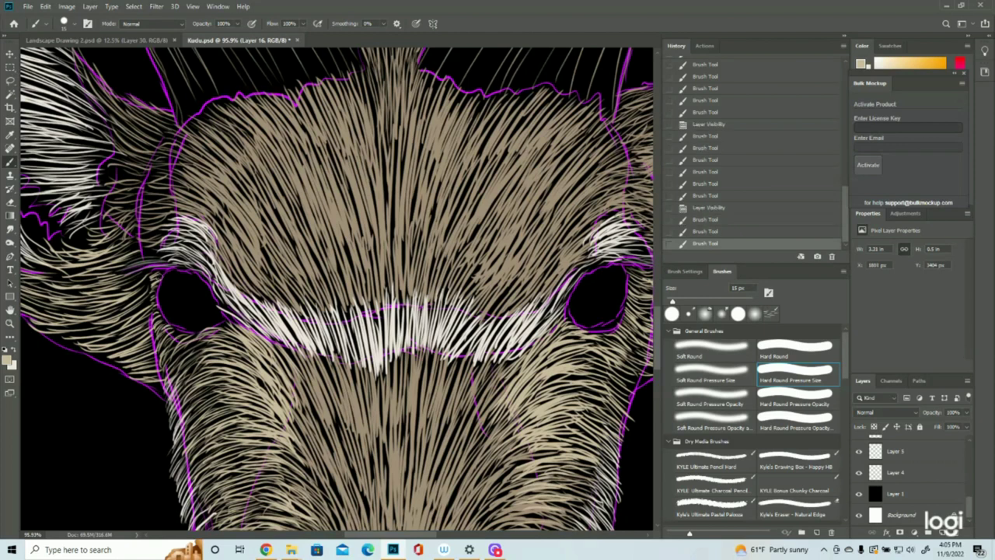
drag(162, 286, 157, 283)
drag(164, 279, 160, 273)
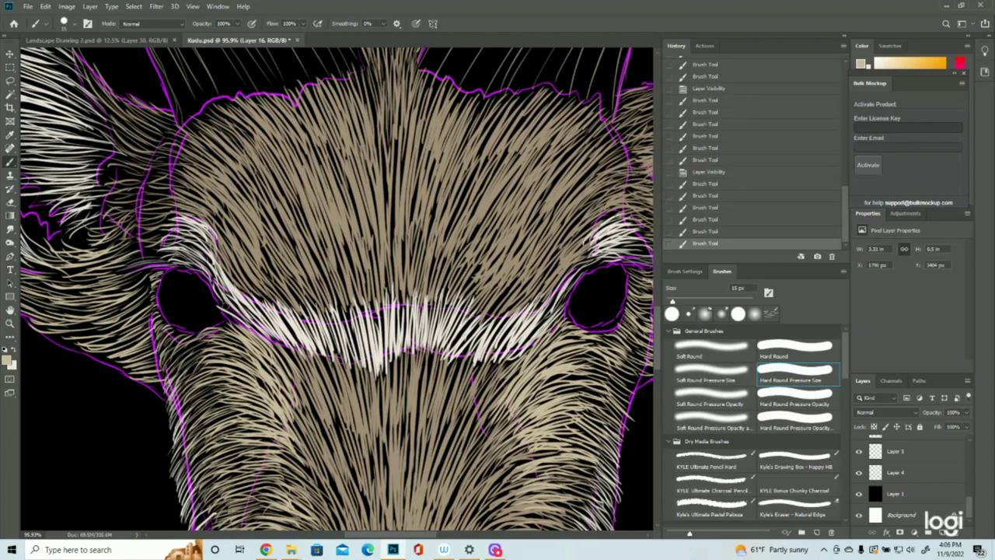
drag(228, 322, 224, 329)
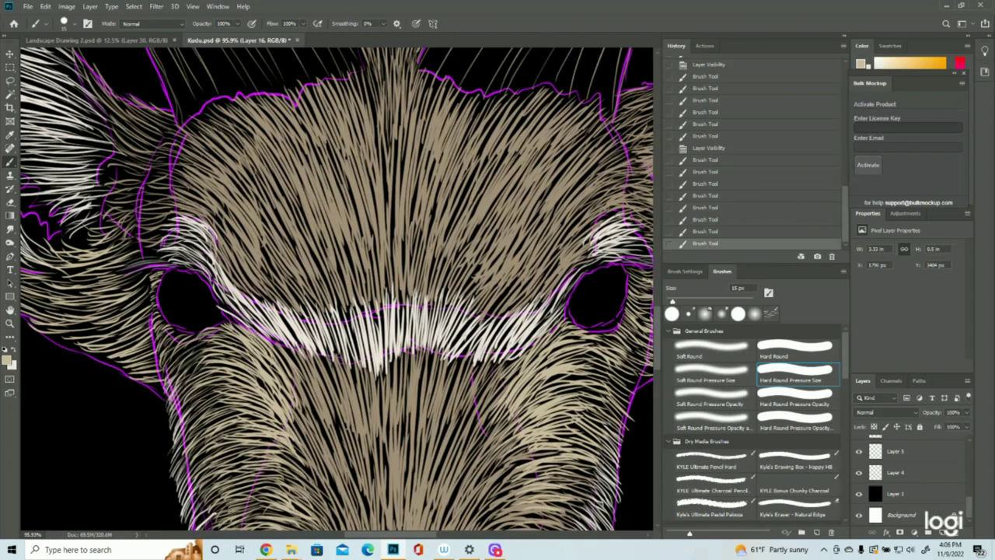
drag(183, 332, 166, 338)
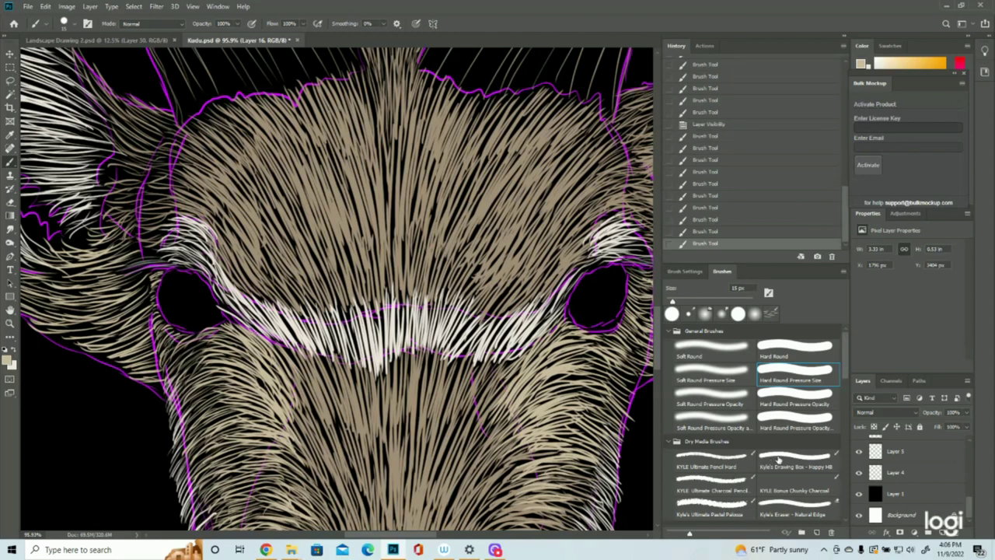
click(859, 473)
- Paint a row of short beige fur strokes along the lower edge of the left-hand eye
click(11, 325)
drag(340, 321, 265, 331)
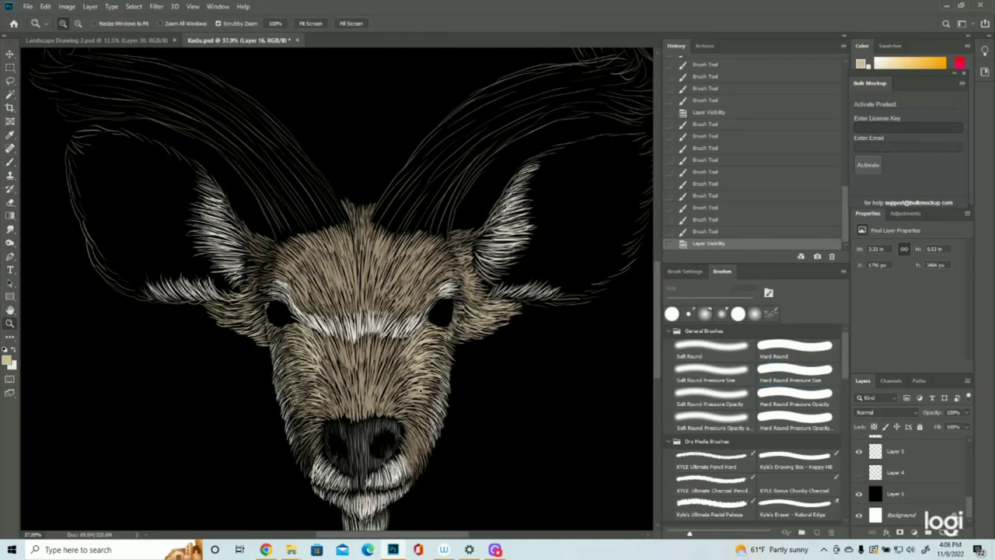
click(388, 369)
click(10, 162)
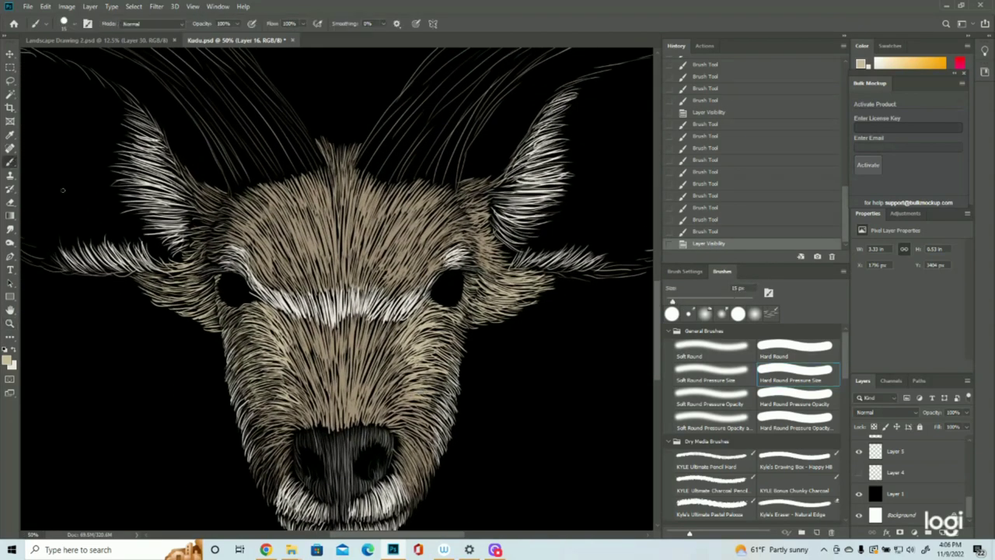
drag(222, 301, 224, 309)
drag(224, 303, 228, 312)
drag(228, 305, 233, 313)
drag(232, 308, 238, 316)
drag(238, 308, 240, 317)
drag(241, 308, 232, 321)
drag(231, 311, 237, 322)
drag(237, 313, 242, 323)
- Fit the whole kudu drawing in view and save the document
click(10, 324)
drag(356, 306, 328, 306)
drag(493, 396, 468, 395)
key(ctrl+0)
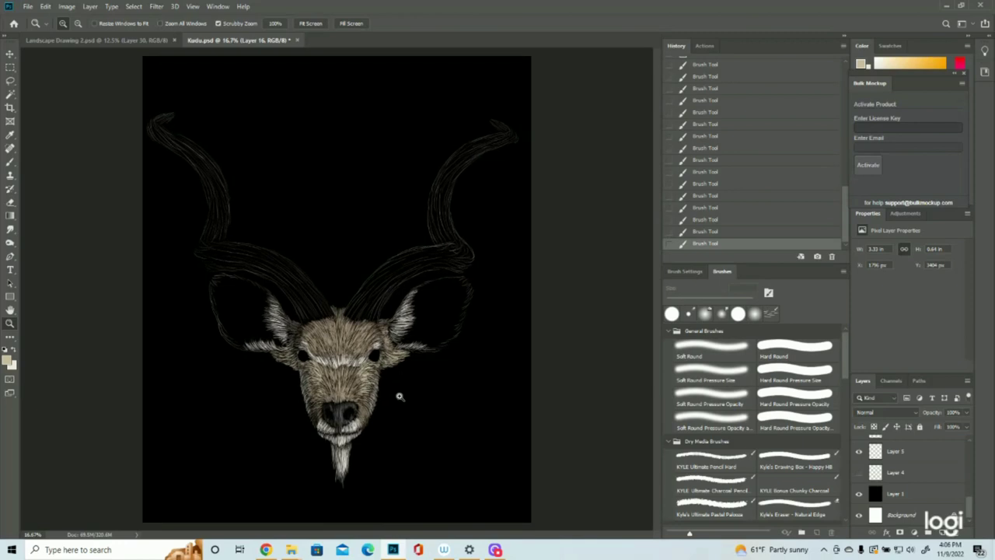
click(28, 6)
click(39, 112)
- Add a new layer above Layer 16, show the Layer 4 sketch and sample the middle swatch mark, a18f79, as the brush colour
click(390, 403)
scroll(899, 470, up, 5)
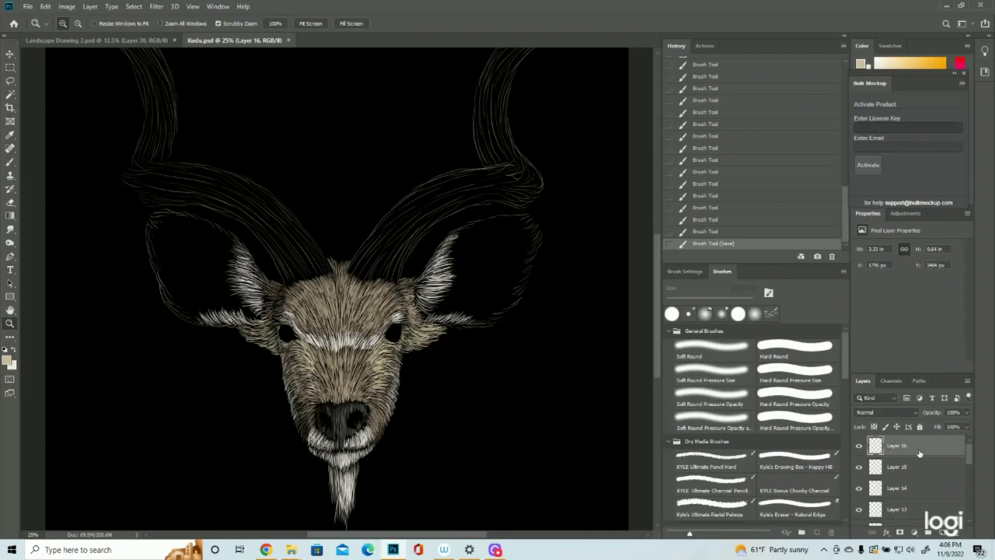
click(943, 532)
scroll(895, 478, down, 10)
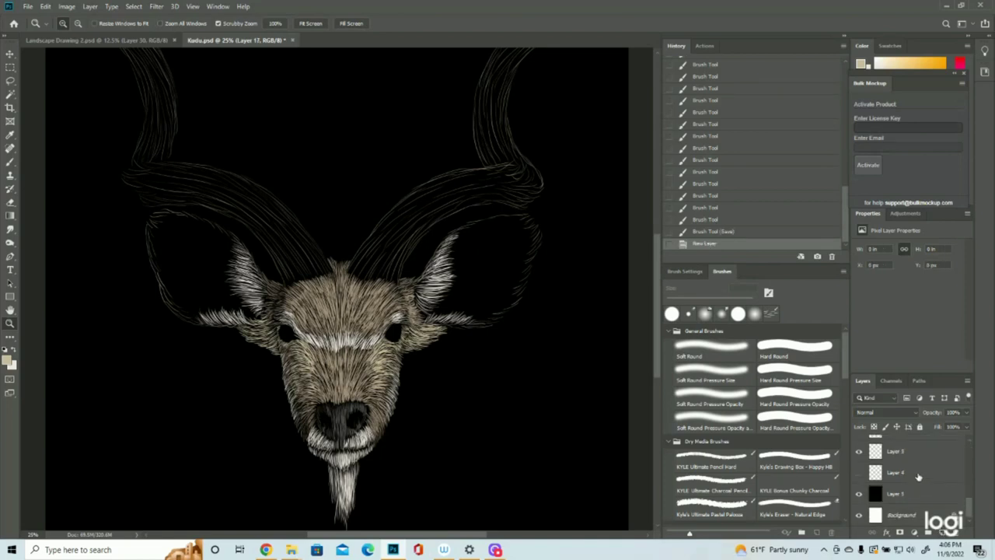
click(859, 473)
click(9, 358)
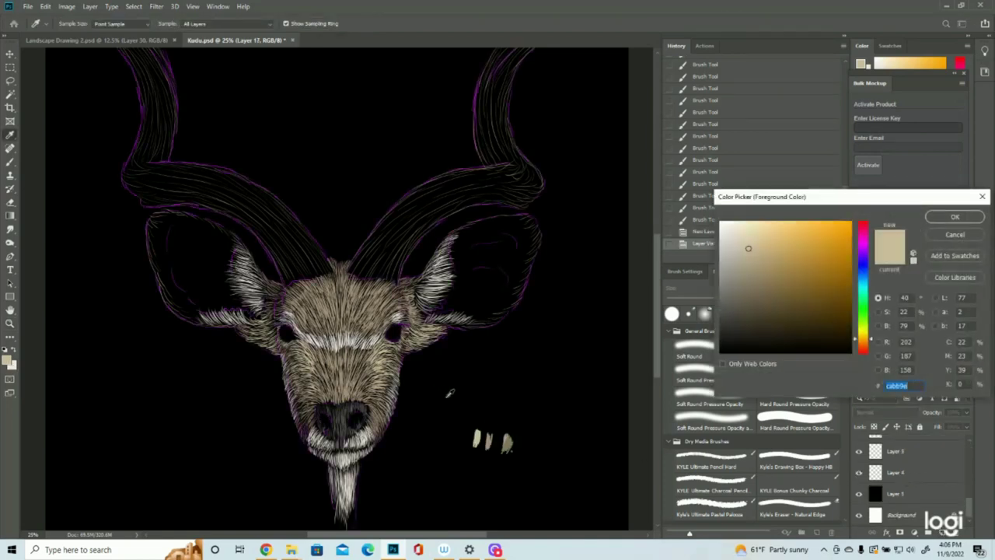
click(492, 437)
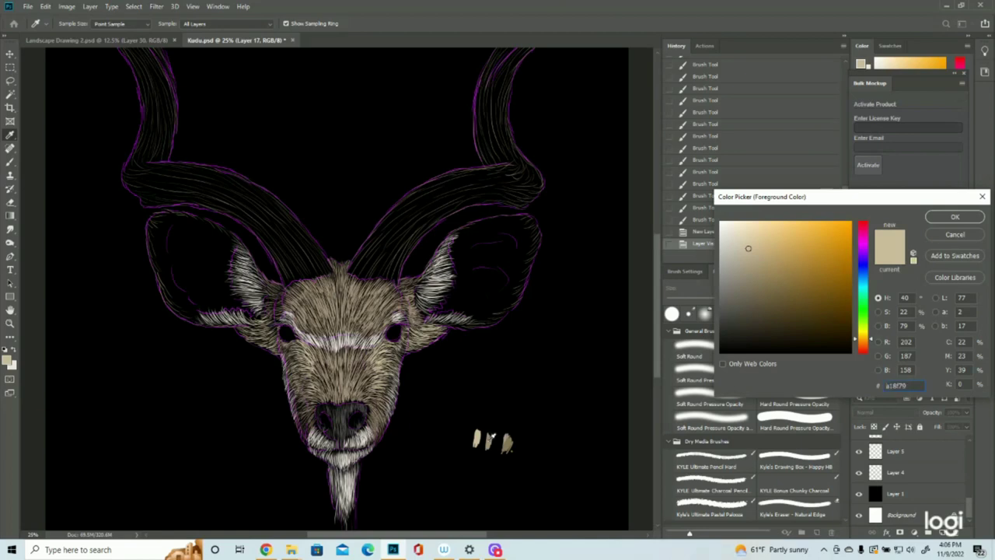
click(956, 219)
- Hide the Layer 4 sketch and paint thin strokes along the upper edge of the right-hand horn's lower section
key(z)
scroll(591, 303, up, 1)
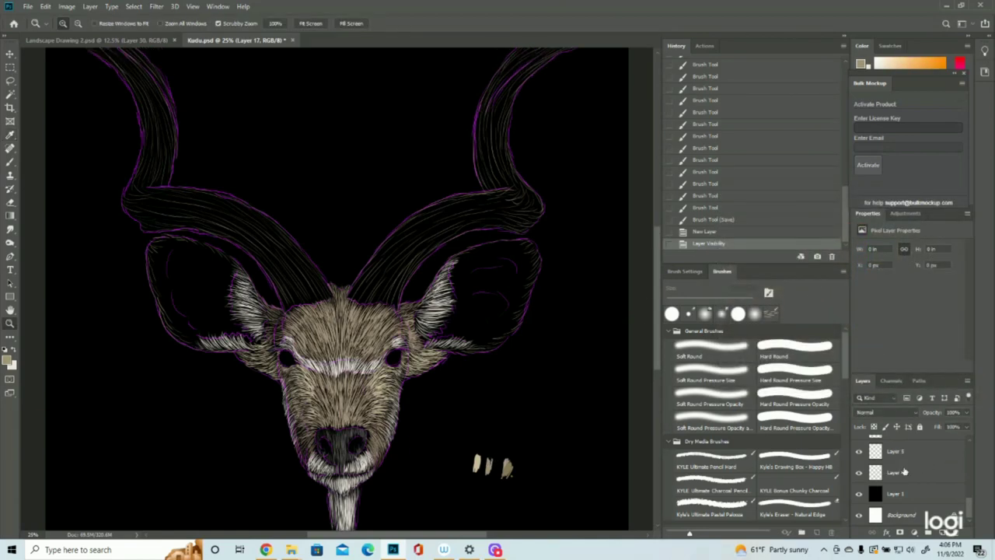
click(859, 476)
drag(465, 259, 436, 262)
click(439, 163)
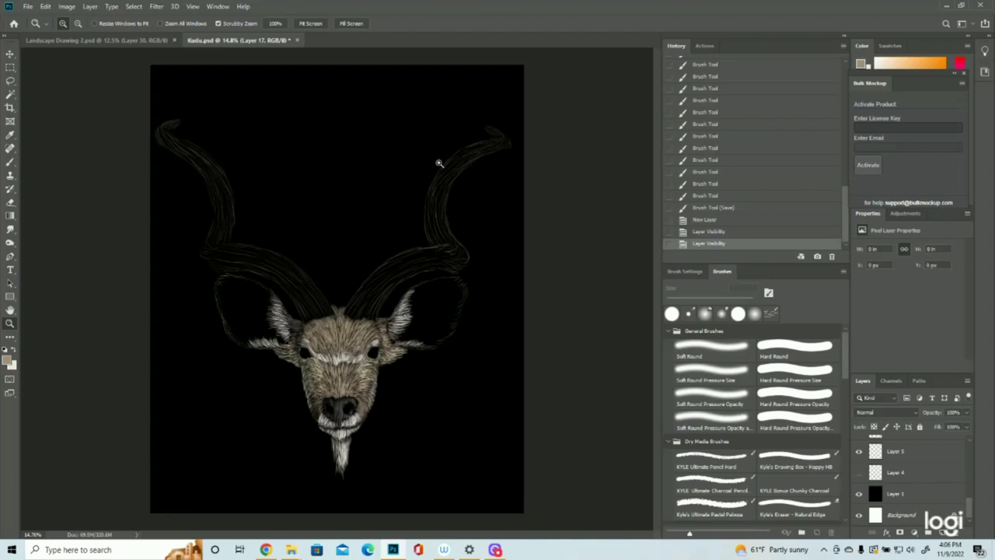
click(440, 164)
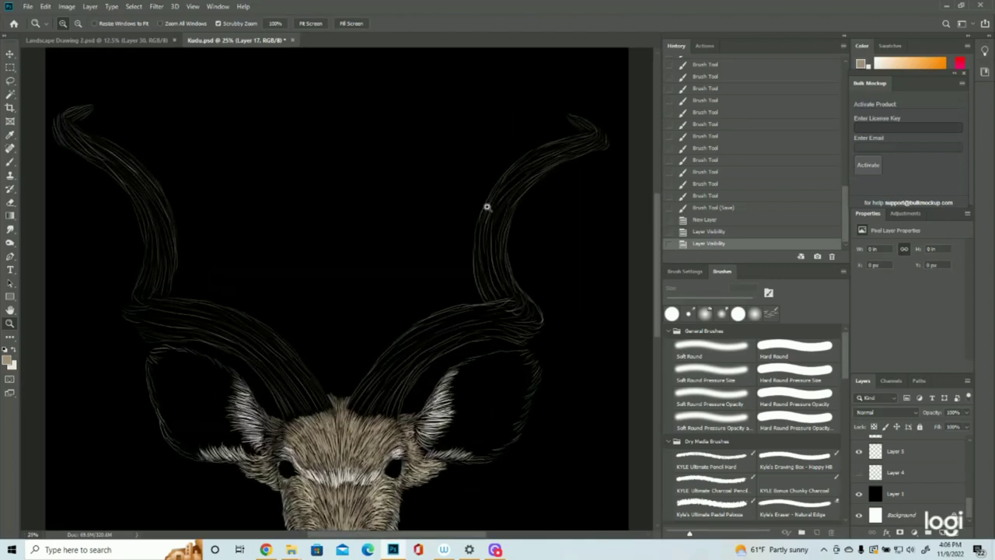
click(11, 161)
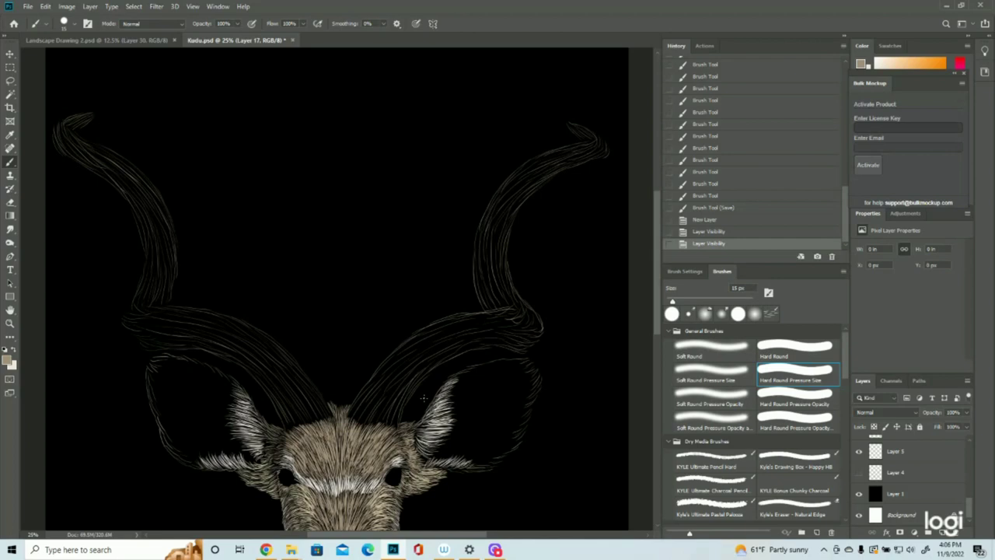
drag(504, 313, 457, 319)
drag(471, 316, 444, 323)
drag(509, 311, 427, 329)
drag(443, 324, 408, 342)
- Paint long strokes along the upper edge of the right-hand horn's lower section, from the bend down to the forehead
click(9, 323)
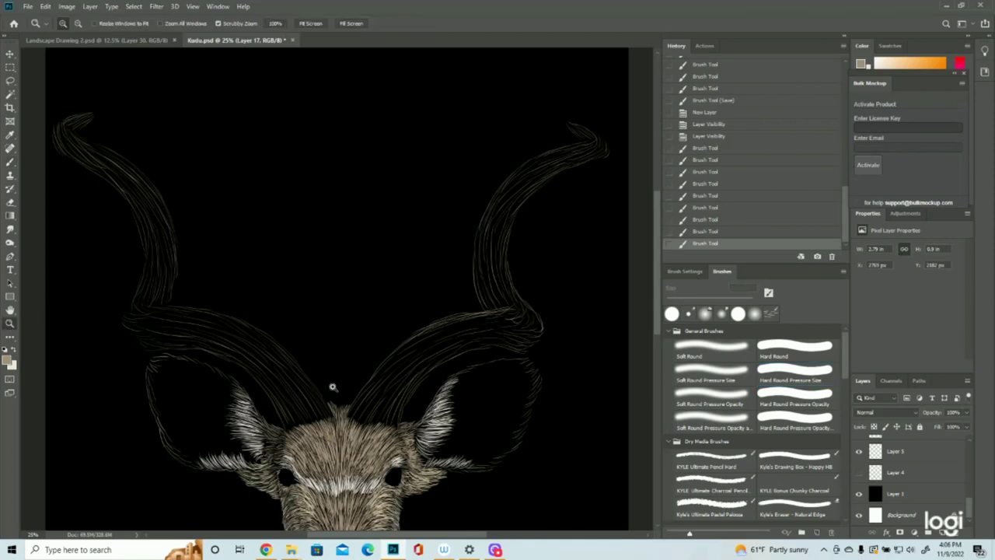
drag(423, 414, 434, 421)
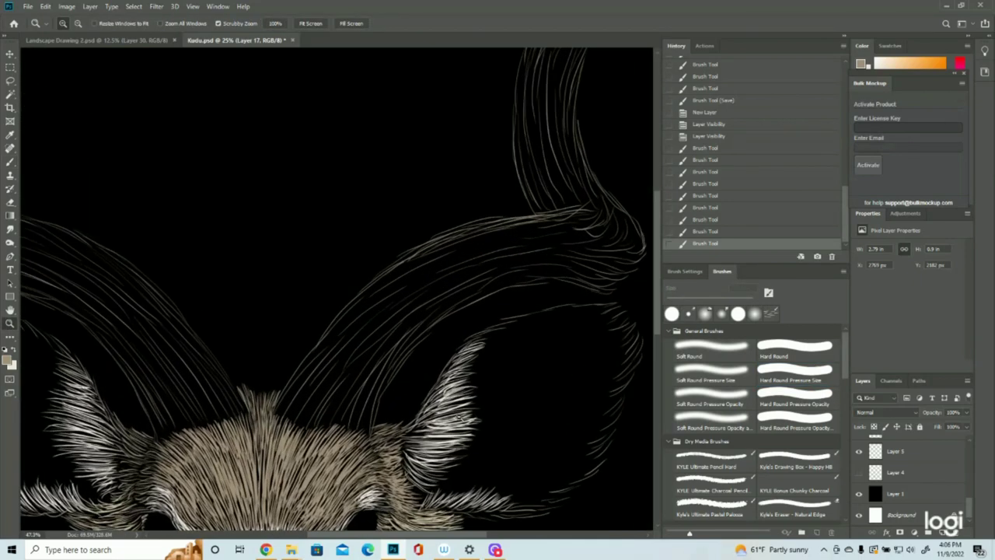
click(10, 162)
mouse_move(585, 208)
mouse_down()
mouse_move(451, 230)
mouse_move(372, 276)
mouse_up()
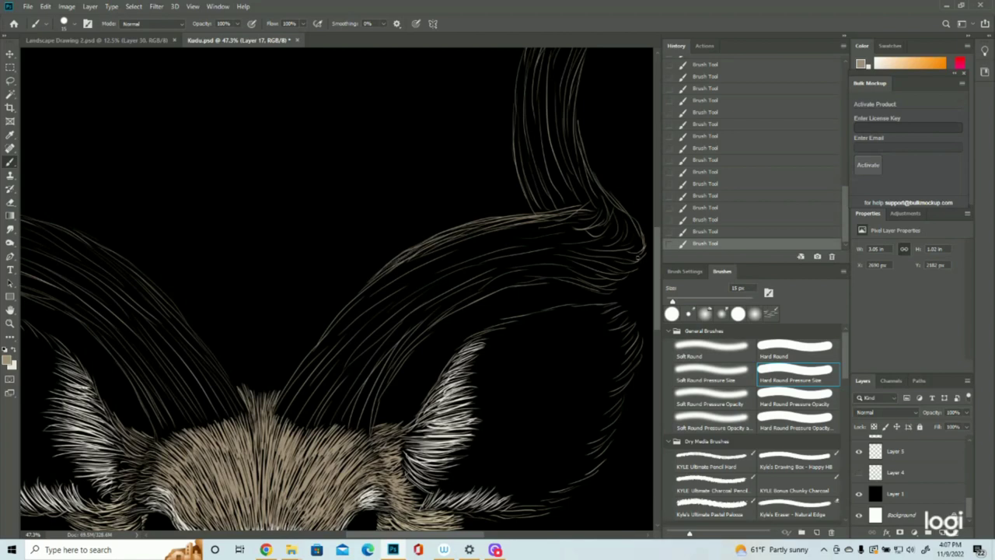
mouse_move(537, 218)
mouse_down()
mouse_move(425, 255)
mouse_move(454, 240)
mouse_move(398, 269)
mouse_up()
mouse_move(451, 246)
mouse_down()
mouse_move(363, 297)
mouse_move(277, 405)
mouse_up()
drag(384, 287, 276, 418)
- Fill the middle and underside of the right-hand horn's lower section with long curved strokes down to its base
drag(595, 210, 450, 249)
drag(561, 226, 373, 302)
drag(507, 286, 381, 390)
drag(440, 323, 369, 434)
mouse_move(435, 316)
mouse_down()
mouse_move(350, 432)
mouse_move(337, 427)
mouse_up()
drag(397, 324, 311, 426)
drag(375, 310, 299, 405)
drag(577, 265, 479, 289)
drag(533, 262, 418, 328)
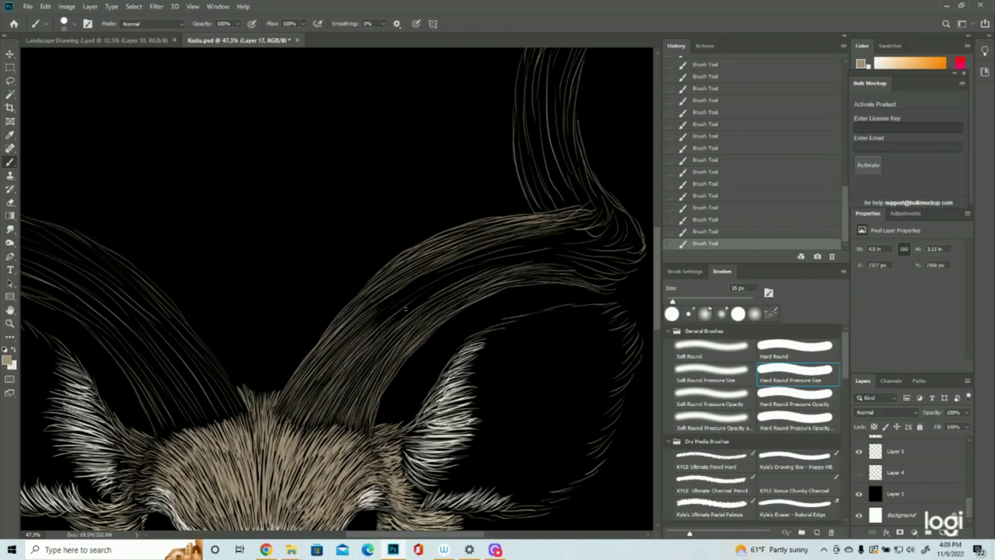
drag(552, 238, 370, 322)
- Paint curved strokes around the right-hand horn's outer bend, blending them into its lower section
key(z)
drag(321, 330, 265, 332)
drag(535, 166, 594, 166)
key(b)
click(716, 234)
drag(418, 322, 461, 388)
mouse_move(461, 383)
mouse_down()
mouse_move(416, 423)
mouse_move(379, 400)
mouse_up()
drag(453, 384, 397, 412)
drag(440, 344, 456, 384)
mouse_move(432, 341)
mouse_down()
mouse_move(452, 368)
mouse_move(352, 375)
mouse_up()
mouse_move(413, 368)
mouse_down()
mouse_move(305, 402)
mouse_move(332, 399)
mouse_up()
drag(443, 376, 376, 386)
drag(410, 343, 443, 378)
drag(405, 339, 431, 375)
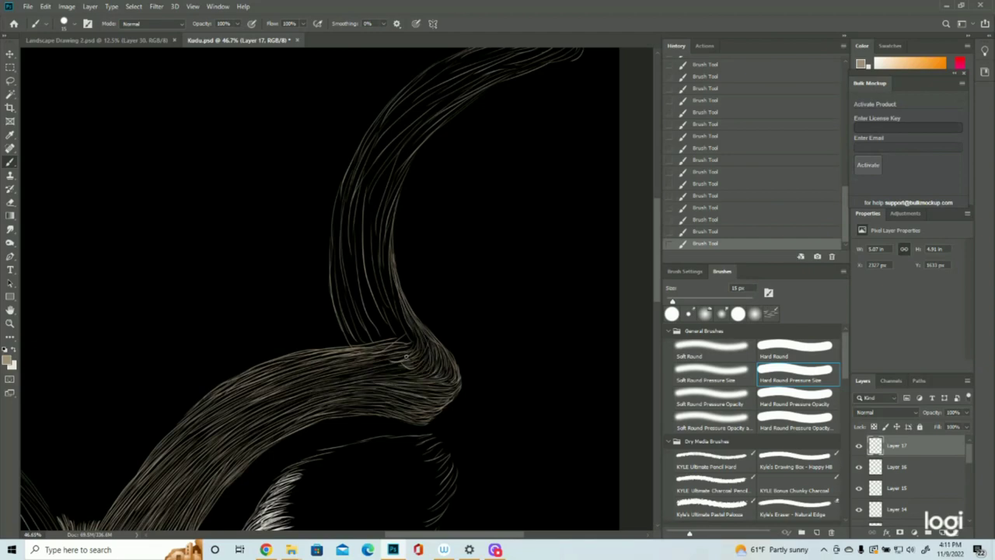
- Paint lengthwise strokes through the right-hand horn's upright middle section, down to the bend
drag(408, 164, 383, 245)
drag(381, 214, 411, 343)
drag(375, 190, 400, 337)
drag(333, 225, 355, 345)
drag(339, 243, 368, 347)
mouse_move(357, 224)
mouse_down()
mouse_move(384, 341)
mouse_move(327, 329)
mouse_up()
- Fill the right-hand horn's upper section with long curved strokes running toward the tip
key(z)
drag(350, 218, 294, 347)
drag(380, 230, 305, 294)
drag(417, 225, 309, 297)
drag(383, 247, 299, 331)
drag(370, 263, 299, 381)
drag(444, 224, 356, 268)
drag(304, 326, 288, 406)
mouse_move(413, 182)
mouse_down()
mouse_move(471, 230)
mouse_move(392, 265)
mouse_up()
mouse_move(467, 210)
mouse_down()
mouse_move(368, 265)
mouse_move(415, 230)
mouse_up()
- Paint long strokes along the left-hand horn's lower section, following its curve toward the forehead
click(10, 323)
mouse_move(350, 311)
mouse_down()
mouse_move(315, 311)
mouse_move(325, 397)
mouse_up()
click(9, 162)
mouse_move(258, 354)
mouse_down()
mouse_move(300, 409)
mouse_move(322, 401)
mouse_up()
key(z)
click(233, 312)
key(b)
drag(212, 294, 304, 341)
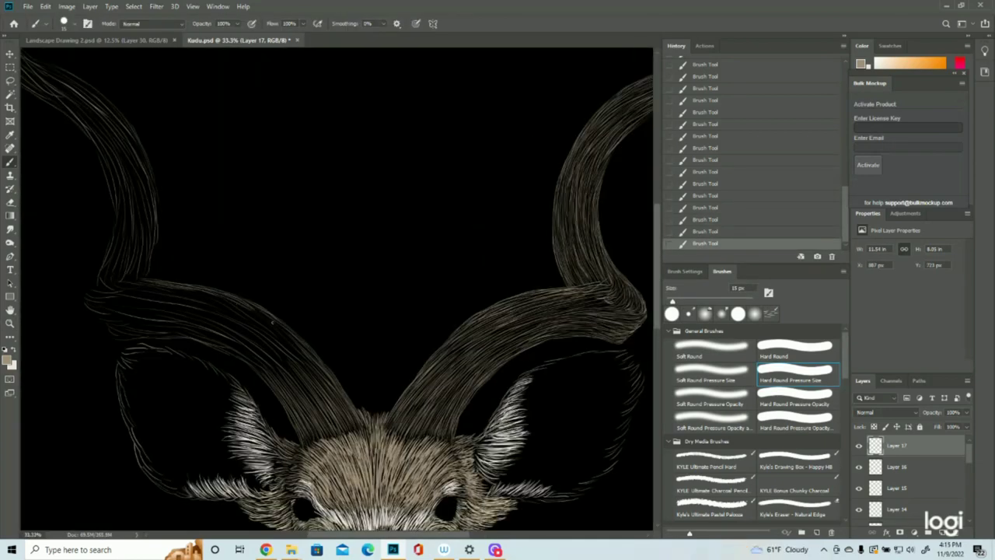
drag(253, 311, 300, 354)
drag(223, 343, 274, 374)
drag(255, 330, 305, 369)
- Paint curved strokes around the left-hand horn's outer bend and across the adjoining lower section
drag(113, 325, 169, 339)
drag(134, 337, 223, 328)
drag(89, 298, 116, 323)
drag(116, 321, 192, 326)
drag(87, 300, 152, 320)
mouse_move(120, 207)
mouse_down()
mouse_move(112, 256)
mouse_move(89, 293)
mouse_up()
mouse_move(104, 267)
mouse_down()
mouse_move(92, 299)
mouse_move(233, 337)
mouse_up()
drag(175, 290, 267, 329)
drag(177, 311, 274, 352)
drag(118, 288, 193, 309)
- Paint lengthwise strokes through the left-hand horn's upright middle section
drag(119, 240, 107, 291)
drag(158, 199, 149, 271)
drag(151, 252, 140, 279)
drag(146, 177, 147, 254)
drag(80, 126, 124, 246)
- Fill the left-hand horn's upper section and curled tip with strokes following its curve
key(z)
drag(222, 204, 242, 205)
key(b)
drag(163, 171, 260, 270)
drag(163, 180, 202, 206)
drag(222, 244, 239, 293)
drag(176, 196, 233, 251)
scroll(232, 252, up, 2)
drag(120, 191, 113, 226)
drag(140, 213, 185, 259)
drag(155, 179, 123, 198)
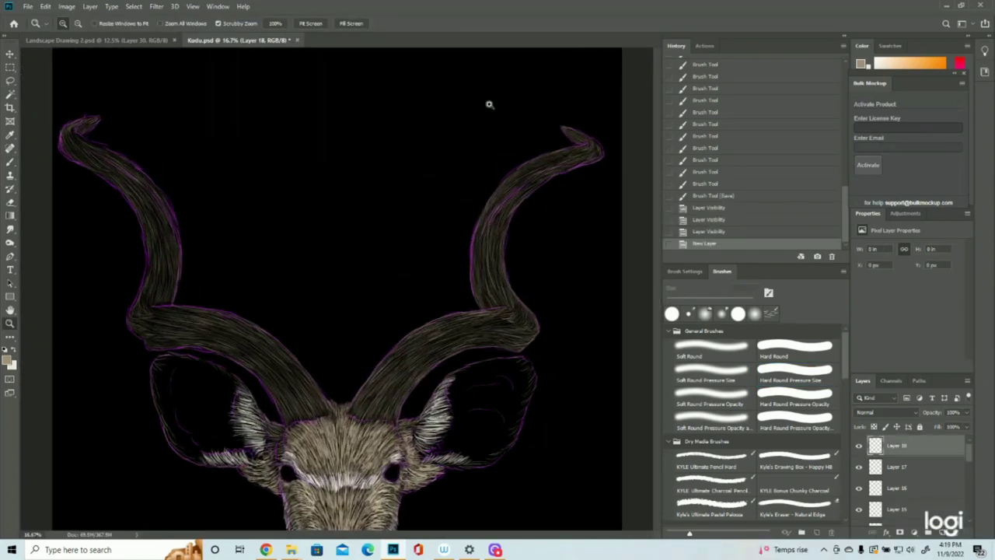
- On Layer 18, paint short highlight strokes along the right-hand horn's upper arc below the tip
scroll(506, 277, down, 1)
scroll(503, 320, up, 1)
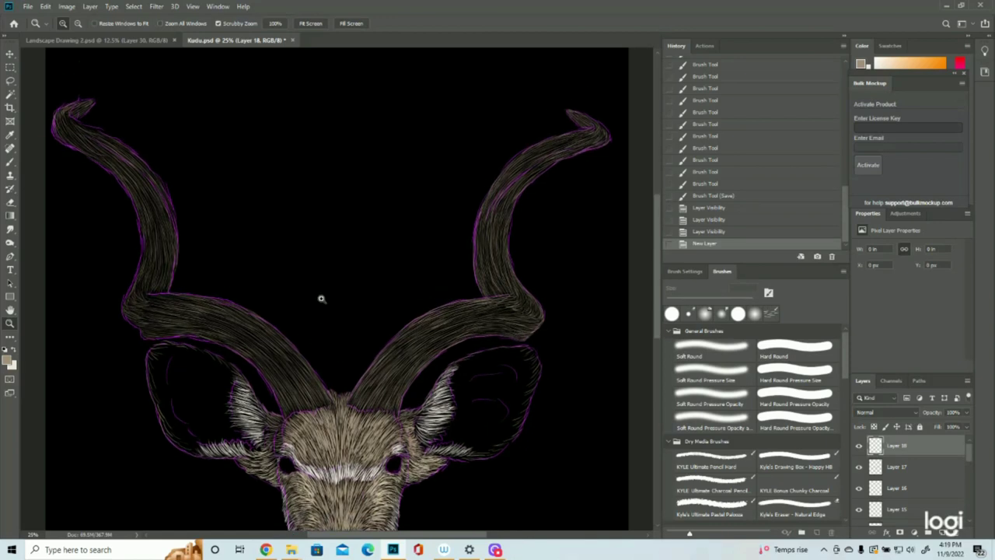
drag(321, 299, 300, 288)
drag(471, 246, 491, 241)
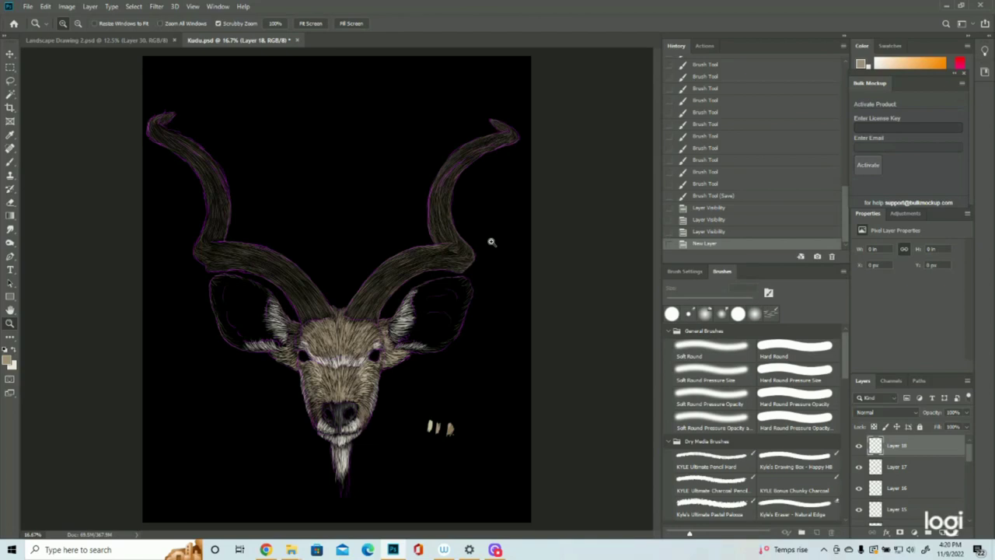
click(537, 95)
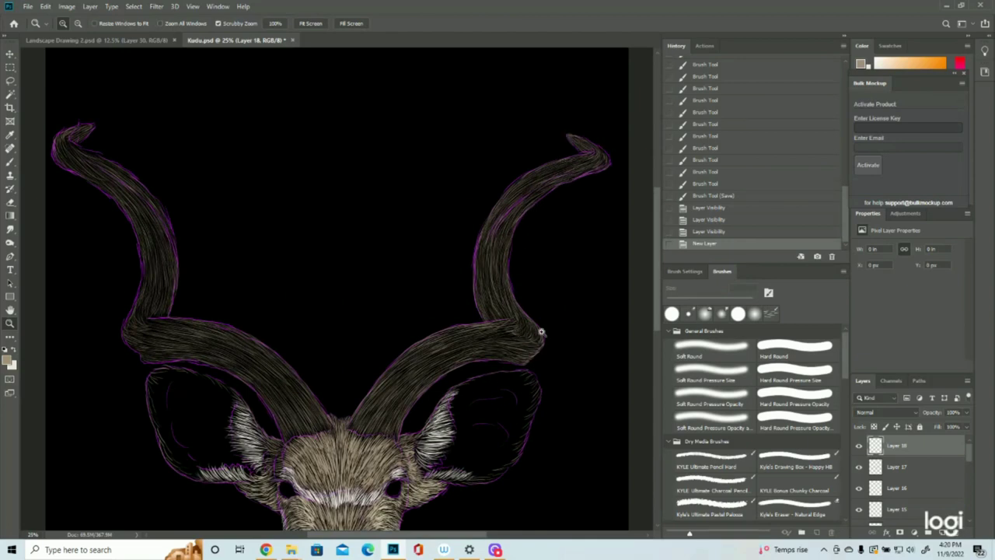
click(10, 163)
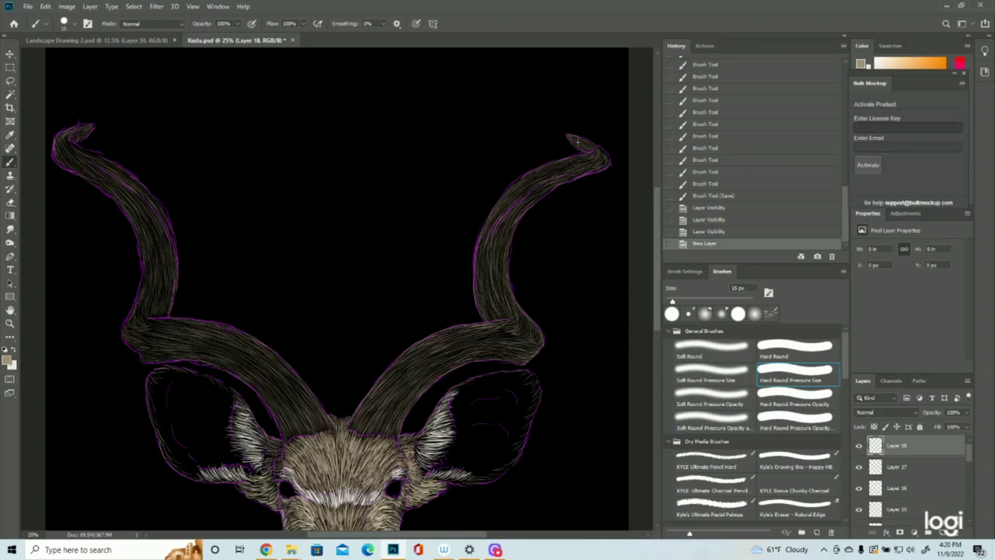
drag(577, 166, 565, 170)
drag(567, 169, 547, 183)
drag(544, 185, 533, 193)
drag(537, 190, 517, 206)
drag(520, 201, 510, 212)
- Build up lengthwise highlight strokes through the curve and upright middle section of the right-hand horn
drag(486, 253, 540, 188)
drag(484, 249, 539, 198)
mouse_move(490, 247)
mouse_down()
mouse_move(544, 185)
mouse_move(538, 191)
mouse_up()
mouse_move(488, 245)
mouse_down()
mouse_move(535, 195)
mouse_move(506, 210)
mouse_move(502, 246)
mouse_move(496, 230)
mouse_up()
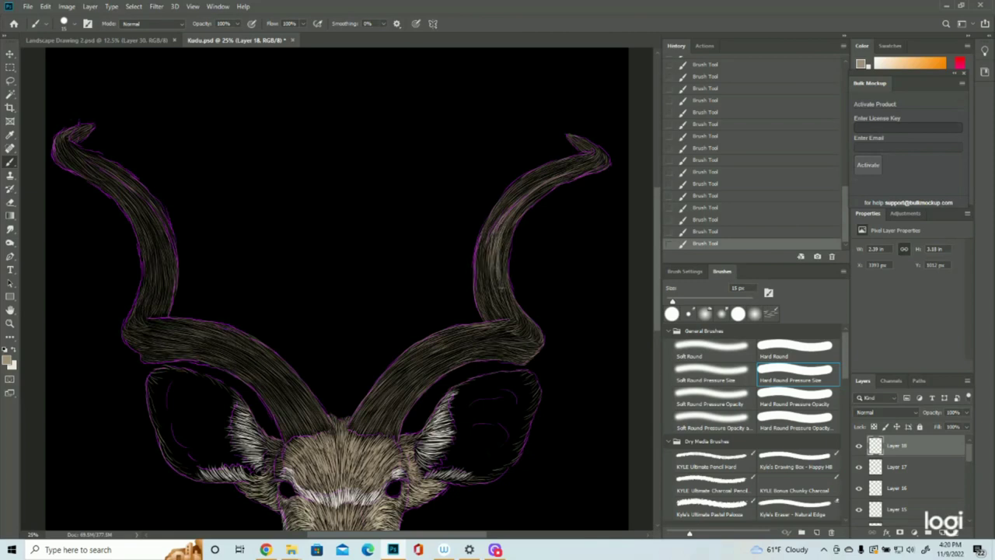
drag(494, 241, 505, 300)
- Paint highlight strokes along the left-hand horn's upper arc and hide the Layer 4 sketch
drag(83, 159, 114, 183)
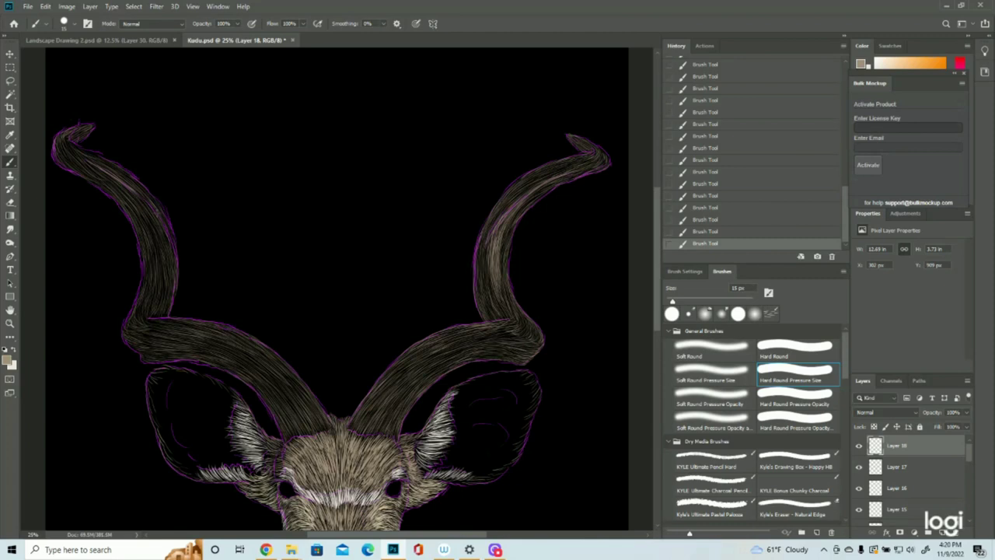
drag(142, 199, 169, 233)
scroll(969, 505, down, 5)
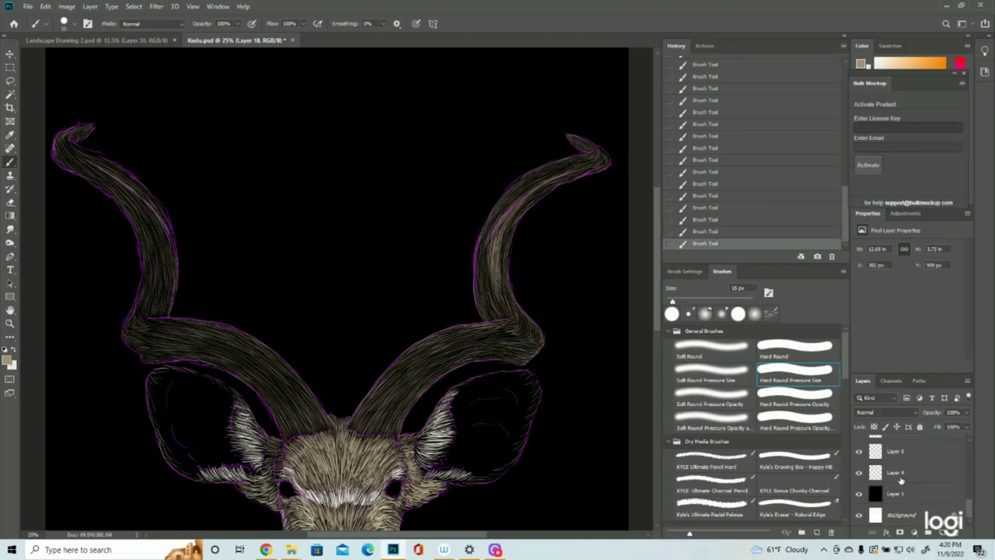
click(859, 472)
scroll(907, 485, up, 5)
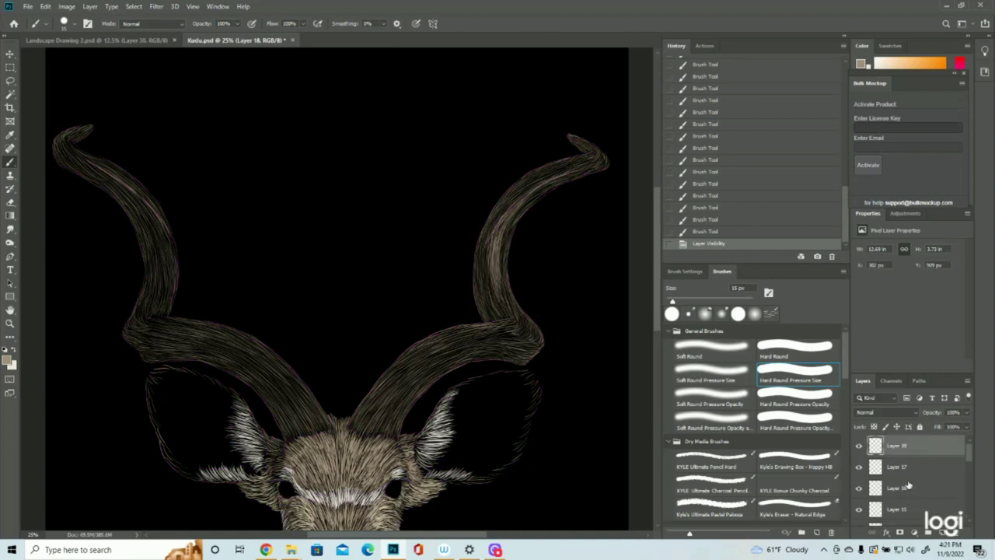
- Paint highlight strokes at the bend near the right-hand horn's tip and extend them along its upper arc
drag(600, 156, 591, 164)
drag(597, 160, 584, 164)
drag(600, 156, 586, 161)
drag(600, 153, 584, 162)
drag(601, 154, 586, 161)
drag(600, 156, 586, 162)
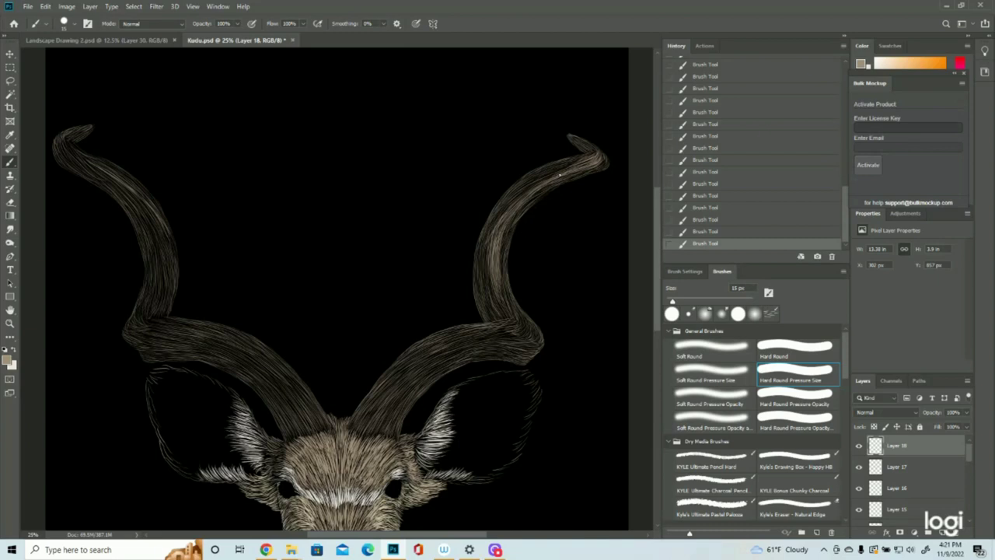
drag(551, 174, 499, 229)
drag(535, 178, 521, 189)
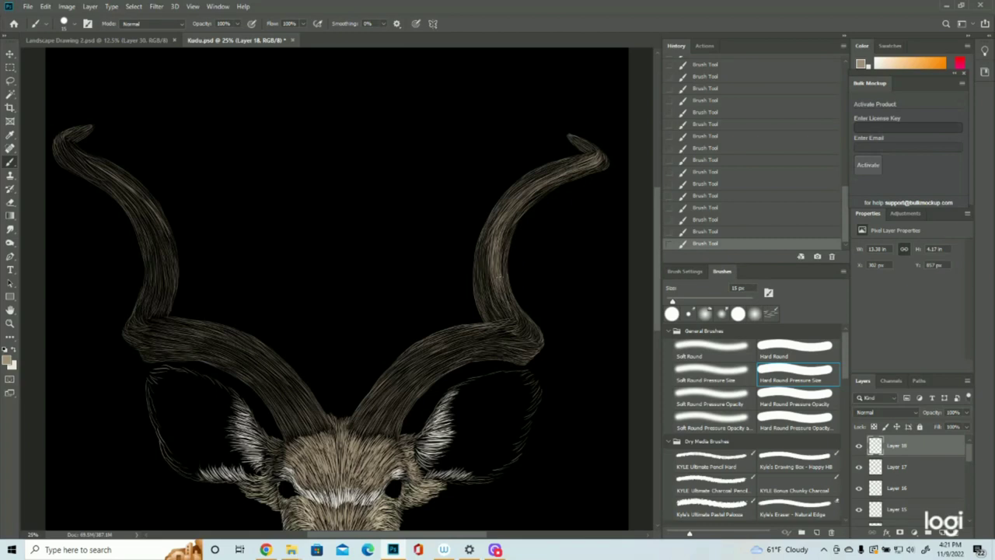
- Paint lengthwise highlight strokes through the right-hand horn's lower bend, adding a few at its tip
drag(506, 283, 519, 316)
drag(498, 279, 515, 303)
mouse_move(490, 237)
mouse_down()
mouse_move(486, 280)
mouse_move(517, 305)
mouse_up()
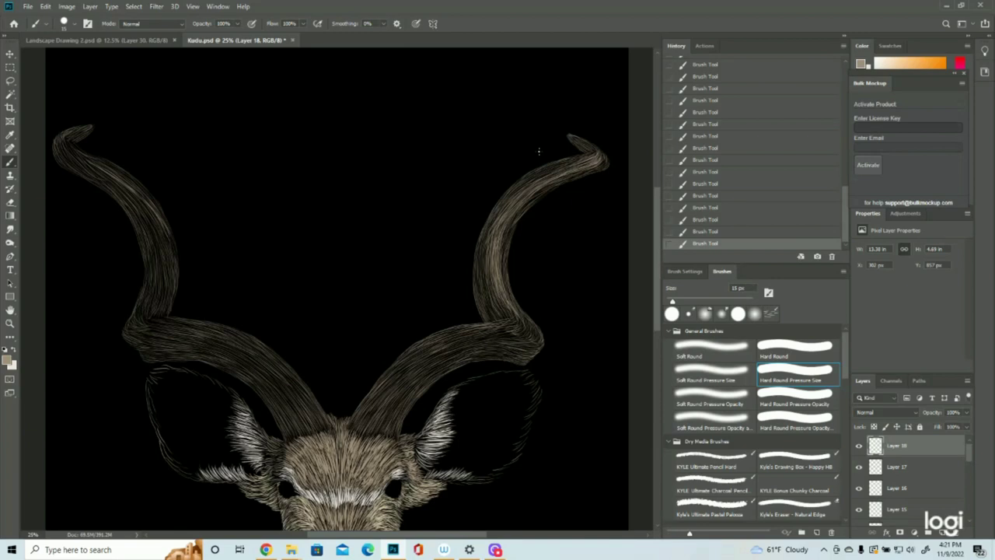
mouse_move(590, 145)
mouse_down()
mouse_move(571, 136)
mouse_move(595, 150)
mouse_up()
drag(519, 316, 532, 341)
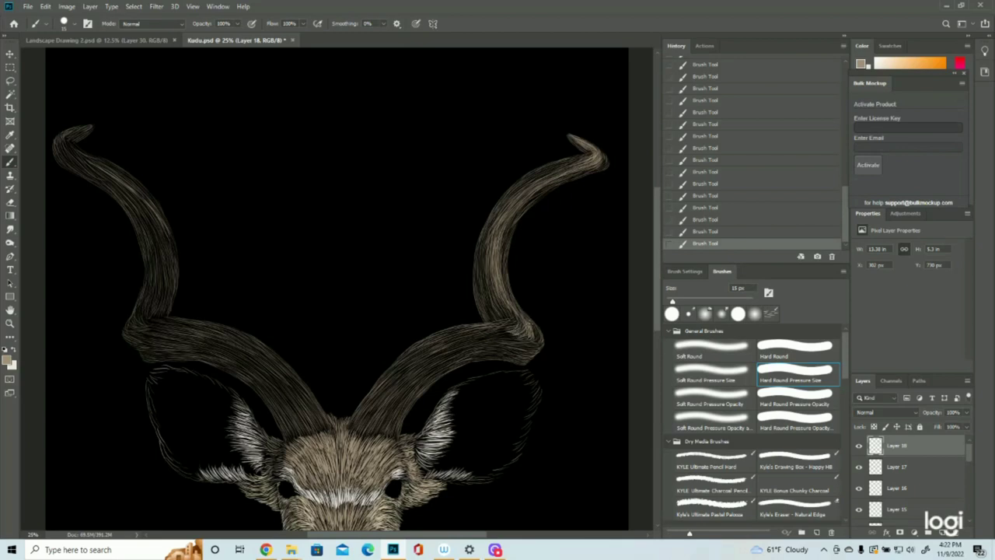
mouse_move(535, 334)
mouse_down()
mouse_move(526, 343)
mouse_move(537, 338)
mouse_up()
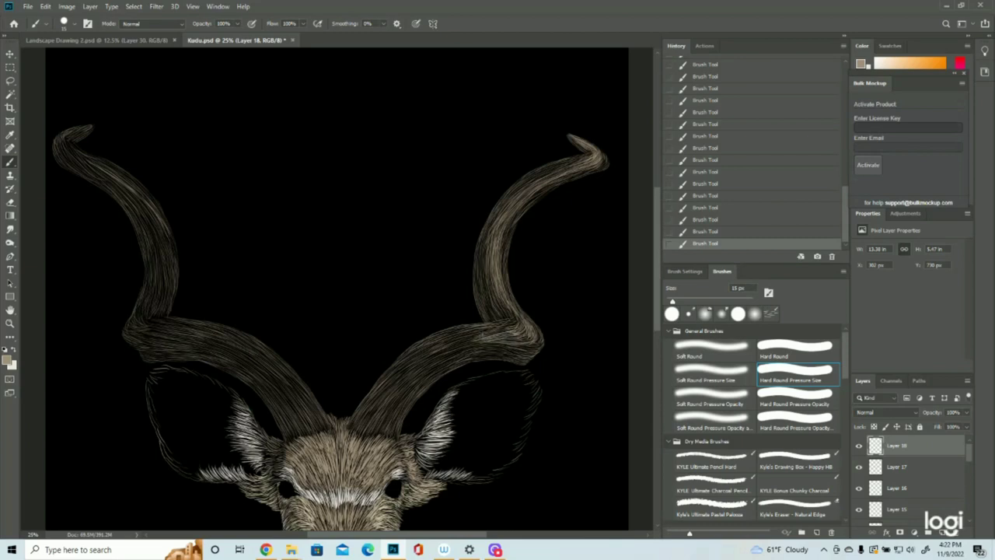
drag(457, 340, 517, 322)
- Step back through the last two brush strokes and restore them for comparison
click(702, 230)
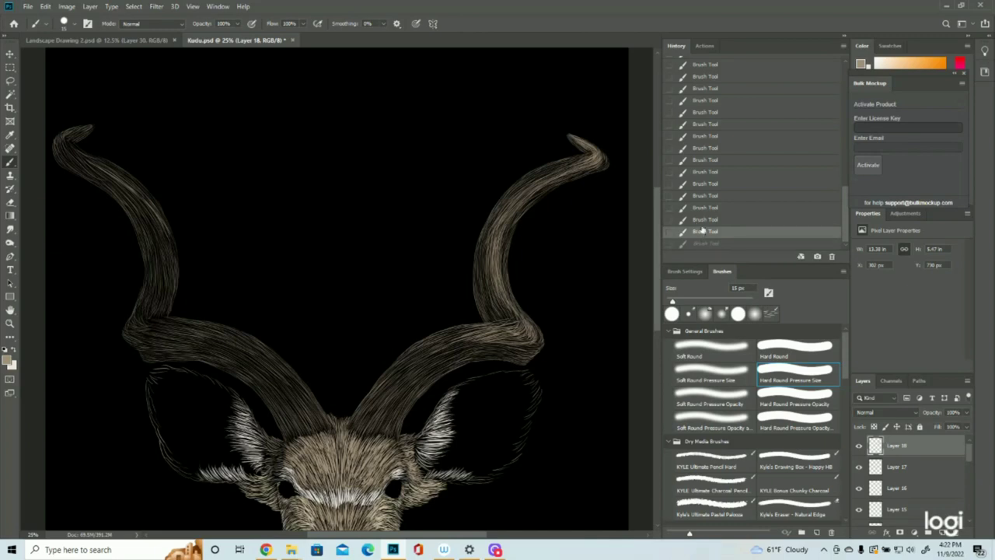
click(697, 223)
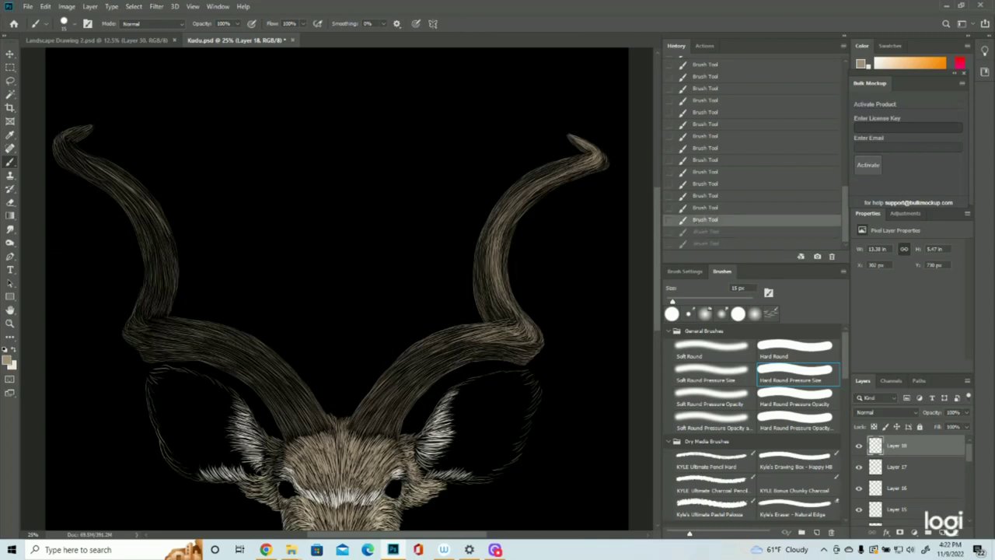
key(ctrl+shift+z)
key(ctrl+shift+z)
- Build up lengthwise highlight strokes on the right-hand horn from its lower bend down to the base at the forehead
mouse_move(536, 343)
mouse_down()
mouse_move(435, 355)
mouse_move(493, 333)
mouse_move(451, 343)
mouse_move(410, 370)
mouse_move(457, 335)
mouse_move(428, 362)
mouse_move(432, 374)
mouse_move(459, 347)
mouse_move(408, 377)
mouse_move(448, 351)
mouse_move(387, 420)
mouse_up()
drag(407, 387, 379, 437)
mouse_move(439, 360)
mouse_down()
mouse_move(385, 403)
mouse_move(410, 369)
mouse_move(390, 382)
mouse_up()
mouse_move(425, 353)
mouse_down()
mouse_move(393, 374)
mouse_move(425, 356)
mouse_move(376, 406)
mouse_up()
mouse_move(411, 373)
mouse_down()
mouse_move(375, 412)
mouse_move(386, 407)
mouse_move(375, 428)
mouse_up()
mouse_move(400, 397)
mouse_down()
mouse_move(371, 438)
mouse_move(378, 428)
mouse_move(390, 434)
mouse_up()
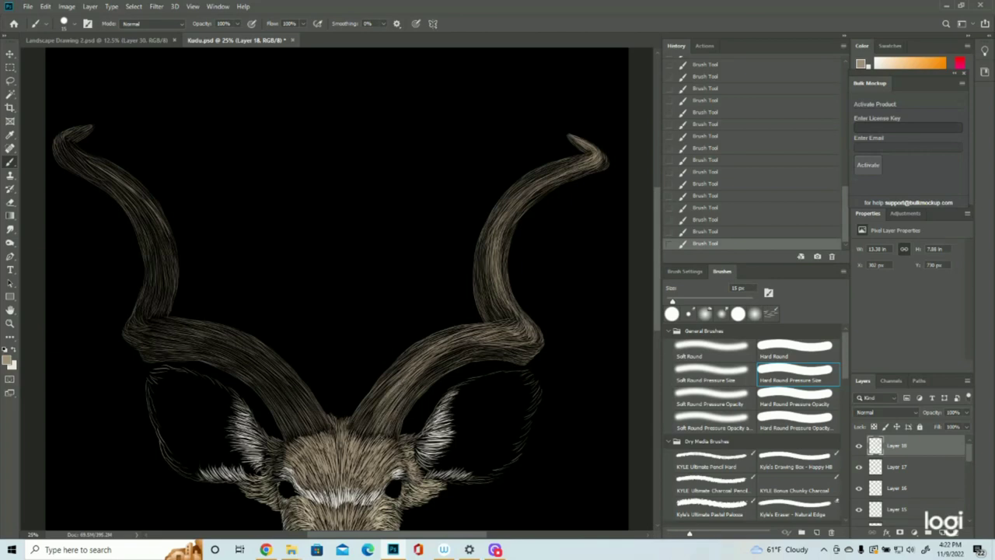
mouse_move(423, 378)
mouse_down()
mouse_move(390, 418)
mouse_move(419, 378)
mouse_move(406, 394)
mouse_up()
drag(459, 350, 429, 373)
drag(460, 329, 442, 338)
drag(384, 390, 362, 431)
drag(426, 366, 389, 409)
mouse_move(473, 338)
mouse_down()
mouse_move(425, 359)
mouse_move(439, 348)
mouse_move(423, 367)
mouse_move(446, 347)
mouse_move(468, 347)
mouse_move(459, 353)
mouse_move(462, 338)
mouse_up()
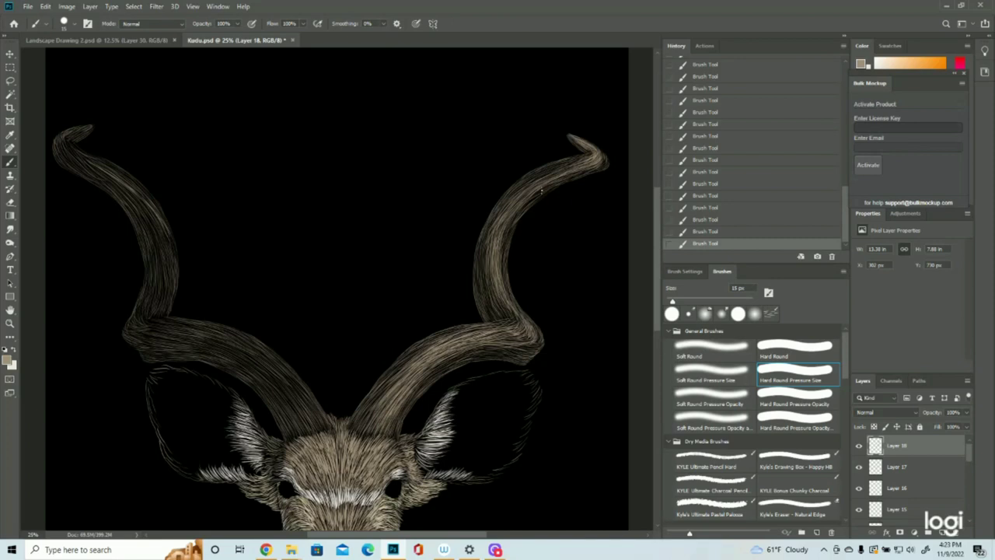
- Layer more highlight strokes along the right-hand horn's upper arc and down its upright middle section
drag(570, 169, 532, 188)
drag(566, 171, 510, 217)
drag(528, 192, 500, 247)
drag(504, 225, 499, 238)
drag(516, 201, 488, 255)
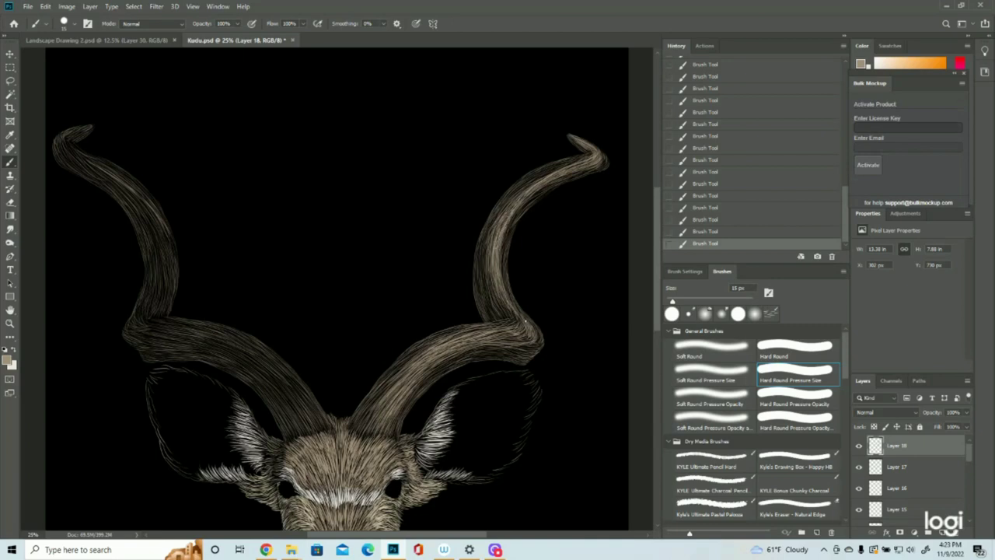
mouse_move(521, 210)
mouse_down()
mouse_move(505, 266)
mouse_move(500, 247)
mouse_move(507, 295)
mouse_up()
drag(604, 162, 607, 158)
drag(565, 165, 540, 176)
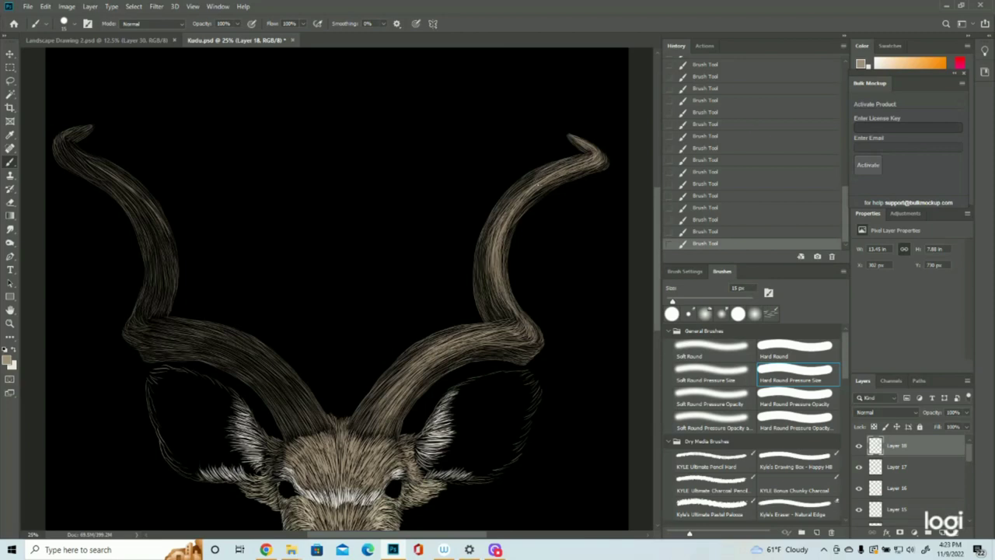
- Roll back the last five brush strokes and paint highlights just below the right-hand horn's tip bend
click(701, 219)
click(717, 184)
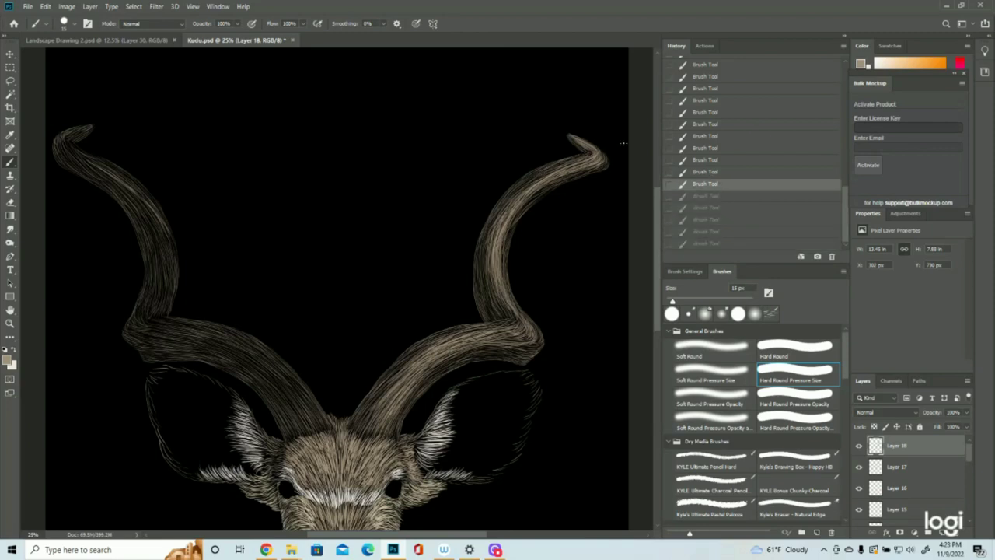
drag(595, 152, 557, 166)
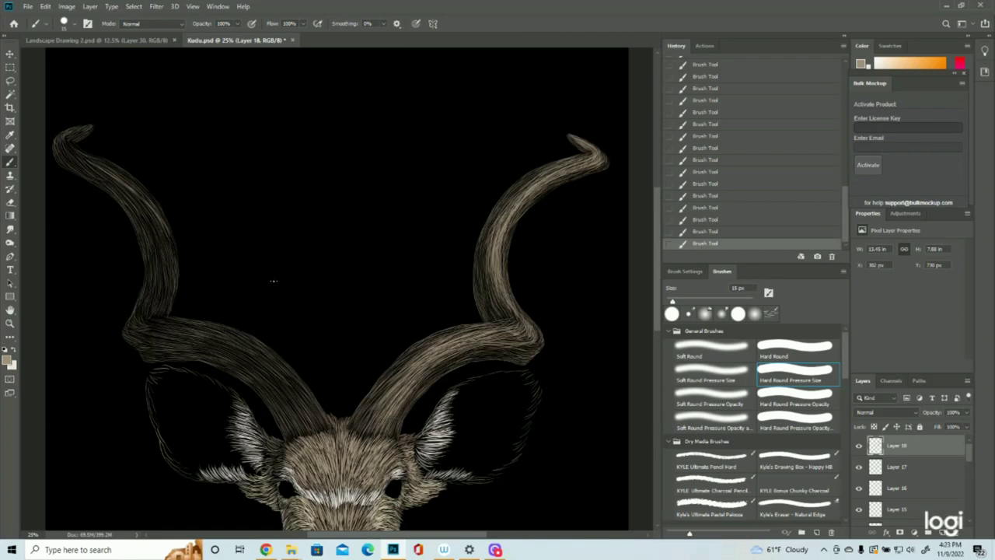
- Add short highlight strokes at the right-hand horn's lower bend and on the upright section just above it
click(10, 324)
drag(392, 271, 364, 271)
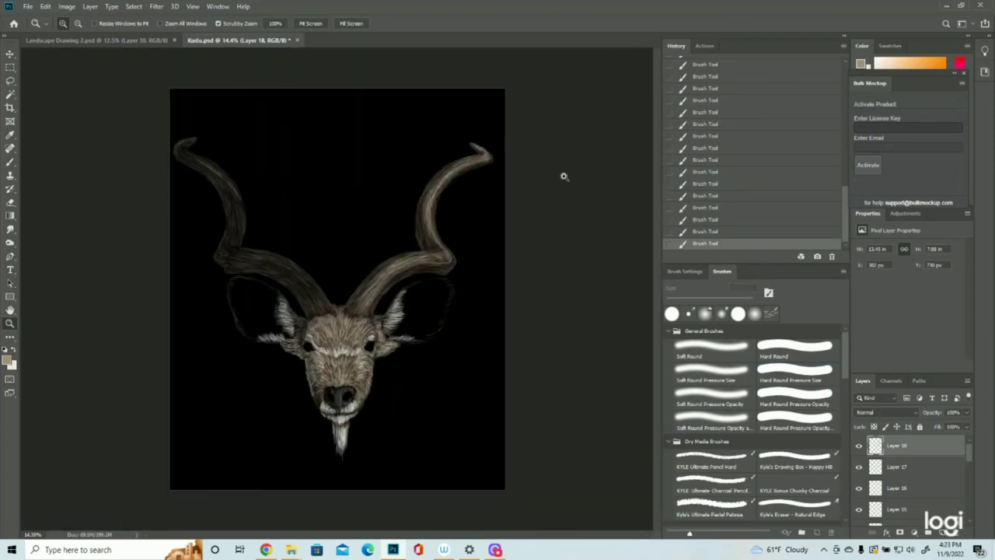
click(297, 204)
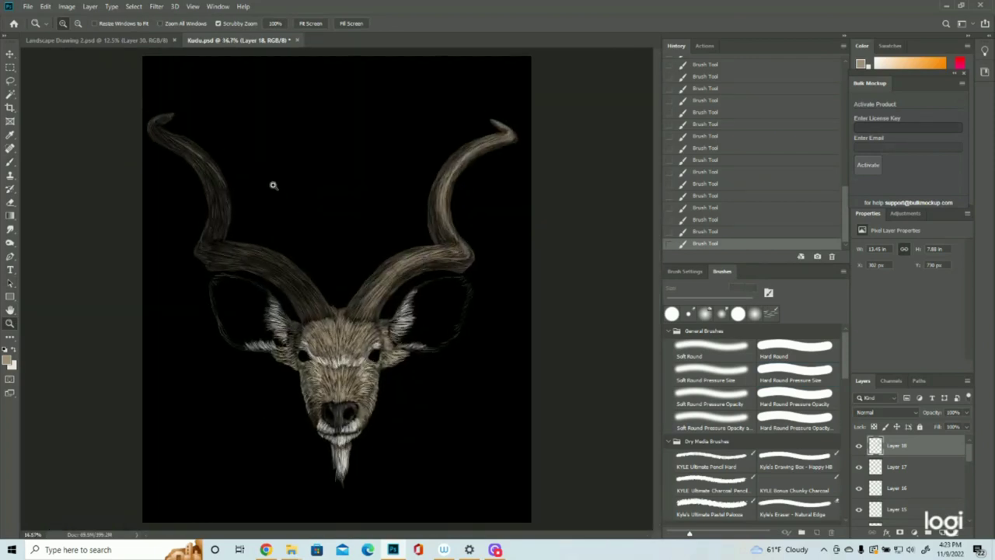
click(305, 263)
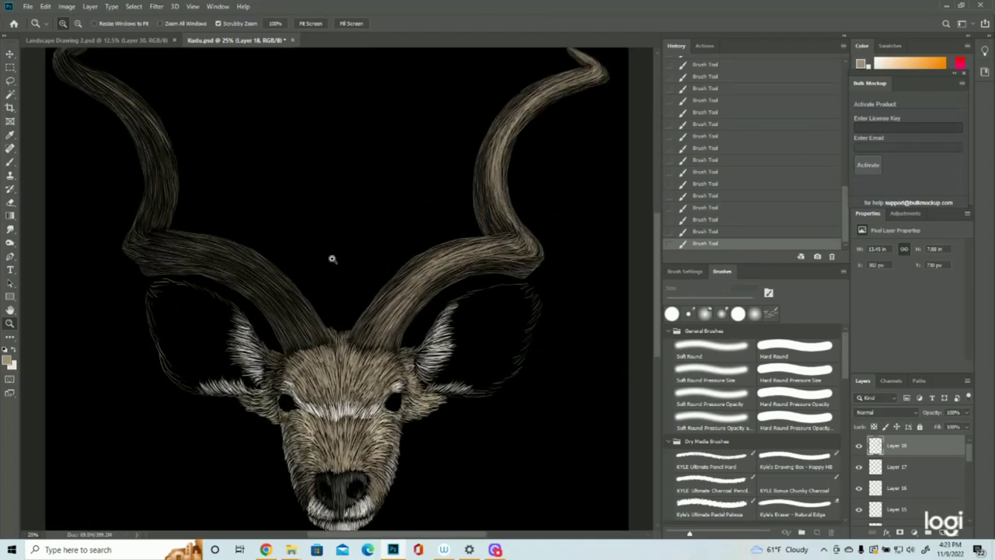
scroll(333, 256, up, 2)
click(10, 163)
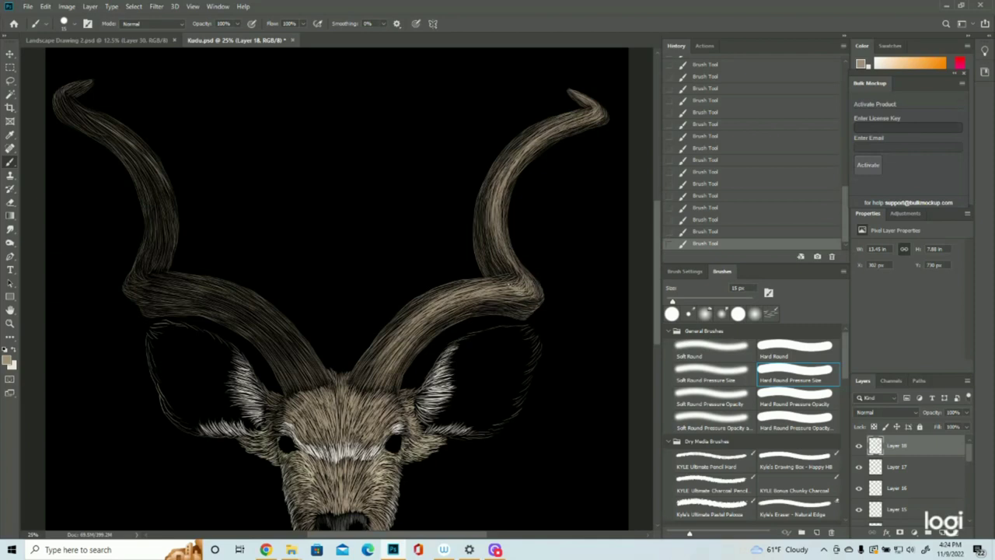
mouse_move(516, 298)
mouse_down()
mouse_move(444, 316)
mouse_move(495, 291)
mouse_up()
drag(509, 265, 500, 253)
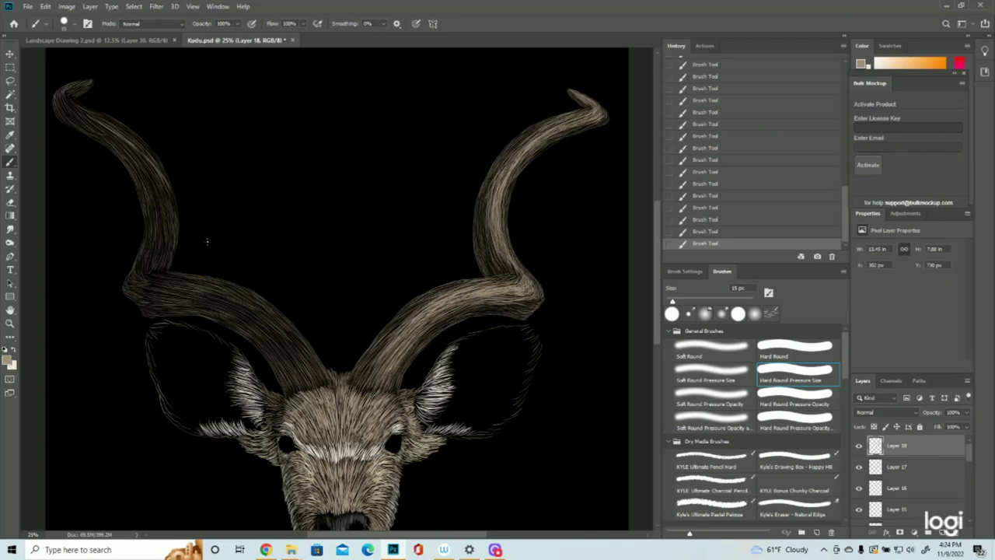
- Paint lengthwise highlight strokes on the left-hand horn from its tip through the upper arc to the lower bend
scroll(196, 225, up, 1)
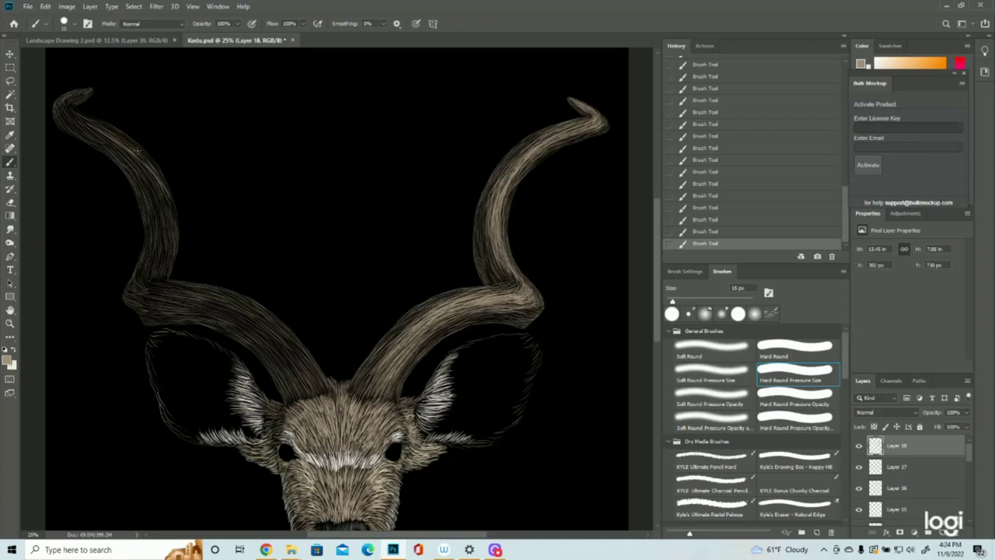
mouse_move(90, 123)
mouse_down()
mouse_move(159, 177)
mouse_move(171, 249)
mouse_up()
drag(162, 210, 151, 273)
mouse_move(84, 93)
mouse_down()
mouse_move(67, 106)
mouse_move(127, 152)
mouse_up()
mouse_move(130, 156)
mouse_down()
mouse_move(165, 218)
mouse_move(167, 242)
mouse_up()
drag(155, 229, 146, 277)
- Build up highlight strokes along the left-hand horn's lower section between the forehead and the lower bend
drag(321, 389, 264, 318)
mouse_move(303, 394)
mouse_down()
mouse_move(262, 327)
mouse_move(263, 336)
mouse_up()
mouse_move(277, 330)
mouse_down()
mouse_move(232, 303)
mouse_move(160, 285)
mouse_up()
mouse_move(278, 327)
mouse_down()
mouse_move(181, 291)
mouse_move(177, 300)
mouse_up()
drag(271, 352, 167, 299)
drag(302, 368, 221, 307)
drag(277, 364, 204, 310)
drag(275, 319, 170, 286)
mouse_move(208, 302)
mouse_down()
mouse_move(140, 274)
mouse_move(194, 304)
mouse_up()
- Check both highlighted horns against the whole head and save the document
scroll(338, 286, up, 2)
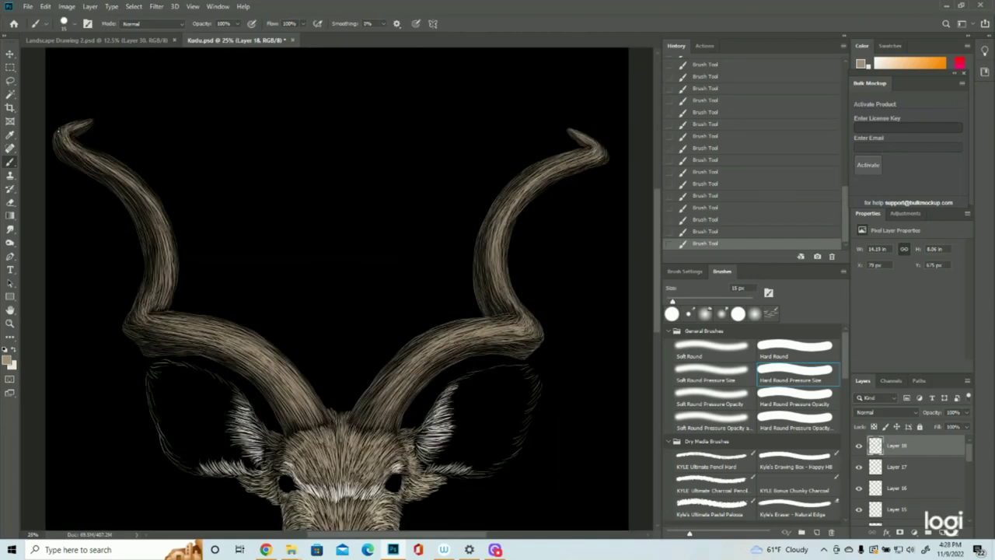
click(10, 323)
alt+click(363, 282)
alt+click(407, 294)
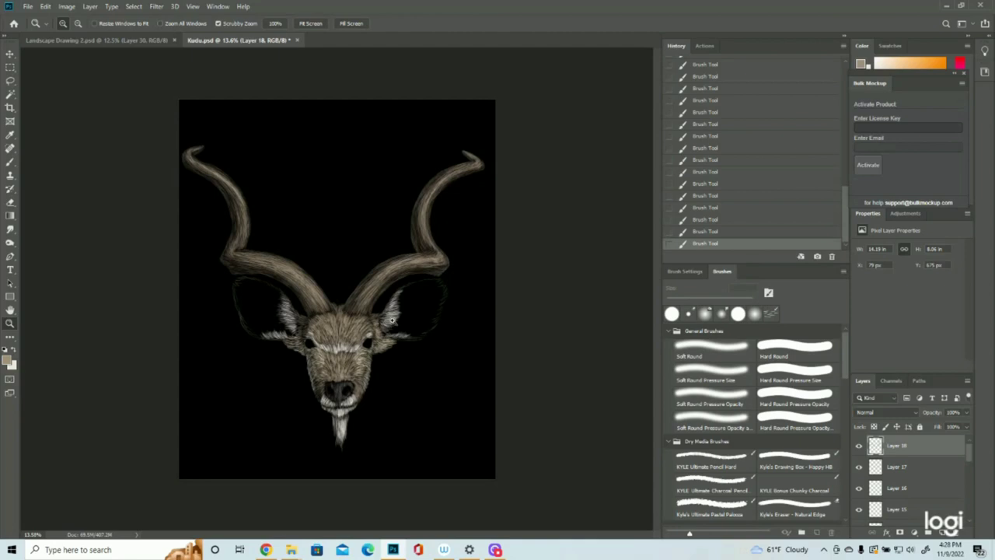
click(426, 148)
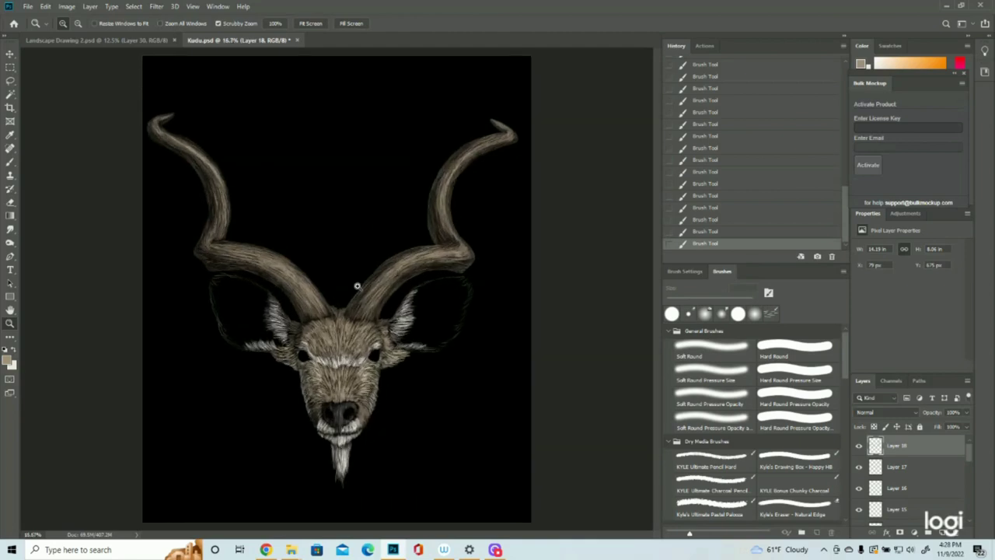
click(27, 6)
click(42, 111)
- Create a new layer above Layer 18 and paint short grey-brown strokes beside the white fur atop the left-hand ear
click(360, 383)
click(360, 382)
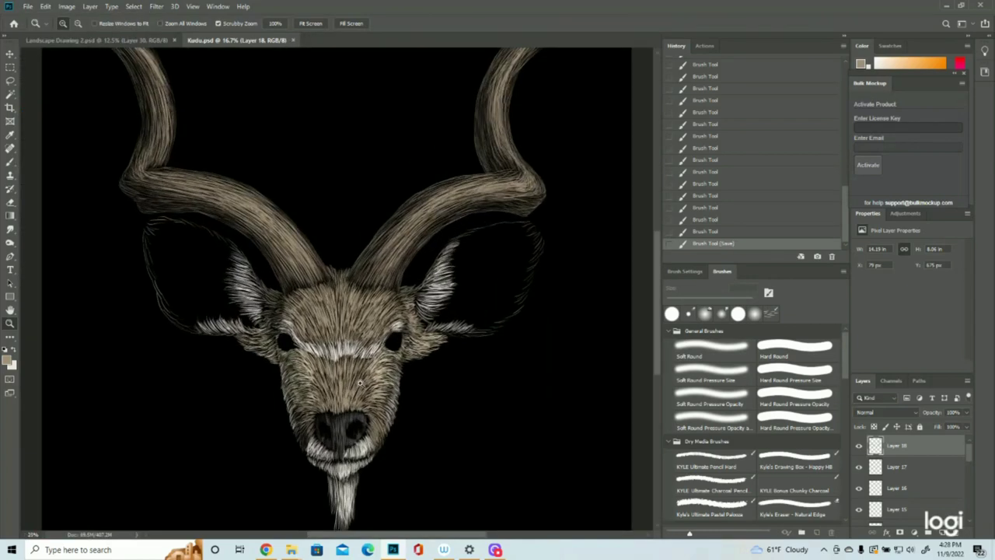
click(360, 383)
alt+click(358, 300)
drag(358, 300, 365, 302)
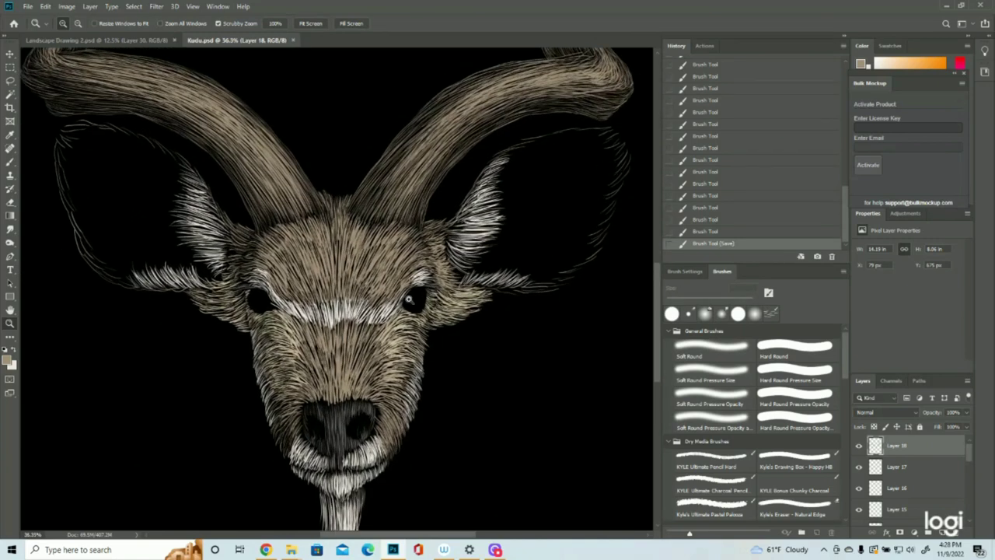
scroll(445, 346, up, 3)
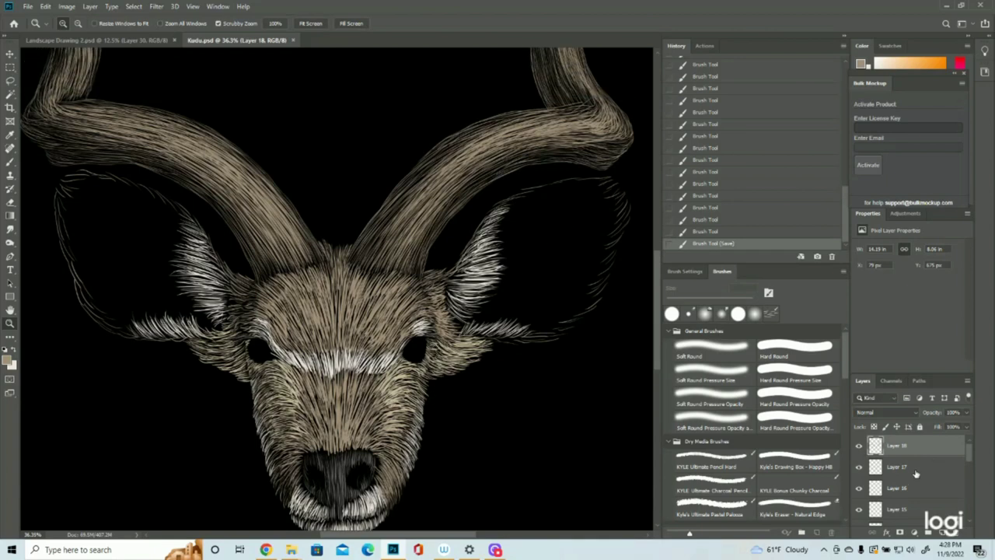
click(943, 533)
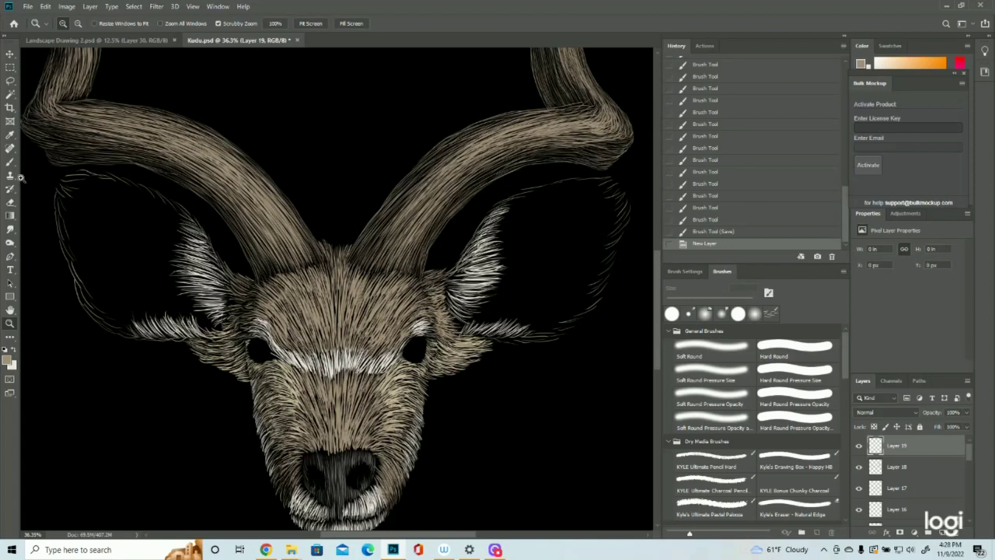
click(15, 164)
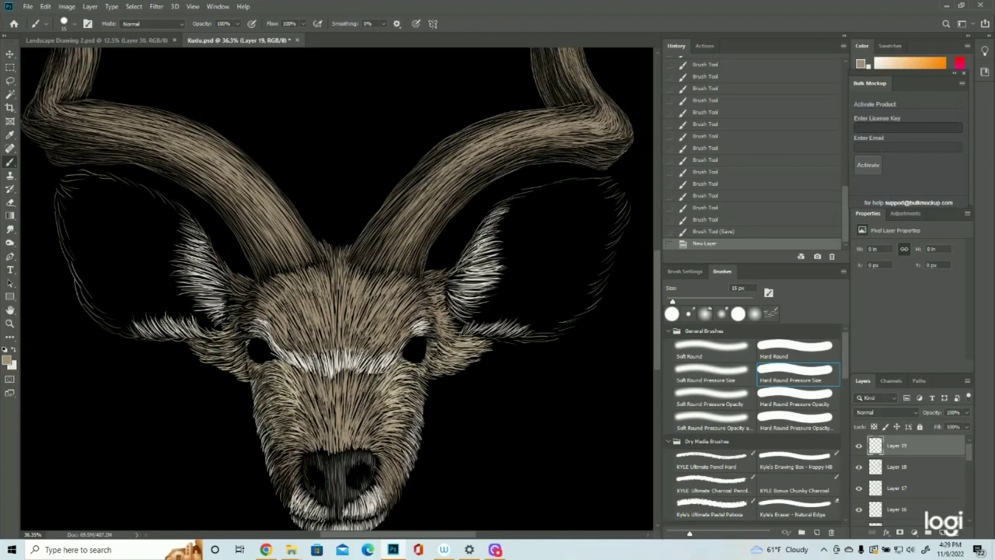
drag(195, 216, 175, 201)
mouse_move(179, 205)
mouse_down()
mouse_move(163, 195)
mouse_move(172, 204)
mouse_up()
drag(180, 219, 172, 206)
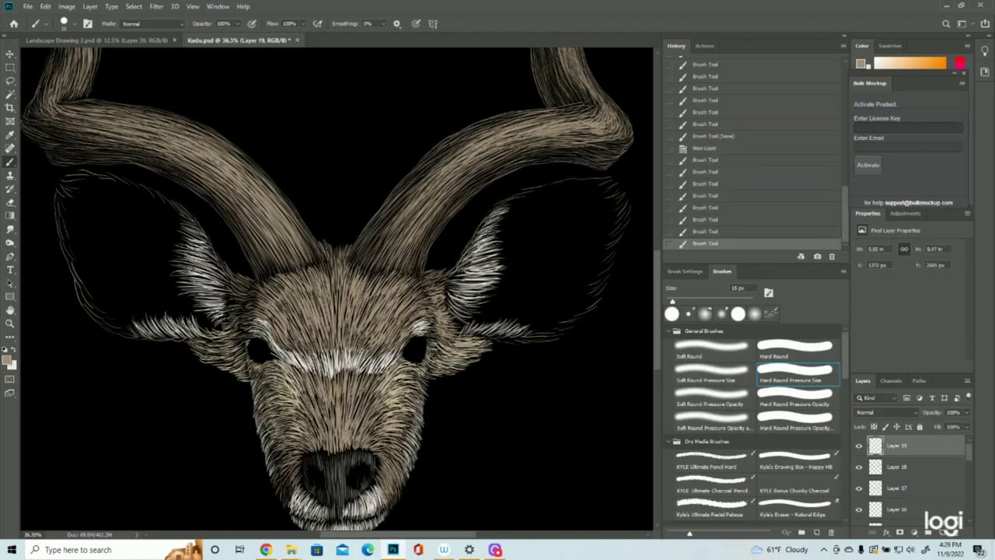
- Show the Layer 4 sketch and paint short fur strokes along the left-hand ear's upper rim
scroll(904, 483, down, 5)
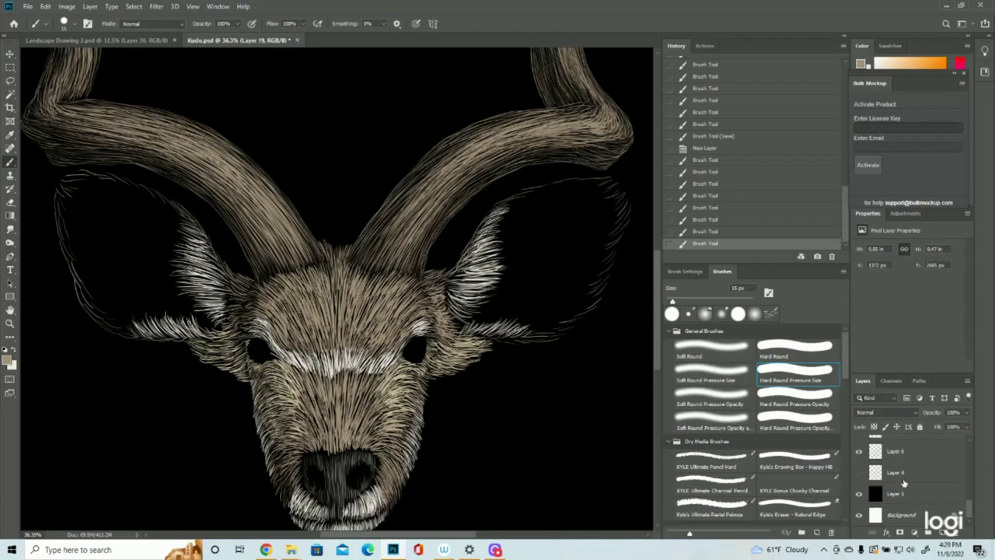
click(859, 473)
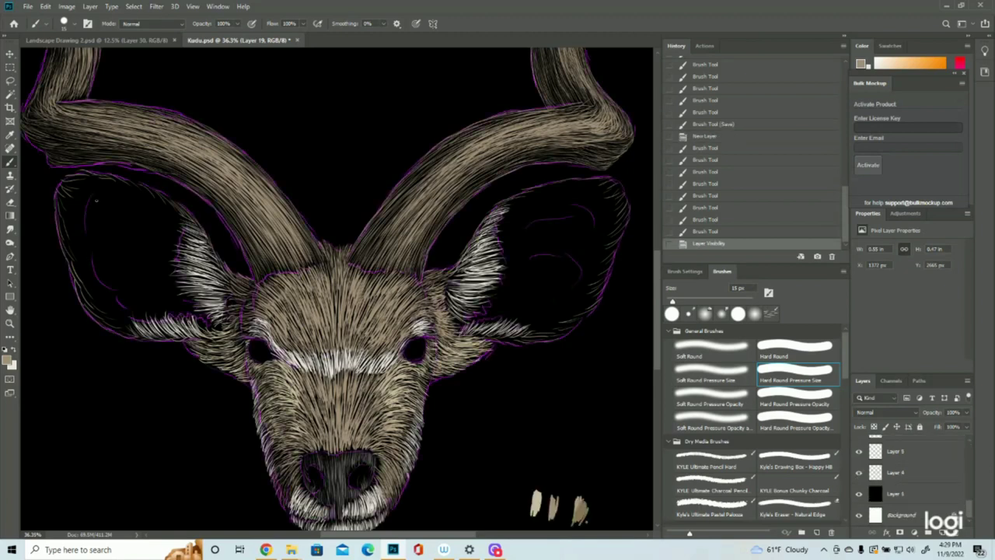
drag(171, 207, 178, 213)
drag(169, 204, 169, 207)
drag(159, 196, 162, 201)
mouse_move(151, 191)
mouse_down()
mouse_move(157, 198)
mouse_move(143, 199)
mouse_up()
drag(144, 190, 136, 196)
mouse_move(137, 187)
mouse_down()
mouse_move(134, 196)
mouse_move(105, 183)
mouse_up()
mouse_move(96, 177)
mouse_down()
mouse_move(67, 178)
mouse_move(107, 188)
mouse_move(70, 185)
mouse_move(92, 189)
mouse_move(72, 182)
mouse_move(96, 189)
mouse_up()
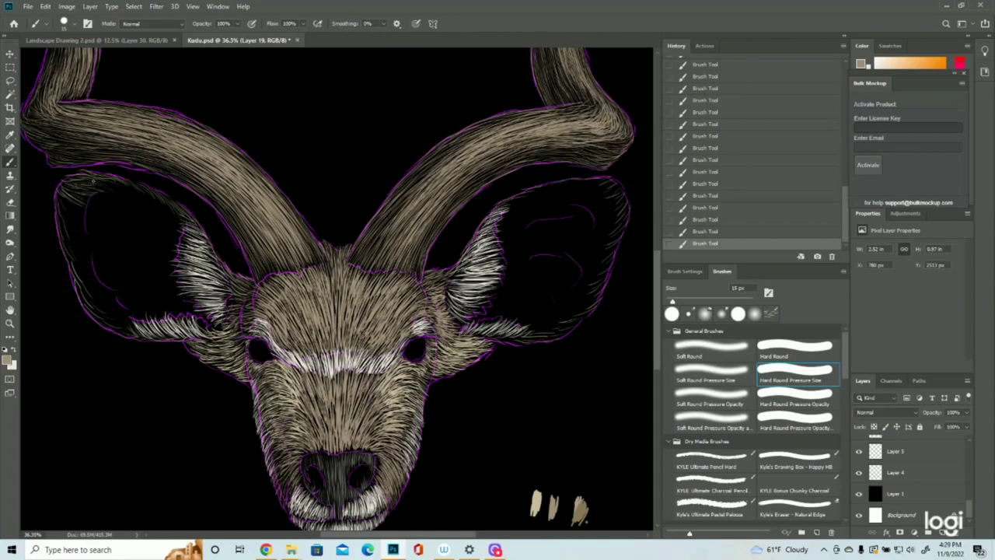
mouse_move(114, 182)
mouse_down()
mouse_move(128, 190)
mouse_move(98, 178)
mouse_move(155, 202)
mouse_up()
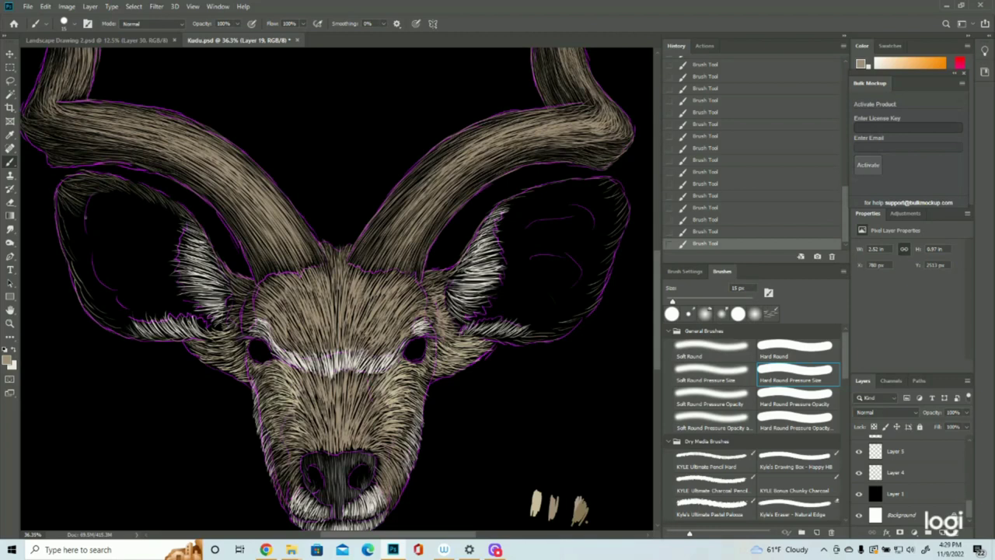
- Paint fur strokes down the left-hand ear's outer edge and around its lower rim to the white fur
drag(57, 193, 68, 223)
drag(59, 216, 70, 247)
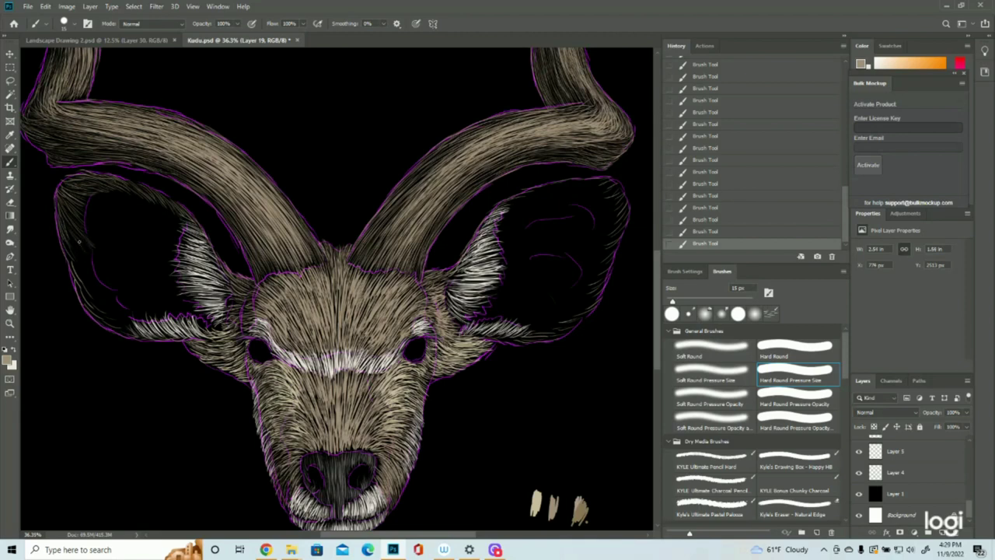
drag(72, 238, 91, 271)
mouse_move(59, 230)
mouse_down()
mouse_move(83, 294)
mouse_move(129, 337)
mouse_up()
drag(99, 312, 134, 328)
drag(84, 291, 122, 310)
drag(92, 298, 118, 301)
drag(93, 290, 113, 295)
drag(79, 267, 96, 296)
- Paint fur strokes along the right-hand ear's upper, outer and lower rims
drag(551, 191, 510, 201)
mouse_move(602, 182)
mouse_down()
mouse_move(574, 191)
mouse_move(602, 210)
mouse_move(607, 240)
mouse_up()
drag(614, 248, 588, 270)
drag(603, 278, 521, 338)
drag(583, 299, 606, 229)
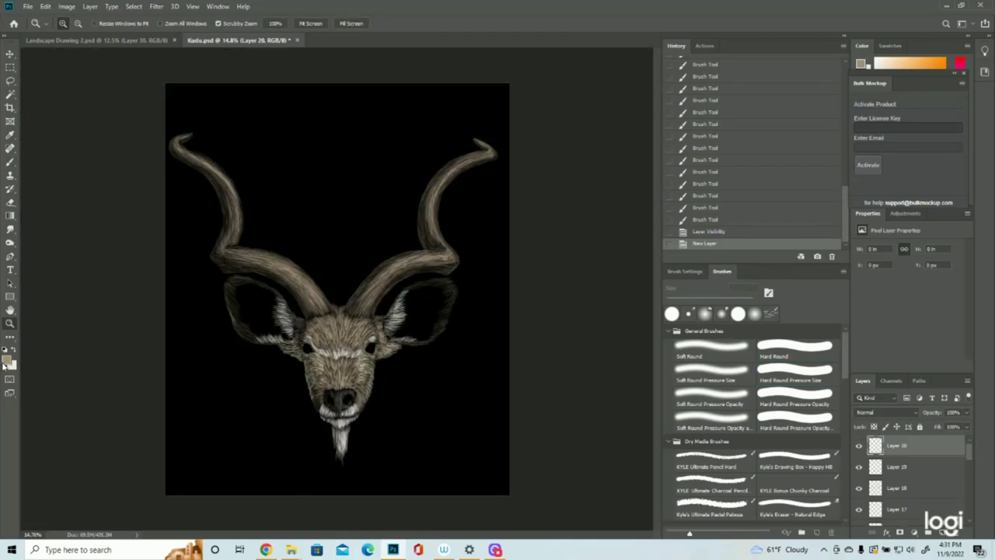
- Set the foreground colour to a muted reddish brown
click(9, 360)
text(a18579)
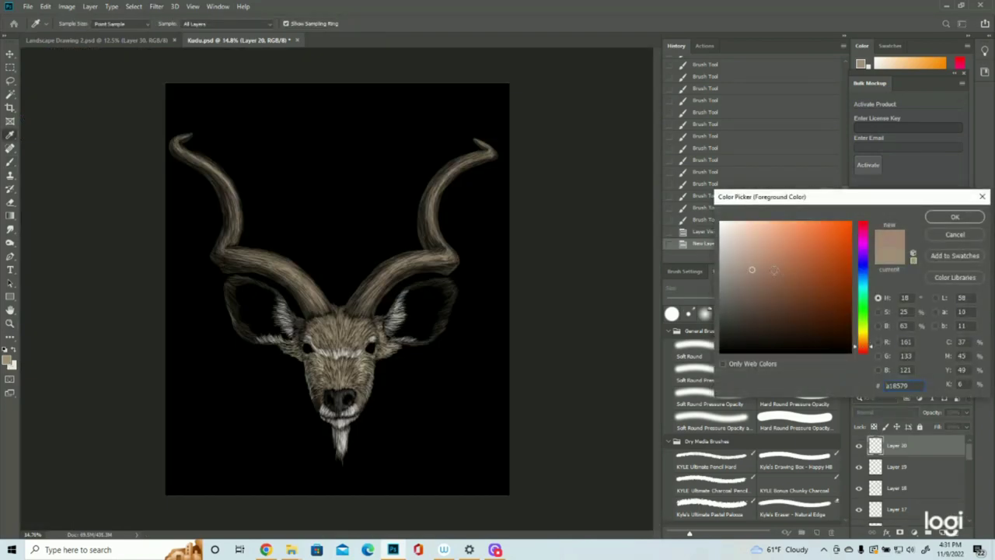
click(769, 268)
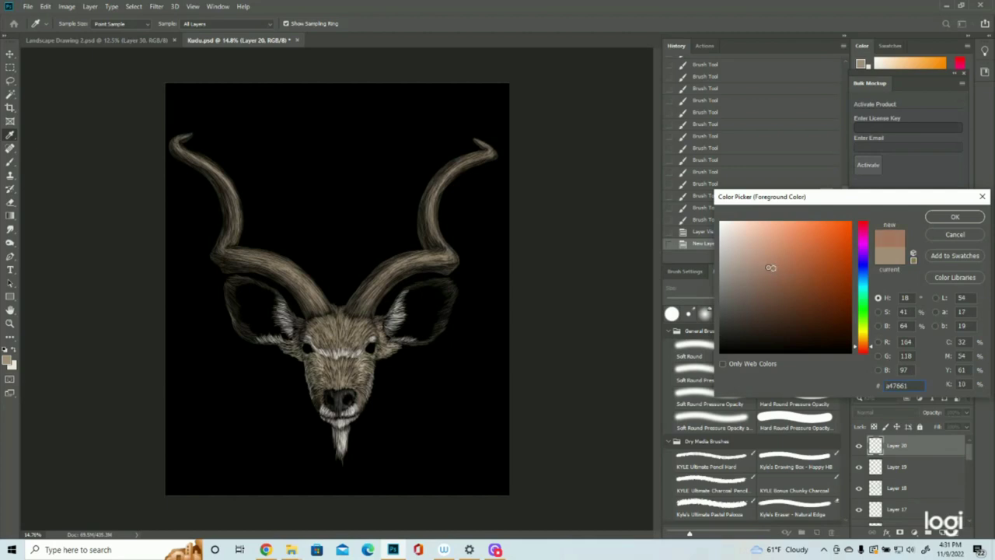
click(863, 351)
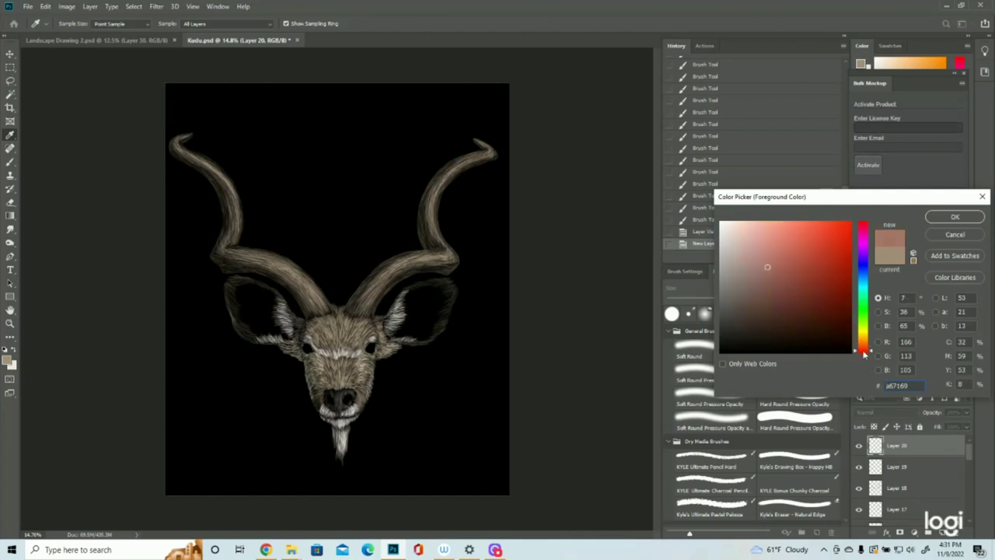
click(758, 271)
click(955, 218)
- Paint fine reddish-brown hair strokes inside the upper part of the left-hand ear with the 15 px brush
click(423, 333)
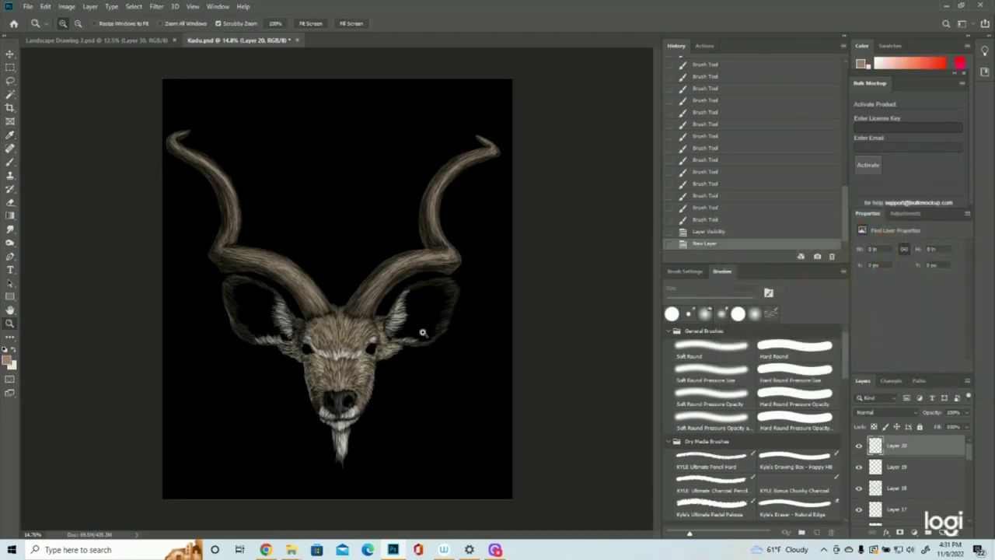
click(424, 333)
click(423, 332)
click(10, 162)
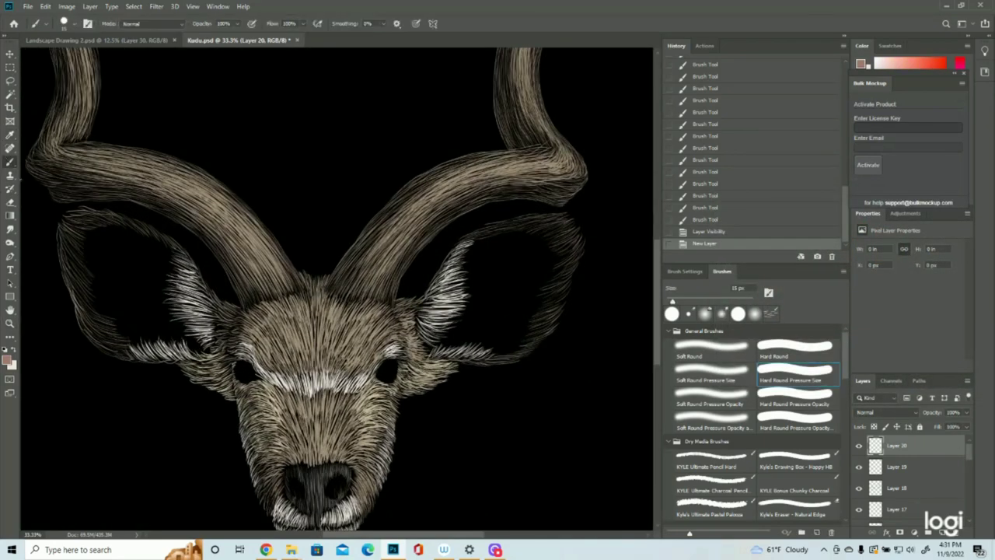
drag(87, 234, 114, 249)
mouse_move(91, 238)
mouse_down()
mouse_move(109, 247)
mouse_move(101, 243)
mouse_up()
mouse_move(91, 230)
mouse_down()
mouse_move(137, 260)
mouse_move(101, 239)
mouse_up()
drag(92, 227, 102, 237)
drag(93, 226, 103, 237)
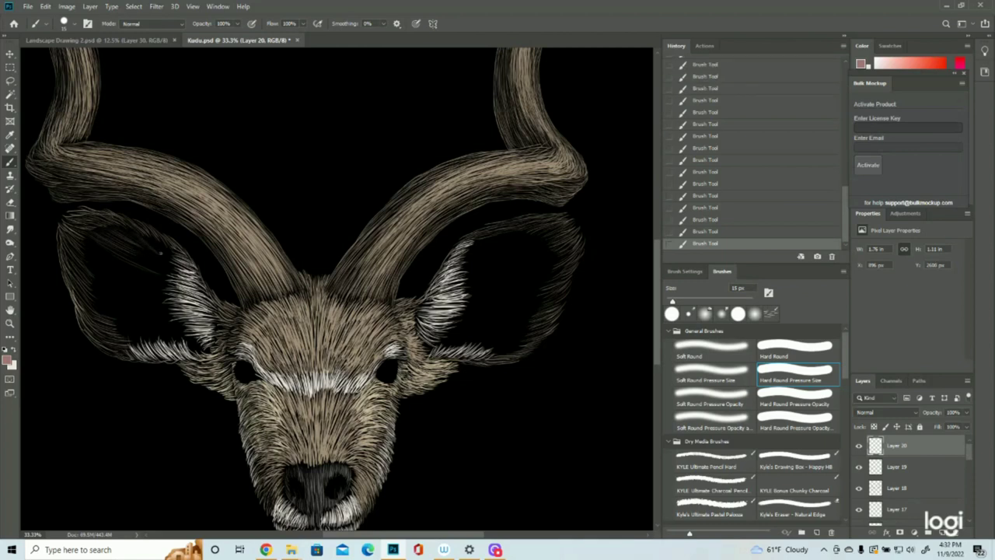
- Extend the reddish-brown strokes through the left-hand ear's interior toward the white fur and down to its lower rim
drag(146, 235, 173, 255)
drag(129, 260, 157, 272)
mouse_move(82, 238)
mouse_down()
mouse_move(113, 258)
mouse_move(104, 261)
mouse_move(112, 276)
mouse_move(144, 289)
mouse_up()
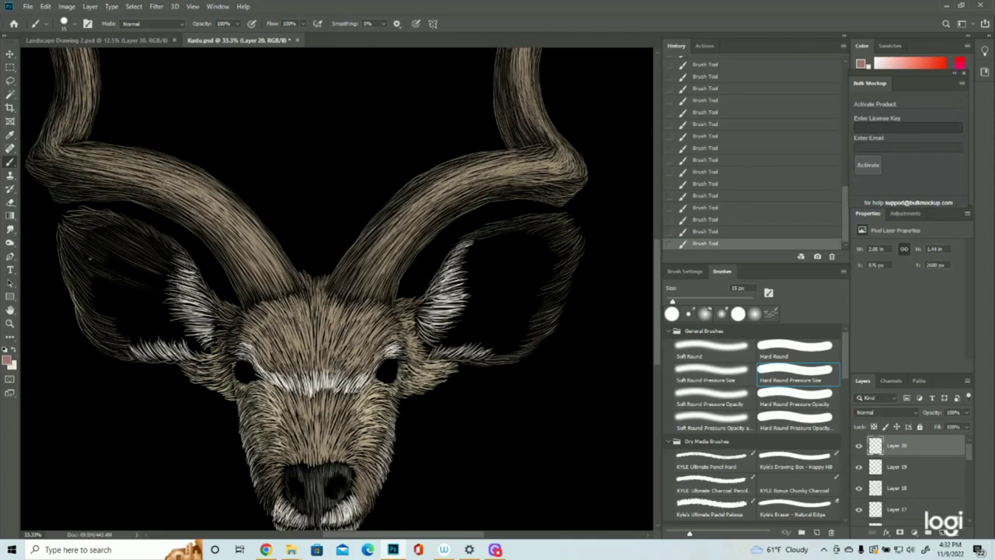
drag(113, 259, 163, 277)
drag(90, 304, 122, 314)
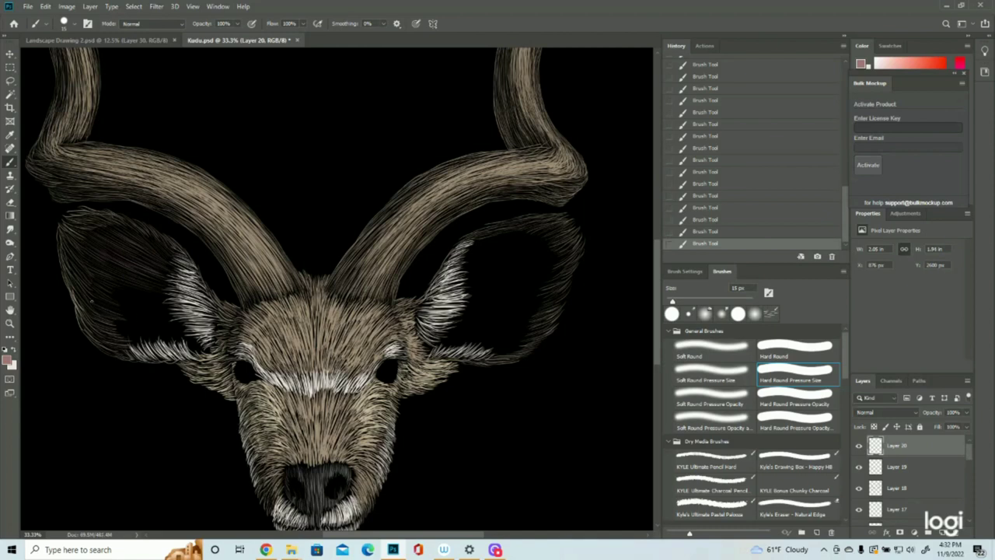
mouse_move(111, 321)
mouse_down()
mouse_move(131, 326)
mouse_move(127, 338)
mouse_up()
- Paint reddish-brown hair strokes inside the right-hand ear's upper half, running from the outer rim toward the white fur
drag(538, 245, 500, 262)
drag(545, 237, 516, 249)
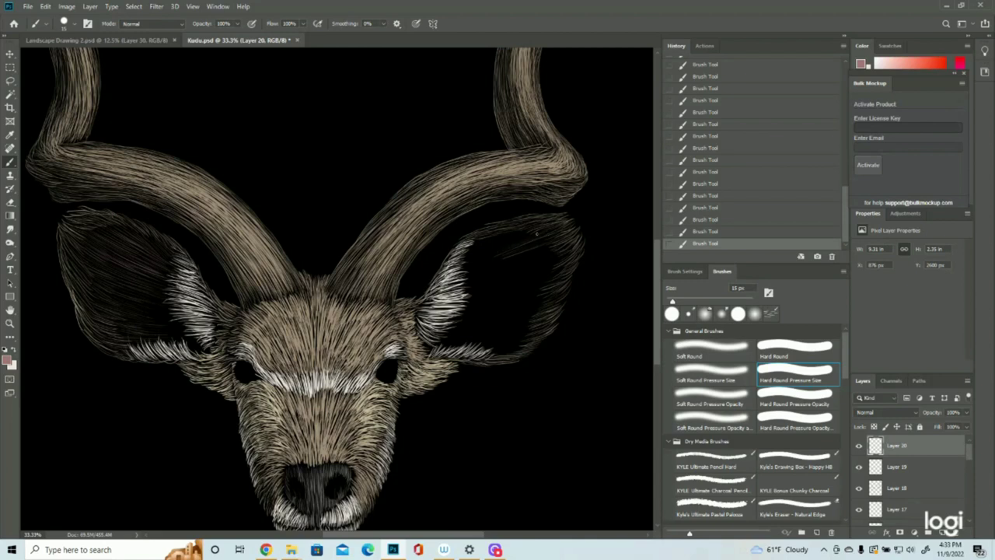
mouse_move(479, 250)
mouse_down()
mouse_move(530, 230)
mouse_move(470, 251)
mouse_up()
mouse_move(558, 248)
mouse_down()
mouse_move(542, 257)
mouse_move(563, 256)
mouse_up()
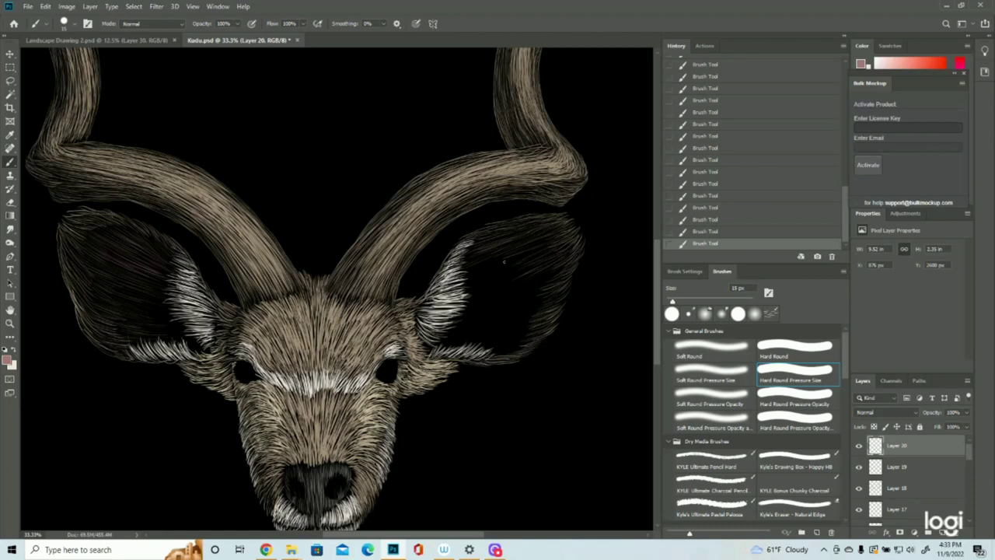
drag(474, 279, 506, 261)
mouse_move(475, 289)
mouse_down()
mouse_move(537, 257)
mouse_move(513, 268)
mouse_up()
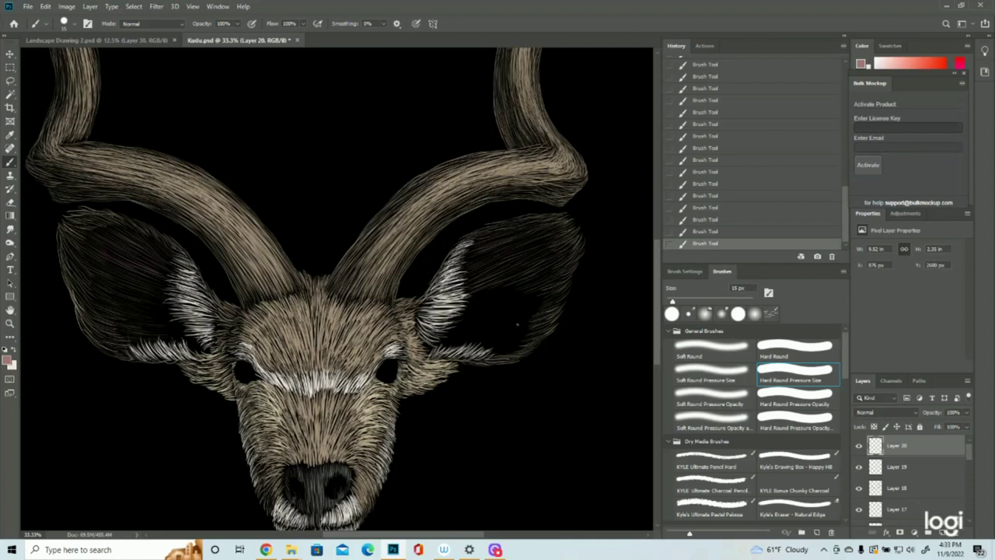
- Fill the lower half of the right-hand ear's interior with reddish-brown hair strokes
drag(548, 302, 524, 305)
drag(526, 347, 504, 351)
mouse_move(535, 330)
mouse_down()
mouse_move(499, 342)
mouse_move(525, 340)
mouse_move(541, 323)
mouse_move(504, 333)
mouse_move(544, 315)
mouse_move(512, 322)
mouse_up()
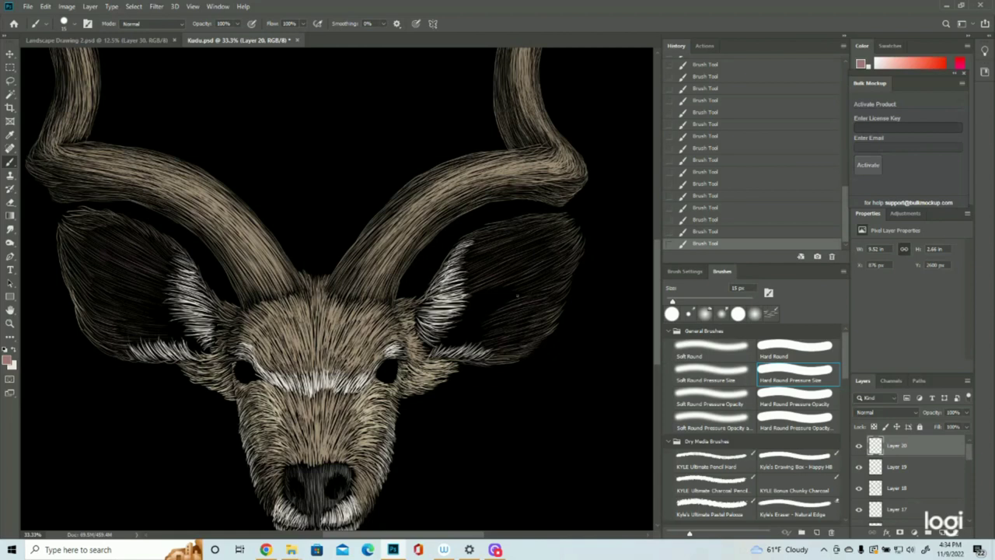
drag(507, 296, 470, 300)
- Create a new layer above Layer 20 and paint additional reddish-brown strokes across the centre of the left-hand ear
click(10, 324)
drag(411, 331, 342, 333)
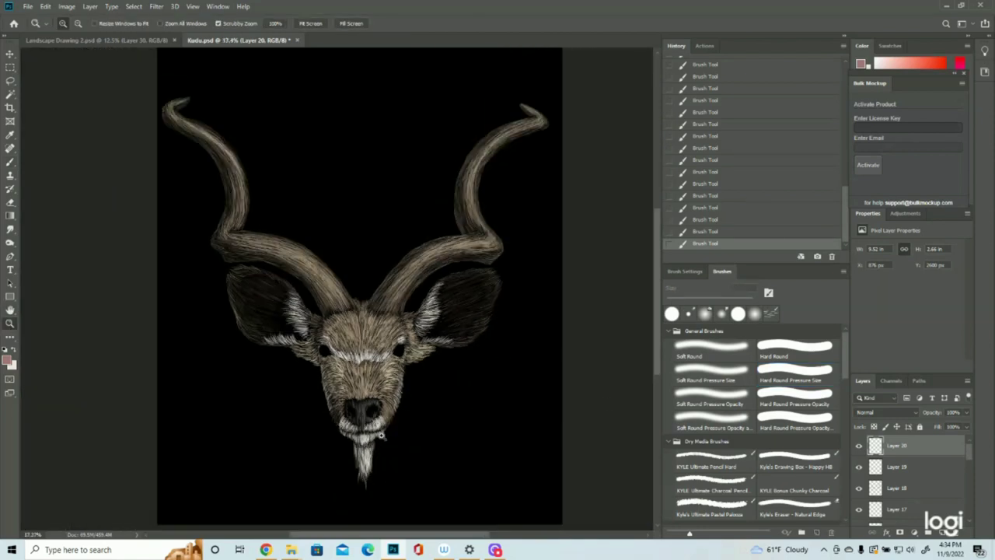
click(381, 437)
click(10, 161)
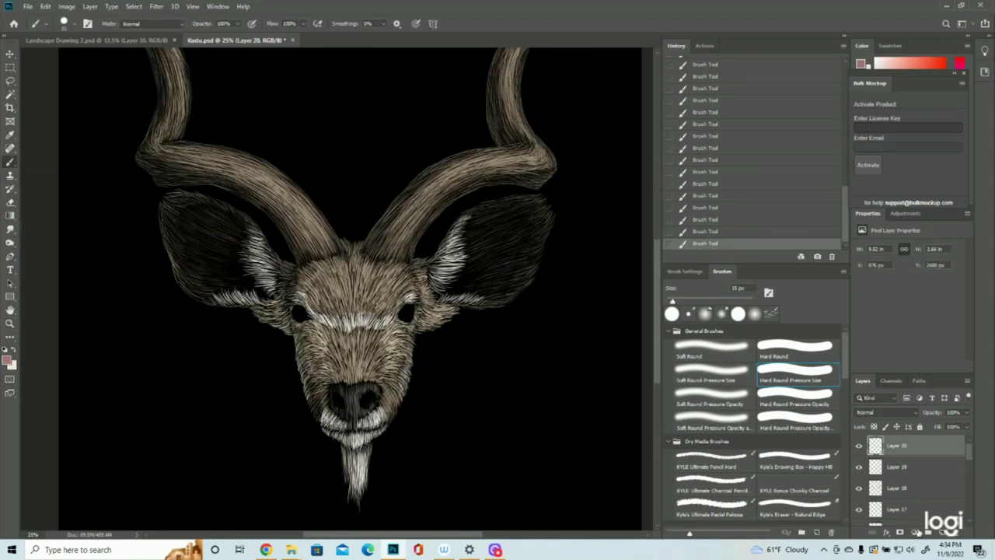
click(940, 534)
click(941, 534)
drag(187, 221, 232, 250)
drag(193, 231, 229, 253)
drag(197, 238, 229, 262)
drag(193, 246, 227, 269)
drag(192, 253, 227, 274)
drag(190, 260, 224, 279)
drag(190, 266, 222, 281)
mouse_move(173, 214)
mouse_down()
mouse_move(201, 232)
mouse_move(180, 209)
mouse_move(241, 228)
mouse_up()
- Paint matching reddish-brown accent strokes across the centre of the right-hand ear
drag(529, 214, 486, 232)
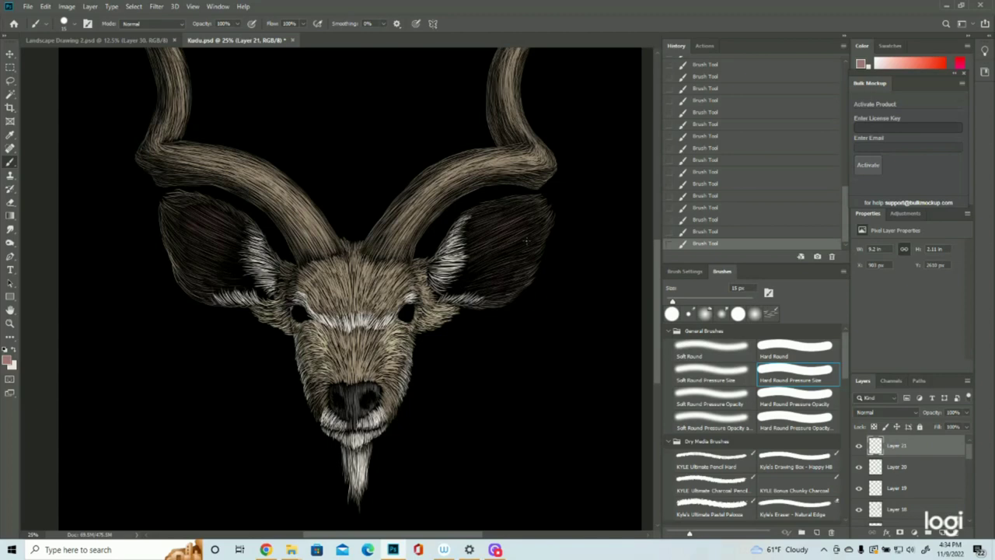
drag(523, 246, 499, 248)
click(10, 324)
alt+click(350, 291)
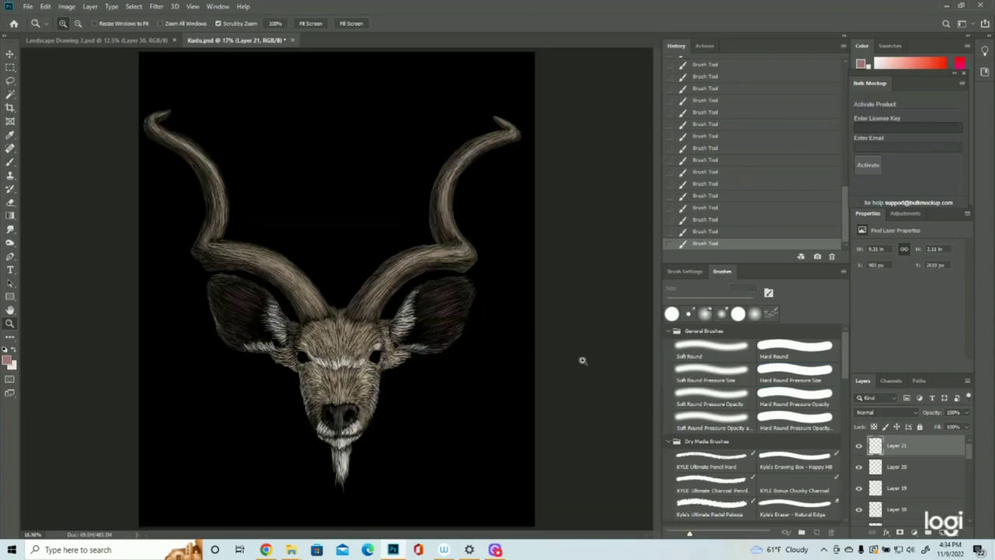
- Create a new layer above Layer 21 and set the foreground colour to off-white ede5dc
click(942, 534)
click(9, 360)
click(12, 364)
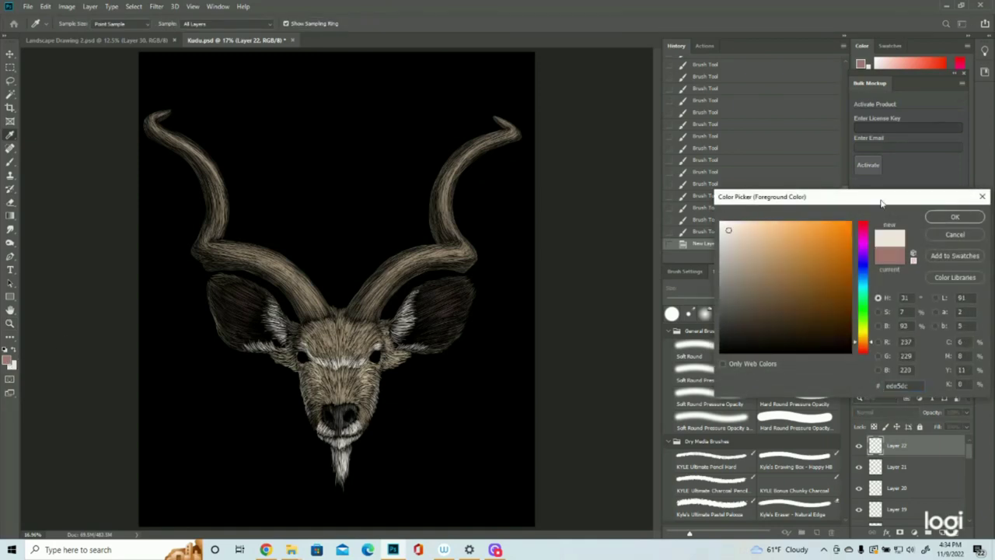
click(959, 219)
- Lasso a small, narrow highlight shape in each eye, keeping both in one selection
drag(338, 391, 424, 386)
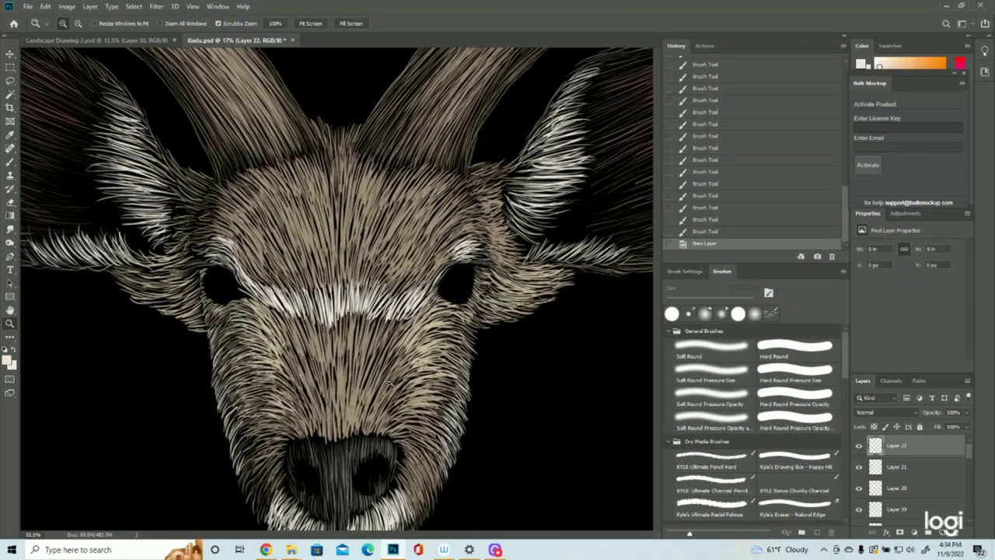
click(10, 81)
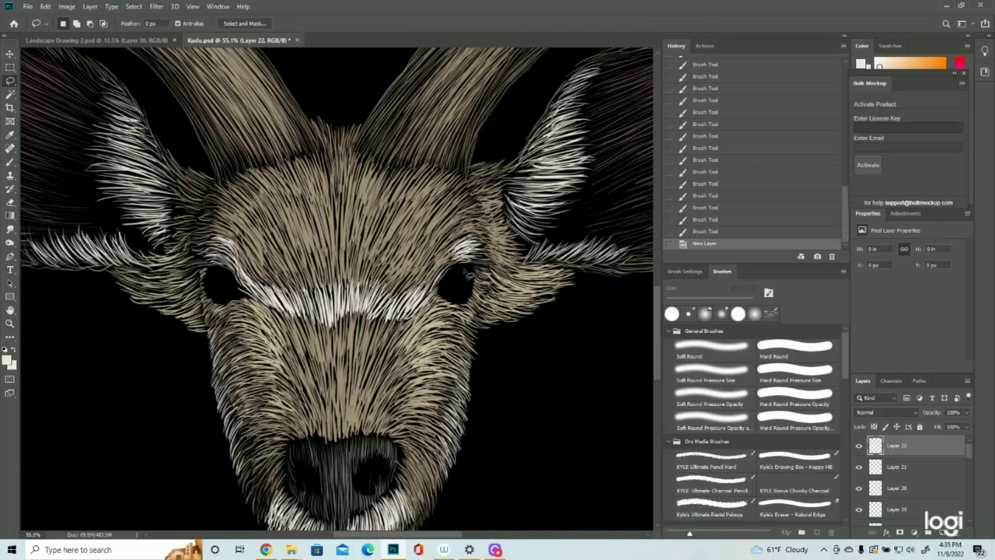
drag(466, 278, 467, 280)
key(shift)
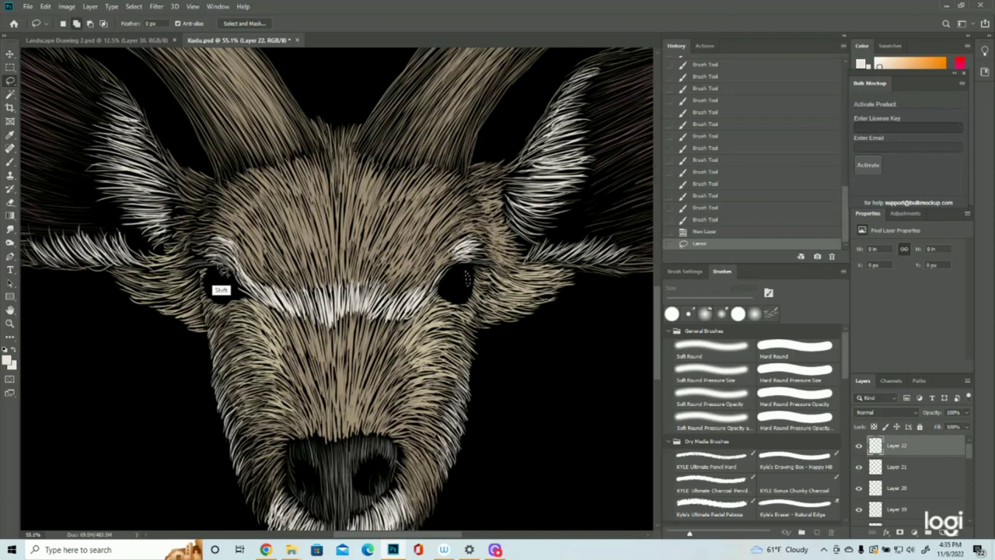
mouse_move(227, 278)
mouse_down()
mouse_move(235, 295)
mouse_move(230, 286)
mouse_up()
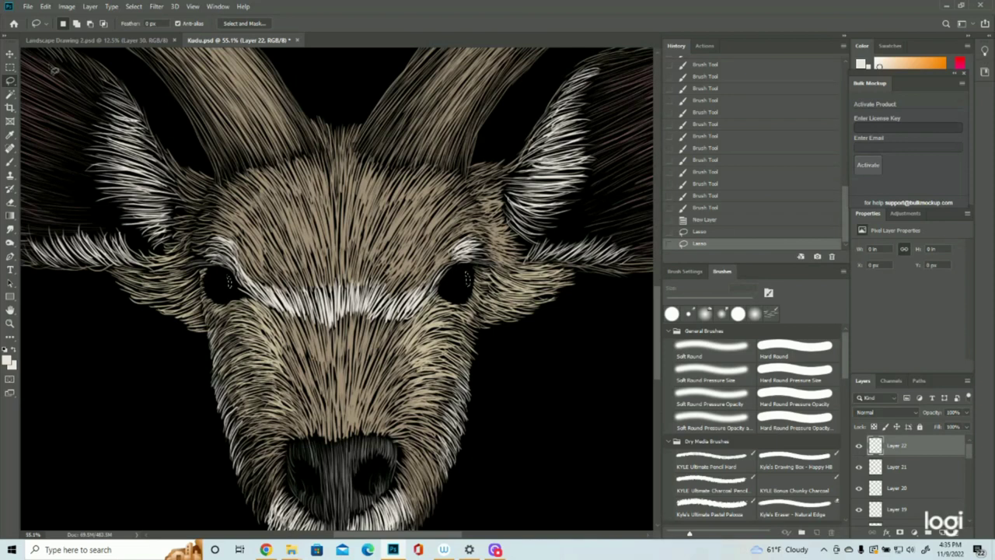
- Fill the selected eye highlights with off-white and deselect them
click(46, 6)
click(58, 165)
click(498, 146)
click(477, 163)
click(561, 146)
click(133, 6)
click(144, 28)
- Try to cut into the edge of the left-hand eye's highlight with a lasso selection, and revert the cut
click(9, 322)
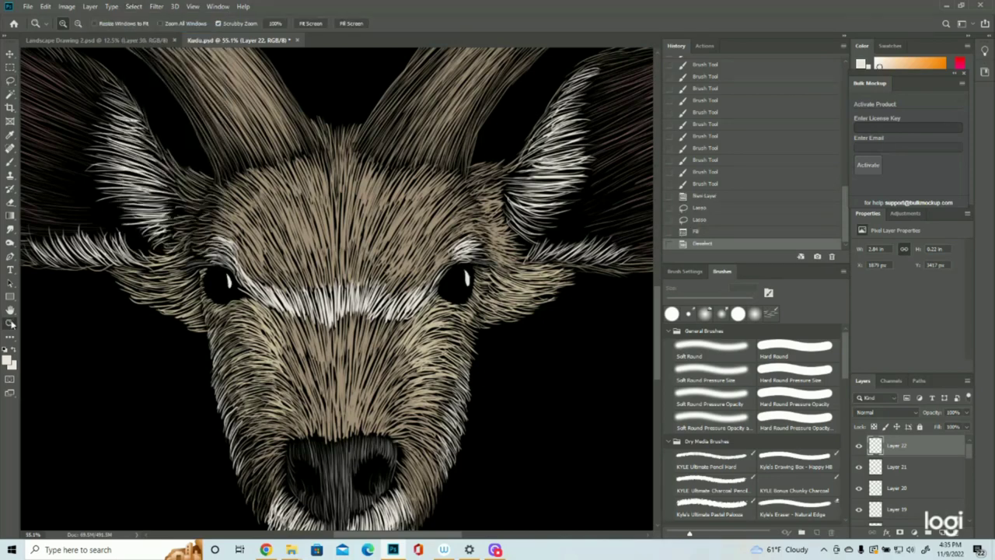
drag(321, 335, 303, 340)
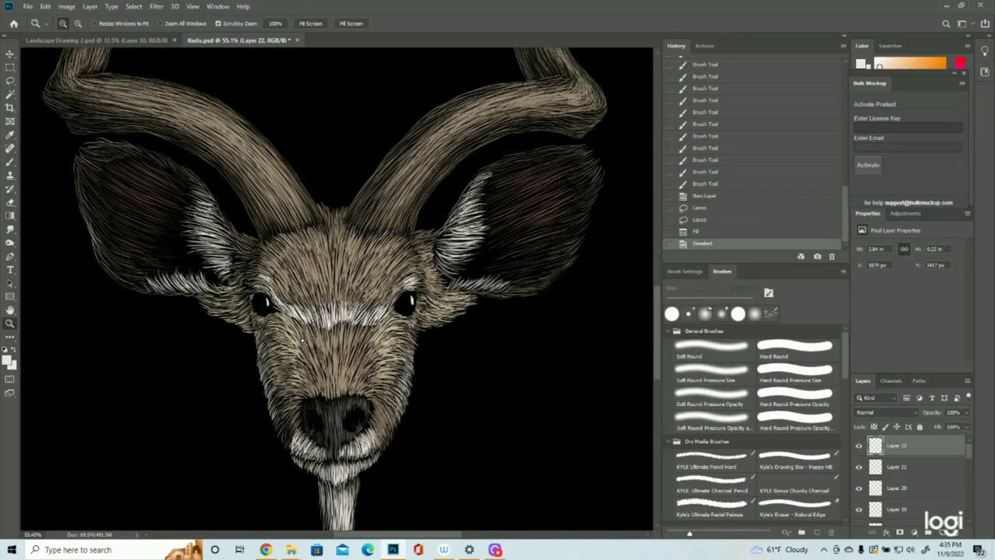
drag(303, 340, 327, 336)
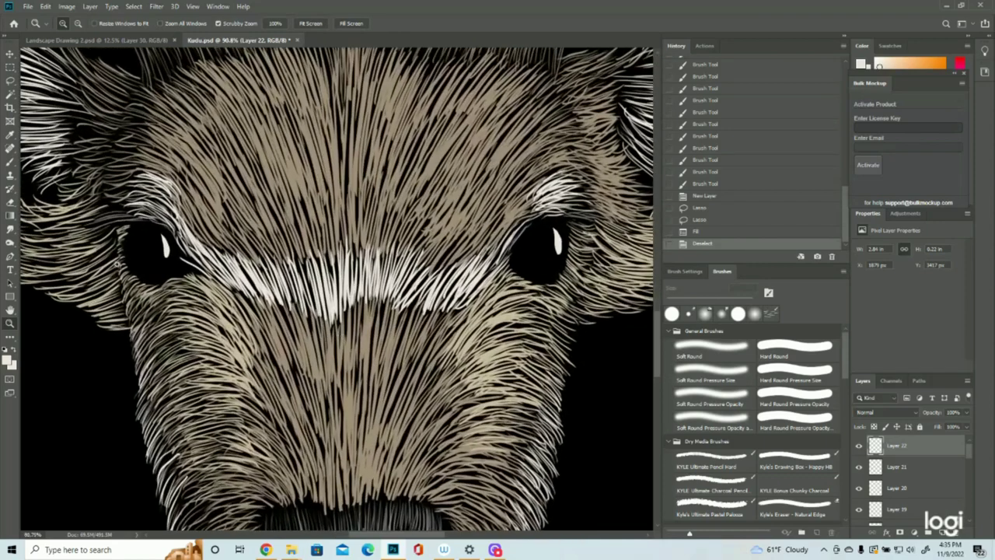
click(9, 81)
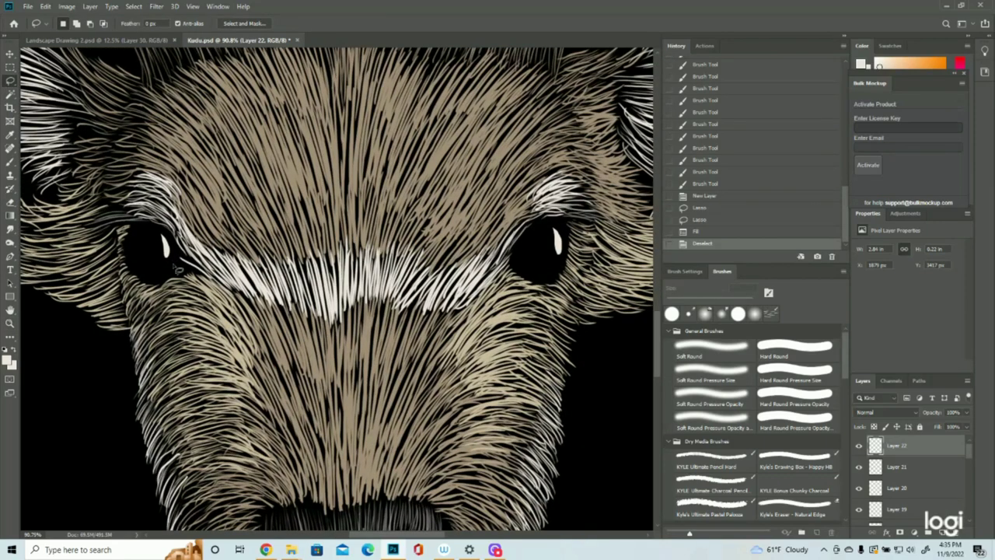
mouse_move(165, 245)
mouse_down()
mouse_move(162, 232)
mouse_move(181, 239)
mouse_move(183, 269)
mouse_up()
key(Delete)
key(ctrl+d)
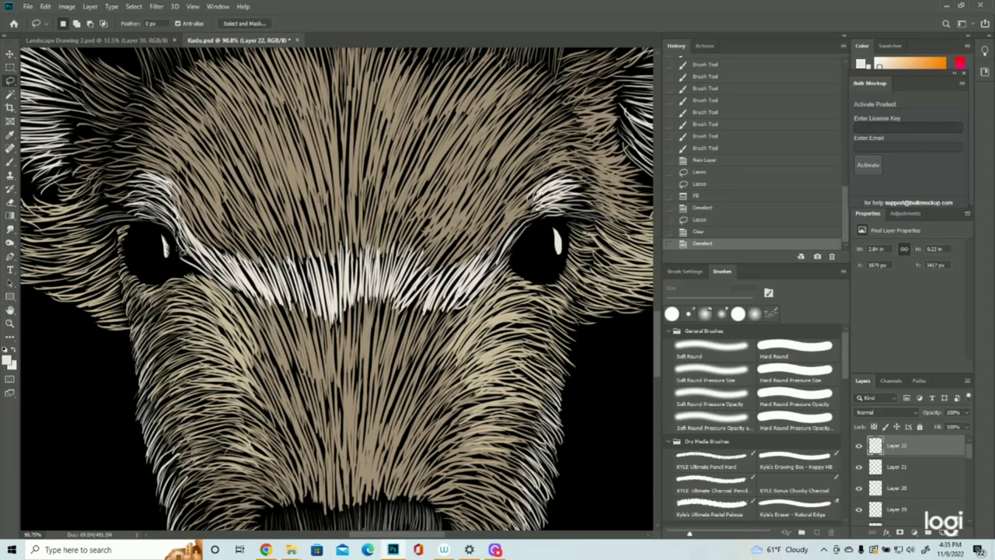
click(709, 209)
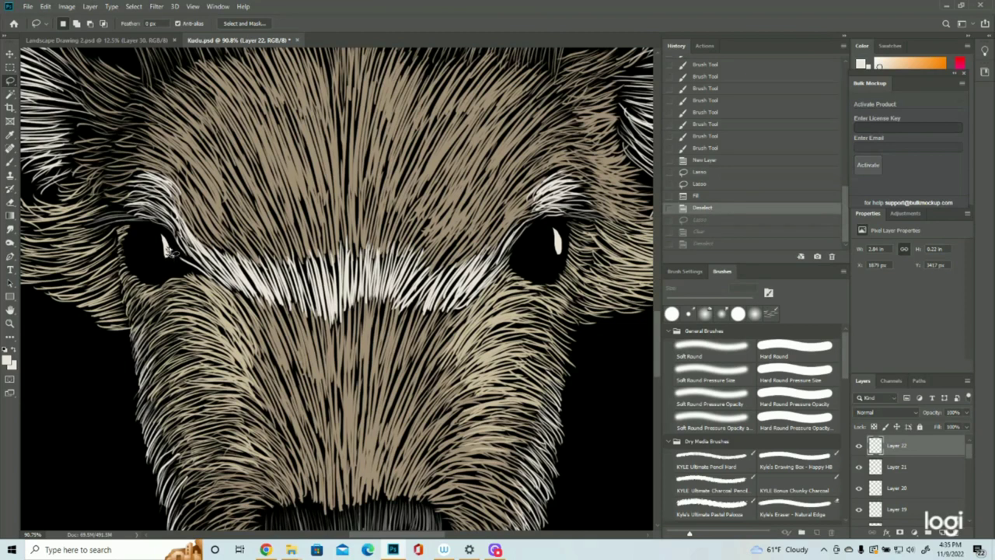
- Cut three small lassoed notches out of the inner edge of the left-hand eye's highlight
mouse_move(168, 255)
mouse_down()
mouse_move(162, 233)
mouse_move(178, 264)
mouse_up()
key(Delete)
key(ctrl+d)
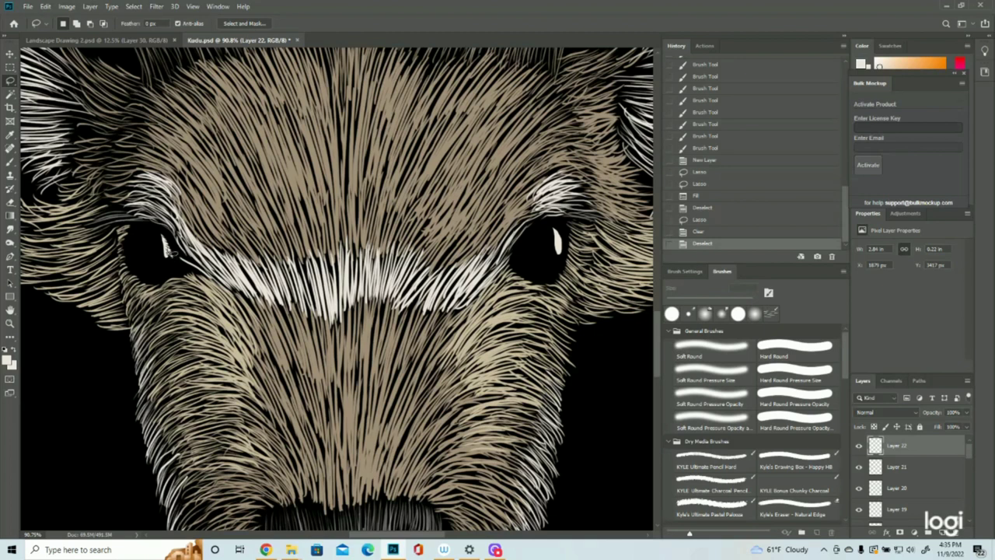
mouse_move(176, 250)
mouse_down()
mouse_move(164, 231)
mouse_move(175, 230)
mouse_move(180, 262)
mouse_up()
key(Delete)
key(ctrl+d)
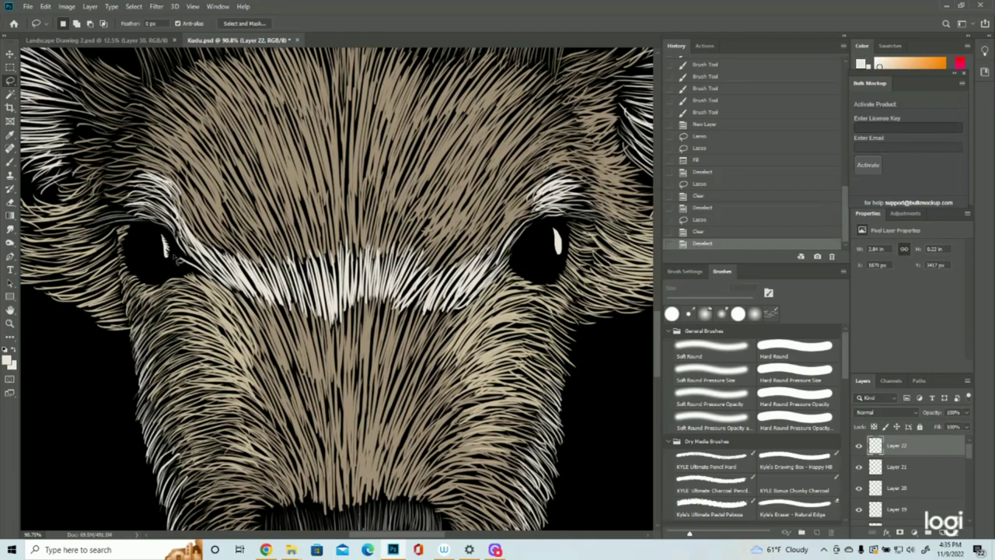
mouse_move(174, 261)
mouse_down()
mouse_move(170, 240)
mouse_move(182, 260)
mouse_up()
key(Delete)
key(ctrl+d)
- Show the Layer 4 sketch over the eyes
click(10, 324)
key(ctrl+0)
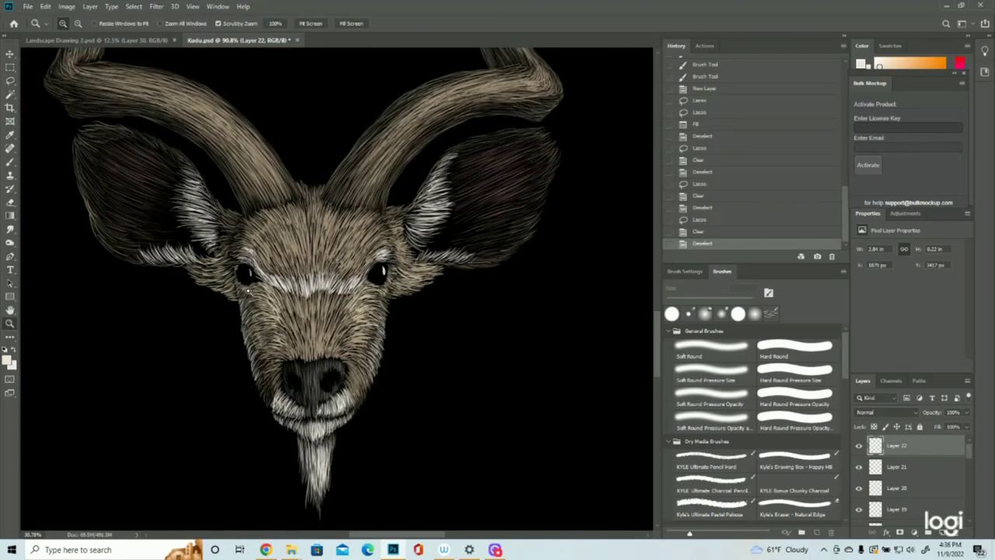
mouse_move(248, 291)
mouse_down()
mouse_move(266, 290)
mouse_move(234, 289)
mouse_move(243, 291)
mouse_up()
scroll(243, 291, up, 3)
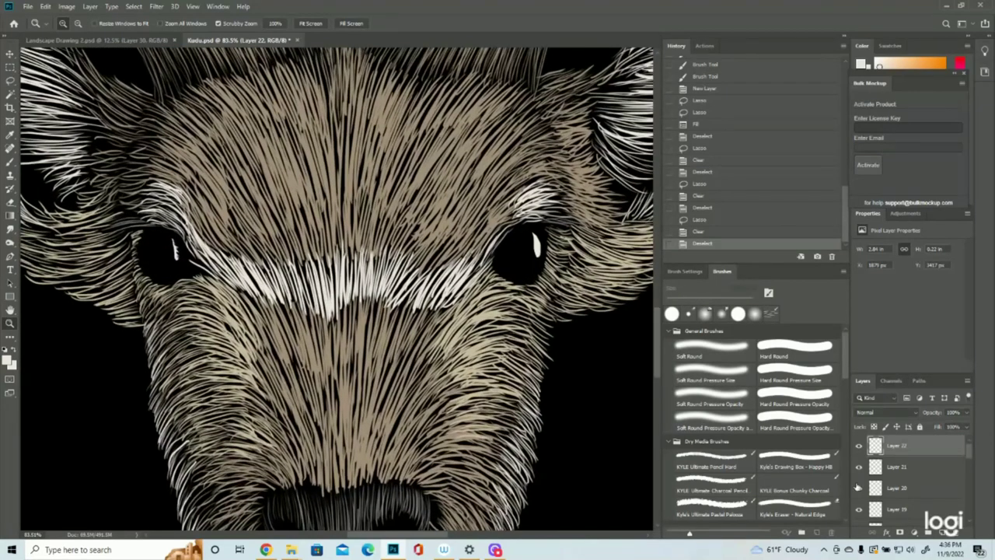
scroll(908, 497, down, 5)
scroll(908, 500, down, 2)
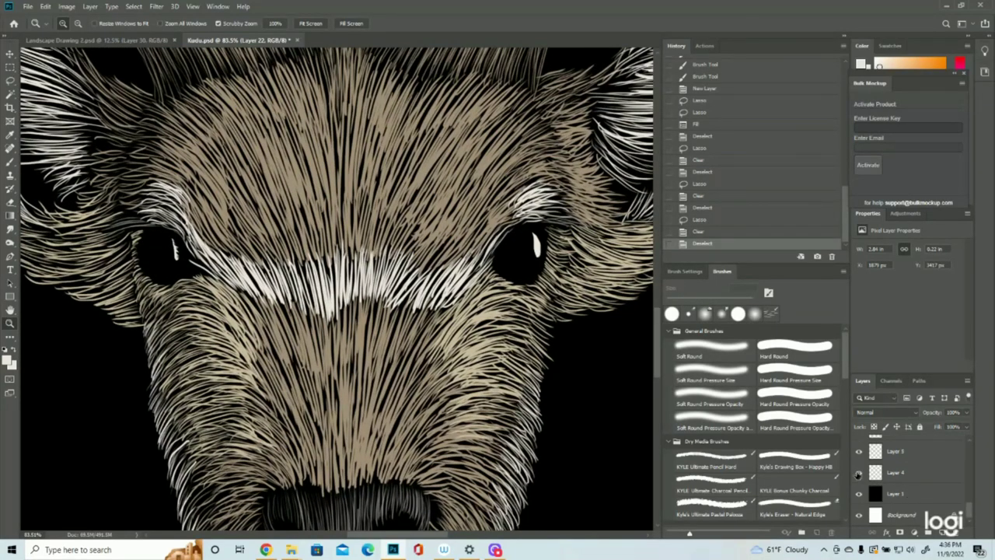
click(860, 473)
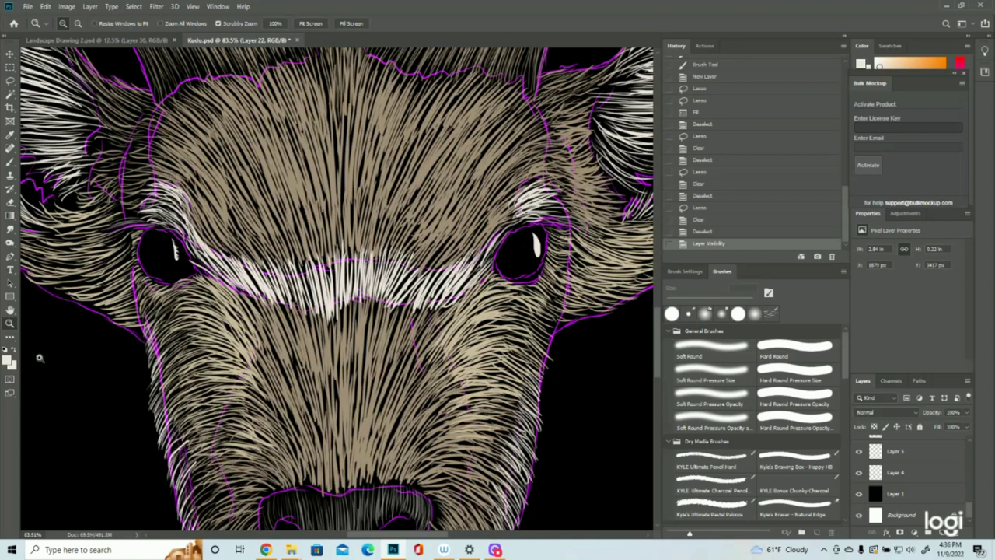
- Create a new layer above Layer 21 and paint tiny off-white strokes along the inner corner of the left-hand eye
click(10, 162)
scroll(910, 490, up, 7)
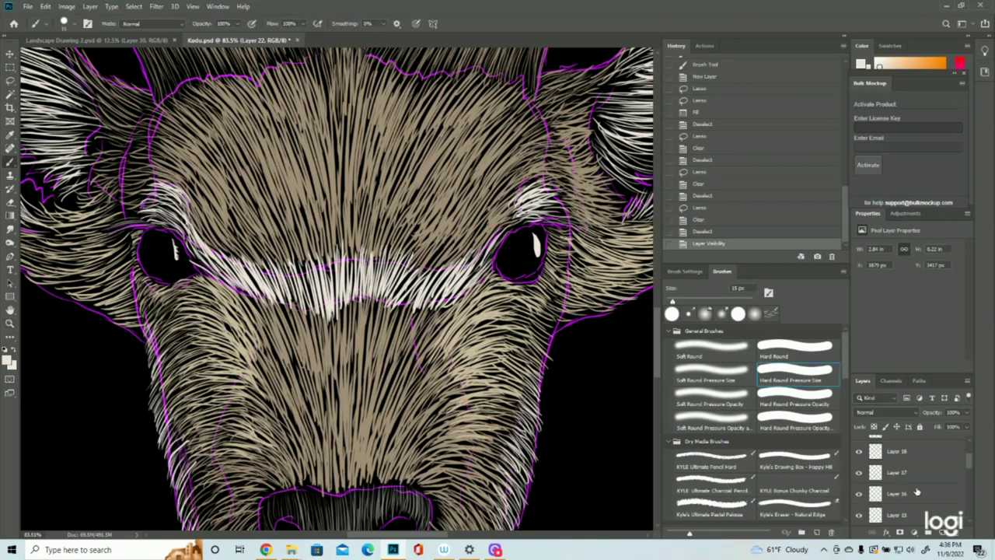
click(914, 466)
click(944, 532)
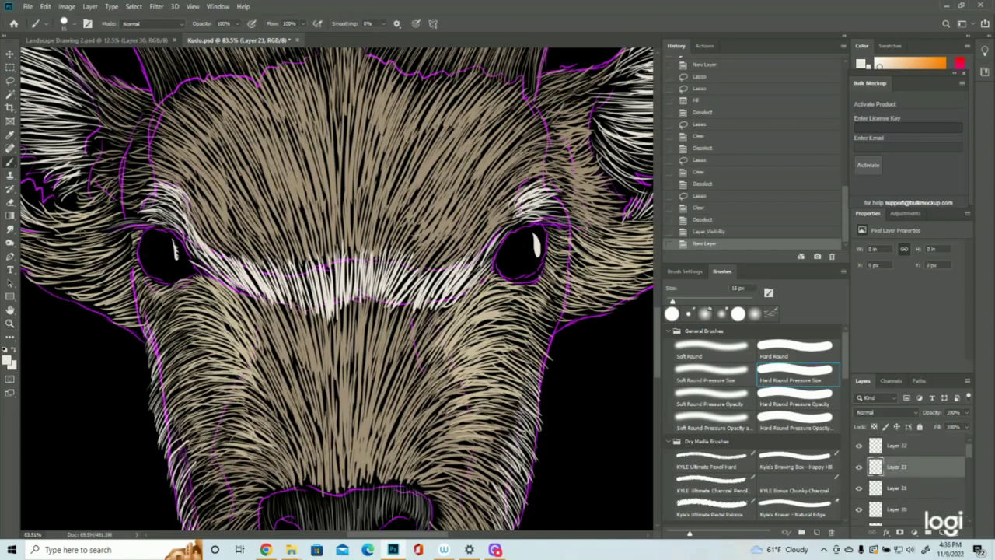
drag(187, 251, 205, 271)
drag(196, 263, 210, 275)
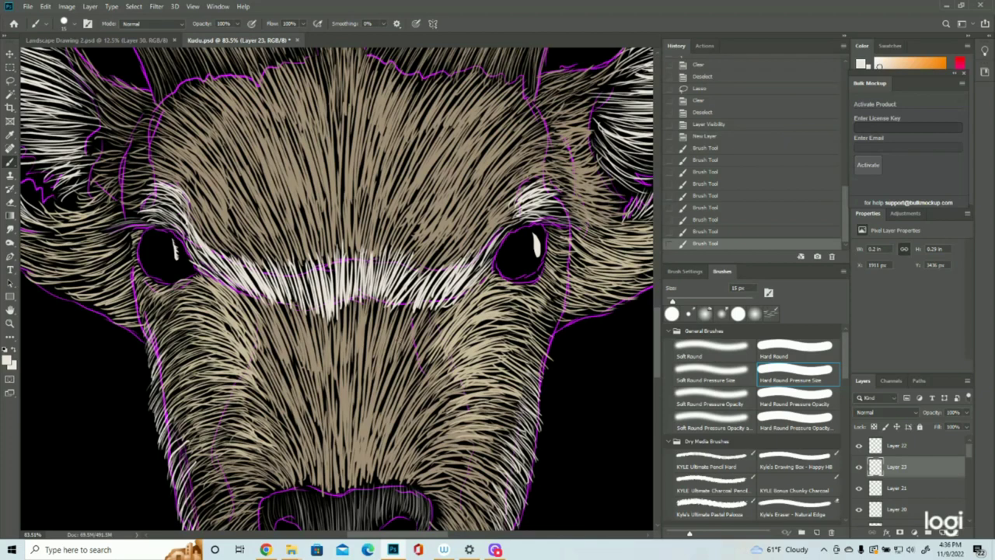
- Hide the Layer 4 sketch and bring the whole kudu head into view
scroll(872, 493, down, 8)
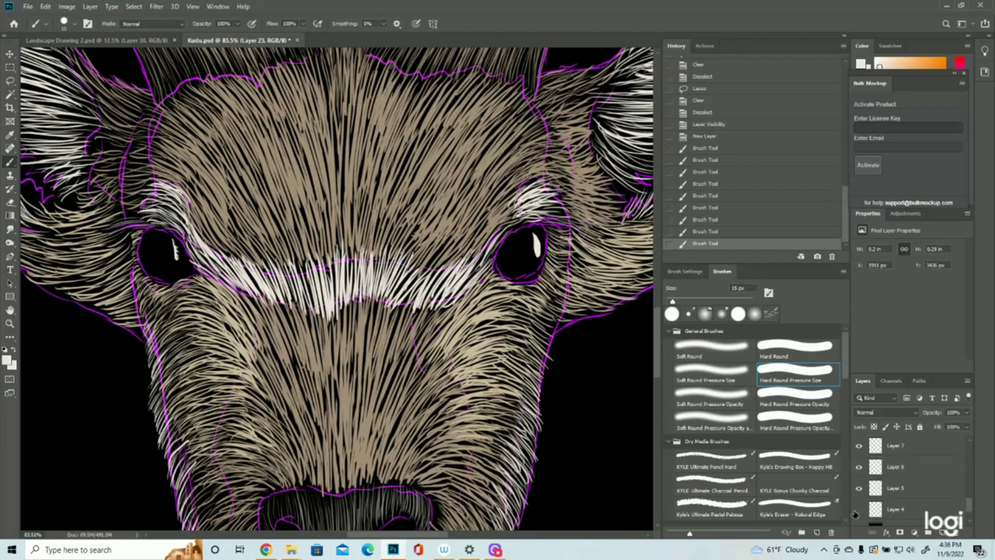
click(857, 510)
click(11, 323)
drag(406, 346, 388, 356)
drag(467, 369, 460, 372)
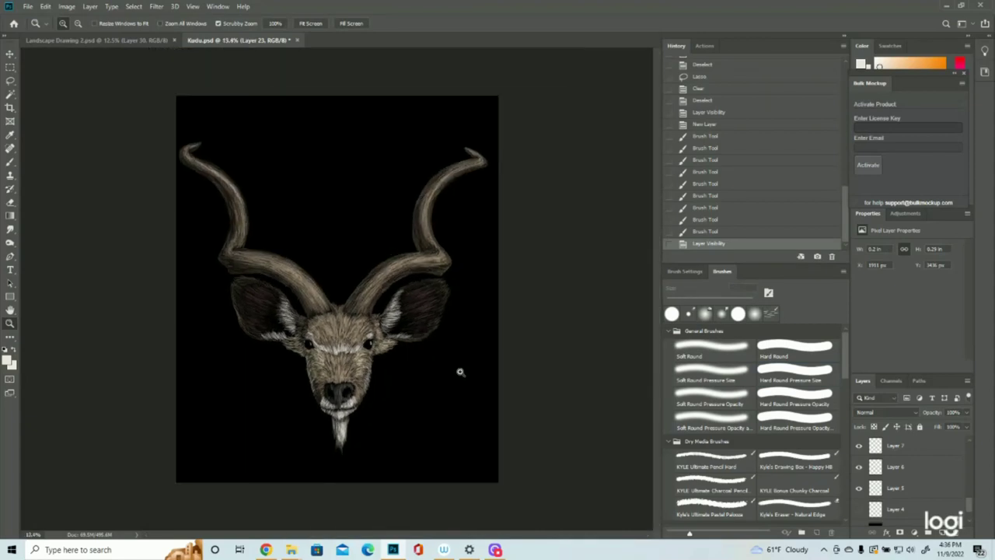
scroll(459, 371, up, 1)
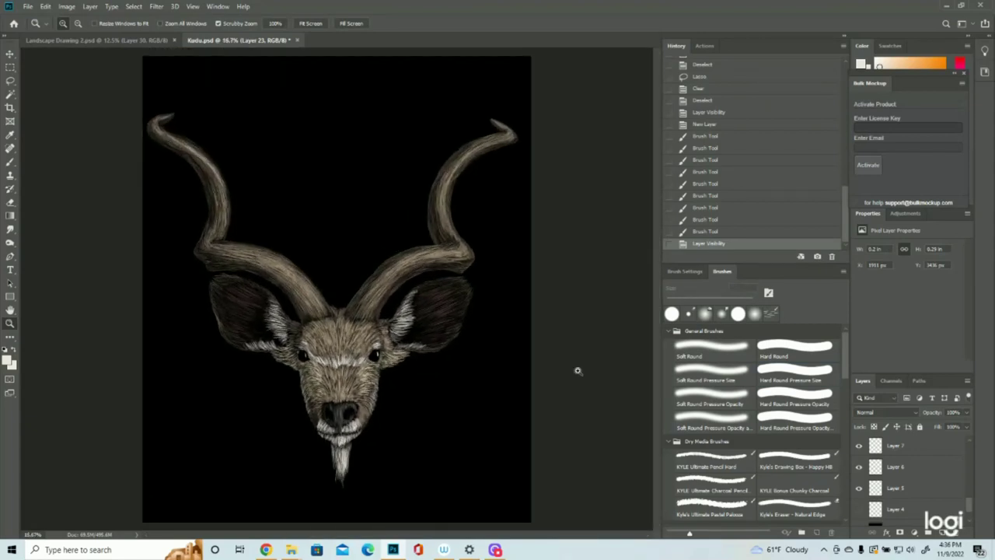